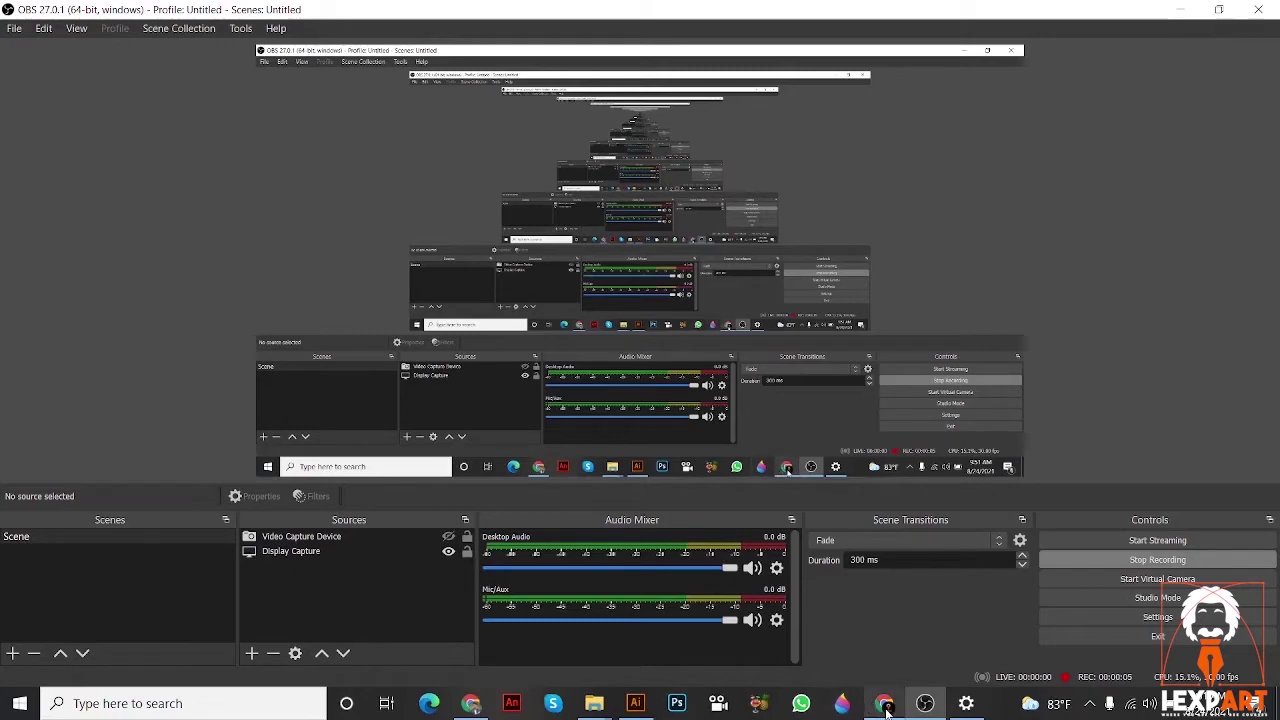
- Switch to Illustrator and group the selected copy of the Hustle lettering
click(635, 703)
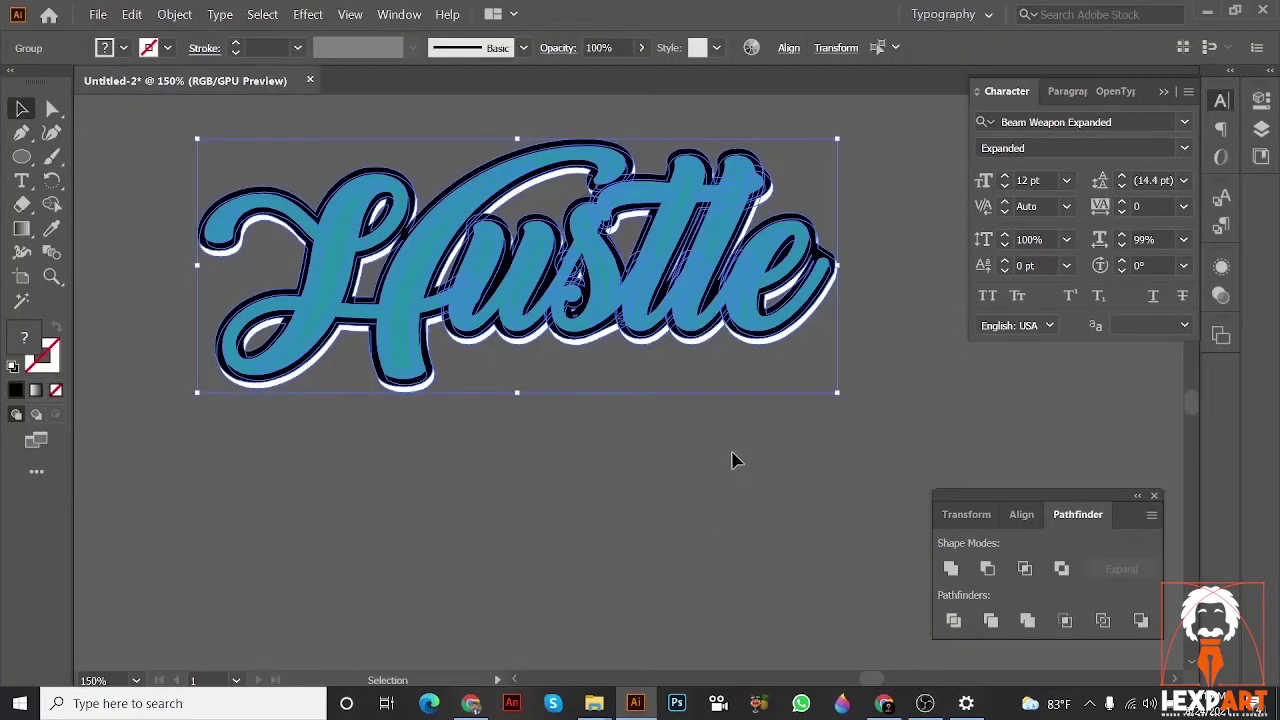
drag(734, 337, 705, 474)
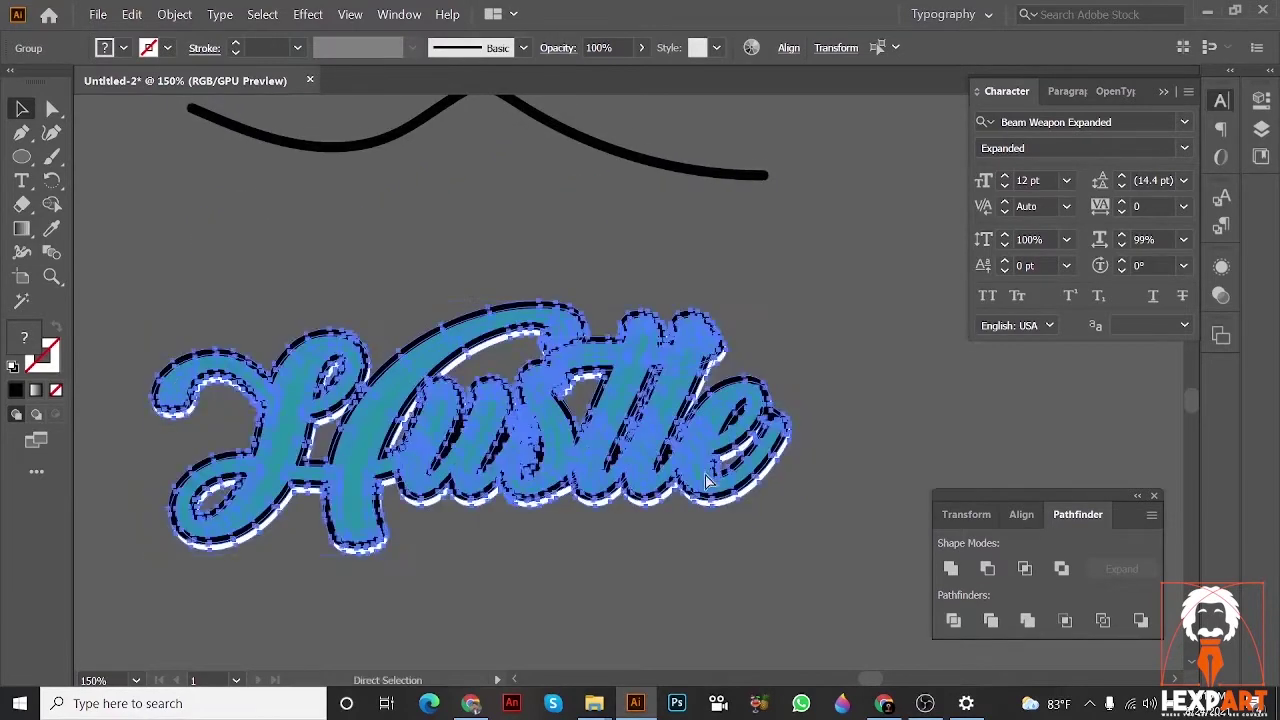
key(ctrl+z)
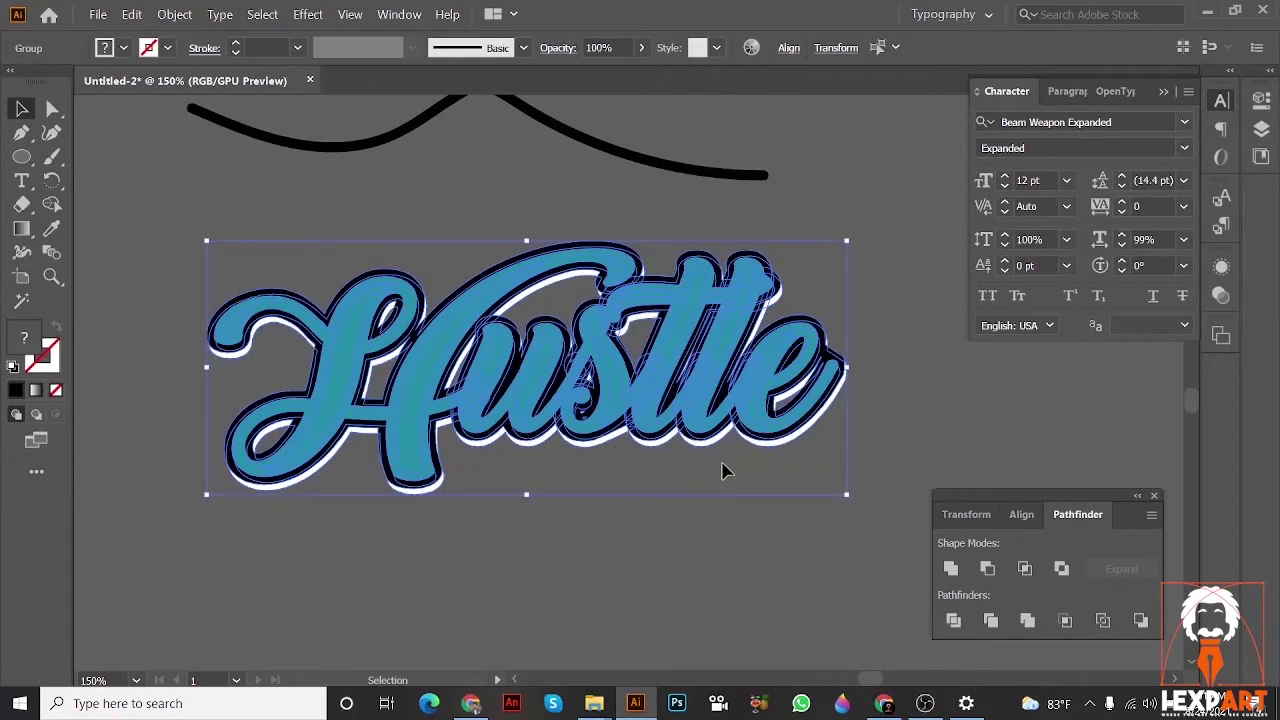
key(ctrl)
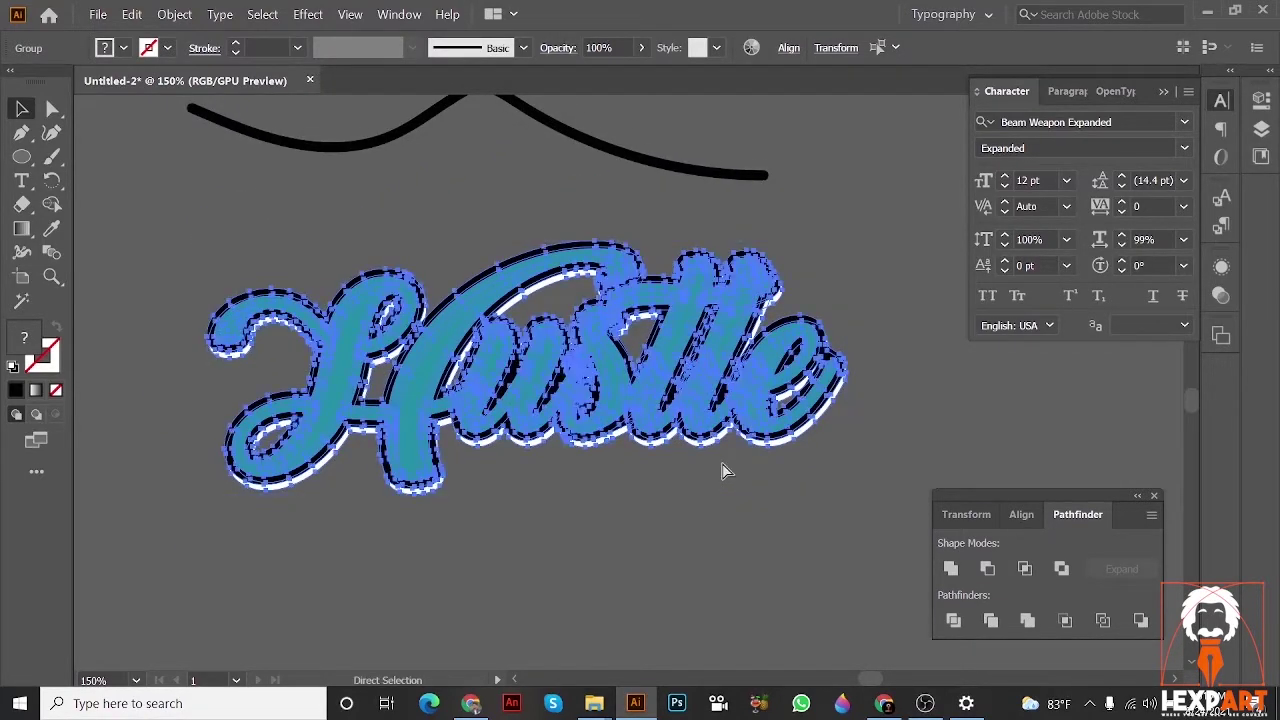
right_click(650, 387)
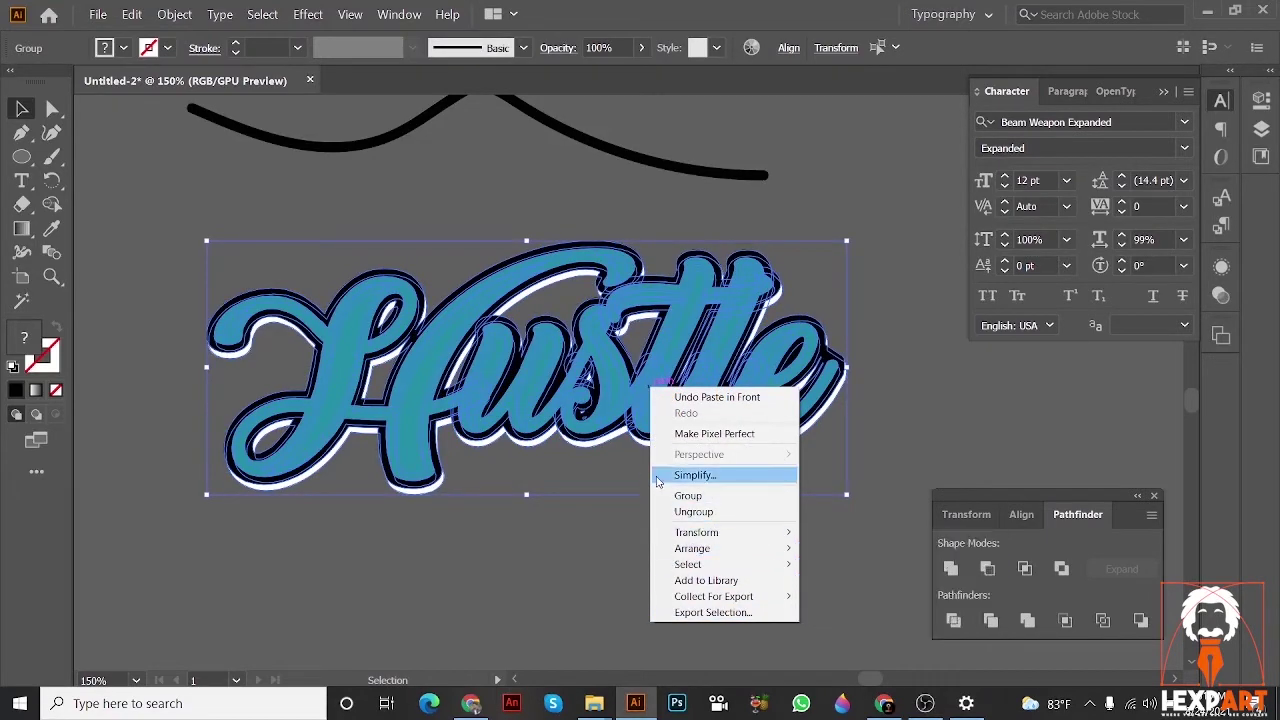
click(697, 495)
- Send the grouped lettering copy to the back and sample black for it from the artboard background with the Eyedropper
right_click(695, 426)
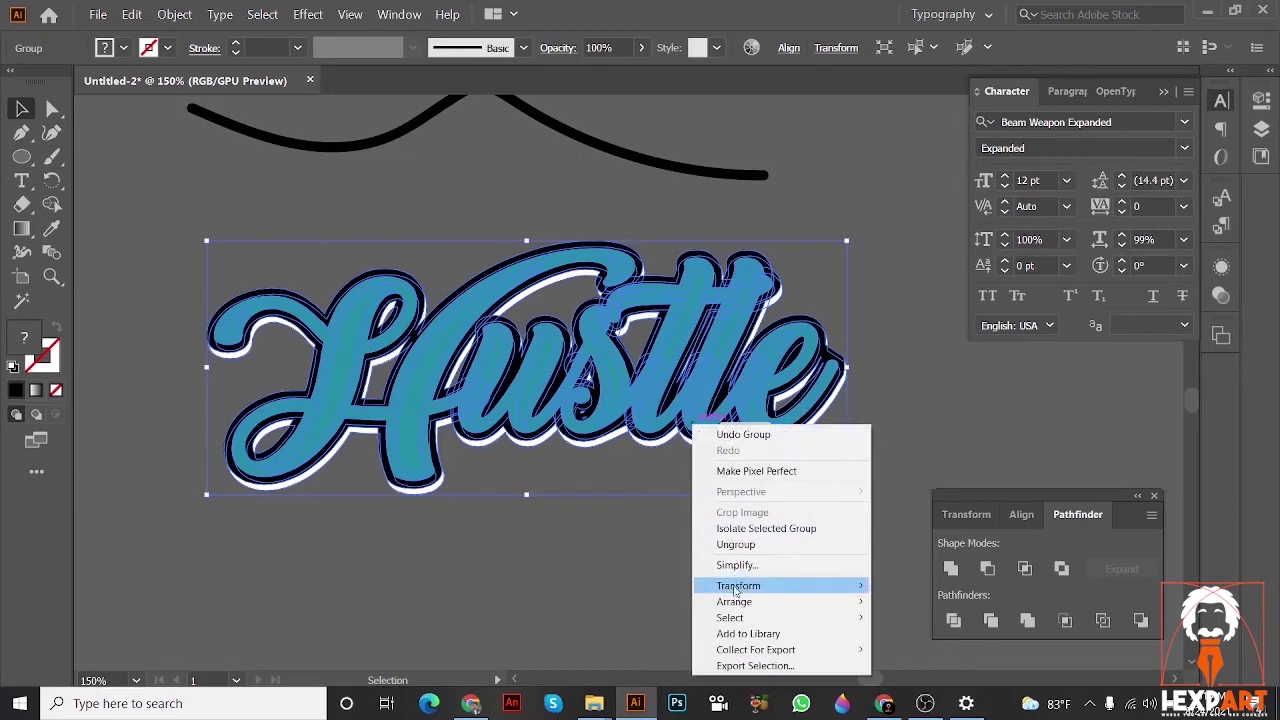
click(890, 650)
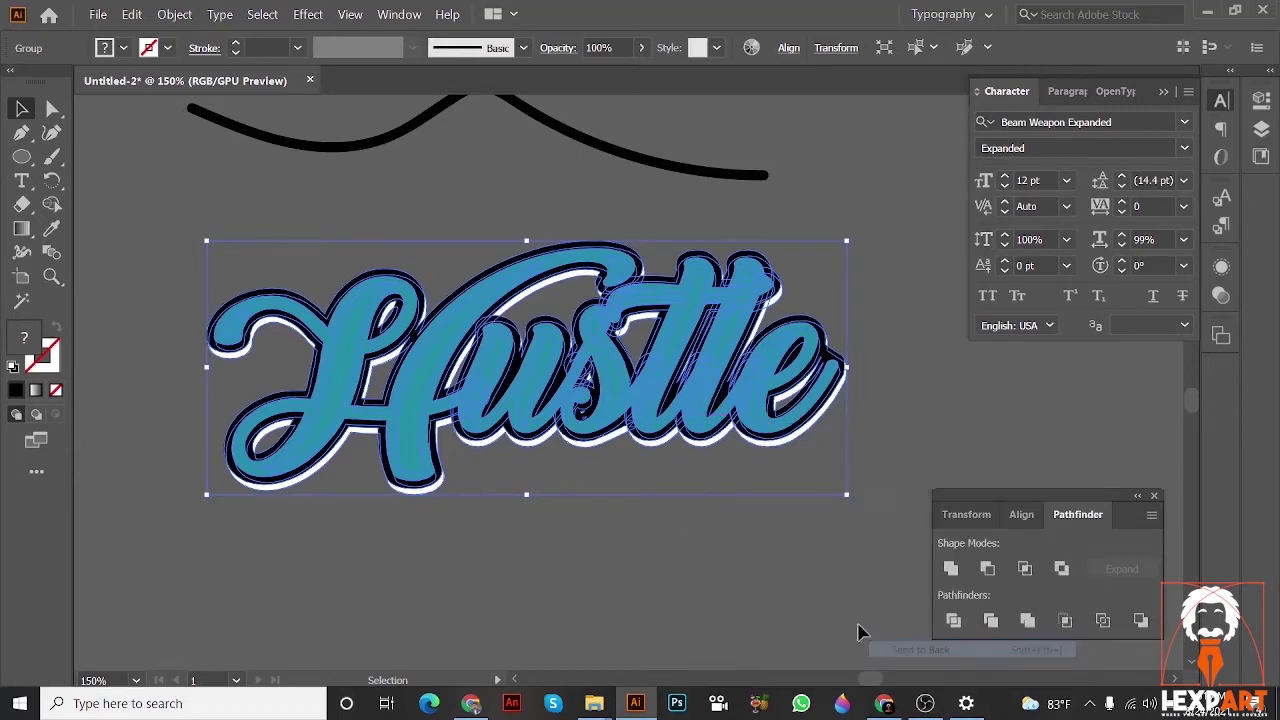
scroll(672, 443, down, 3)
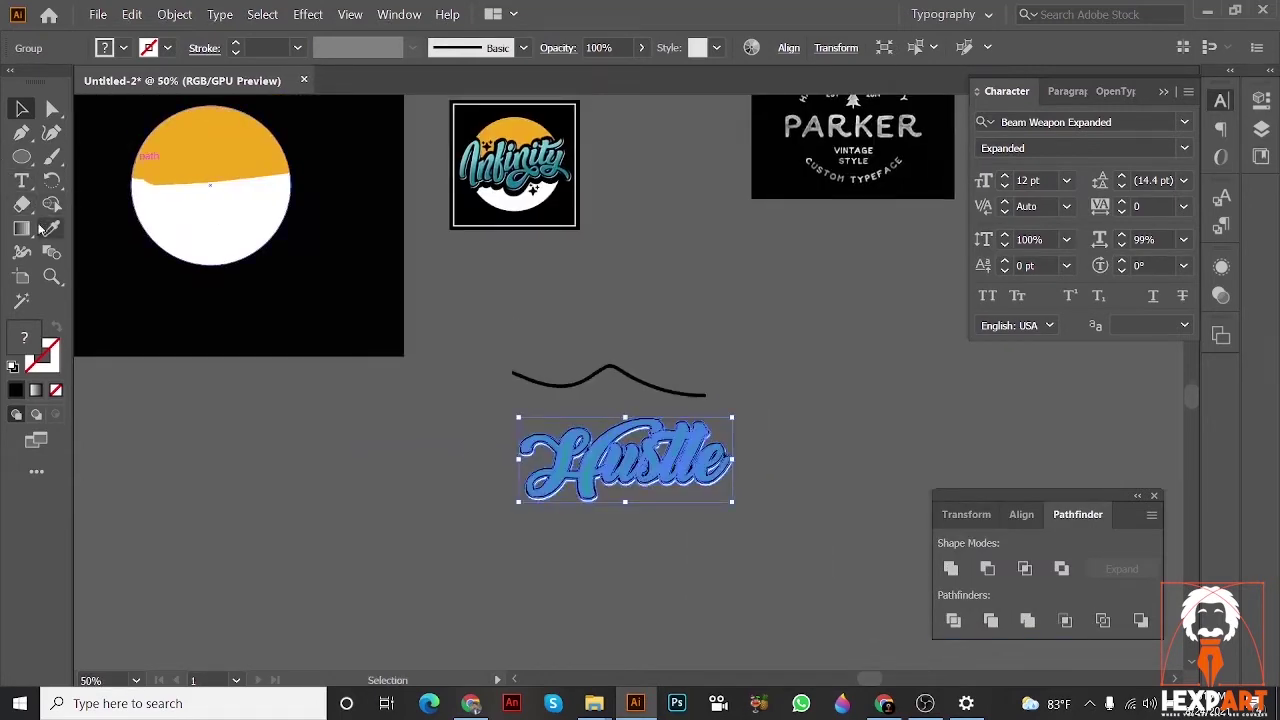
click(48, 230)
click(244, 302)
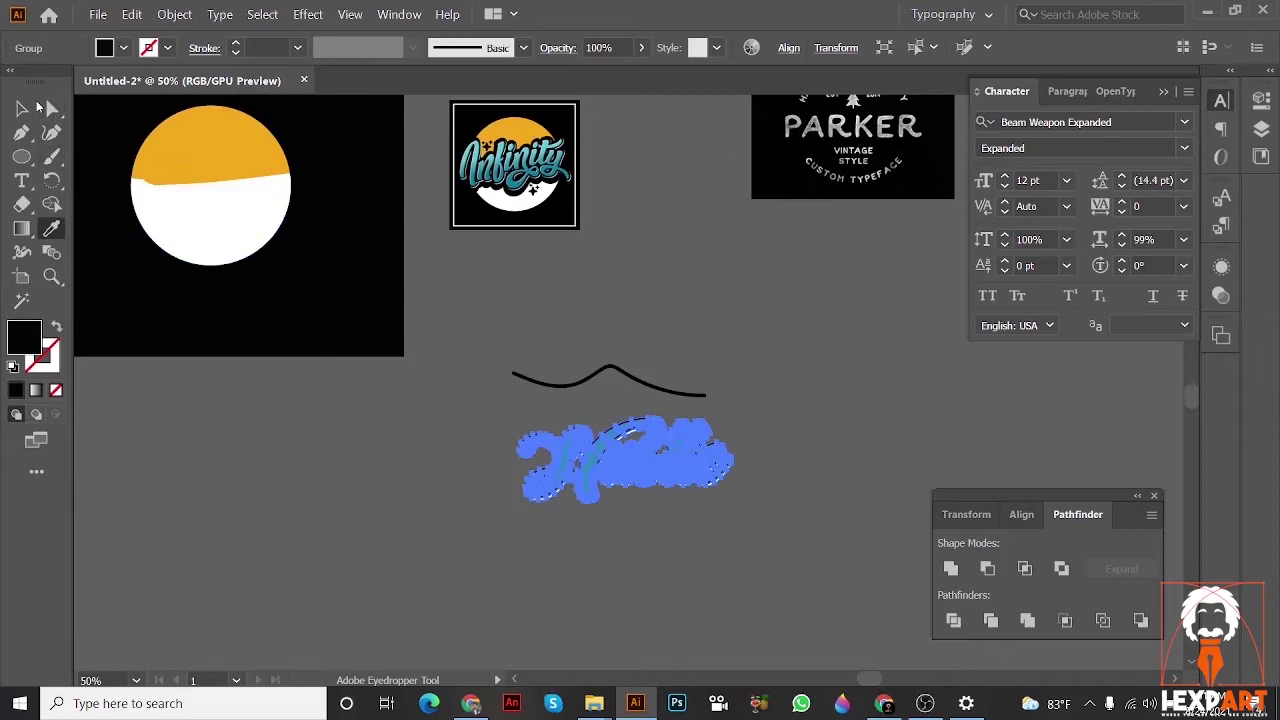
- Stack many black duplicates of the lettering, each nudged slightly downward, to build an extruded shadow, then undo the last few
click(37, 105)
click(555, 455)
scroll(555, 455, up, 2)
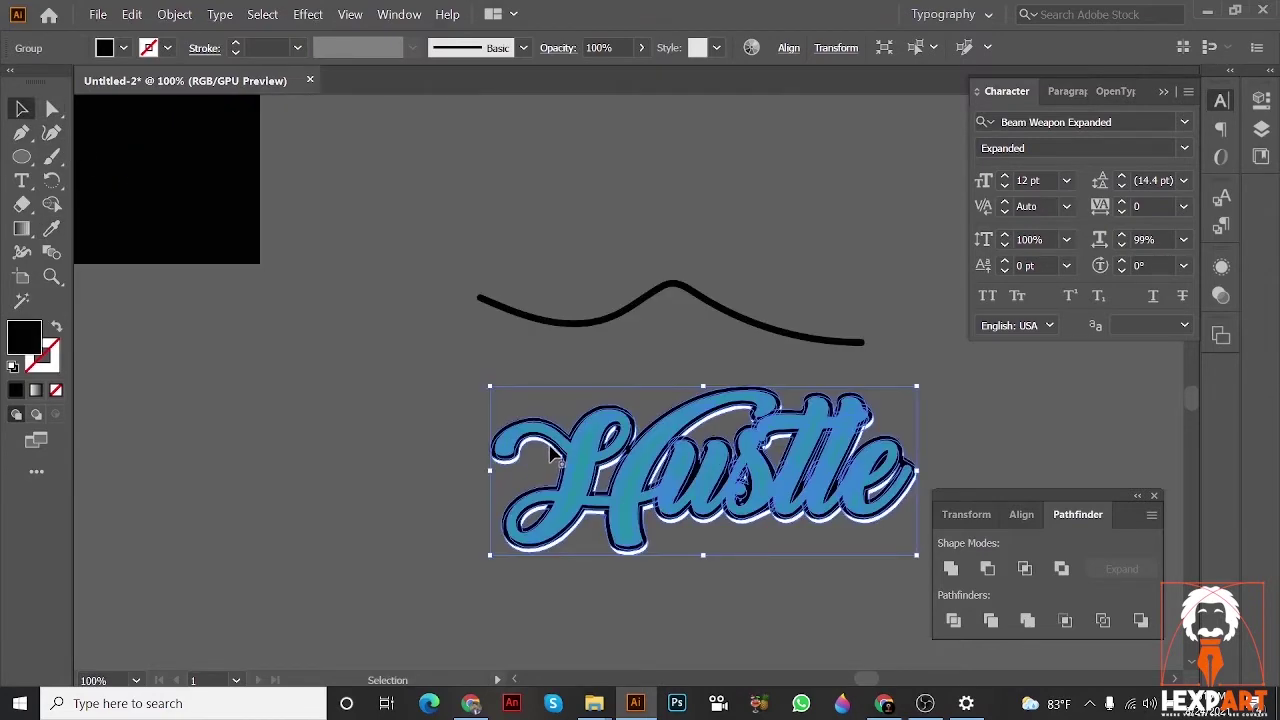
key(alt+Down)
key(alt+Down)
key(alt+Down)
key(alt+Down)
key(alt+Down)
key(alt+Down)
key(alt+Down)
key(alt+Down)
key(alt+Down)
key(alt+Down)
key(alt+Down)
key(alt+Down)
key(alt+Down)
key(alt+Down)
key(alt+Down)
key(alt+Down)
key(alt+Down)
key(alt+Down)
key(alt+Down)
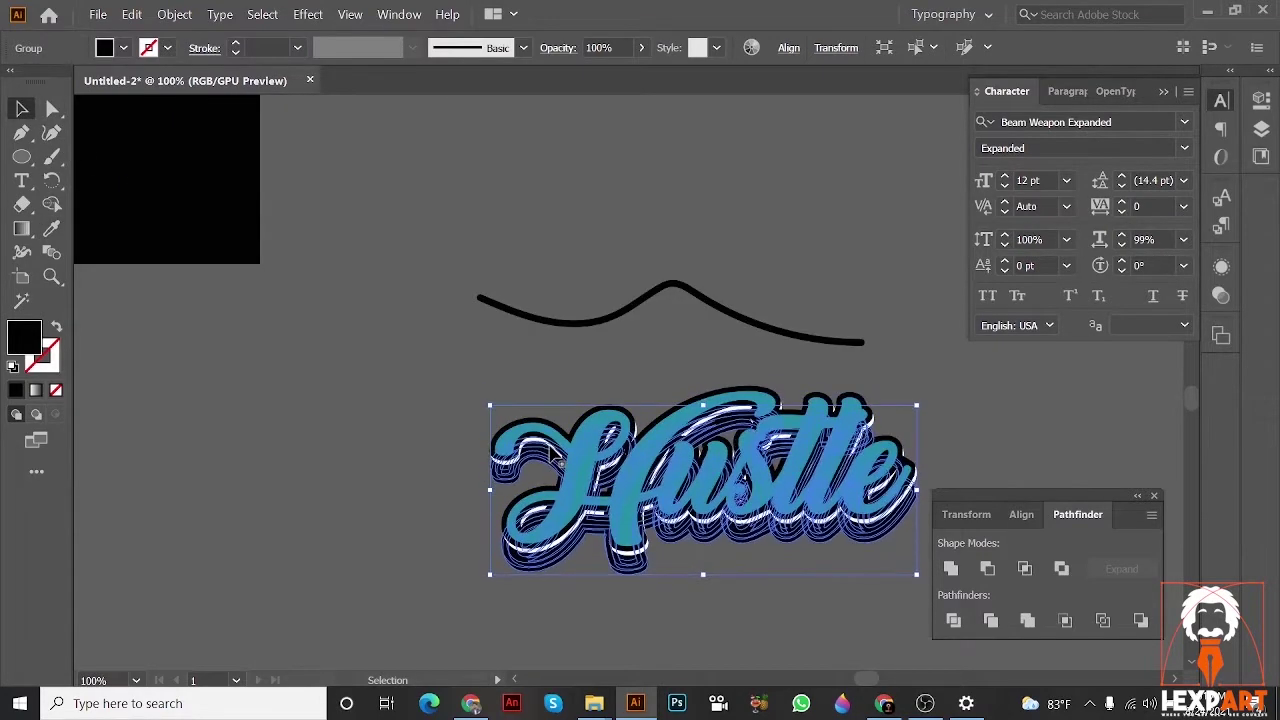
key(ctrl+z)
key(ctrl+z)
key(ctrl+z)
key(ctrl+z)
key(ctrl+z)
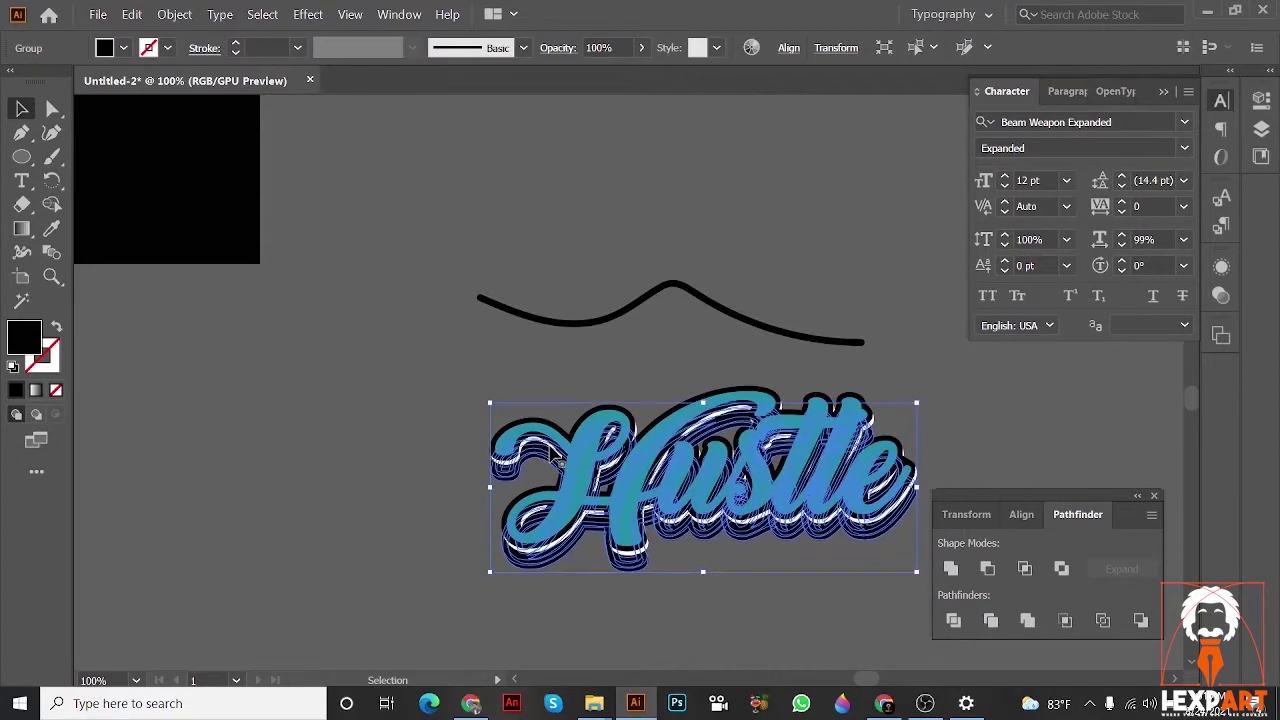
- Select the Hustle lettering with all its shadow copies and group everything together
click(785, 571)
drag(774, 558, 744, 538)
click(818, 505)
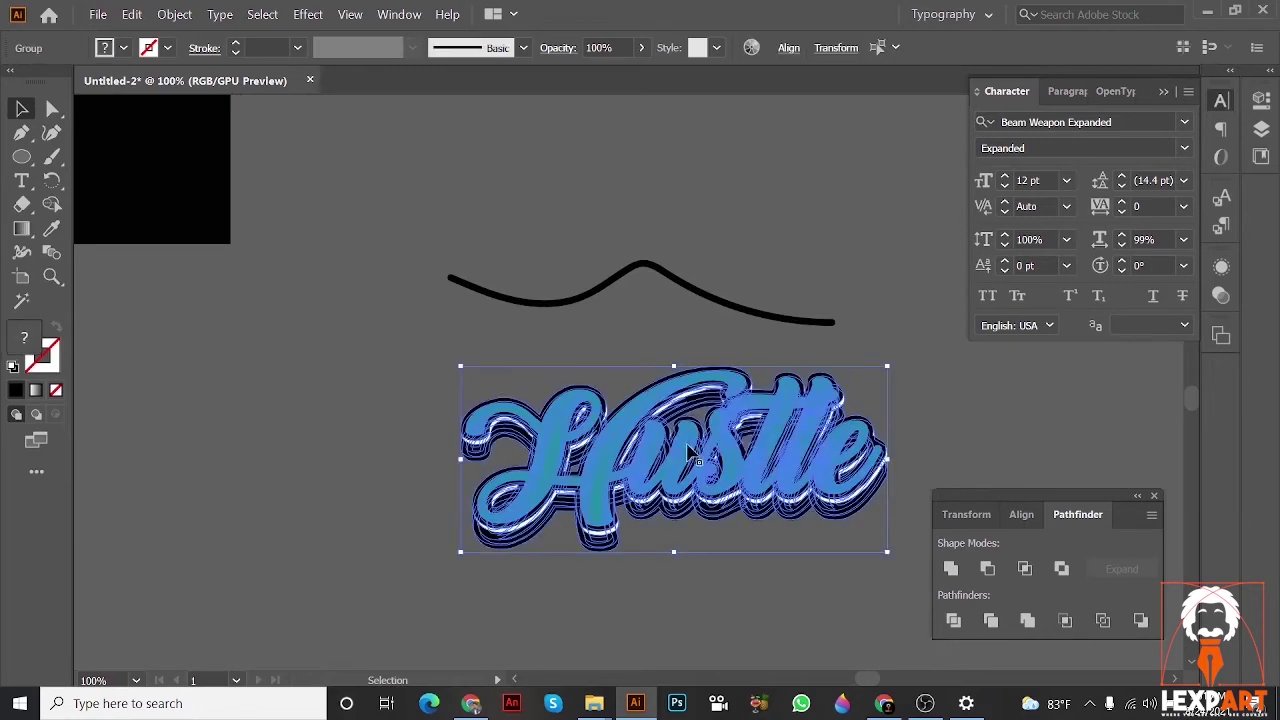
scroll(714, 429, right, 5)
scroll(714, 429, down, 1)
click(763, 397)
click(392, 510)
right_click(523, 422)
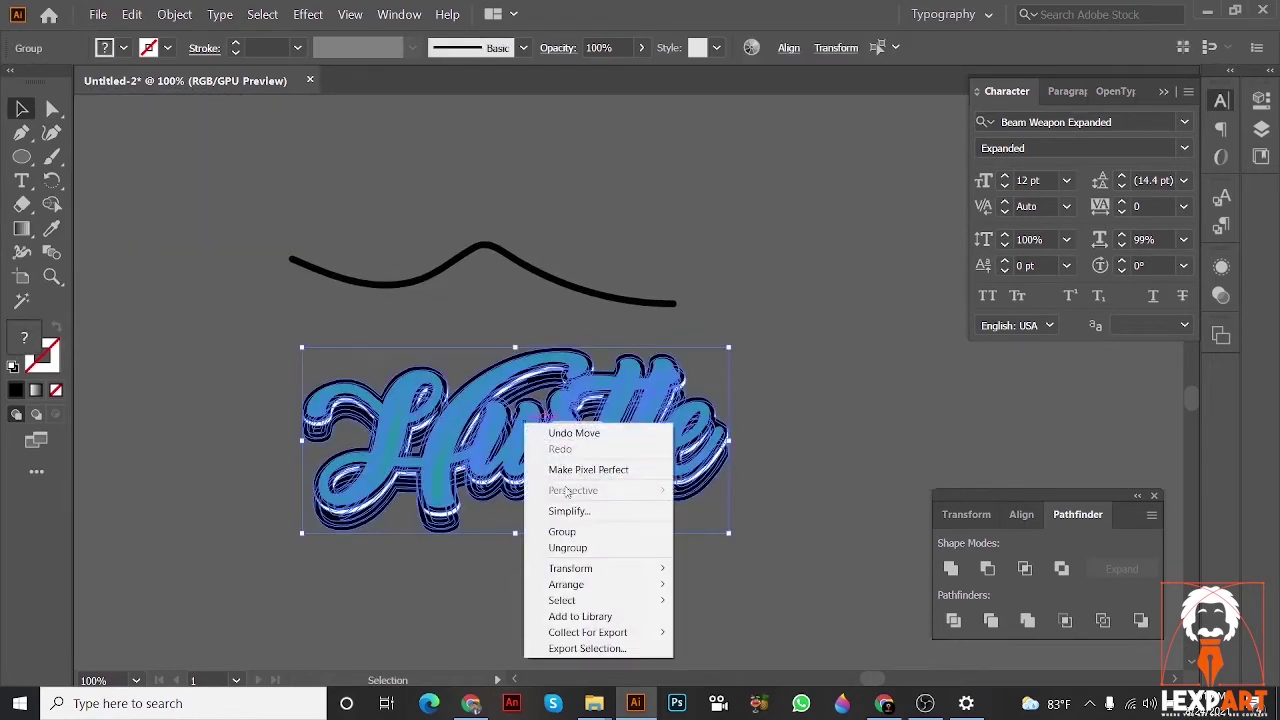
click(563, 531)
- Move the grouped Hustle lettering onto the orange and white circle on the black artboard
click(683, 564)
scroll(683, 564, down, 2)
drag(645, 524, 354, 330)
click(500, 356)
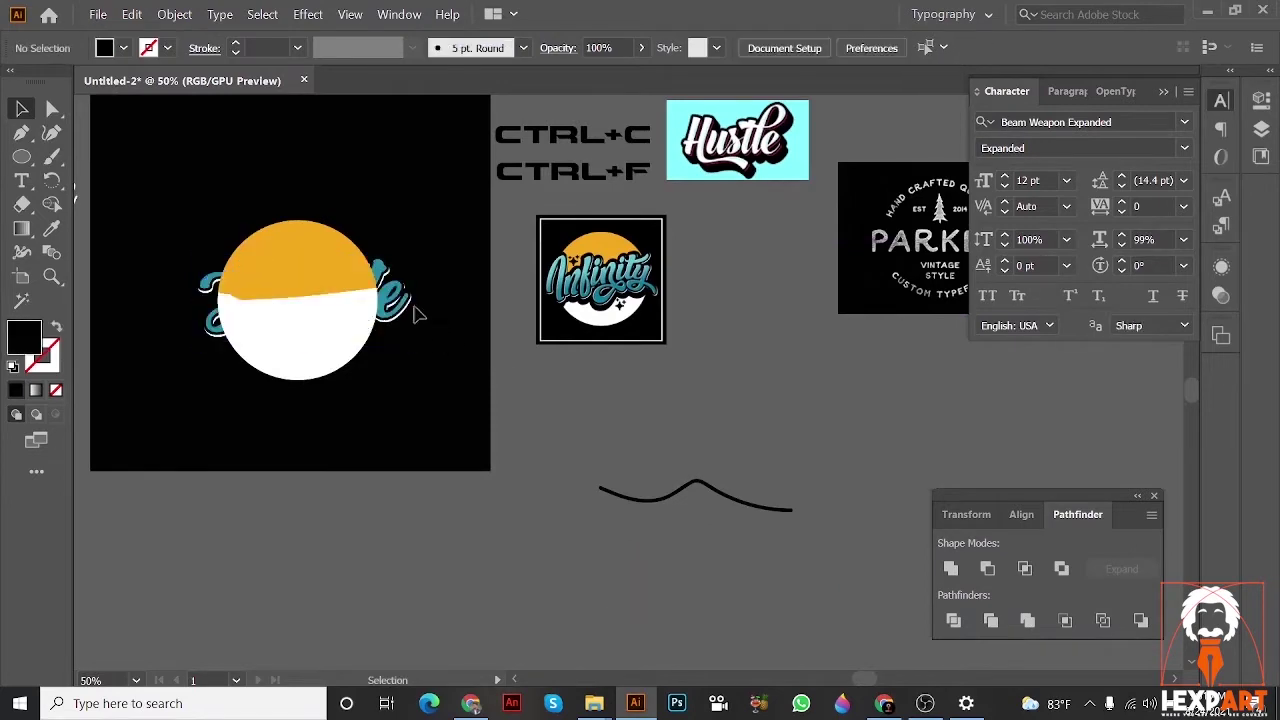
- Bring the Hustle group to the front so it sits above the circle
click(405, 304)
scroll(403, 302, up, 2)
right_click(403, 301)
mouse_move(562, 480)
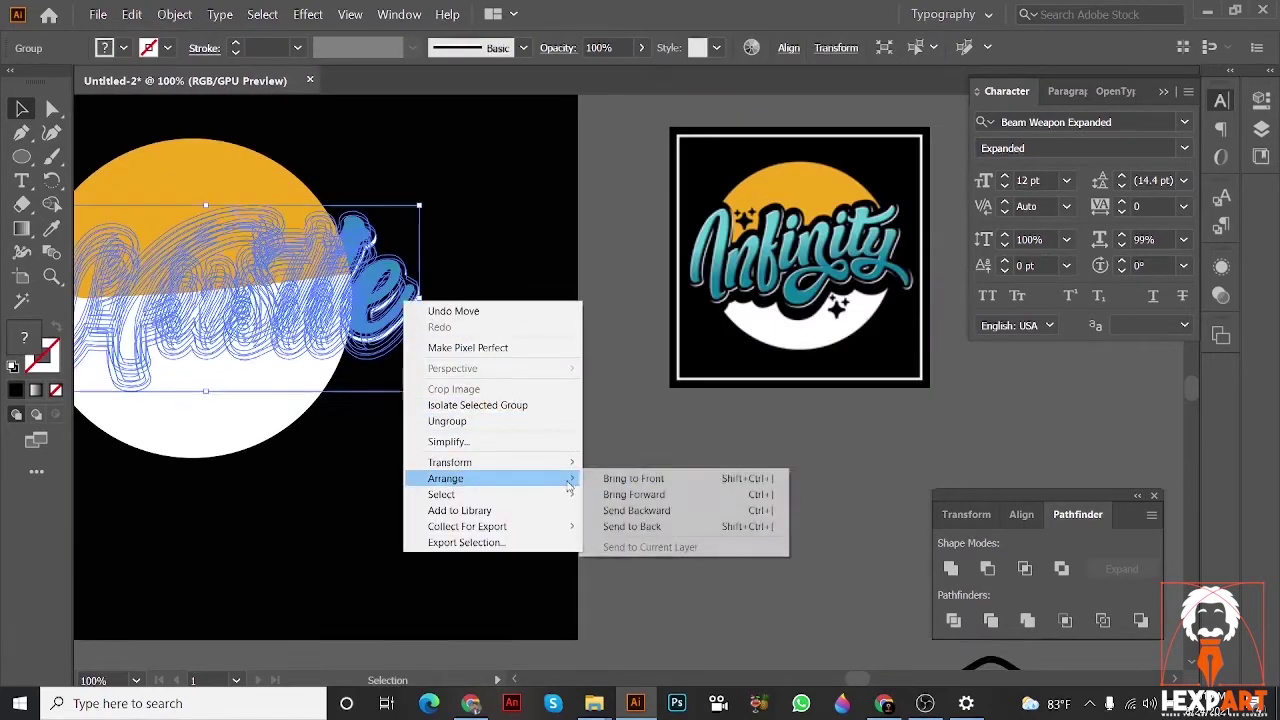
click(612, 481)
click(590, 483)
- Adjust the Hustle group's position so it spans the middle of the circle, and deselect it
drag(589, 484, 667, 507)
drag(479, 360, 460, 365)
click(594, 393)
drag(594, 393, 710, 424)
drag(547, 373, 543, 376)
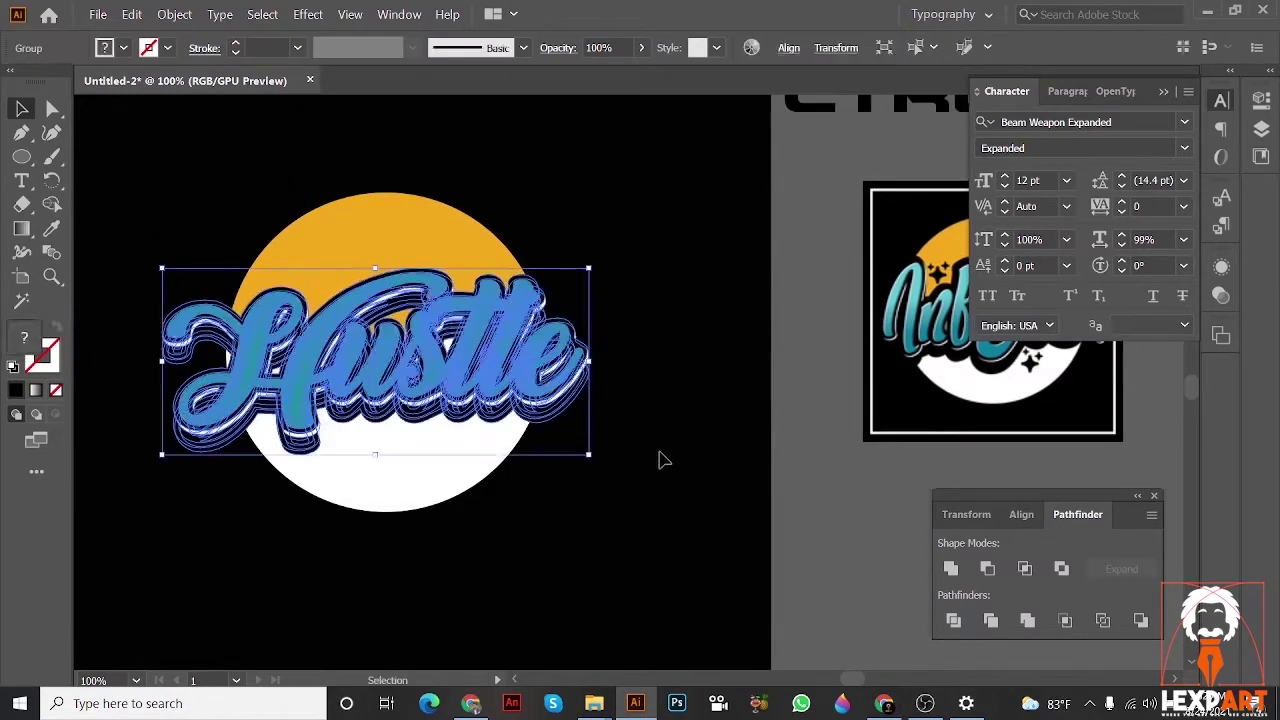
click(659, 456)
mouse_move(639, 449)
mouse_down()
mouse_move(667, 466)
mouse_move(629, 445)
mouse_up()
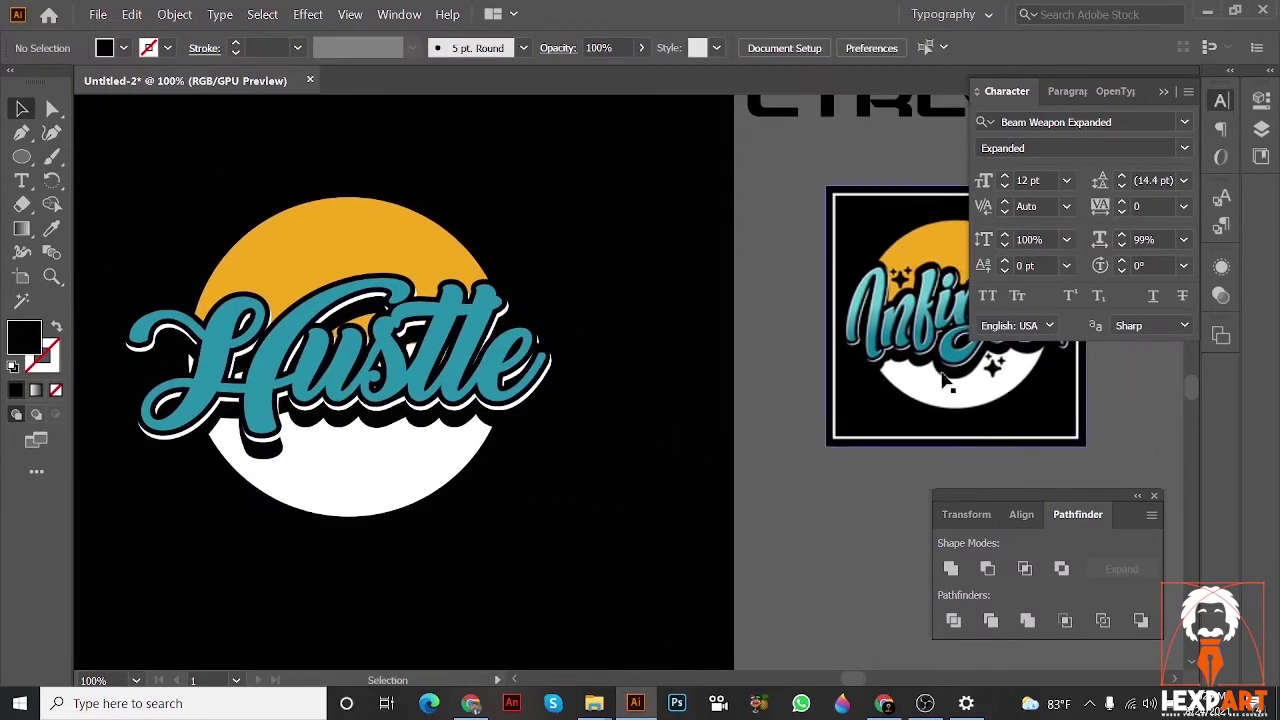
- Compare the Hustle design with the Infinity reference, examining the reference's small star decorations up close
scroll(957, 381, up, 4)
scroll(957, 381, down, 3)
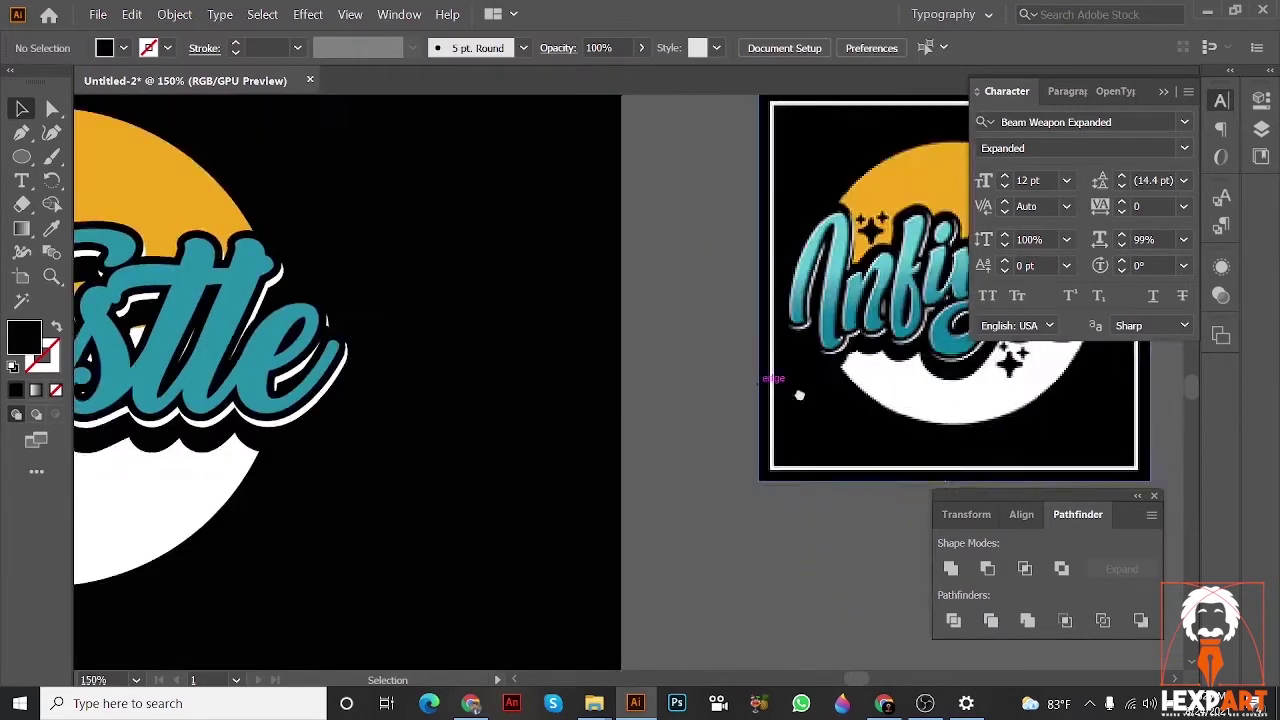
drag(797, 394, 1117, 397)
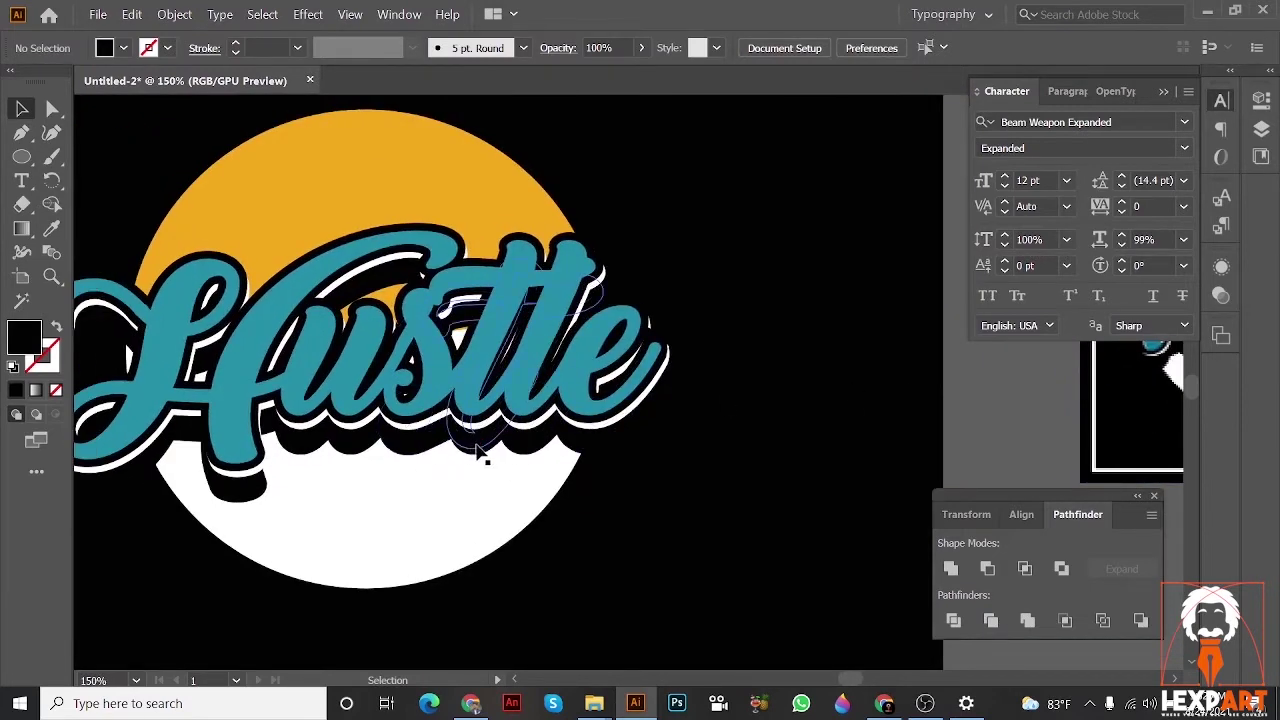
scroll(476, 452, down, 1)
drag(957, 357, 869, 339)
scroll(872, 338, up, 1)
scroll(873, 275, up, 2)
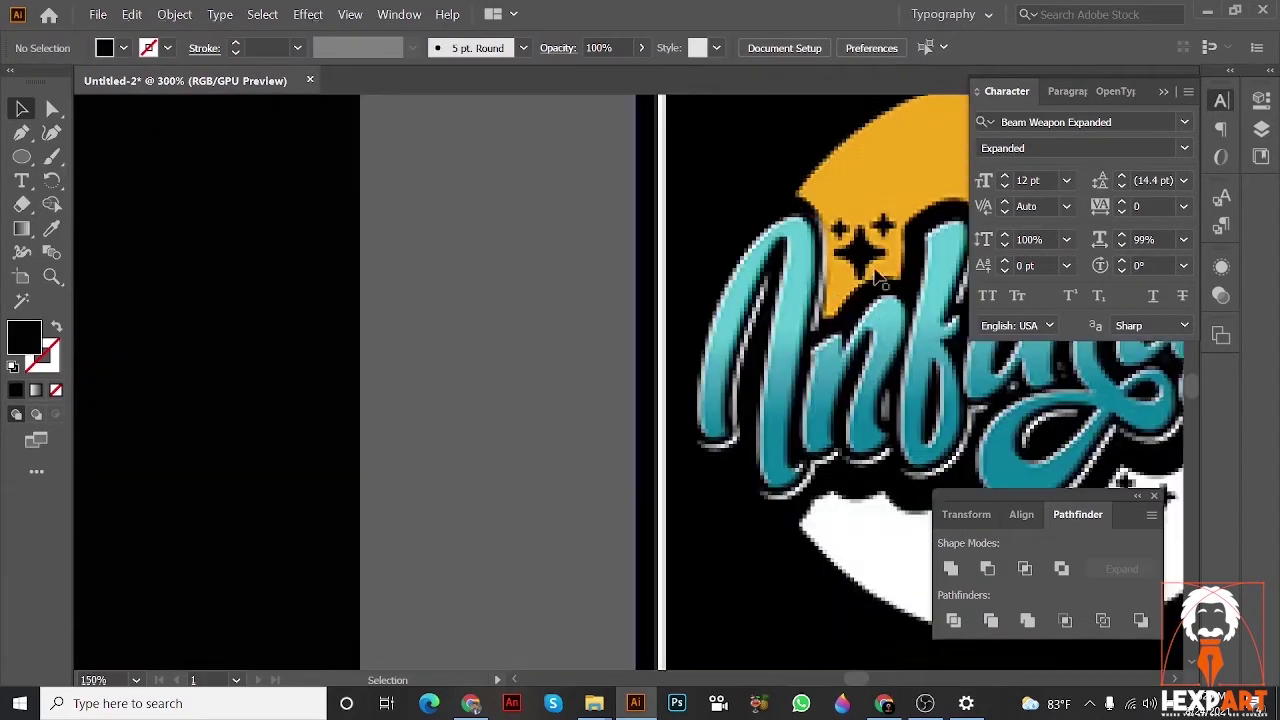
scroll(877, 280, down, 2)
scroll(877, 280, up, 3)
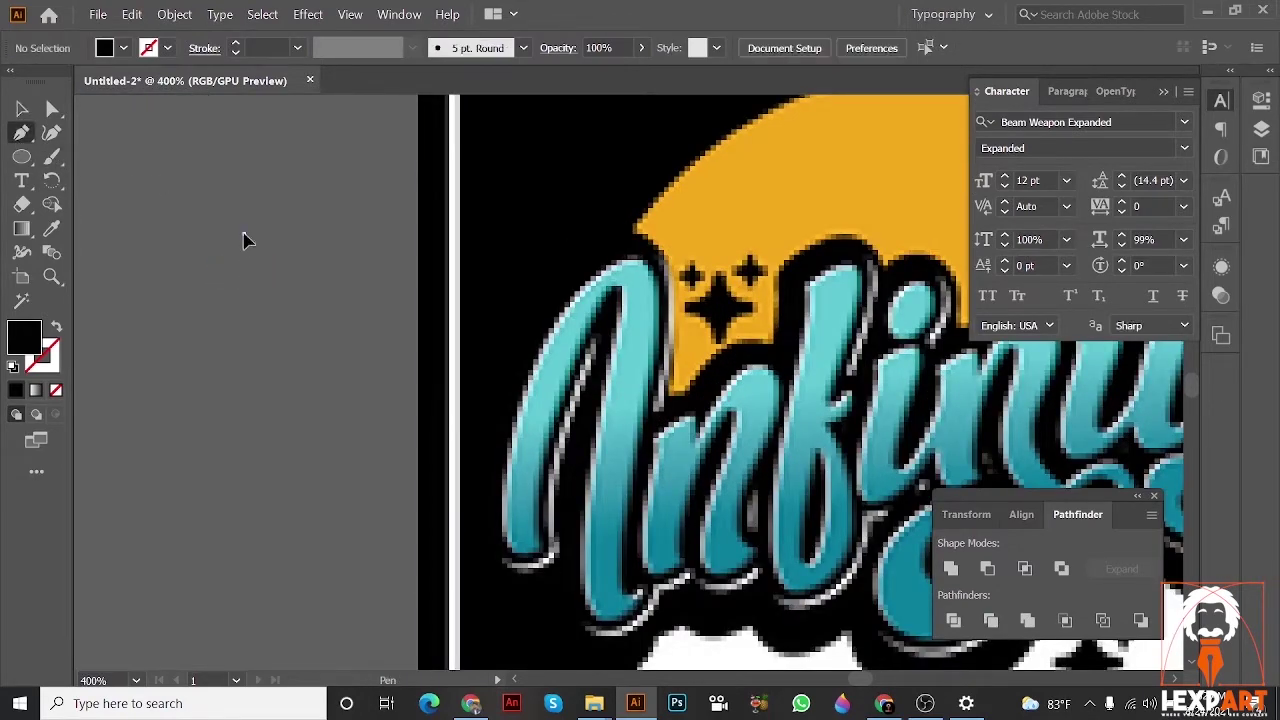
click(243, 235)
drag(223, 284, 224, 286)
key(ctrl+z)
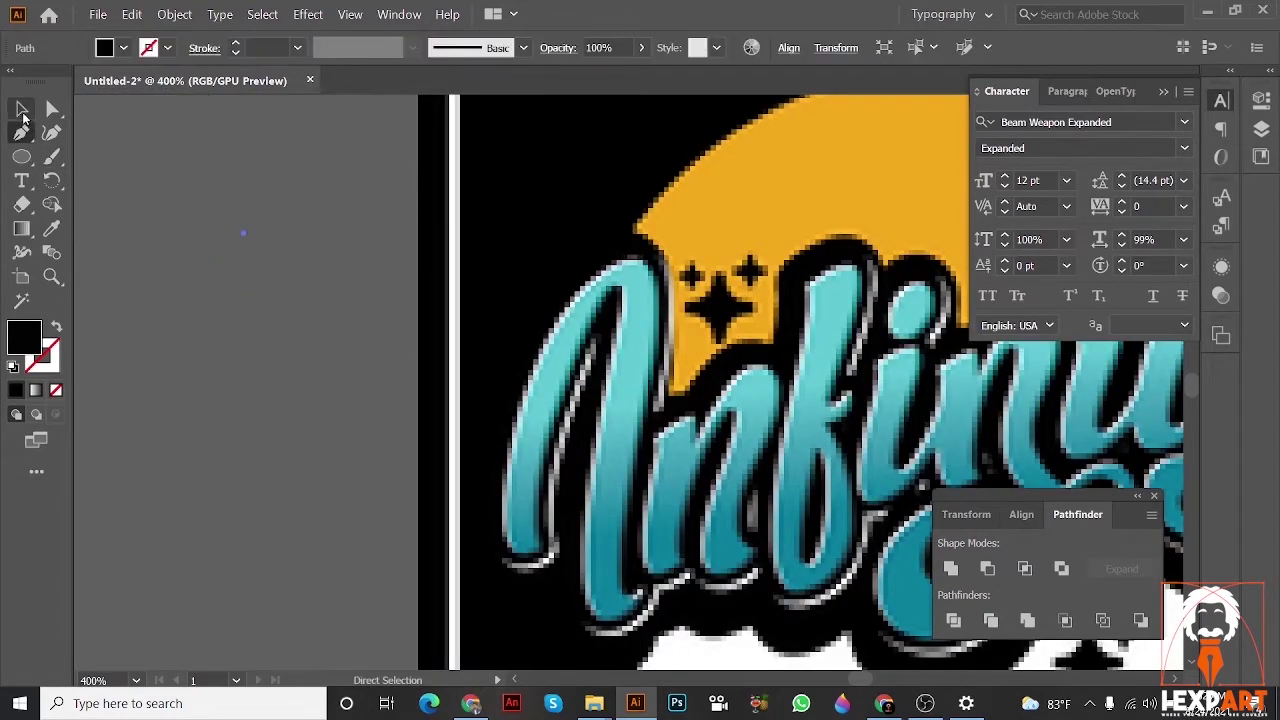
click(22, 112)
drag(121, 207, 563, 223)
- Draw a black five-pointed star with the Star tool and place it on the orange half above the lettering
scroll(430, 270, down, 2)
scroll(430, 277, left, 6)
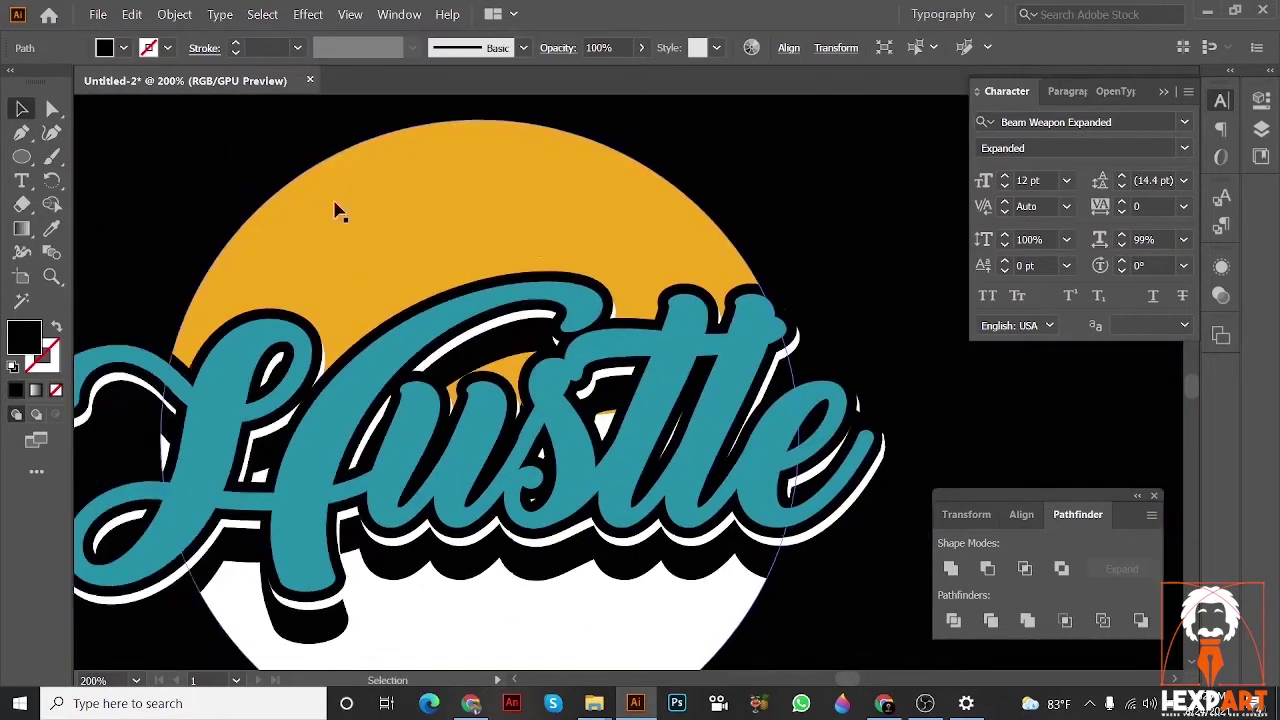
drag(27, 165, 90, 226)
mouse_move(353, 290)
mouse_down()
mouse_move(376, 308)
mouse_move(359, 302)
mouse_up()
click(21, 108)
drag(359, 302, 387, 290)
- Place two smaller black stars on either side of the large star on the orange half
scroll(398, 285, down, 3)
scroll(381, 287, up, 3)
scroll(387, 275, up, 2)
scroll(435, 254, down, 1)
drag(450, 232, 441, 244)
drag(409, 262, 364, 282)
- Select all three stars and duplicate them onto the white lower half of the circle
shift+click(317, 264)
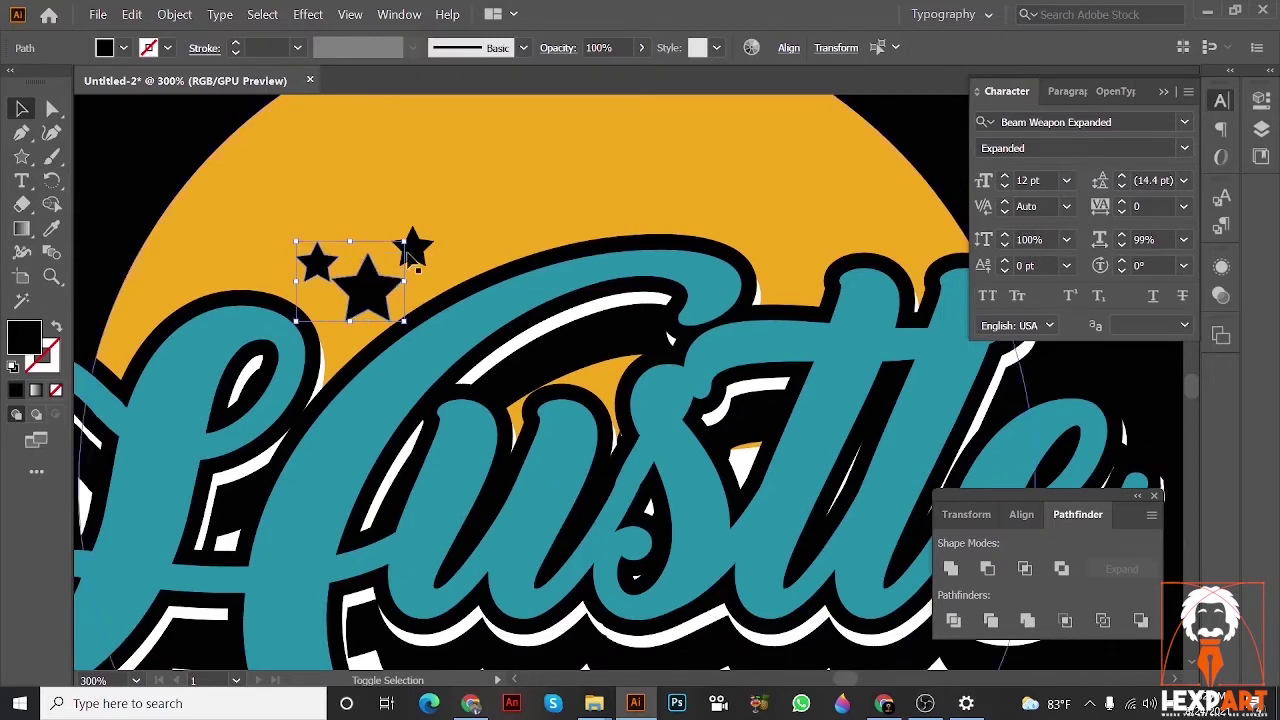
shift+click(423, 246)
scroll(422, 248, down, 3)
drag(421, 260, 338, 362)
- Arrange the lower stars beneath the lettering with the large star raised between the two small ones
click(512, 401)
scroll(396, 356, up, 2)
click(550, 400)
scroll(334, 384, up, 2)
click(777, 406)
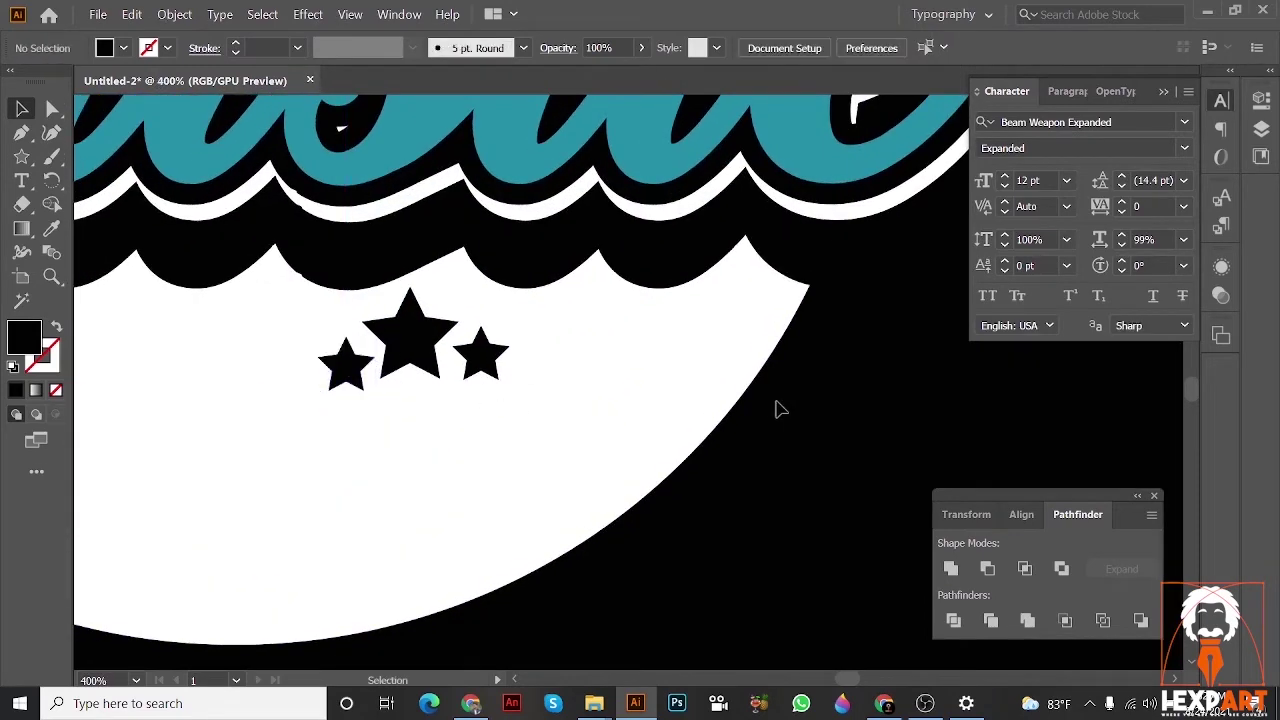
scroll(791, 409, down, 2)
drag(791, 409, 700, 455)
drag(556, 427, 557, 424)
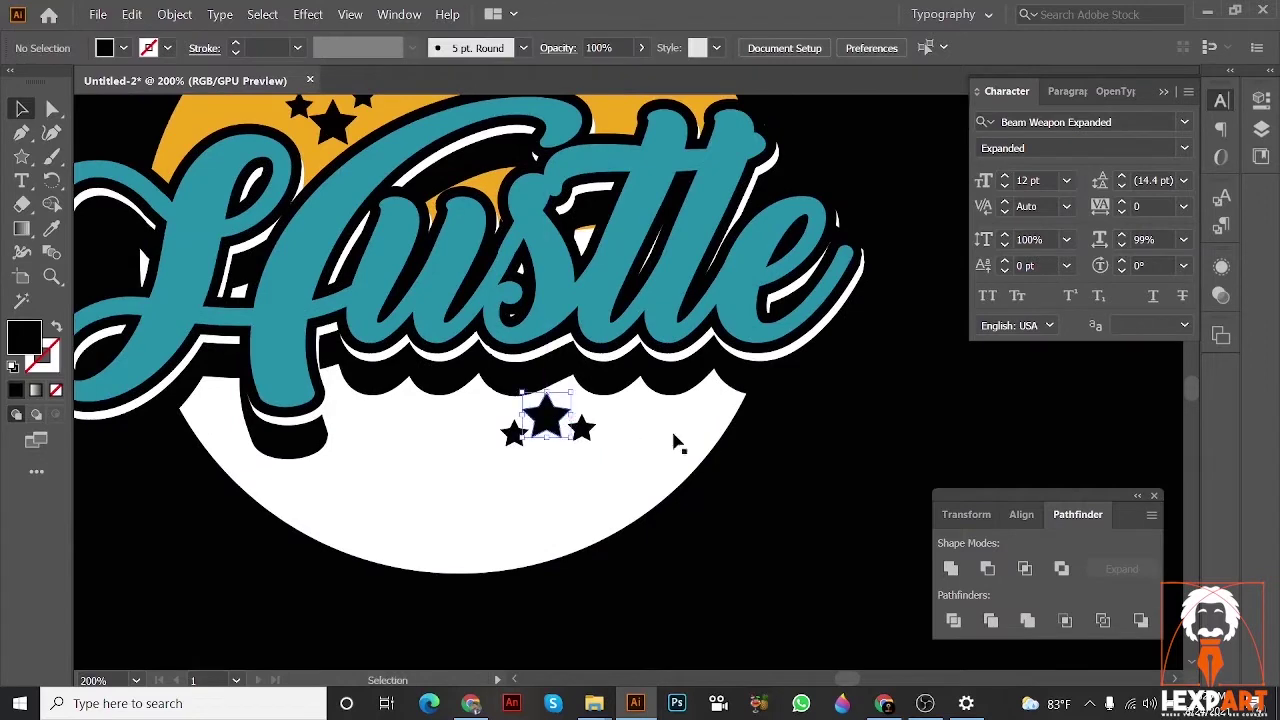
click(790, 442)
- Fine-tune the spacing of the small stars around the large star on the orange half
scroll(800, 442, down, 3)
drag(810, 440, 732, 430)
scroll(573, 330, up, 1)
scroll(574, 331, up, 4)
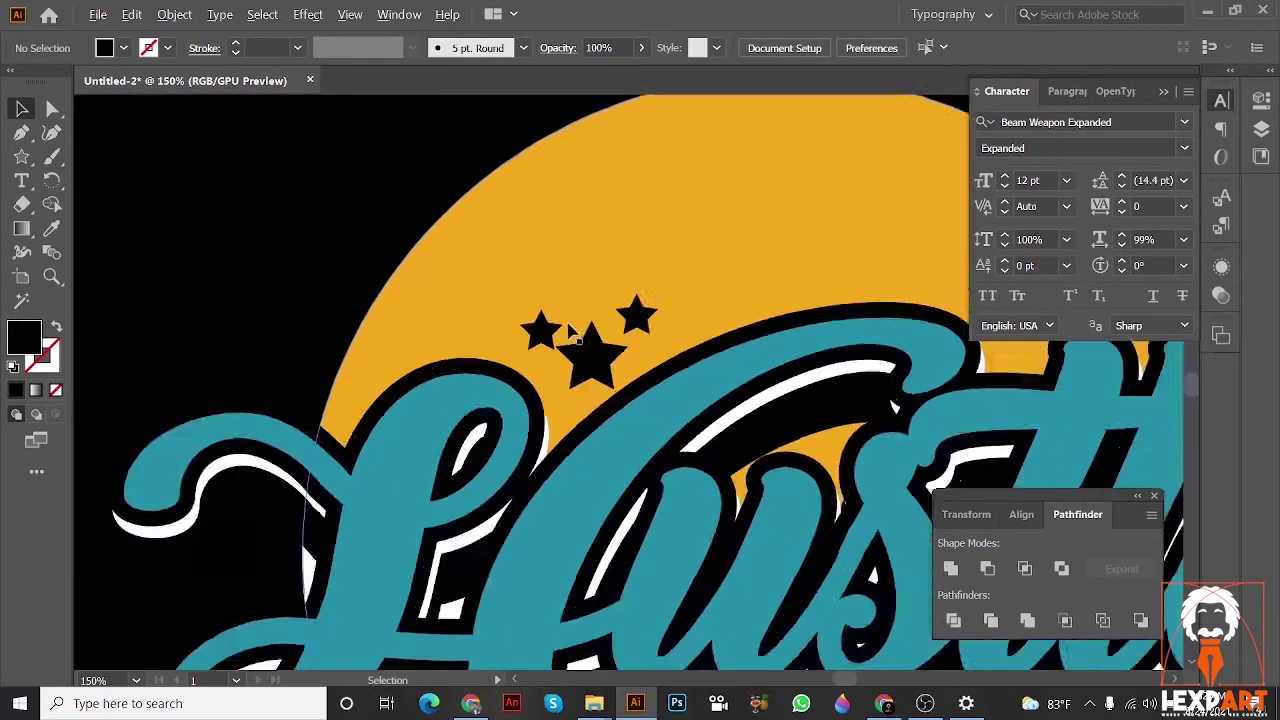
drag(530, 332, 519, 346)
drag(657, 325, 446, 252)
scroll(654, 316, down, 3)
click(831, 206)
scroll(831, 206, down, 1)
drag(812, 209, 715, 229)
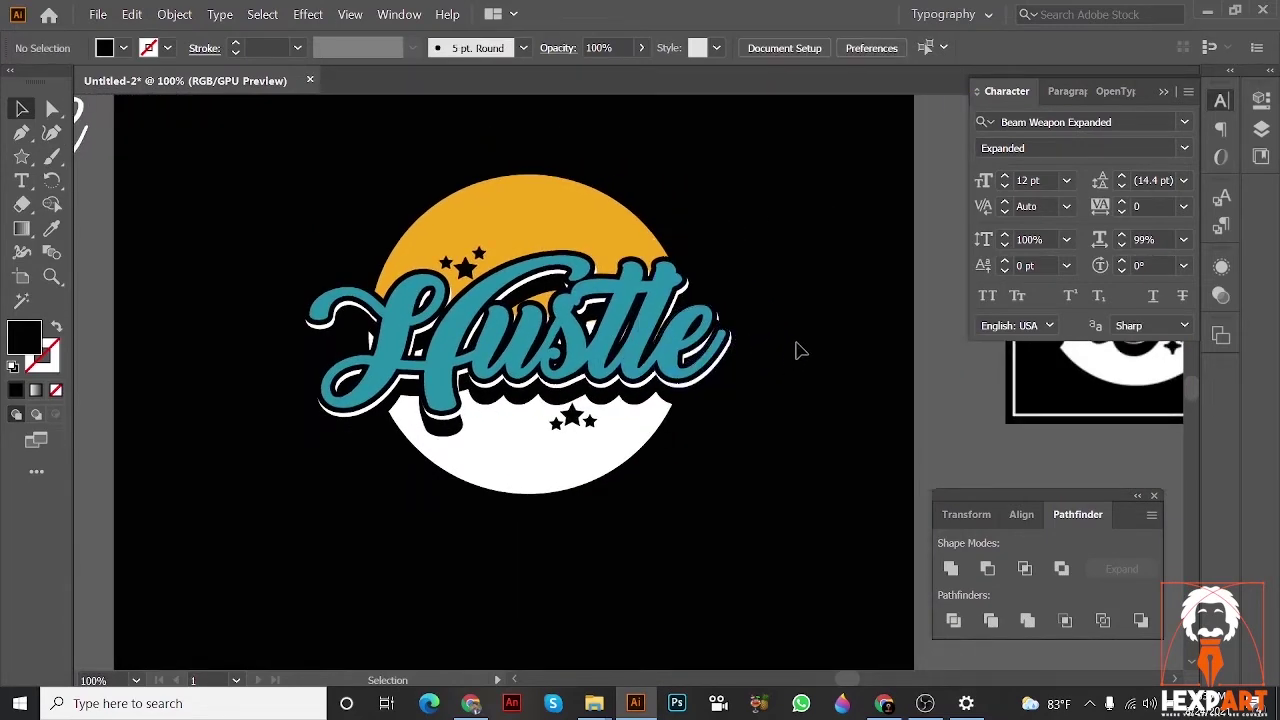
- Delete the Infinity reference image beside the artboard
scroll(800, 350, right, 3)
click(986, 345)
key(Delete)
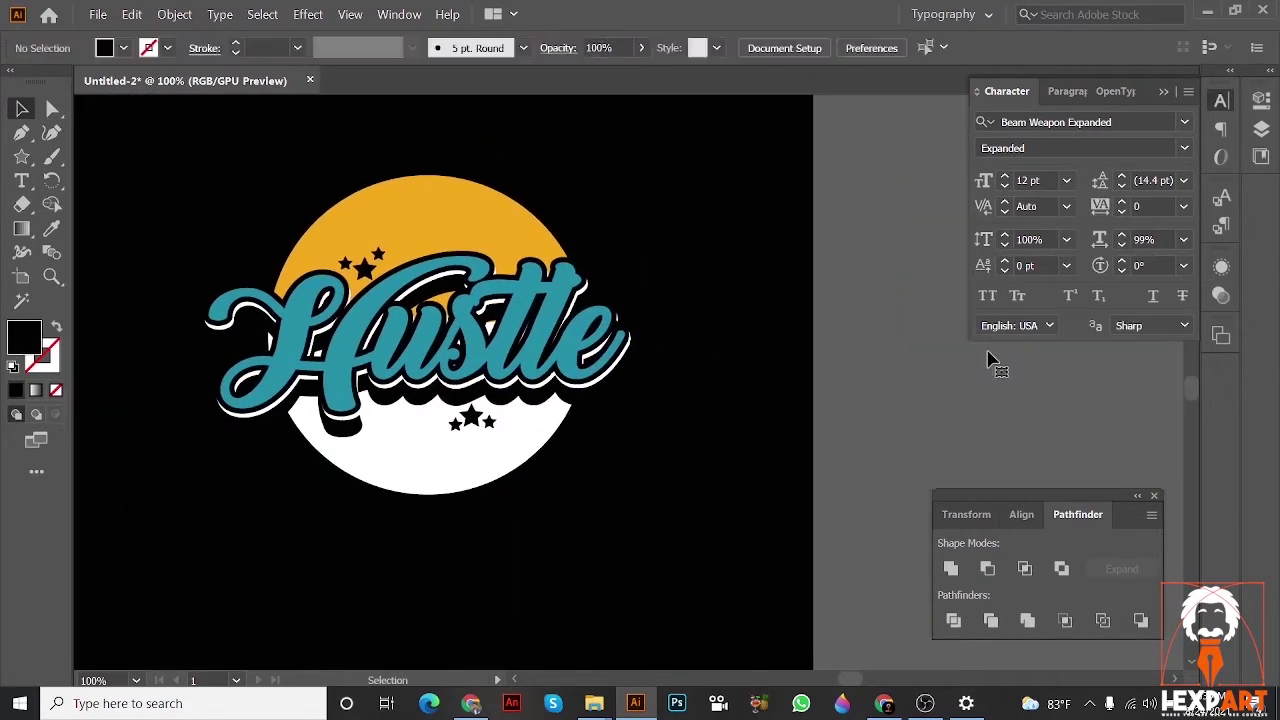
- Examine the Parker vintage badge reference image, including its curved text, tree and textured lettering
drag(849, 338, 643, 293)
scroll(891, 353, down, 3)
drag(891, 357, 694, 366)
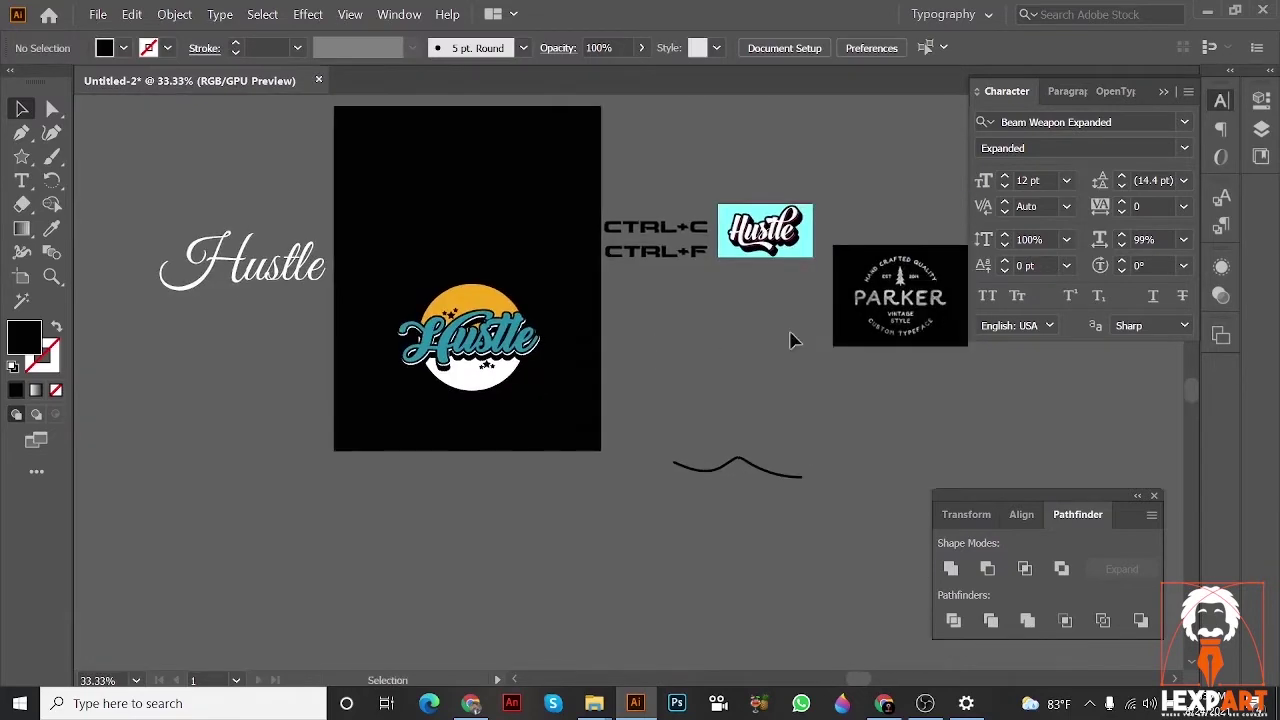
scroll(843, 324, up, 2)
scroll(850, 330, right, 3)
scroll(785, 340, up, 2)
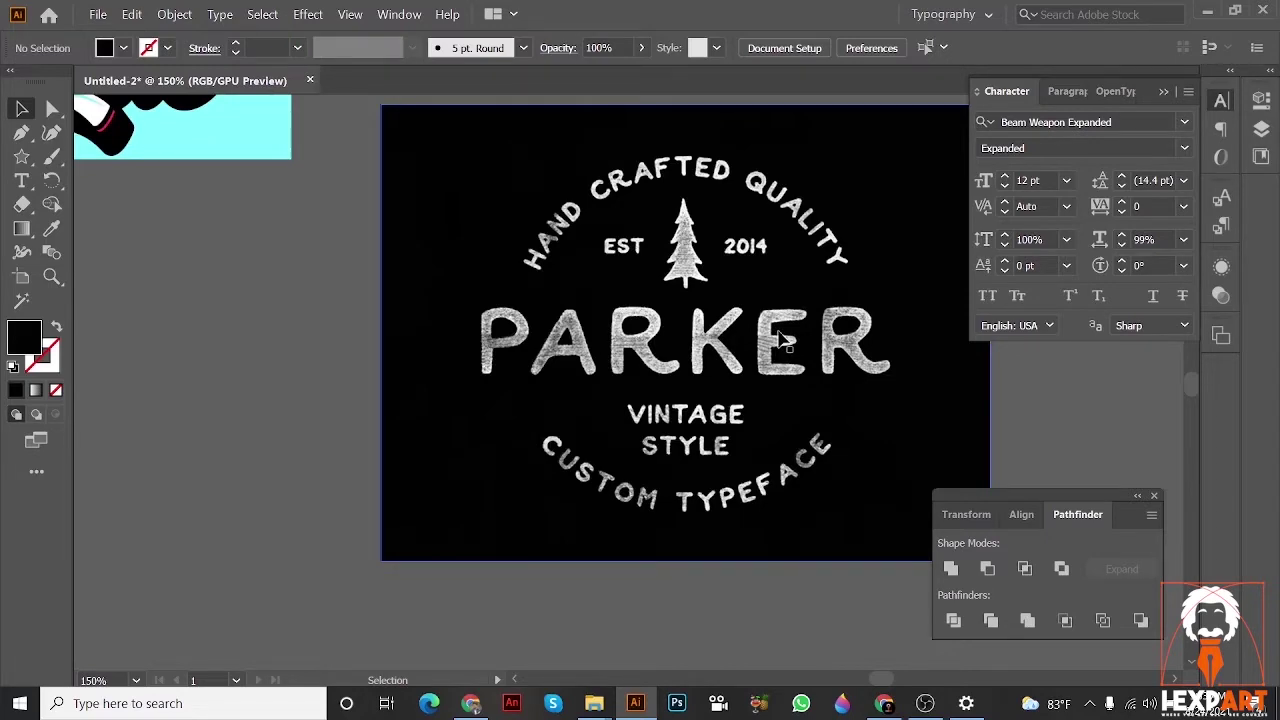
scroll(778, 349, up, 1)
scroll(778, 349, down, 3)
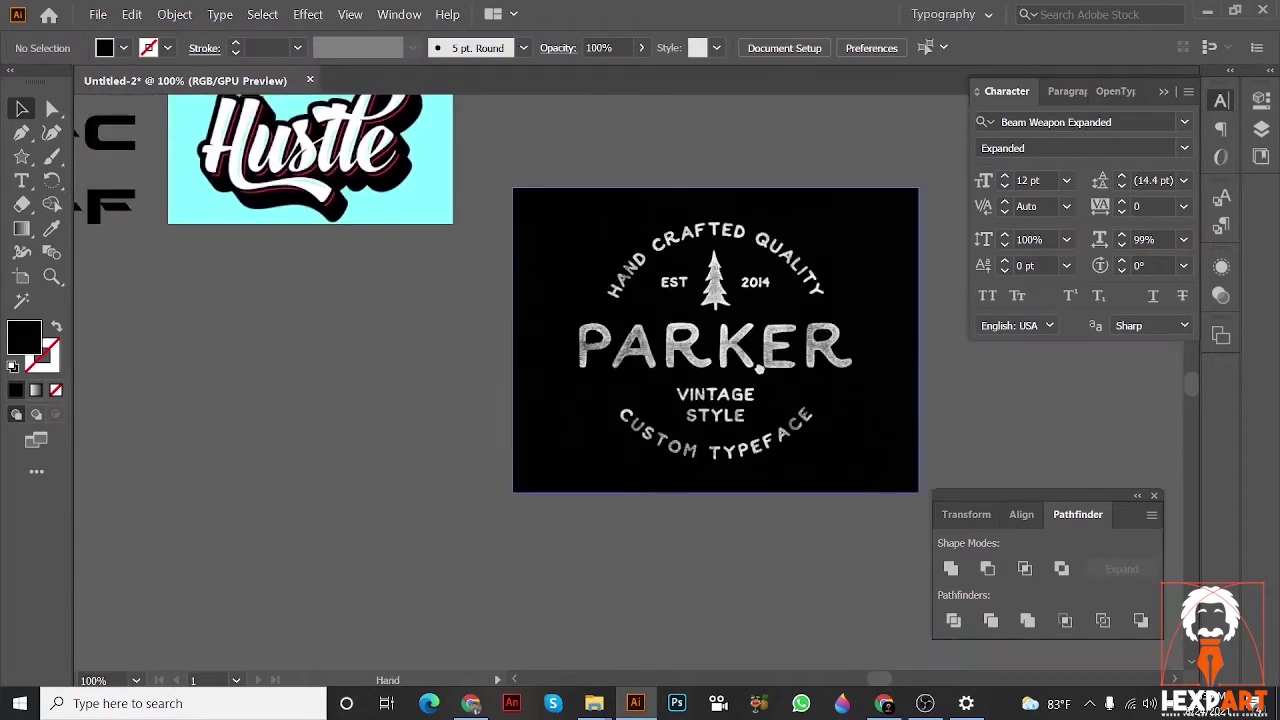
- Select the whole Hustle logo with its circle and stars and move it to the artboard's lower-left edge
scroll(760, 380, left, 2)
scroll(757, 420, down, 2)
scroll(754, 420, left, 3)
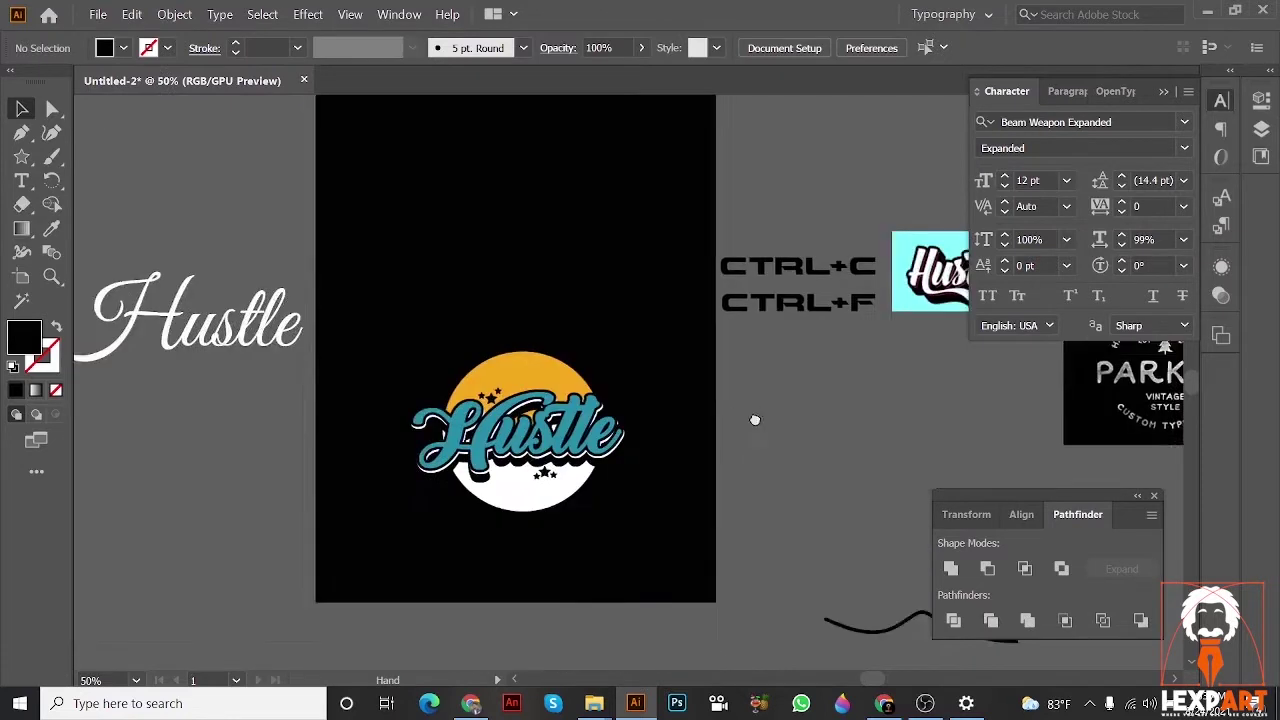
scroll(669, 383, up, 1)
scroll(669, 383, down, 2)
drag(663, 306, 519, 421)
drag(596, 362, 455, 432)
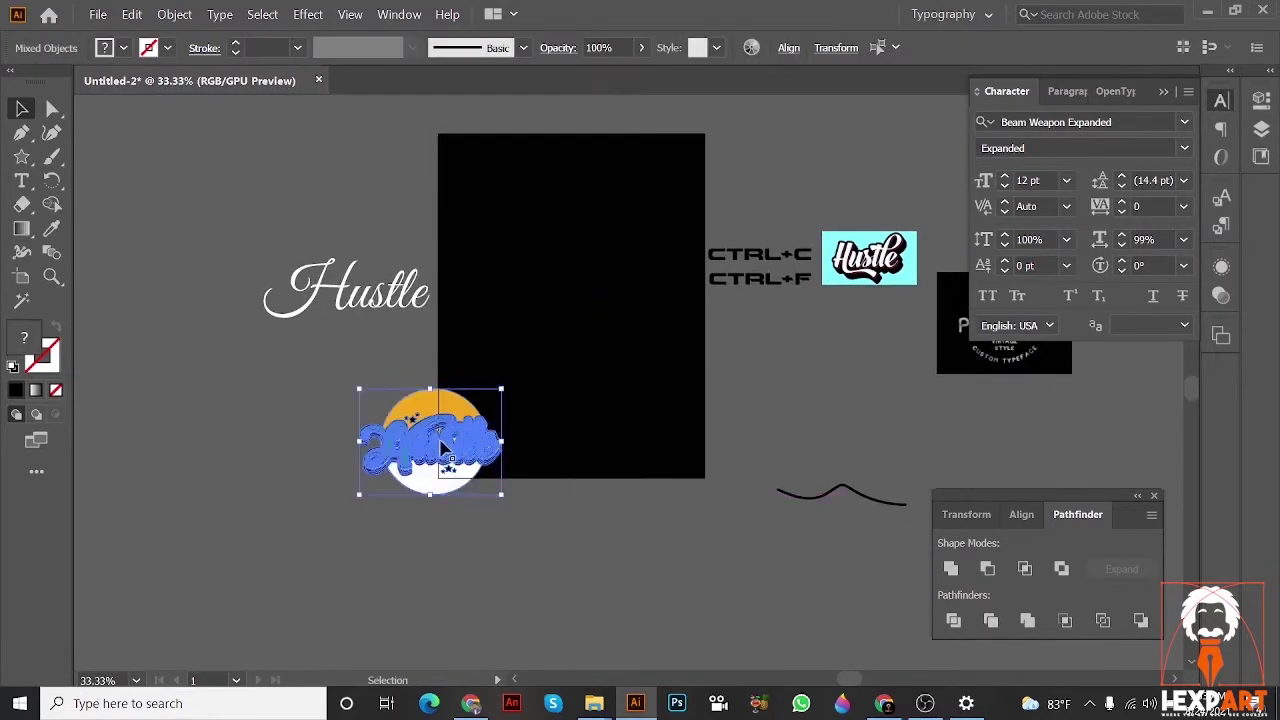
- Undo the last logo move, then move the whole Hustle logo off the artboard, beyond its lower-left side
key(ctrl+z)
scroll(634, 397, up, 3)
click(723, 393)
drag(723, 370, 866, 442)
scroll(808, 437, up, 2)
scroll(866, 448, down, 2)
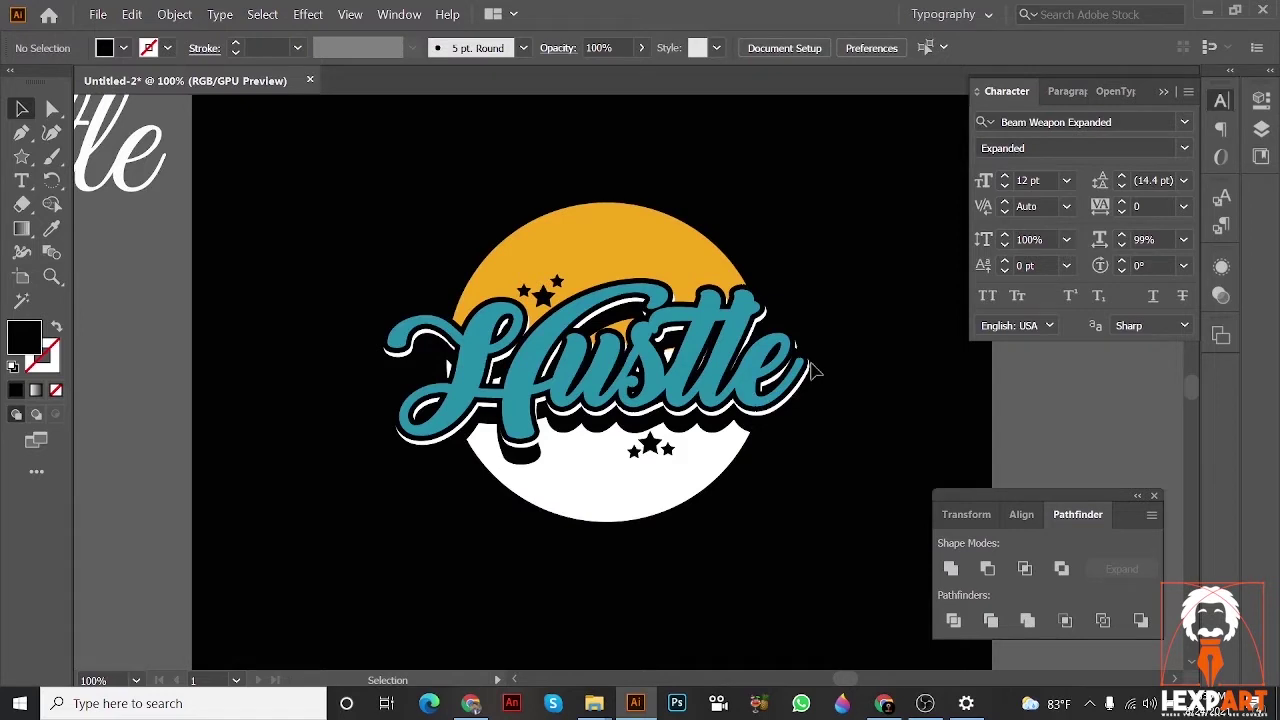
scroll(805, 370, down, 3)
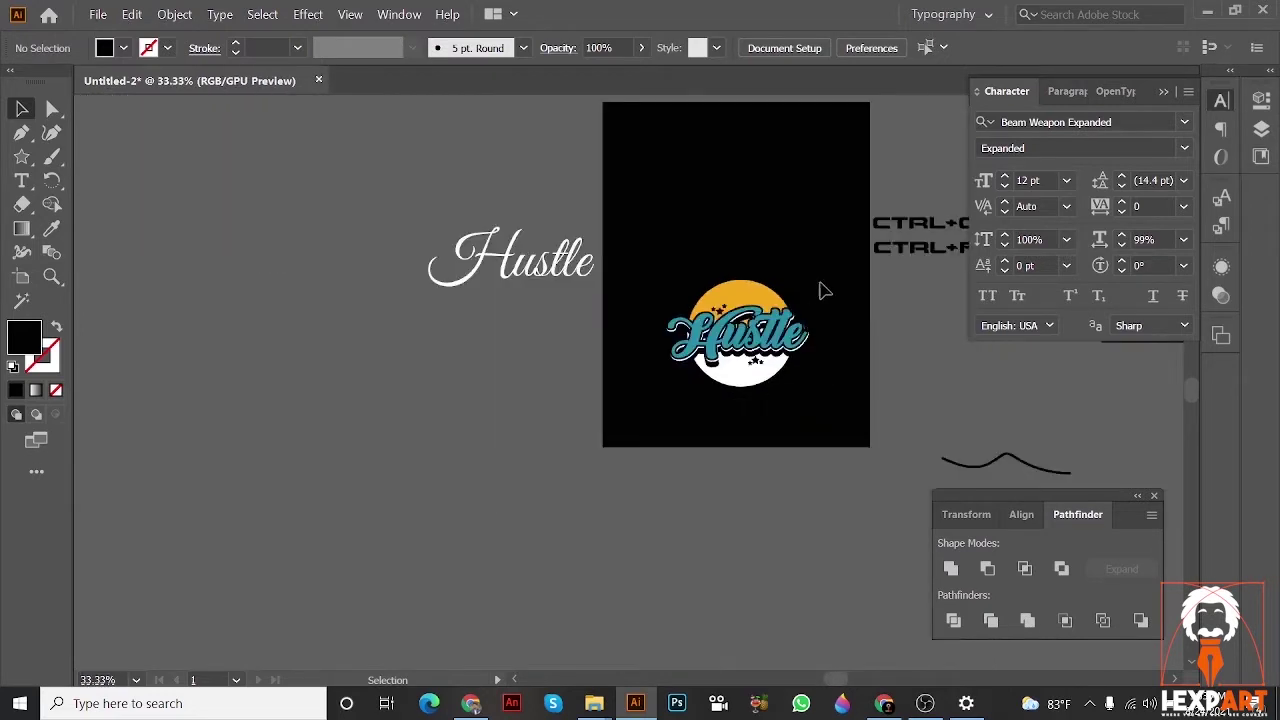
drag(815, 295, 212, 450)
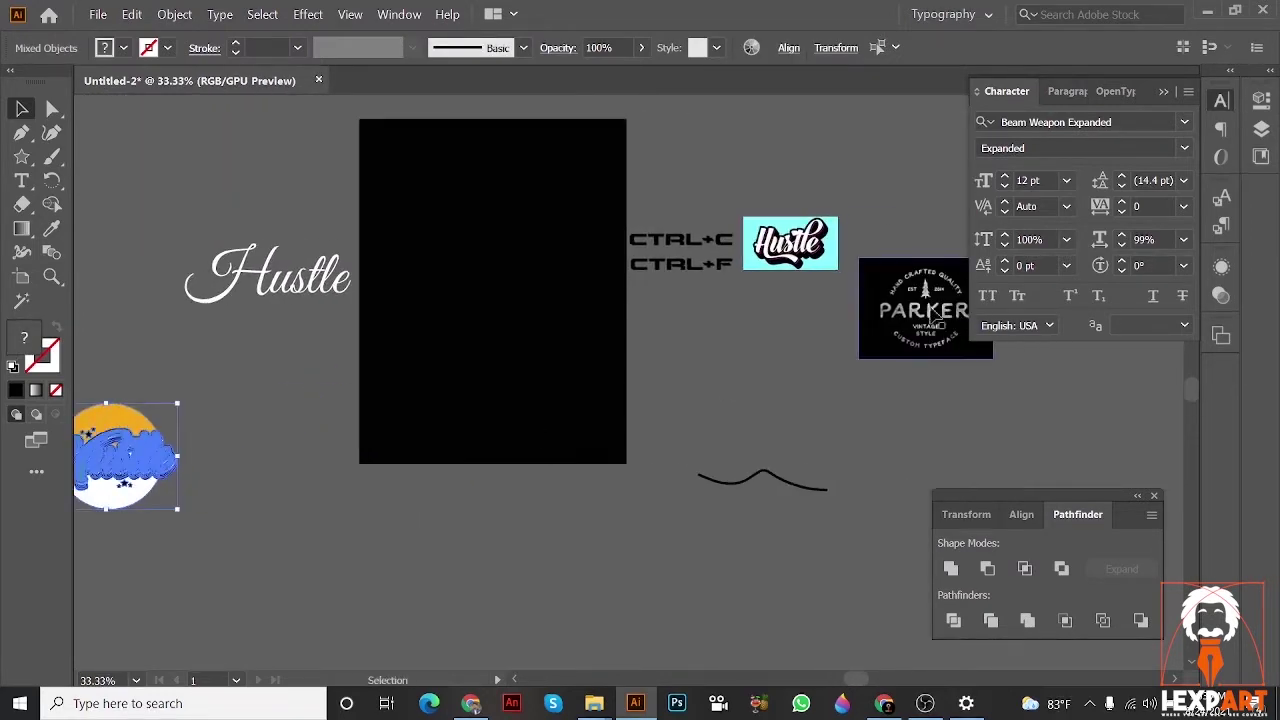
- Move the Parker reference image over the artboard's right edge and bring it to the front
drag(932, 315, 568, 304)
scroll(684, 316, up, 3)
drag(560, 304, 604, 359)
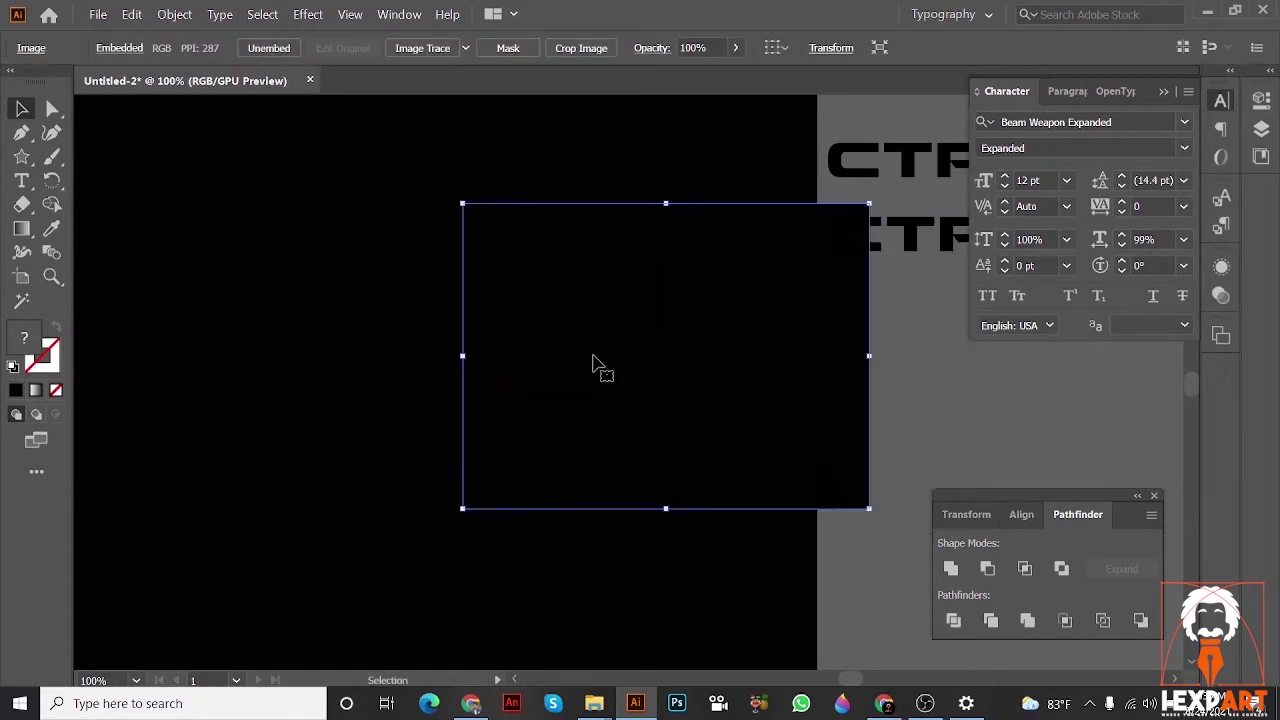
right_click(597, 365)
mouse_move(641, 477)
click(815, 475)
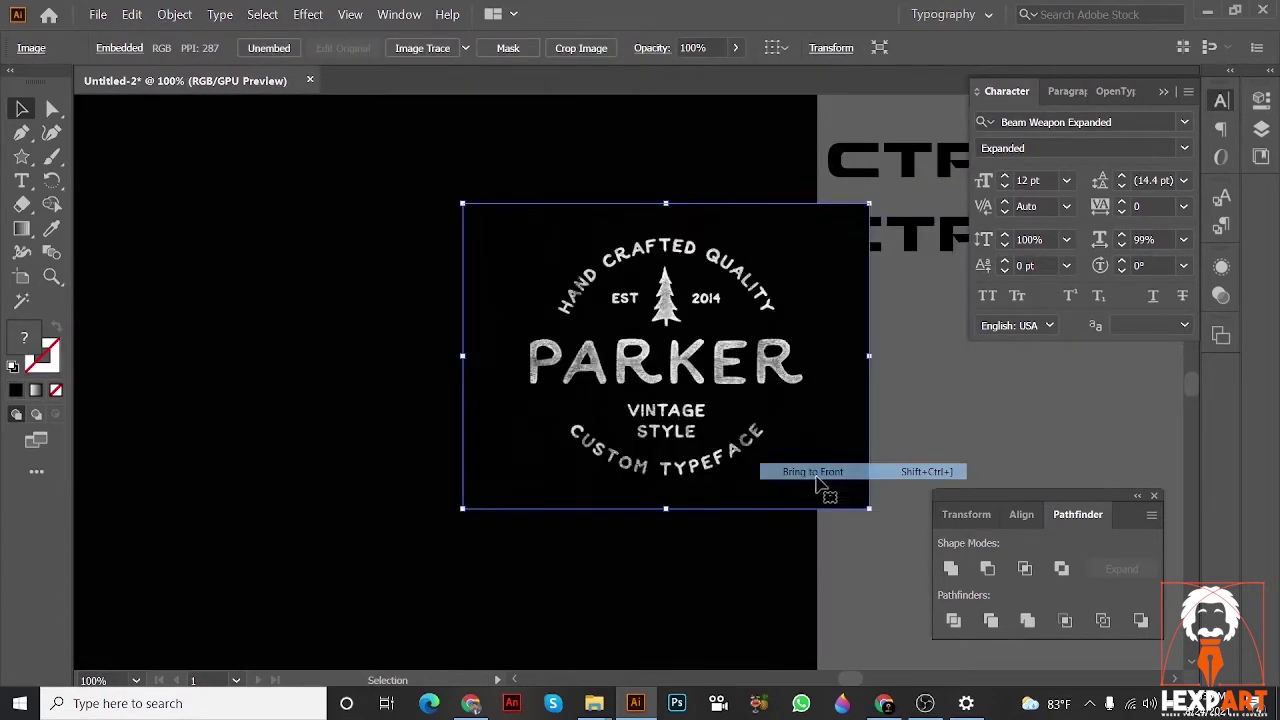
- Place the Parker reference image just outside the artboard's right edge, below the CTRL+F text, and deselect it
scroll(822, 470, down, 2)
drag(780, 449, 568, 412)
drag(632, 408, 829, 438)
scroll(713, 418, up, 1)
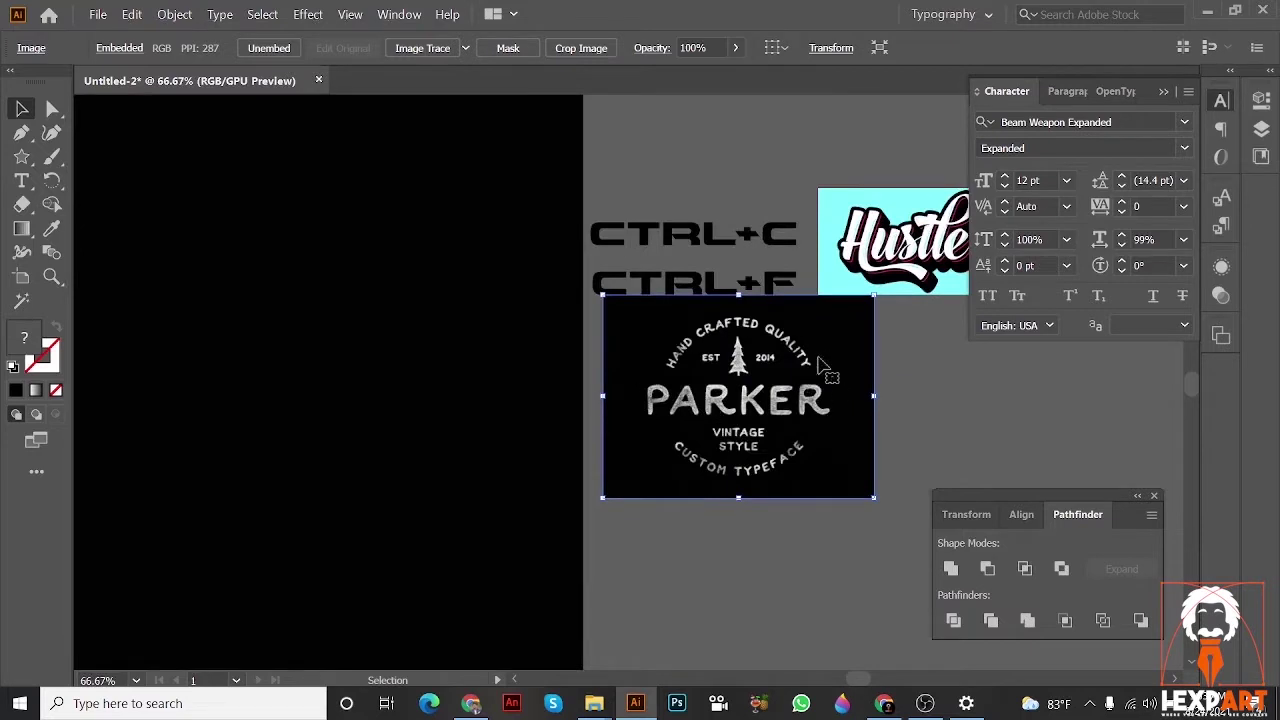
click(350, 244)
drag(499, 272, 579, 290)
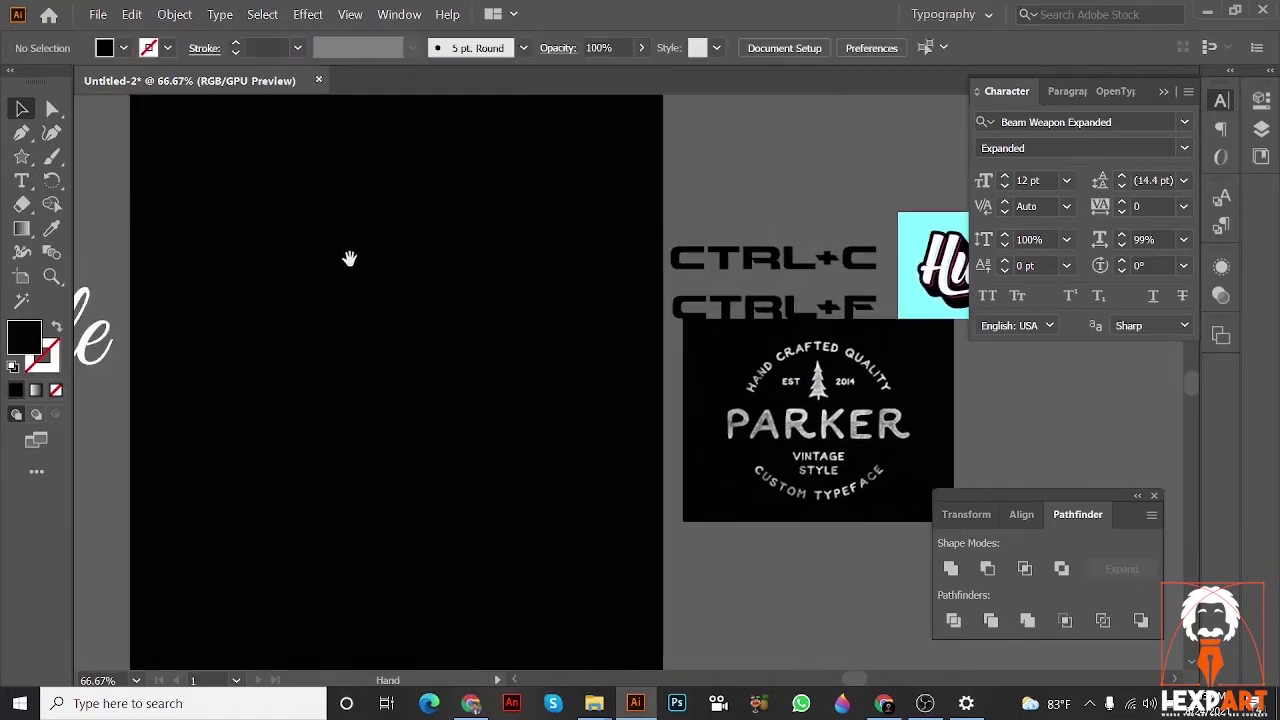
- Add the text PARKER on the artboard and give it a white fill sampled from the Hustle reference image
click(21, 180)
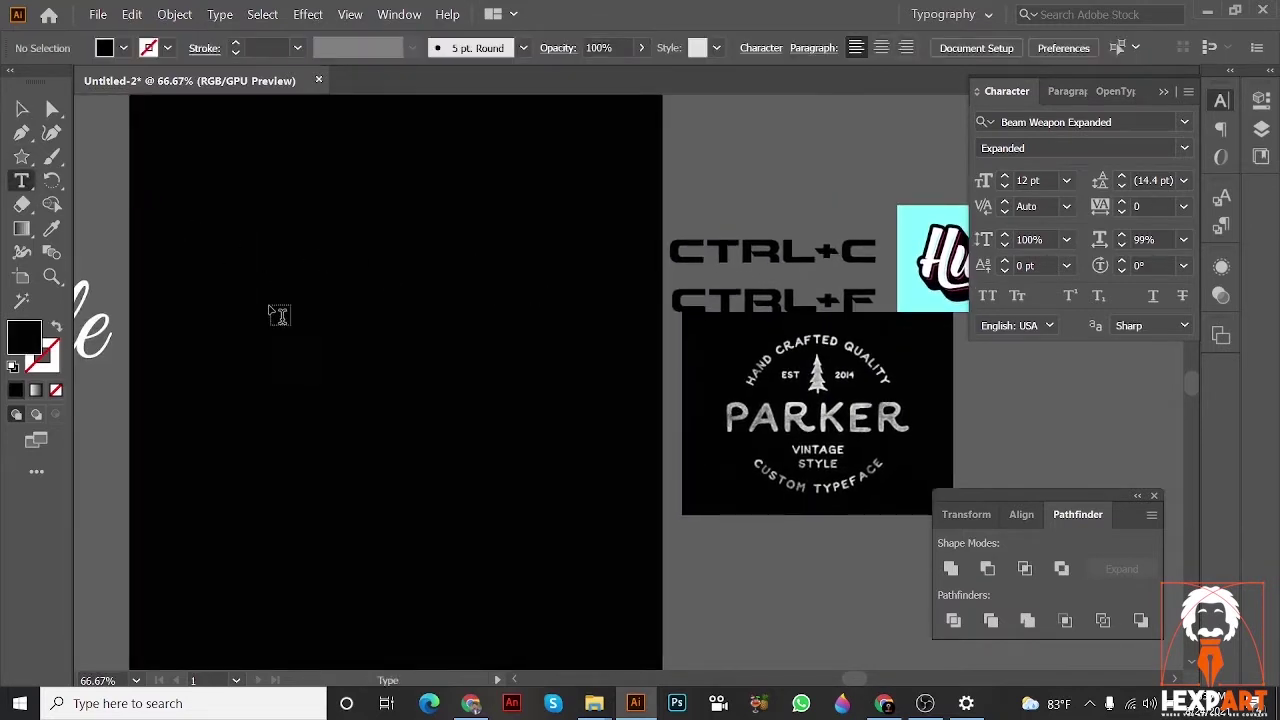
click(231, 314)
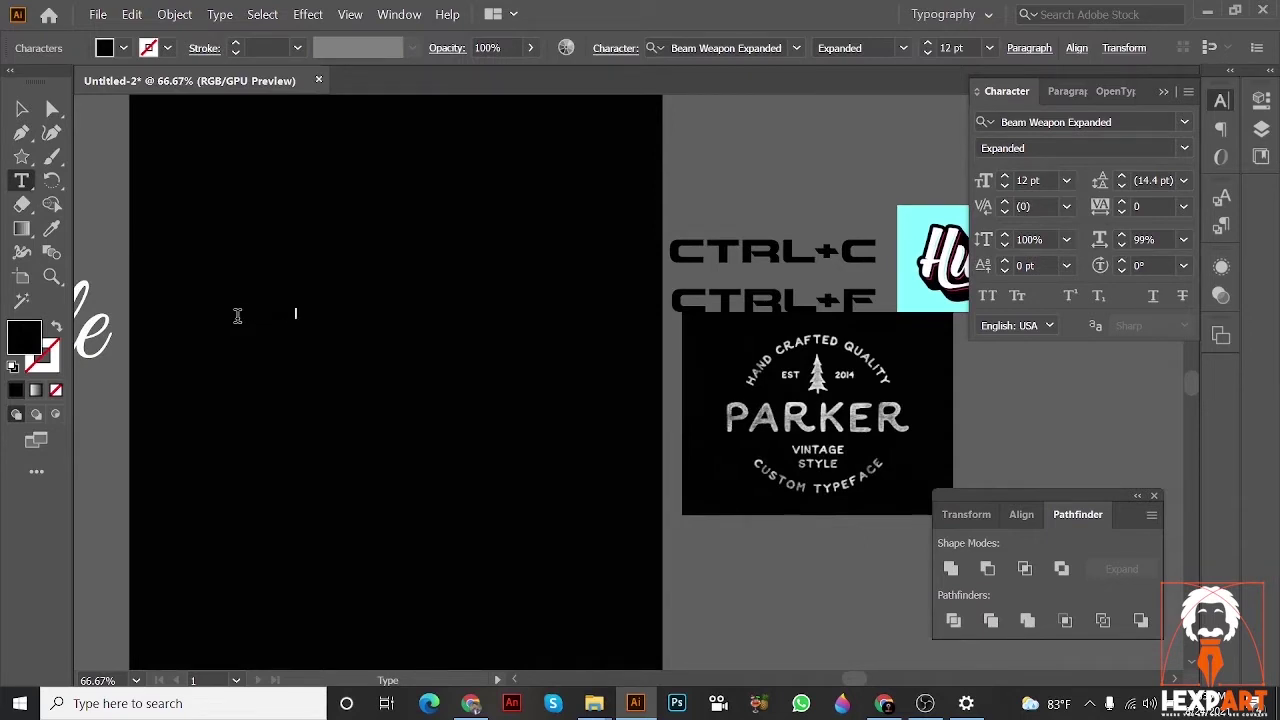
click(21, 110)
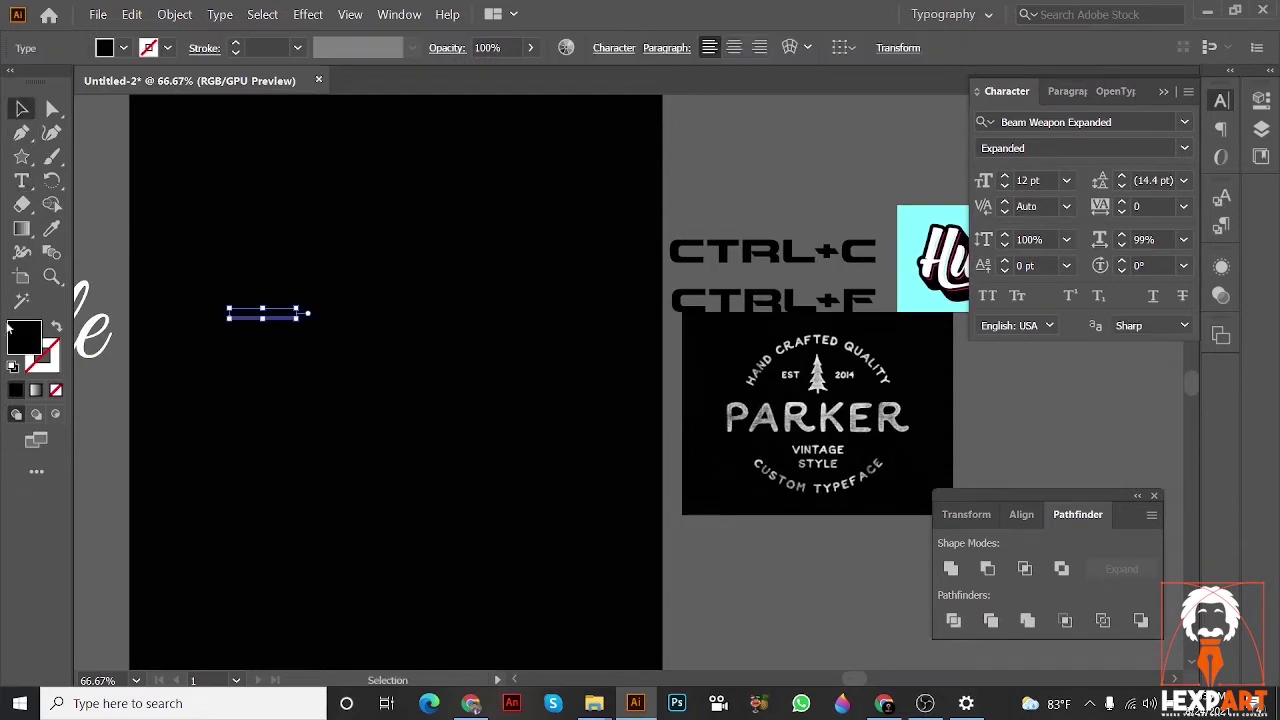
drag(385, 250, 295, 254)
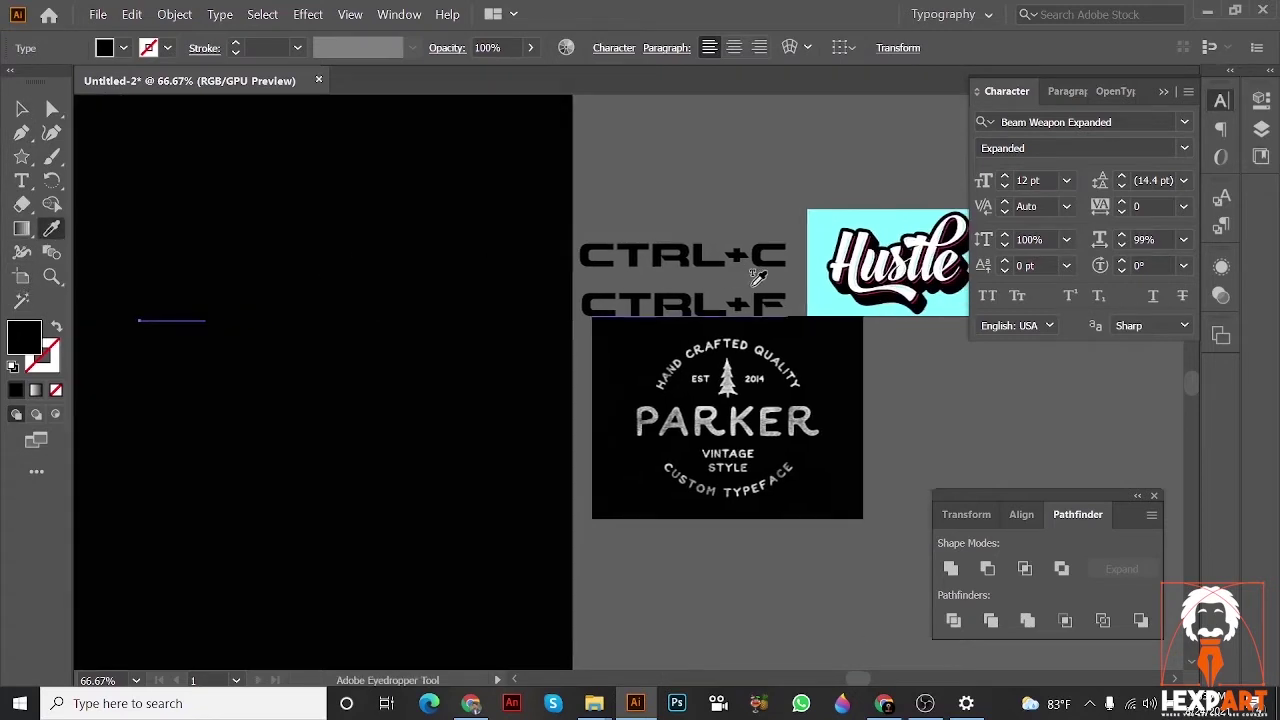
click(836, 251)
drag(838, 250, 848, 250)
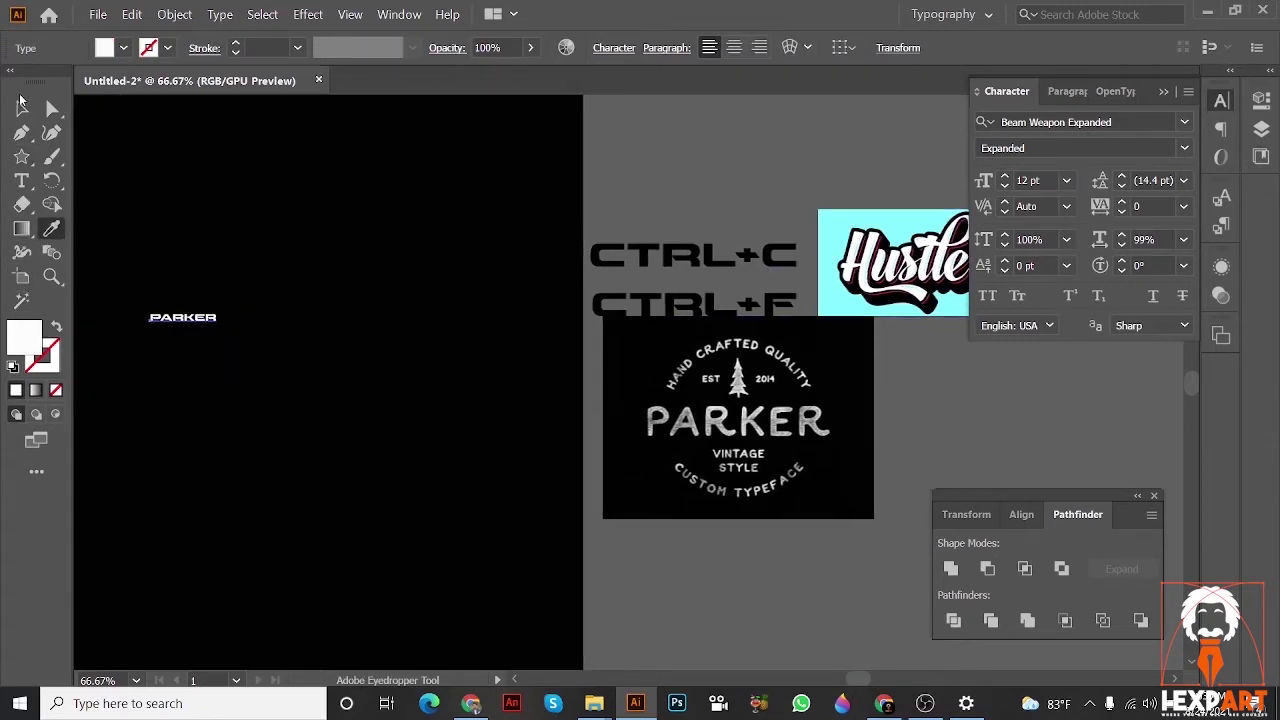
- Enlarge the PARKER text to about 47 pt and undo its last repositioning
click(21, 108)
drag(218, 318, 419, 318)
click(396, 352)
drag(342, 341, 380, 286)
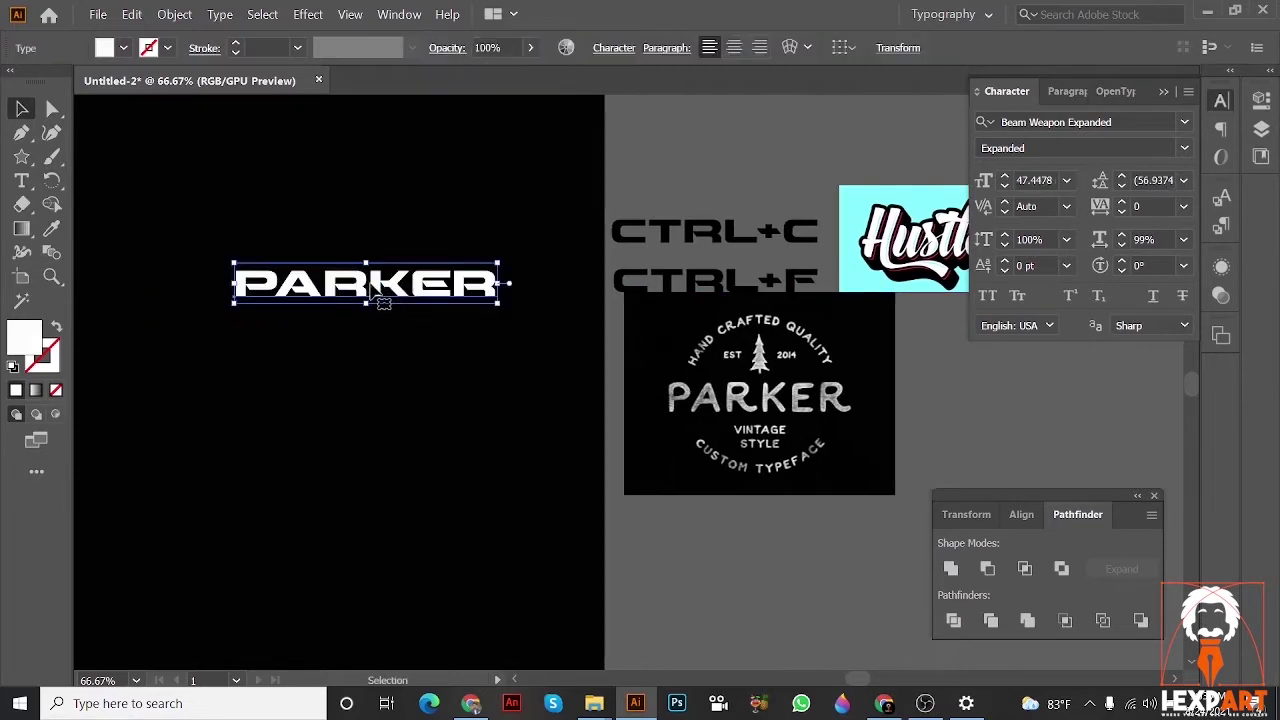
key(ctrl+z)
key(ctrl+z)
key(space)
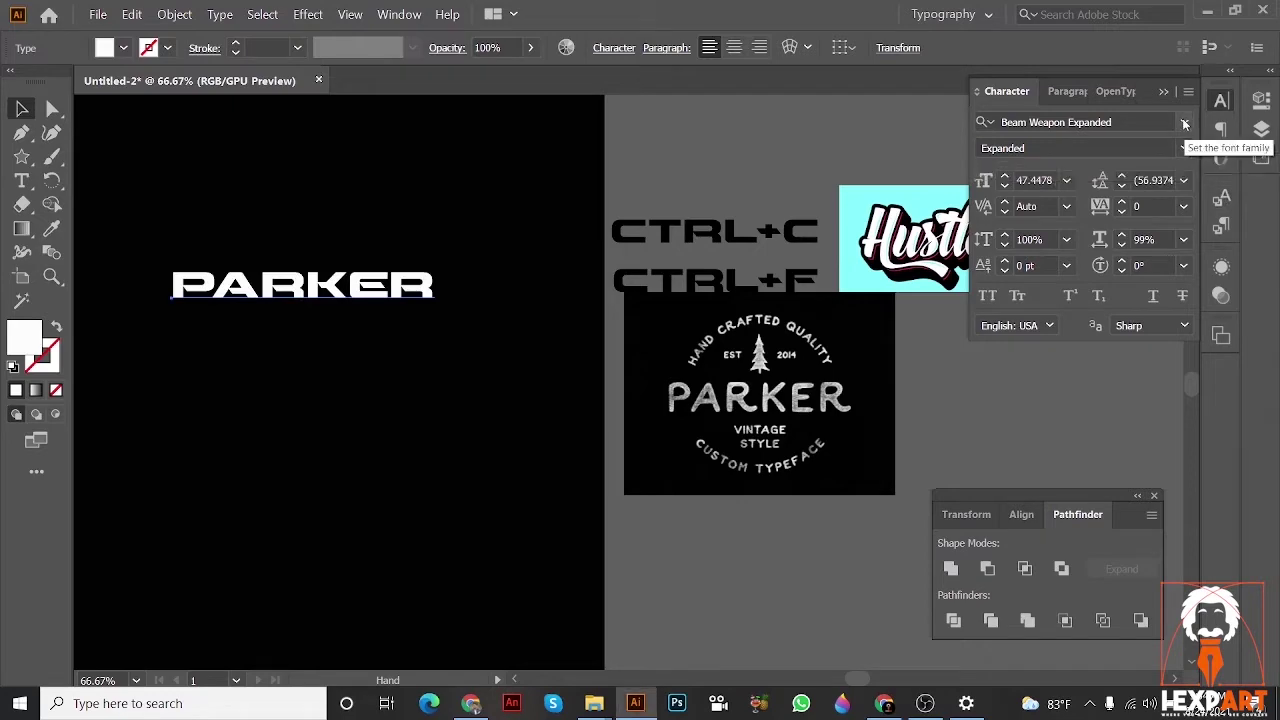
- Change the PARKER text's font to Aldivaro Stamp Demo Stamp
click(1184, 123)
scroll(1128, 277, up, 15)
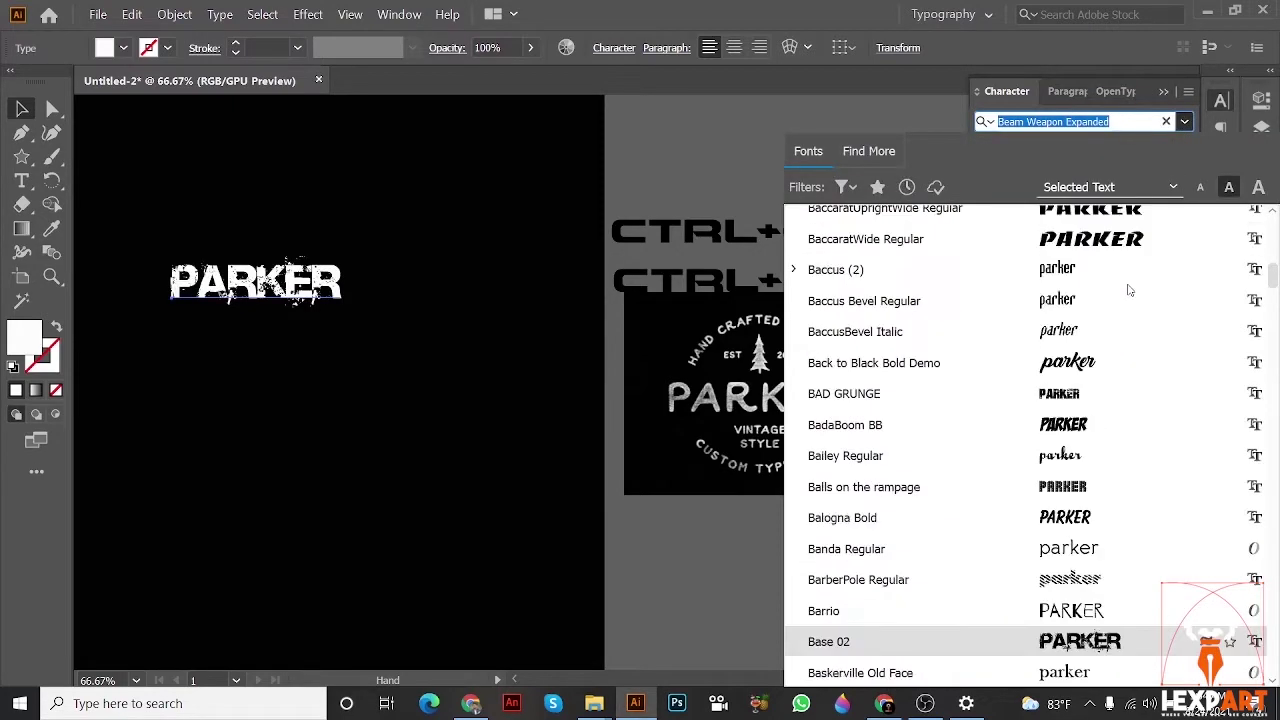
scroll(1019, 270, up, 10)
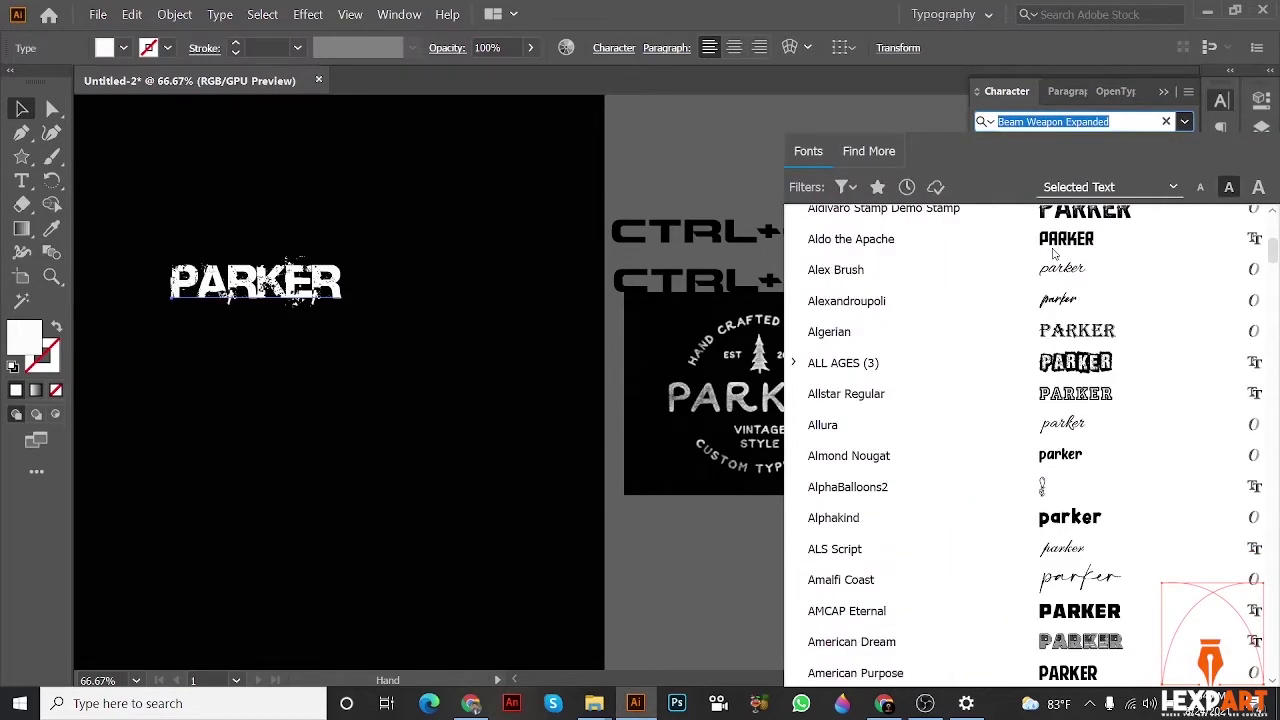
scroll(1040, 287, up, 3)
scroll(1040, 287, down, 4)
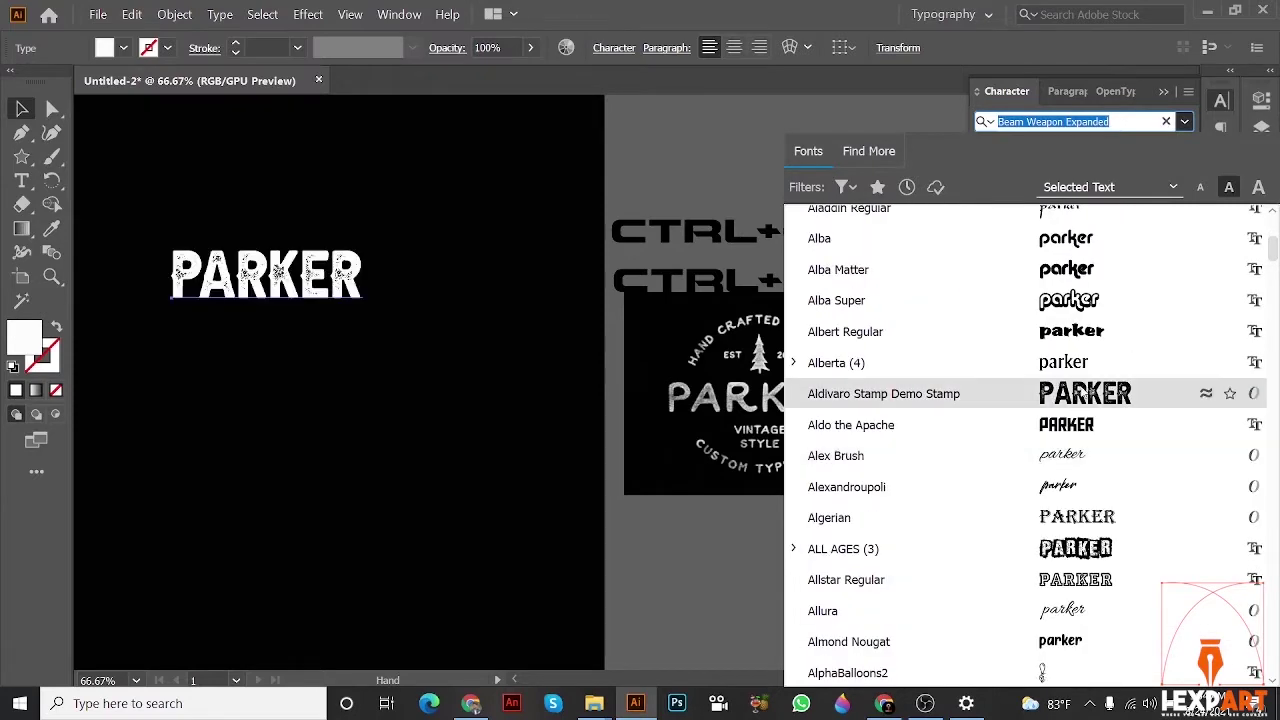
click(1085, 393)
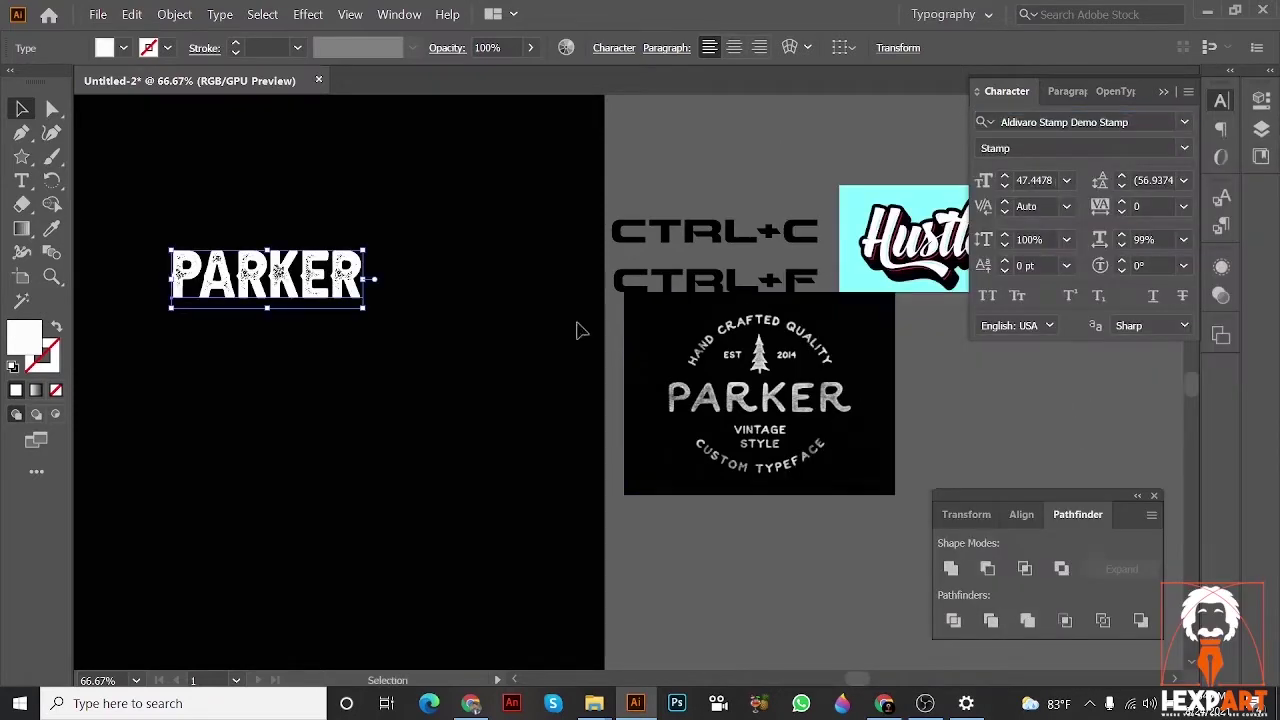
- Examine the worn stamp texture of the PARKER lettering up close and against the reference badge
click(537, 323)
scroll(346, 298, up, 2)
drag(346, 298, 580, 350)
scroll(582, 350, down, 2)
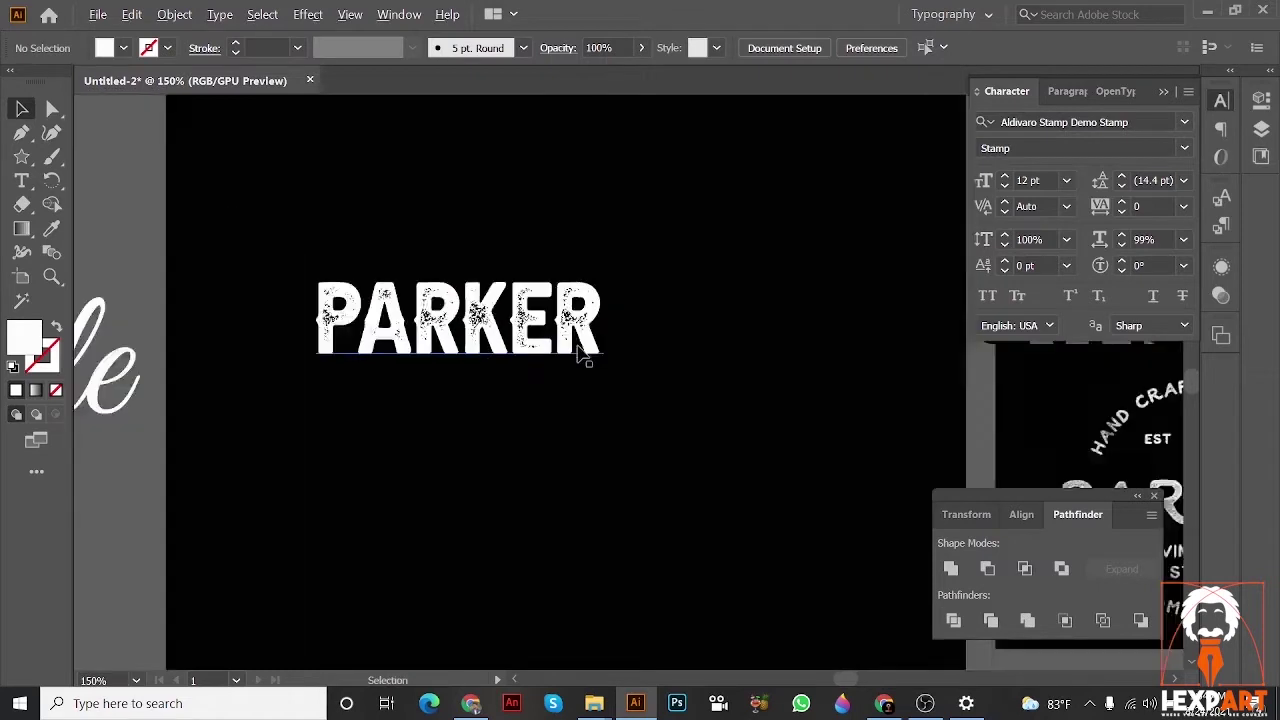
click(566, 347)
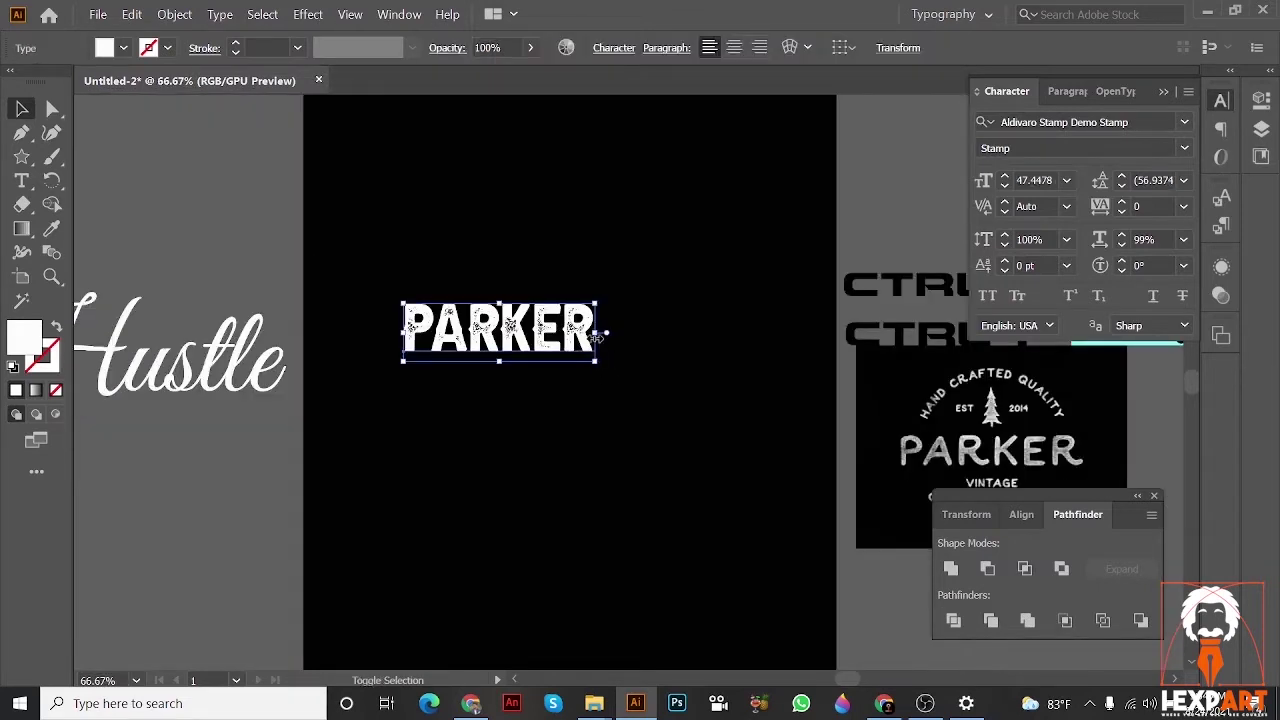
click(588, 374)
click(540, 343)
drag(814, 274, 805, 269)
click(641, 370)
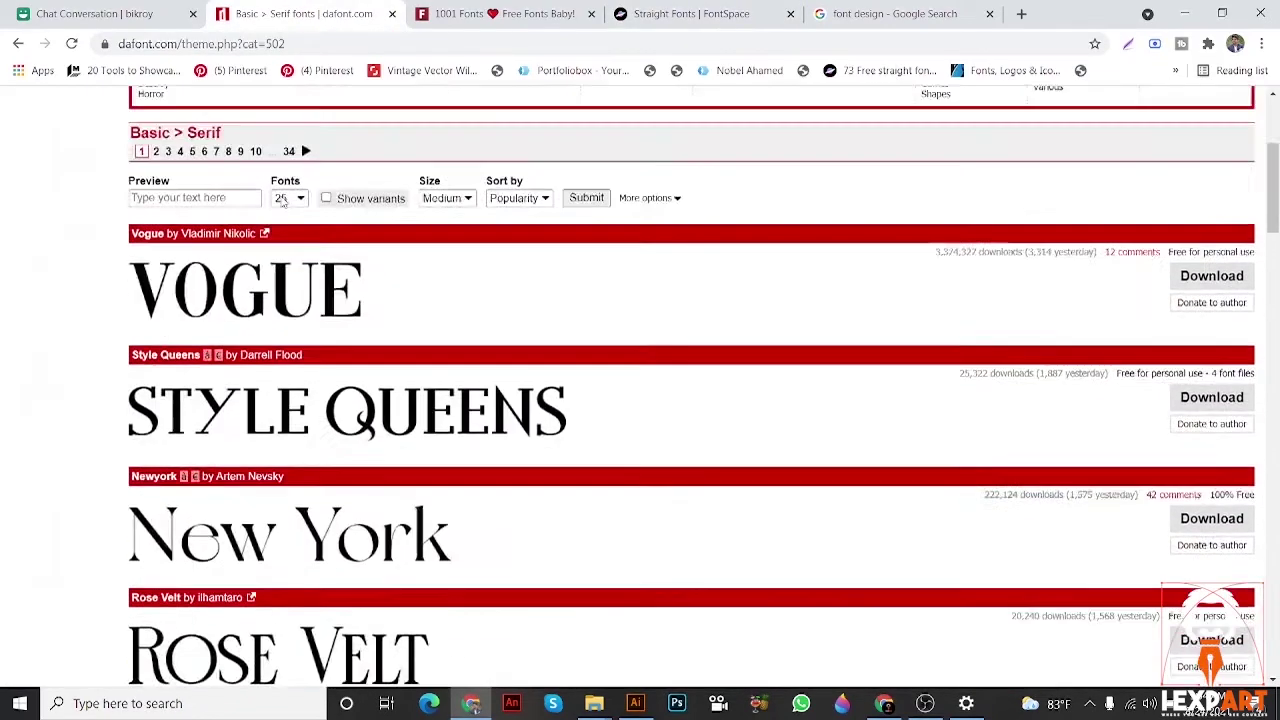
- Open the Fancy > Retro category on dafont.com and look through the fonts on its first page
scroll(282, 200, up, 3)
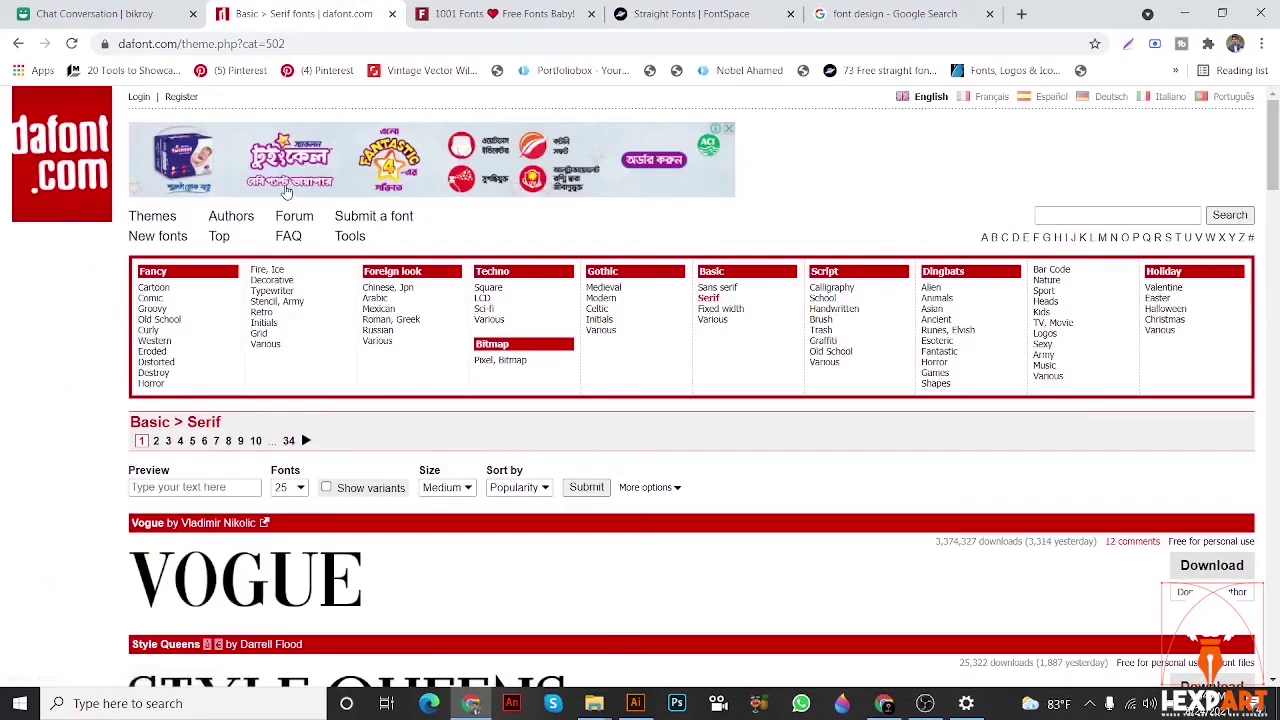
click(262, 312)
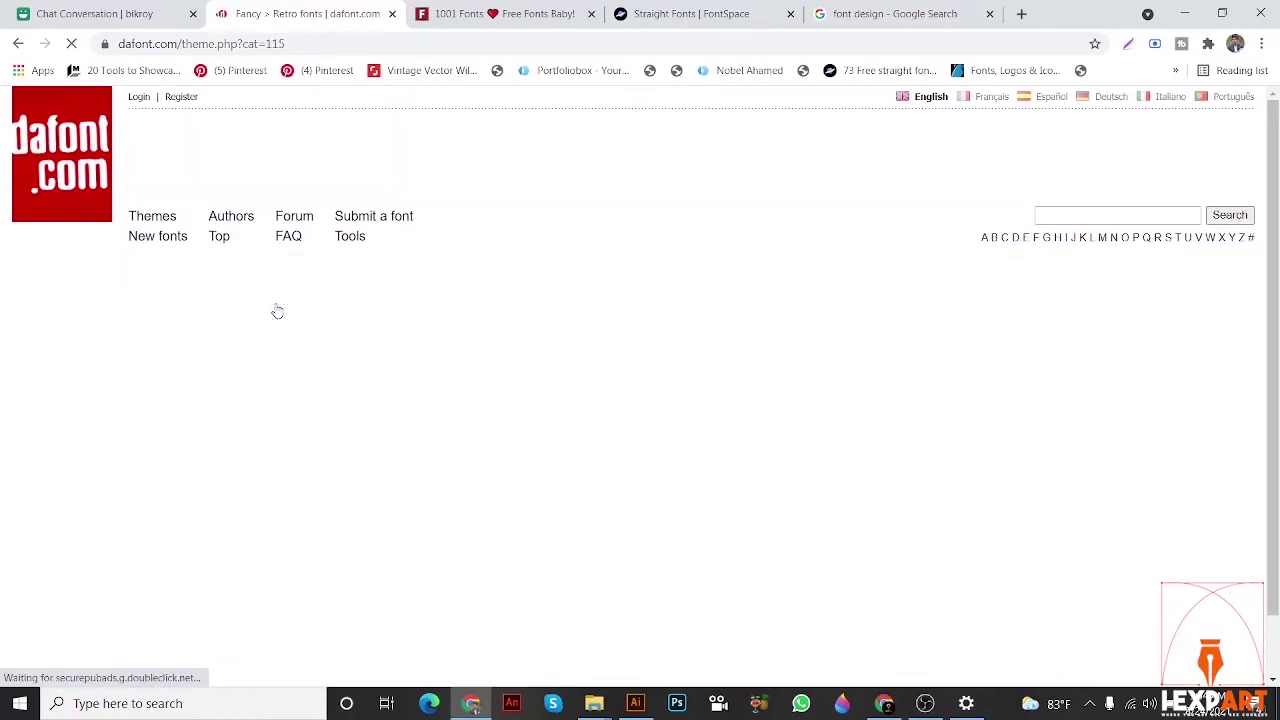
scroll(275, 310, down, 5)
scroll(277, 315, down, 10)
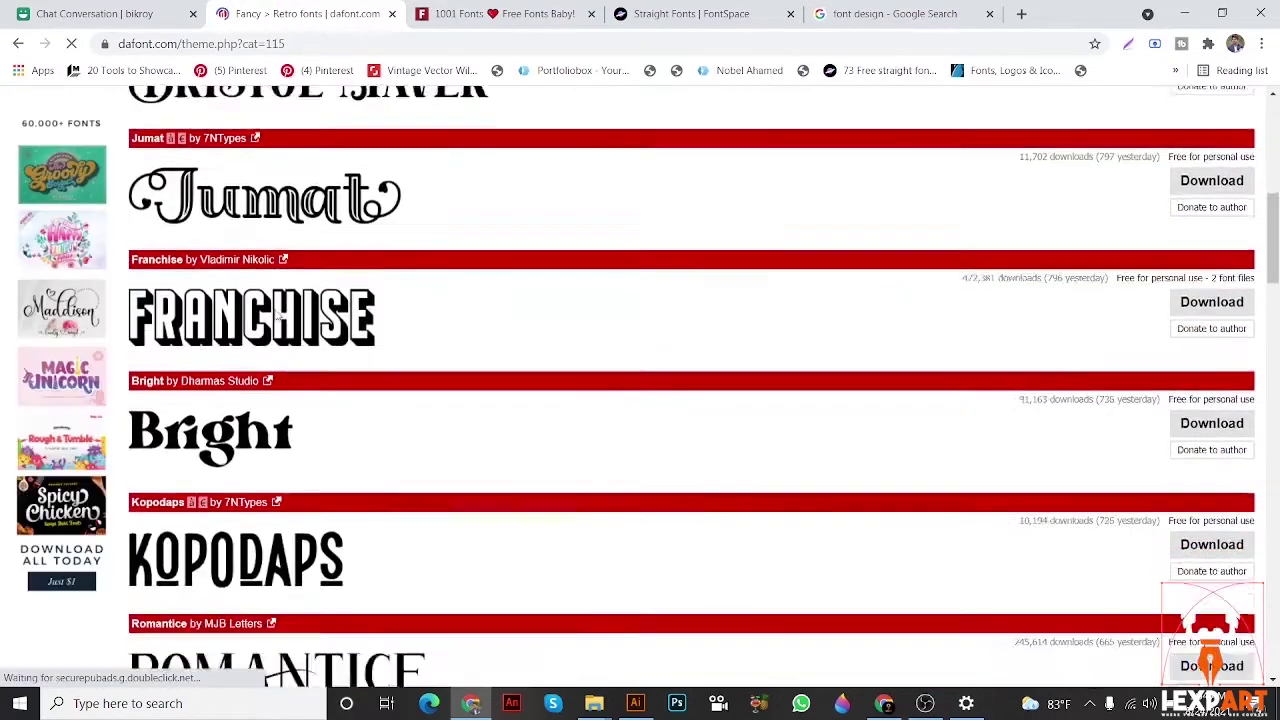
scroll(277, 321, down, 9)
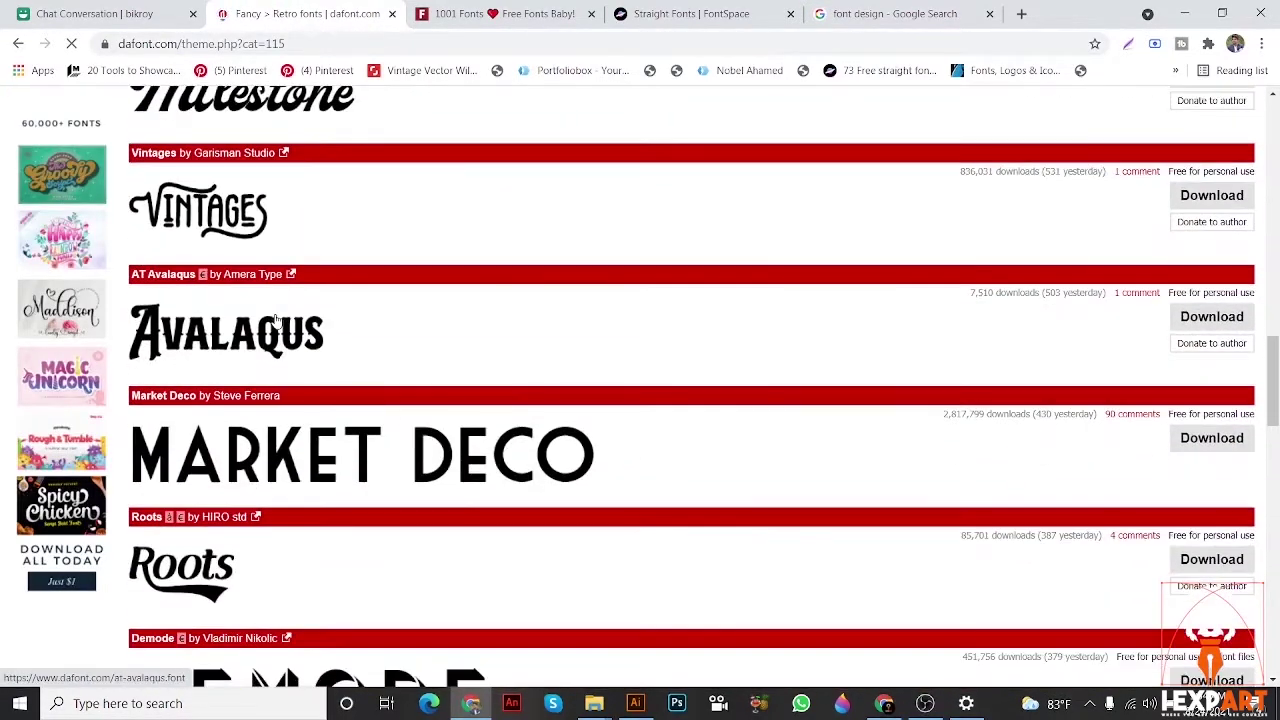
scroll(275, 323, down, 8)
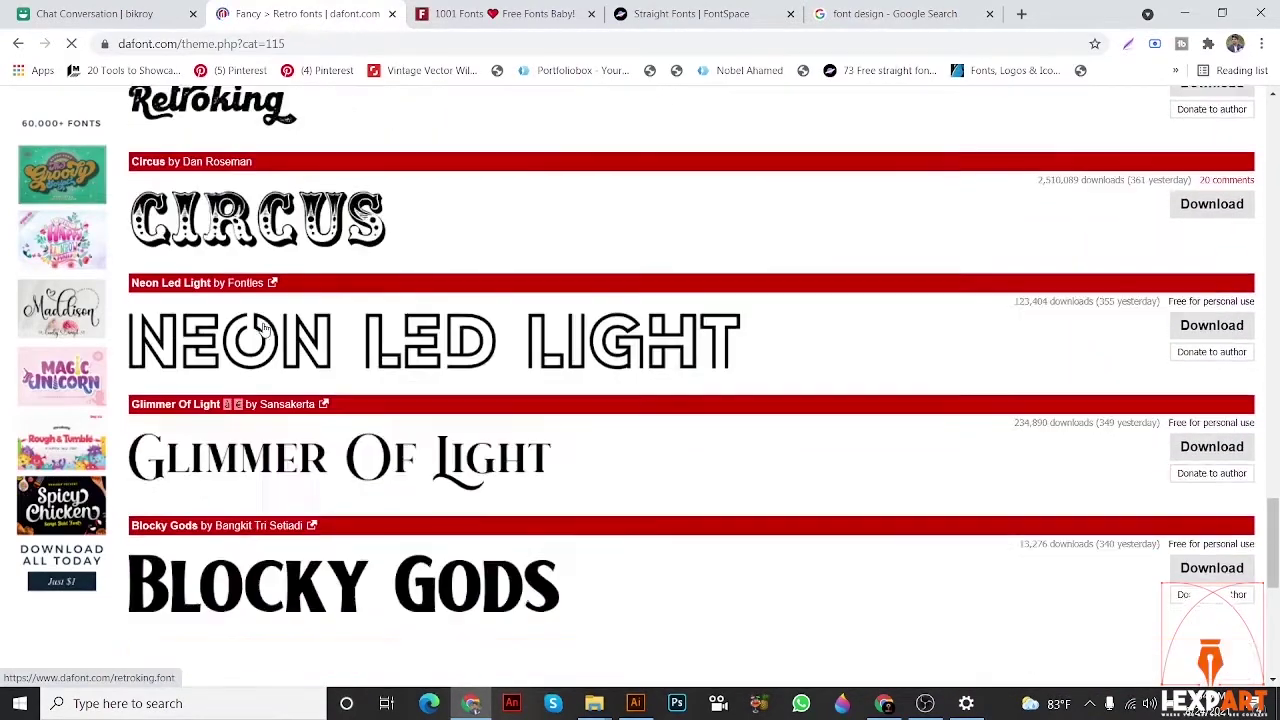
scroll(263, 325, up, 10)
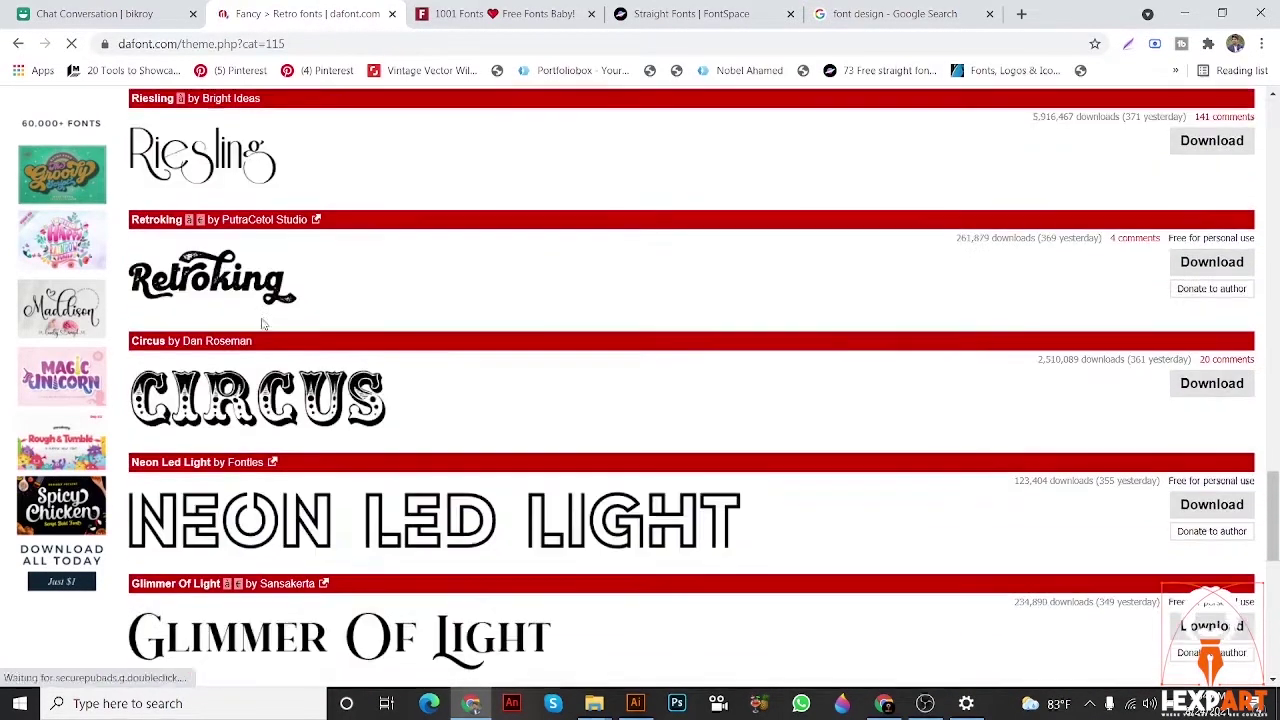
scroll(263, 320, up, 10)
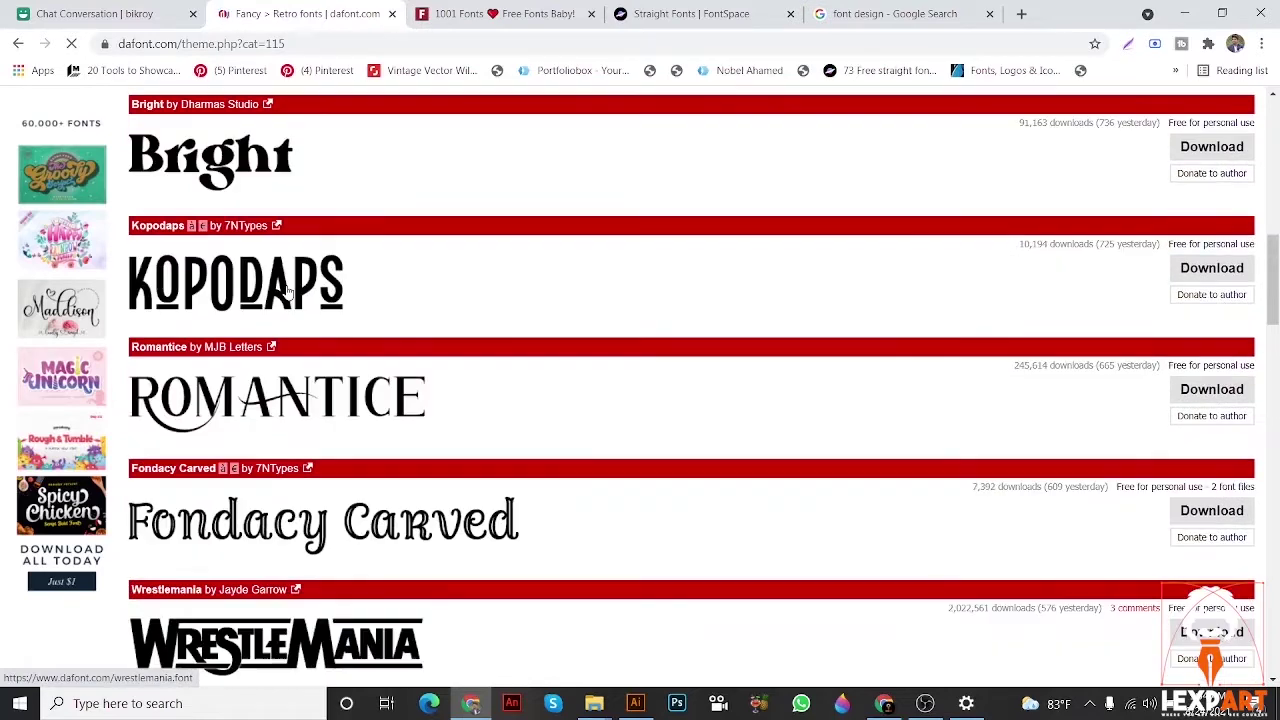
scroll(275, 408, down, 15)
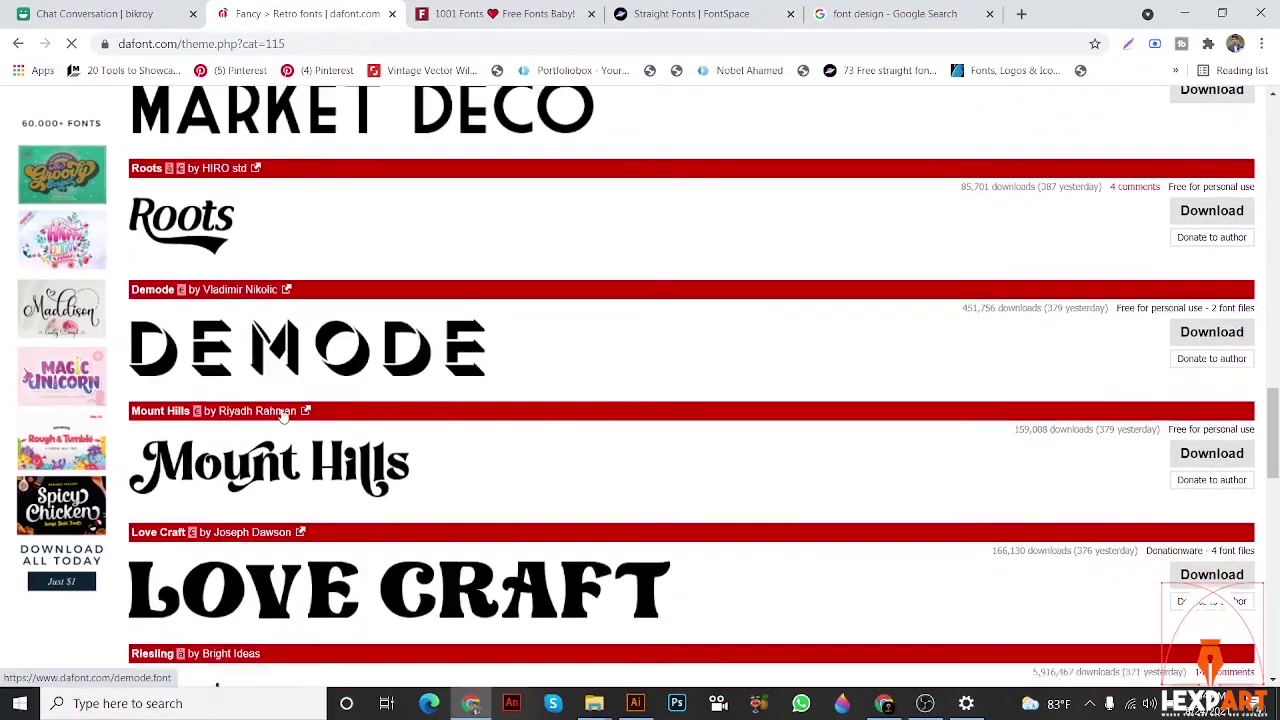
scroll(283, 408, down, 7)
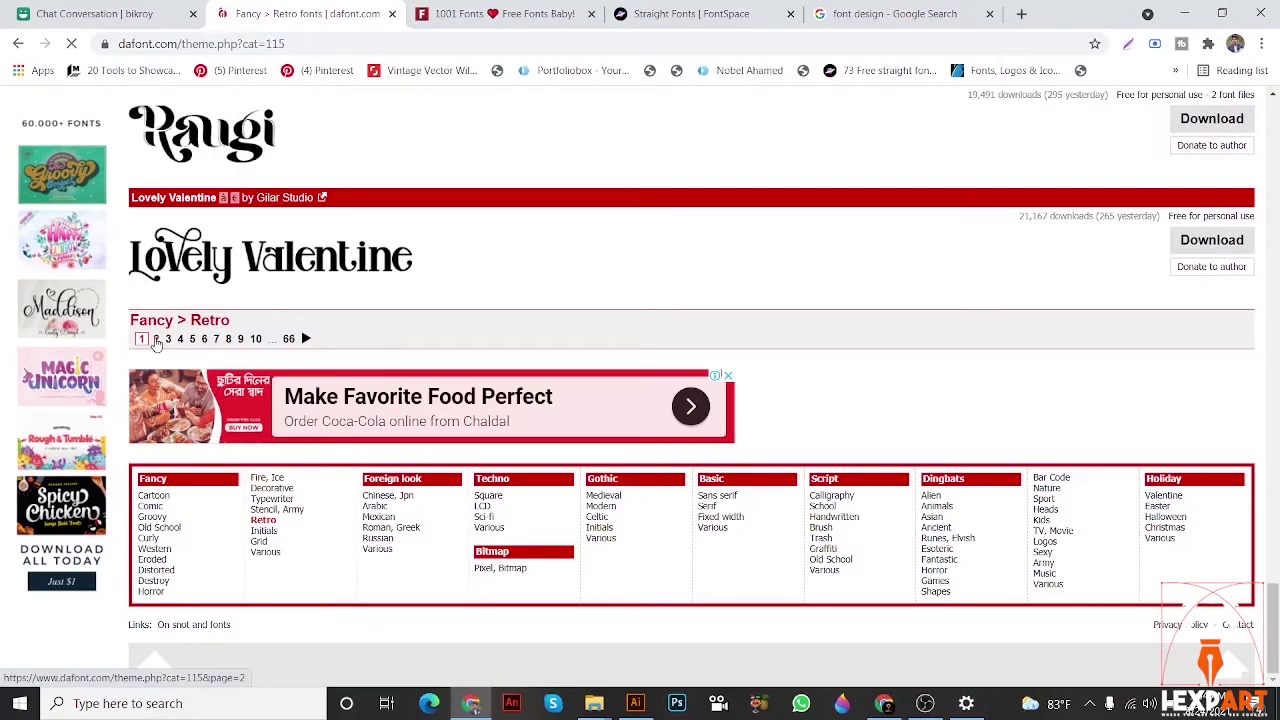
- Open page 2 of dafont's Retro category and look through its fonts
click(156, 340)
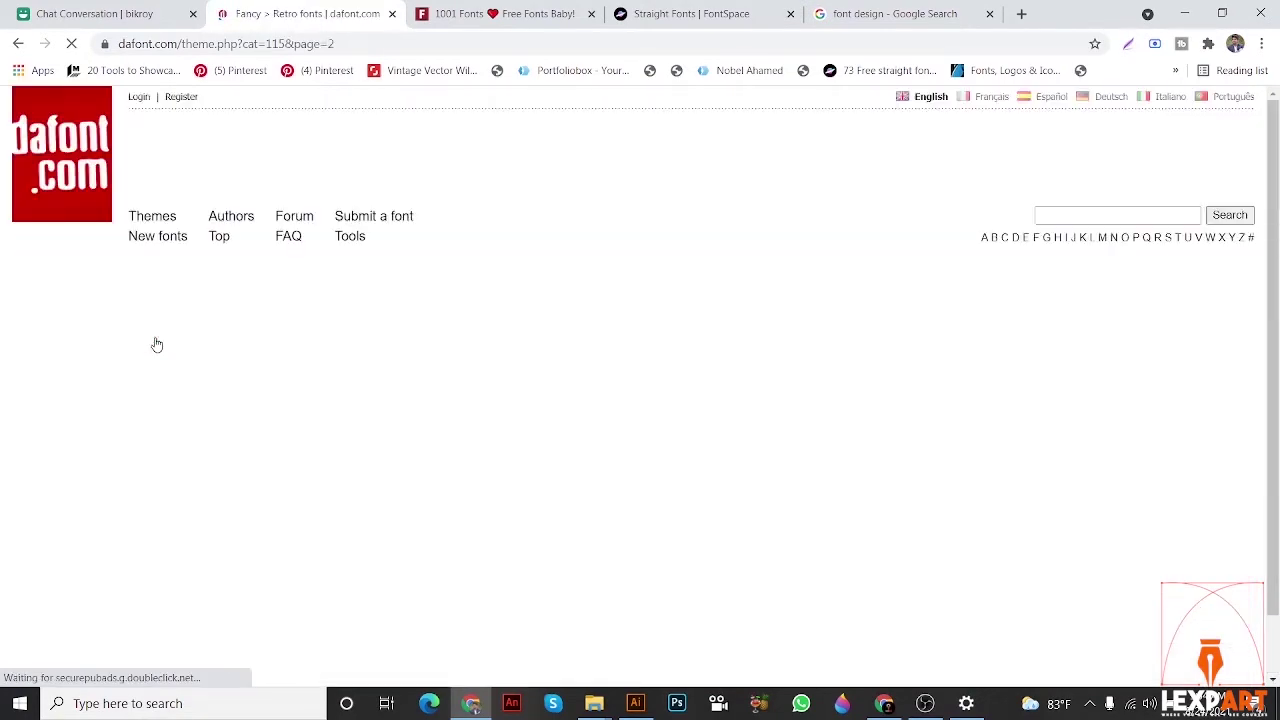
scroll(300, 368, down, 6)
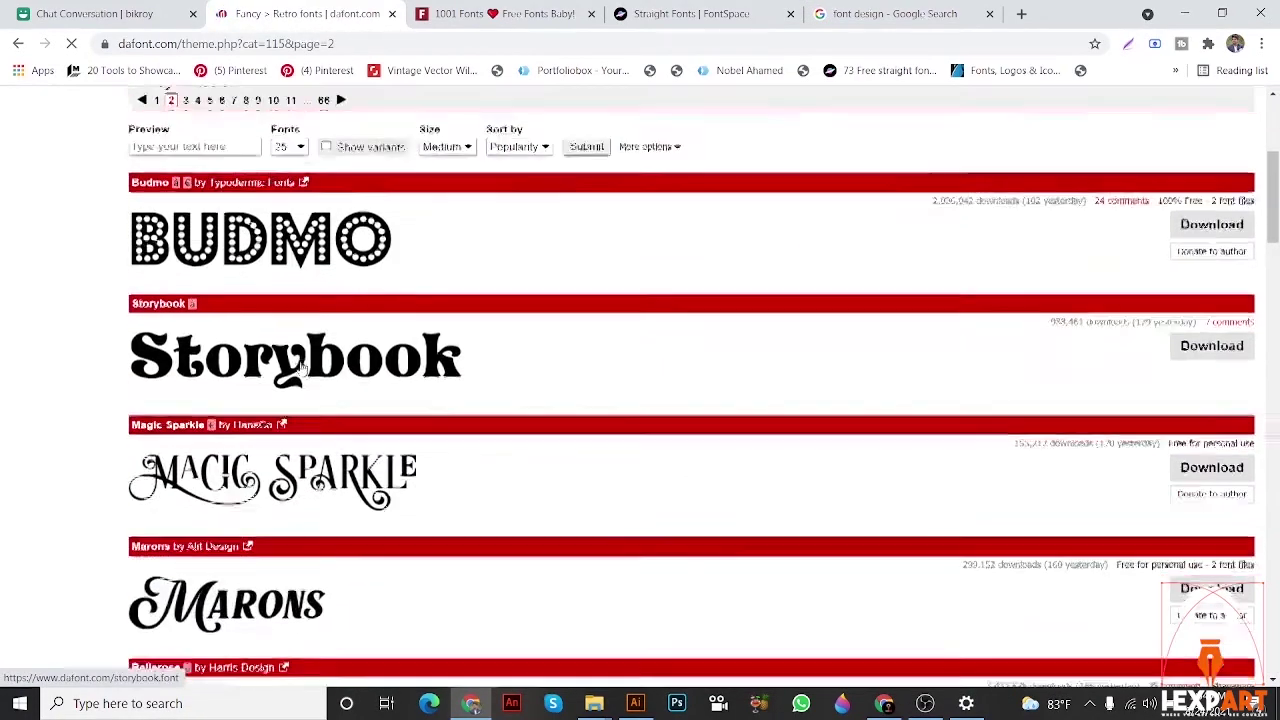
scroll(300, 370, down, 8)
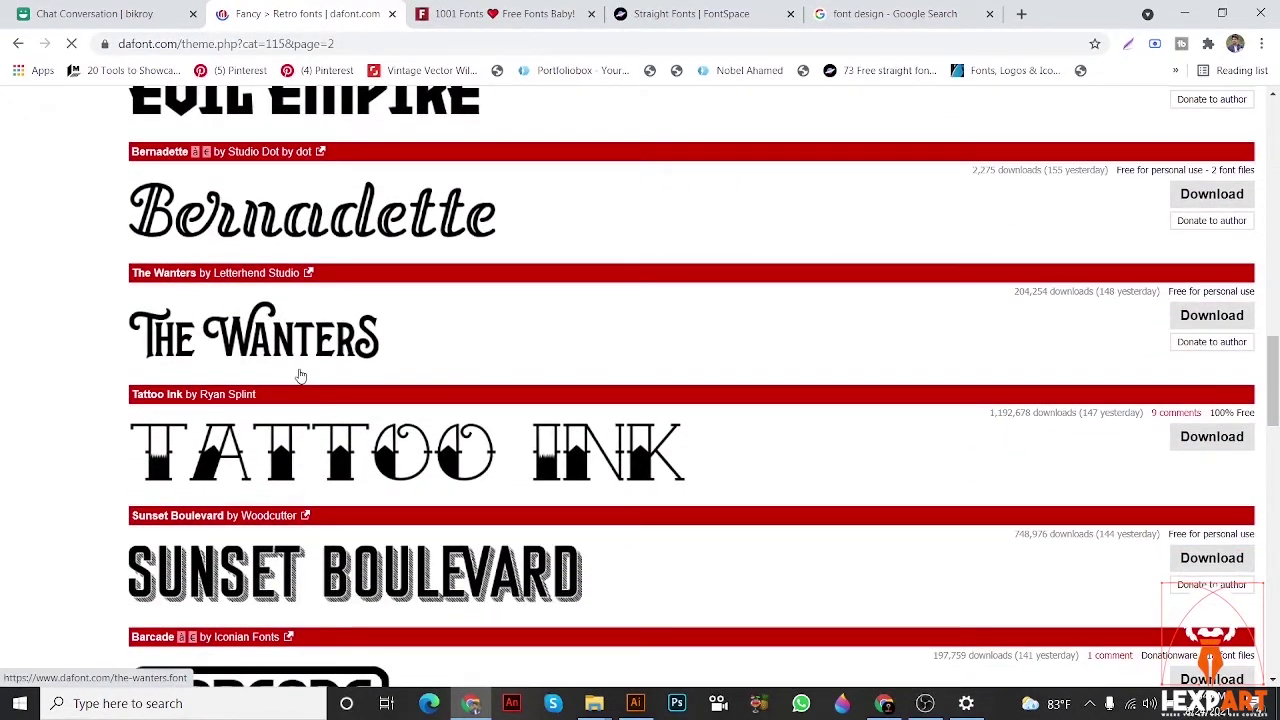
scroll(298, 372, down, 10)
scroll(292, 370, up, 5)
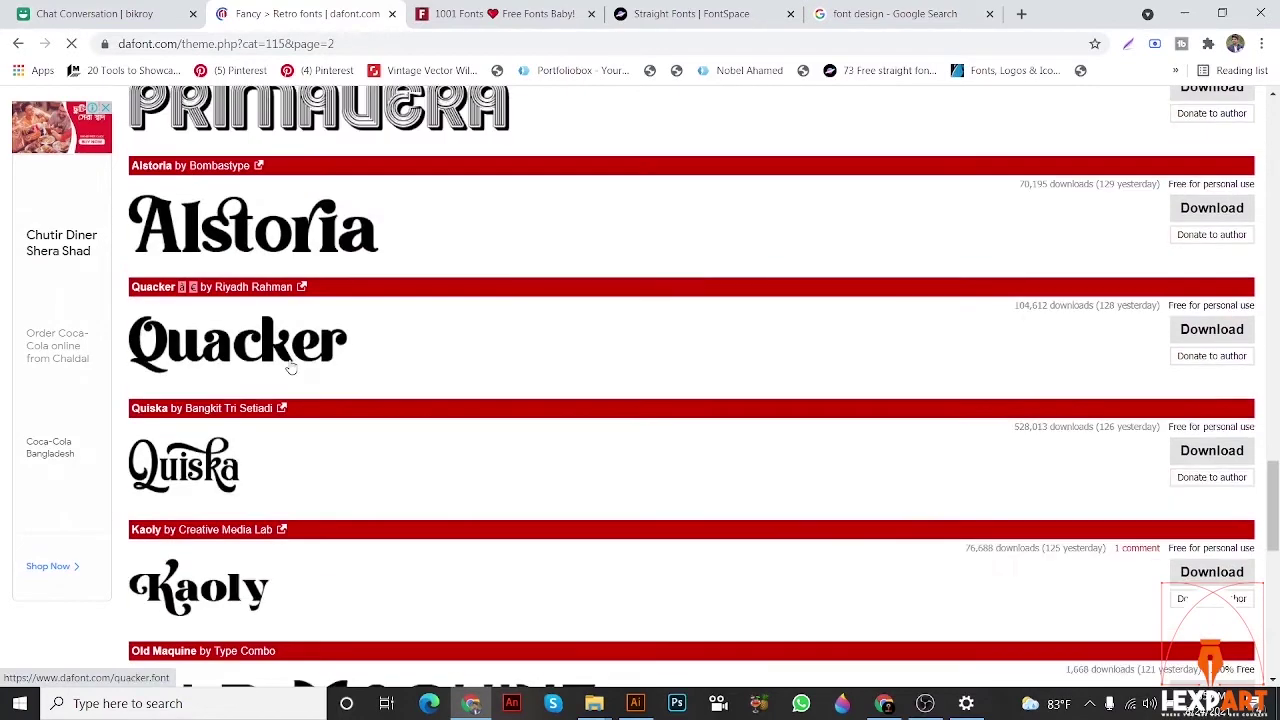
scroll(290, 368, up, 15)
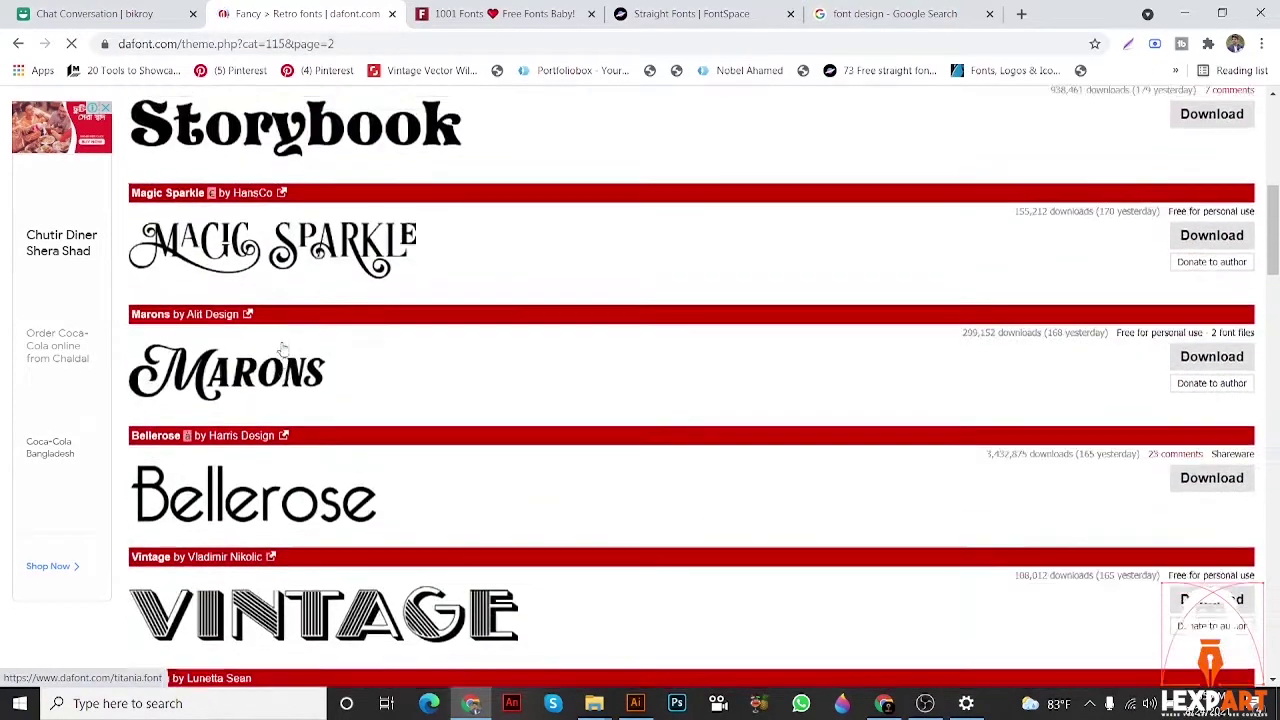
- Open dafont's Fancy > Initials category and look over the first fonts listed
scroll(283, 347, up, 5)
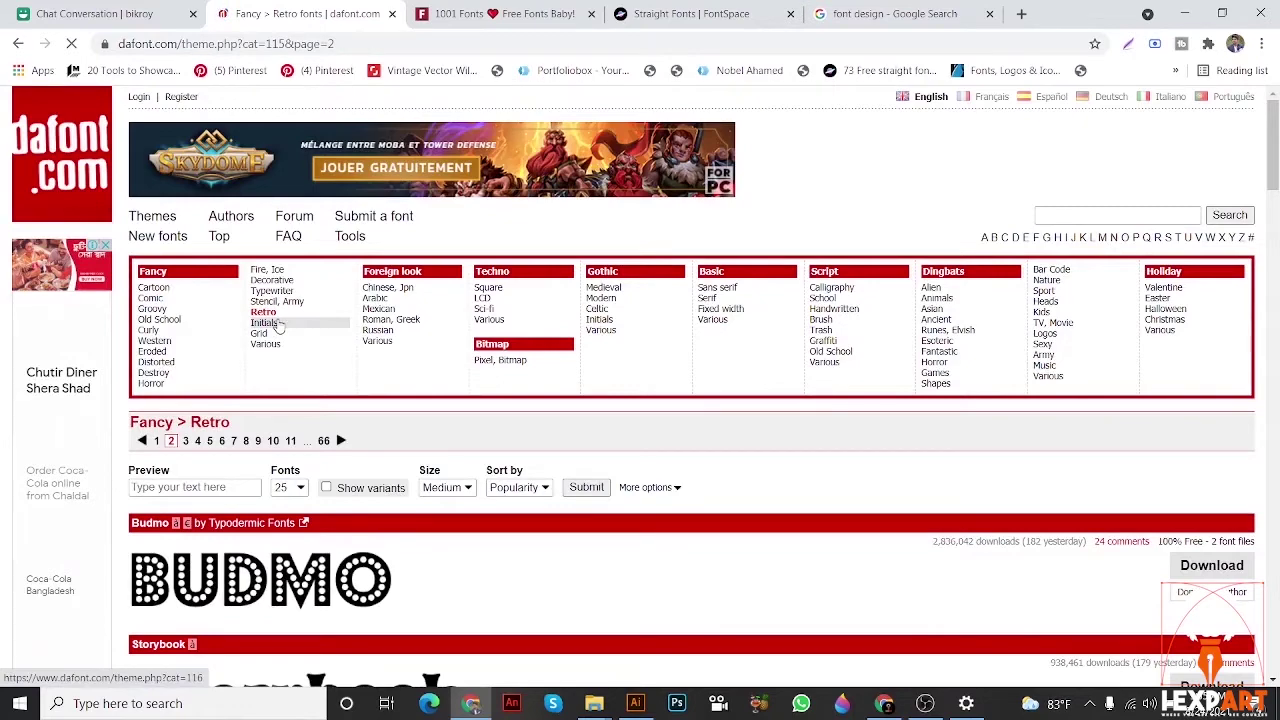
click(278, 325)
scroll(280, 180, down, 2)
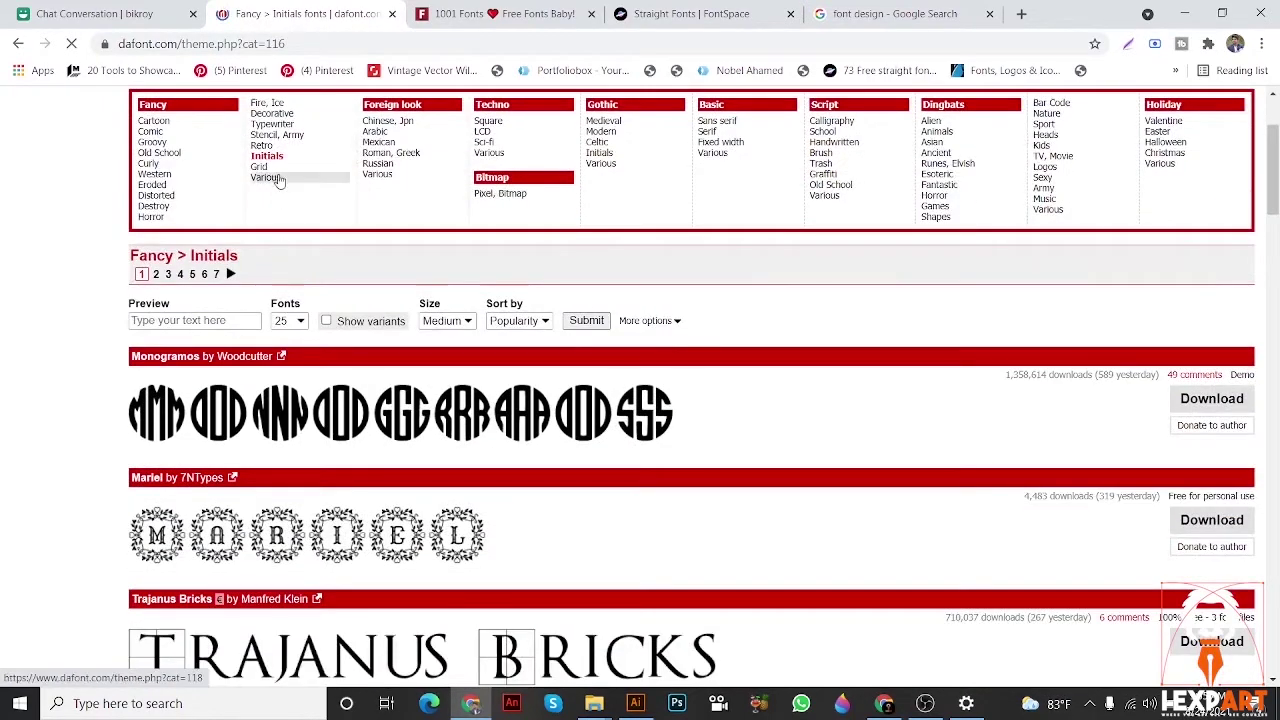
- Open dafont's Fancy > Various category and look through the fonts on its first page
click(266, 177)
scroll(330, 305, down, 3)
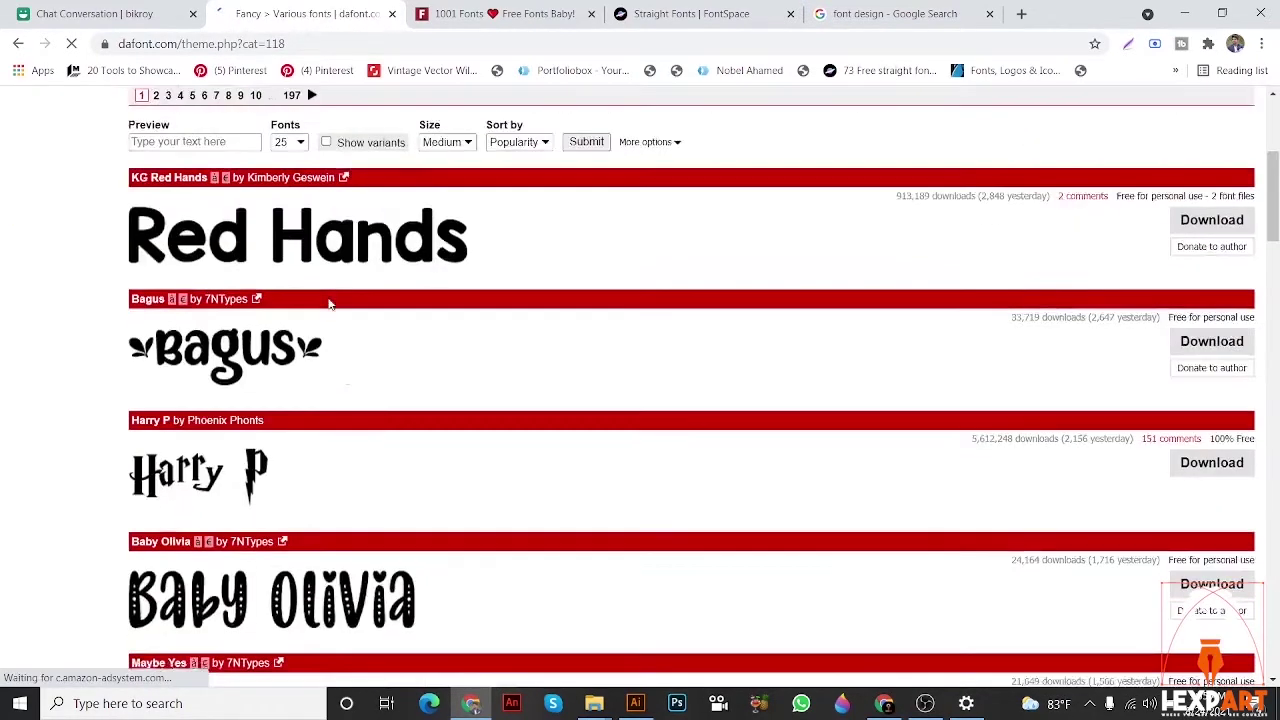
scroll(330, 305, down, 14)
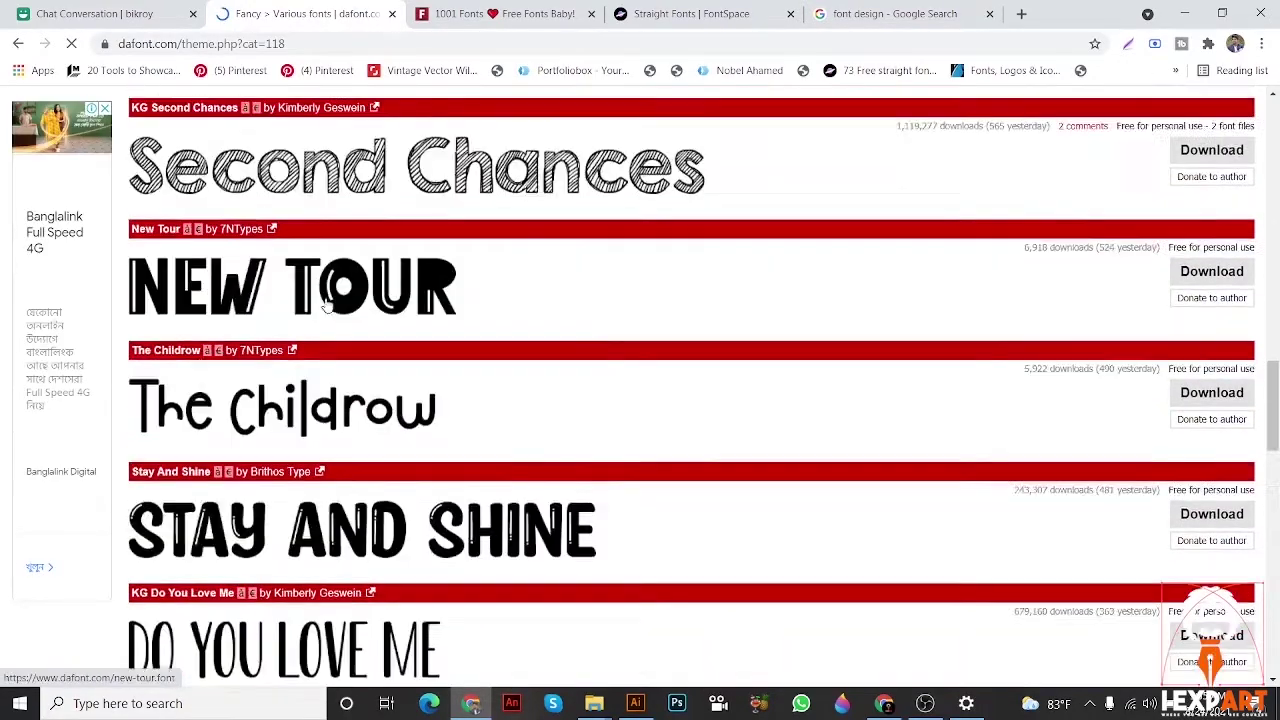
scroll(326, 305, down, 15)
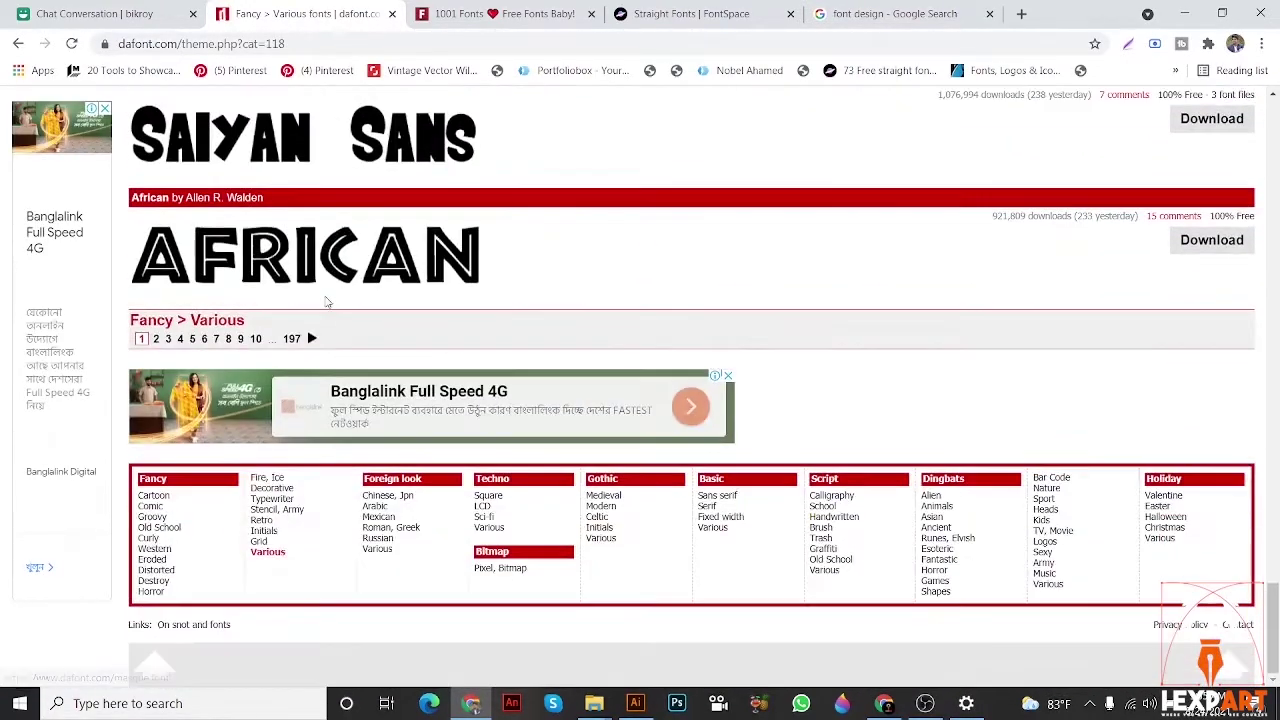
scroll(326, 302, up, 17)
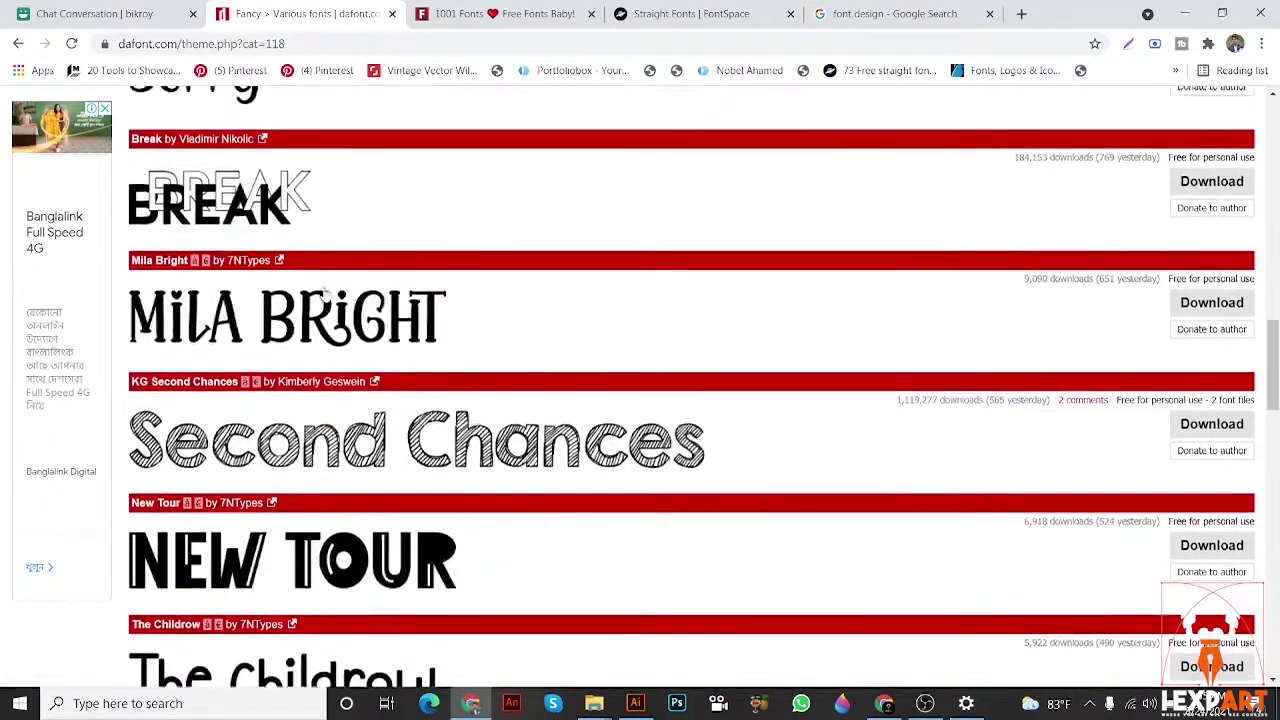
scroll(326, 295, up, 15)
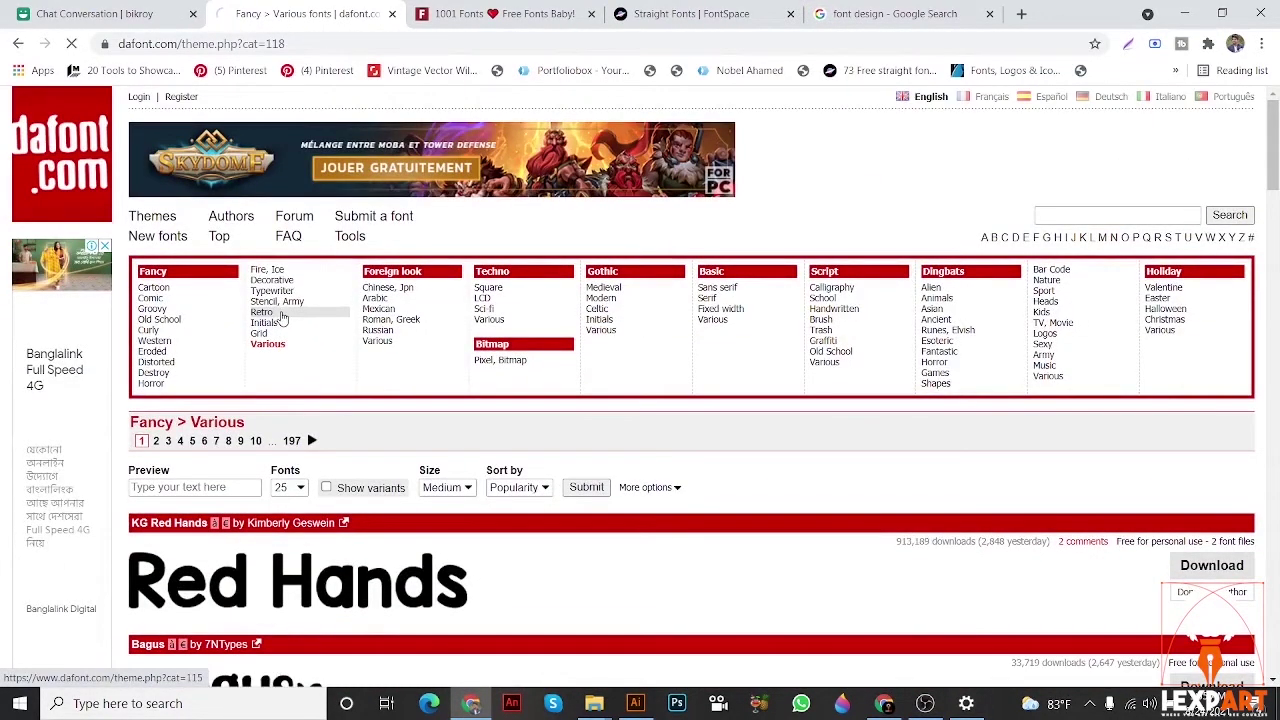
- Return to the Fancy > Retro category and download the Vintages font by Garisman Studio
scroll(298, 380, down, 7)
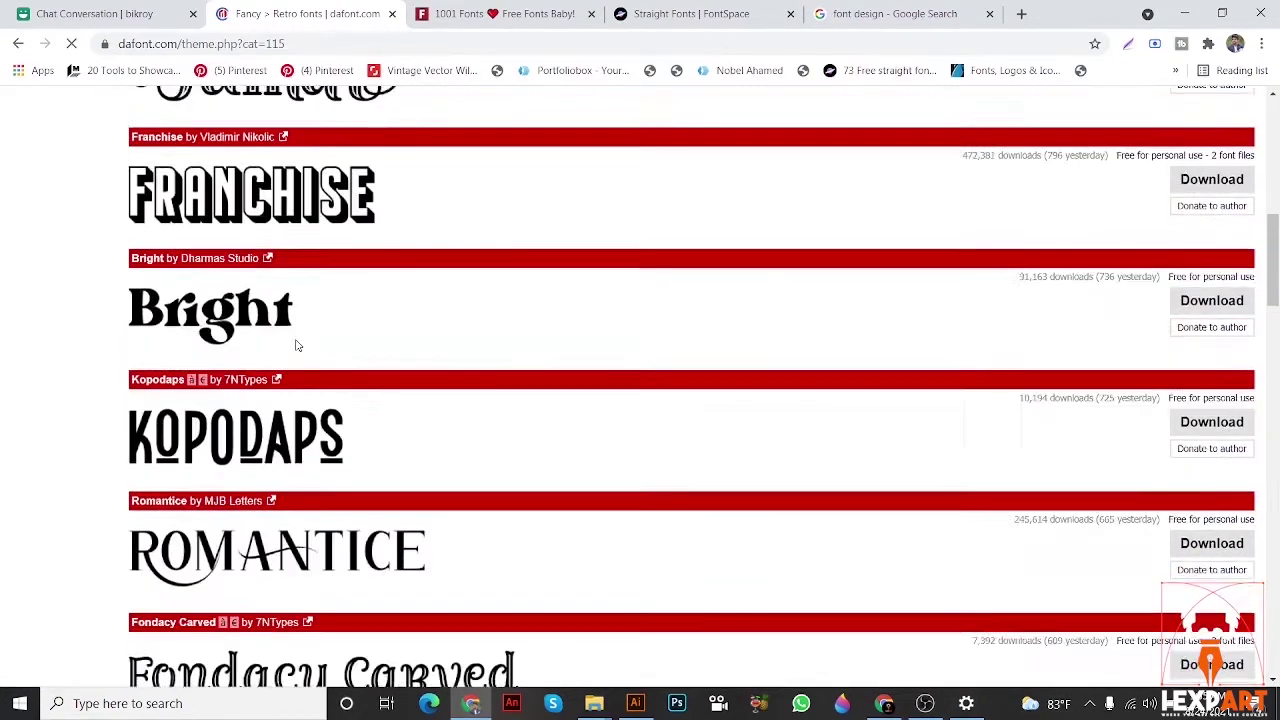
scroll(296, 345, down, 7)
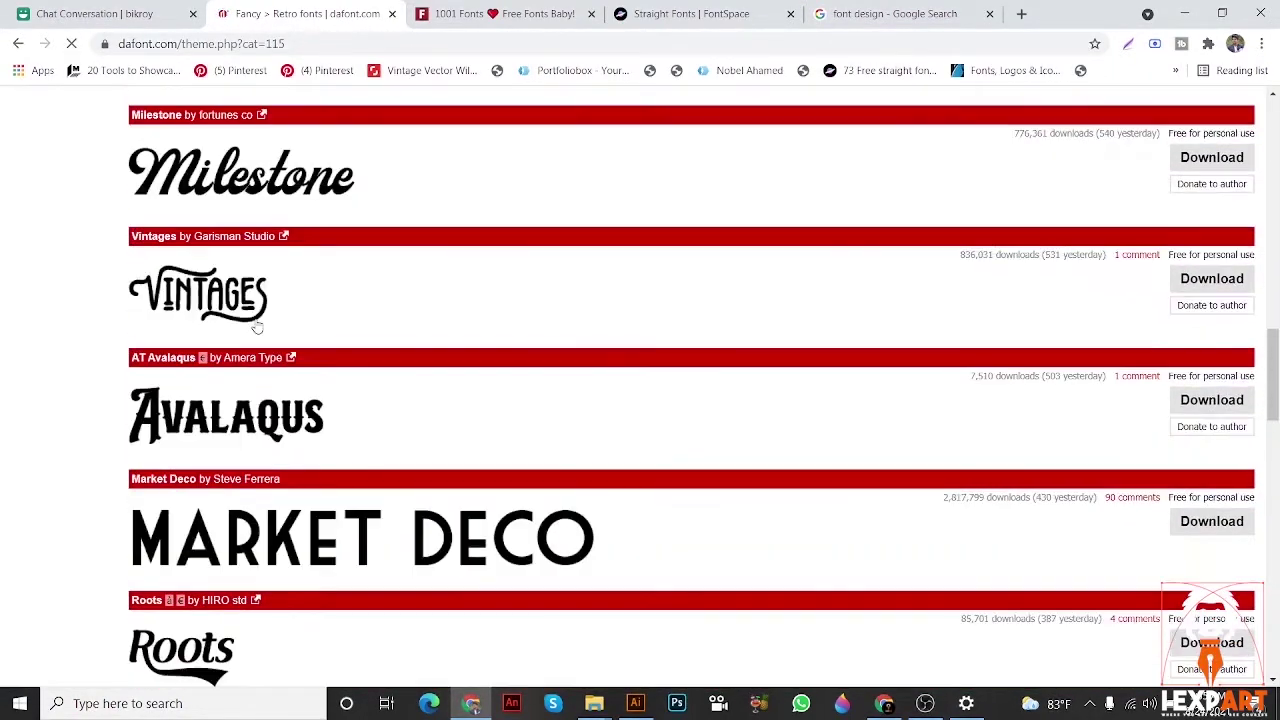
click(1208, 281)
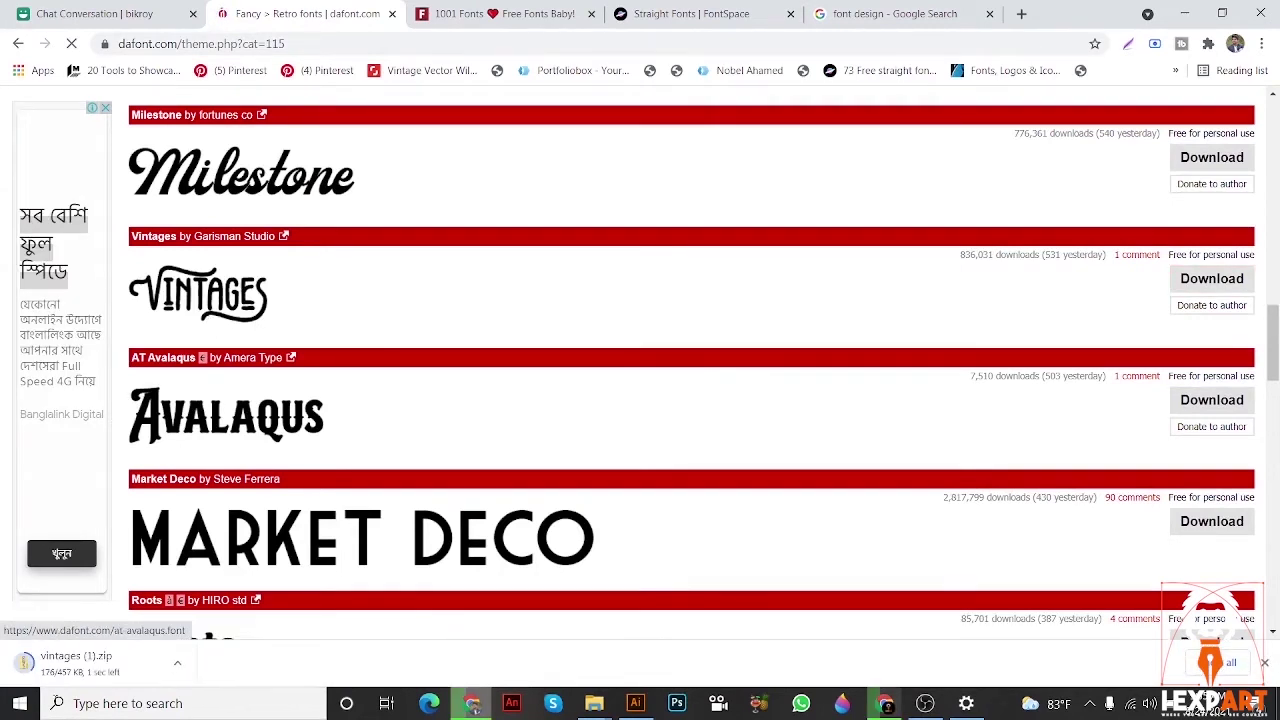
- Open the downloaded vintages (1).zip and install the Vintages TrueType font, replacing the installed copy
click(88, 664)
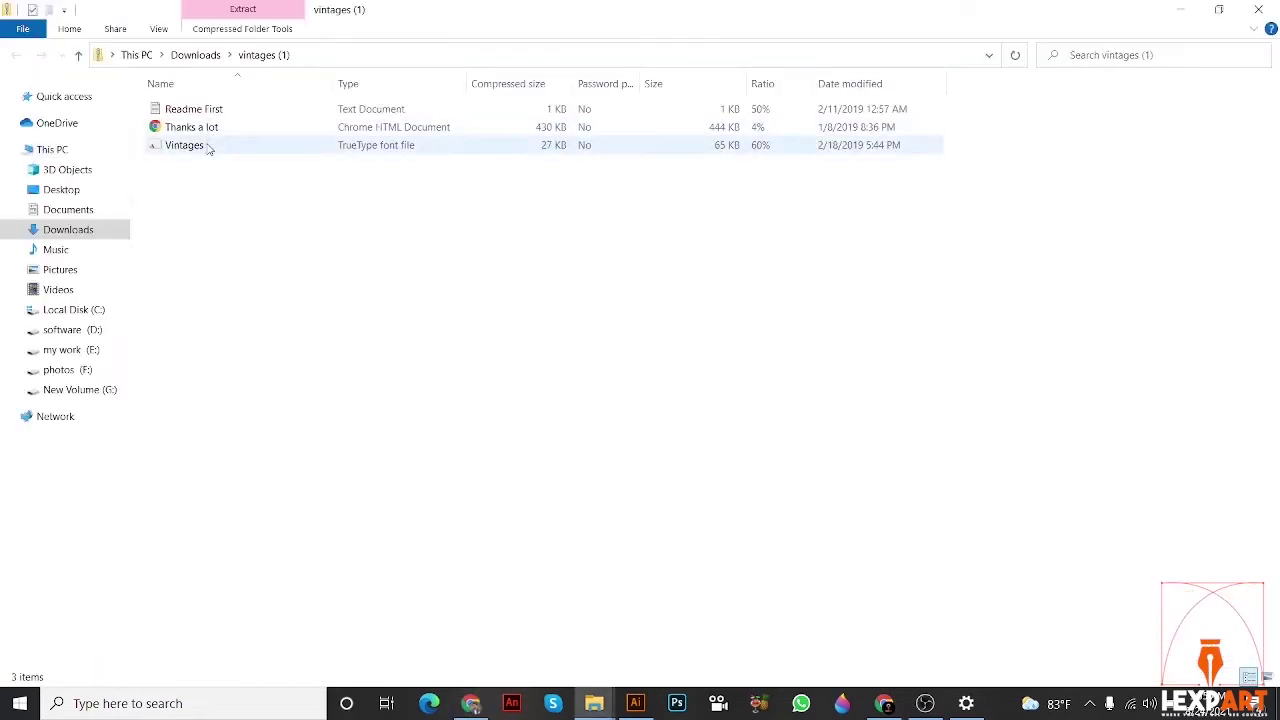
double_click(209, 145)
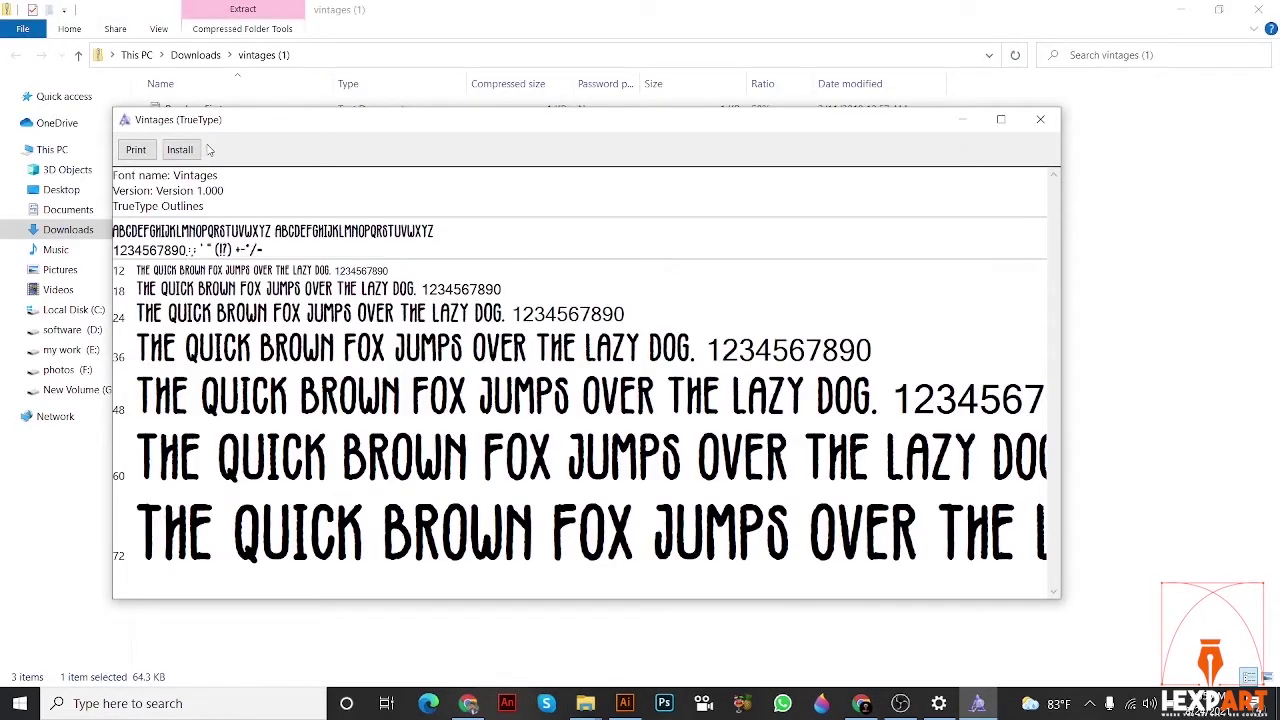
click(190, 152)
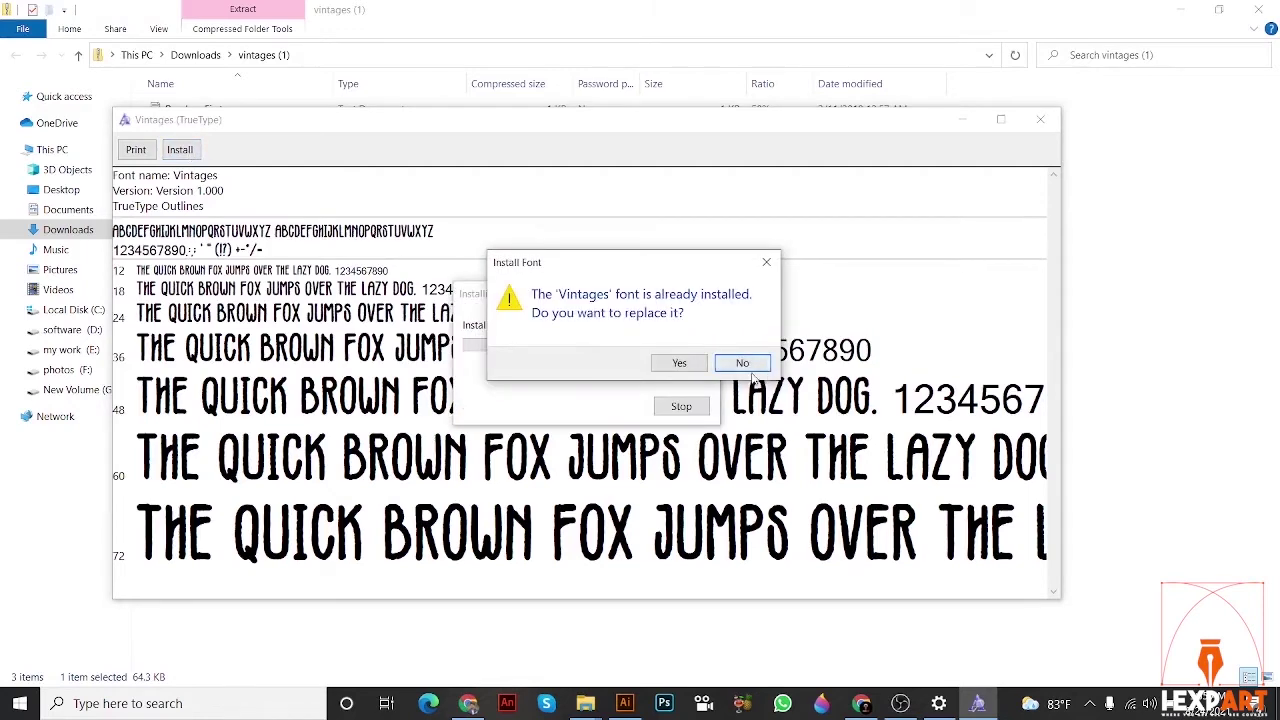
click(679, 363)
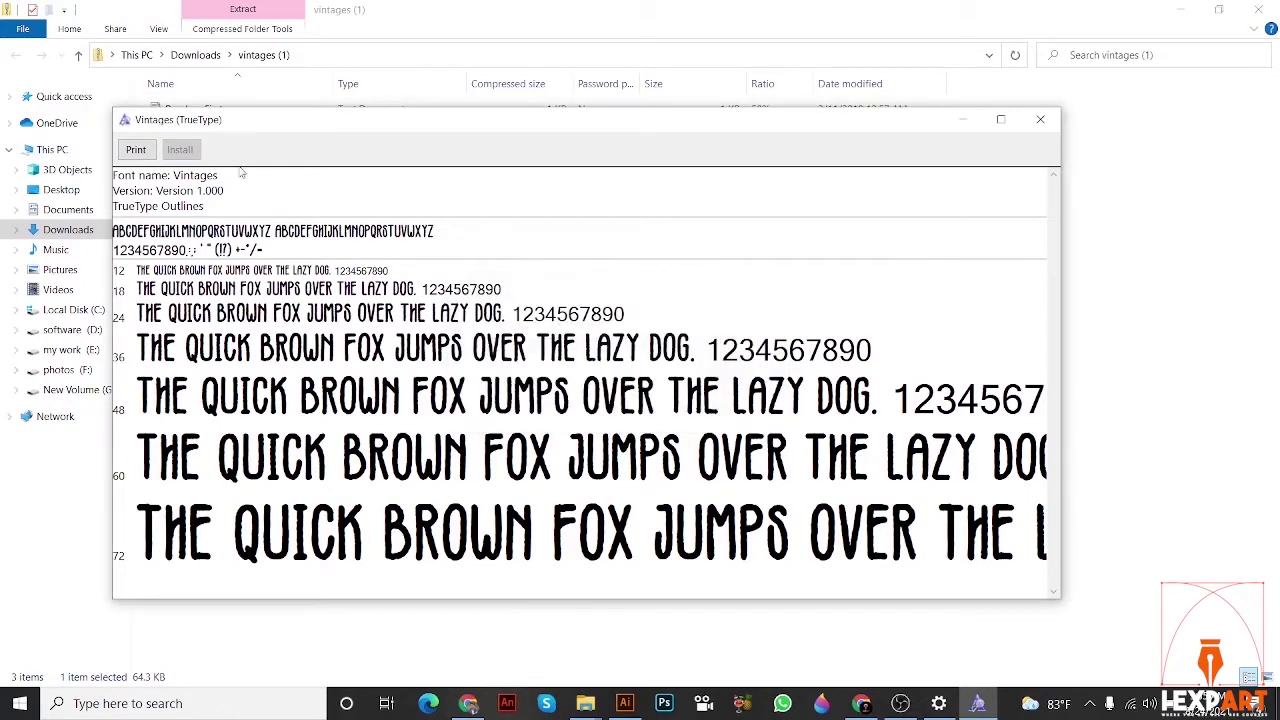
- Switch to Illustrator and try the Vintages font on the PARKER text
click(628, 703)
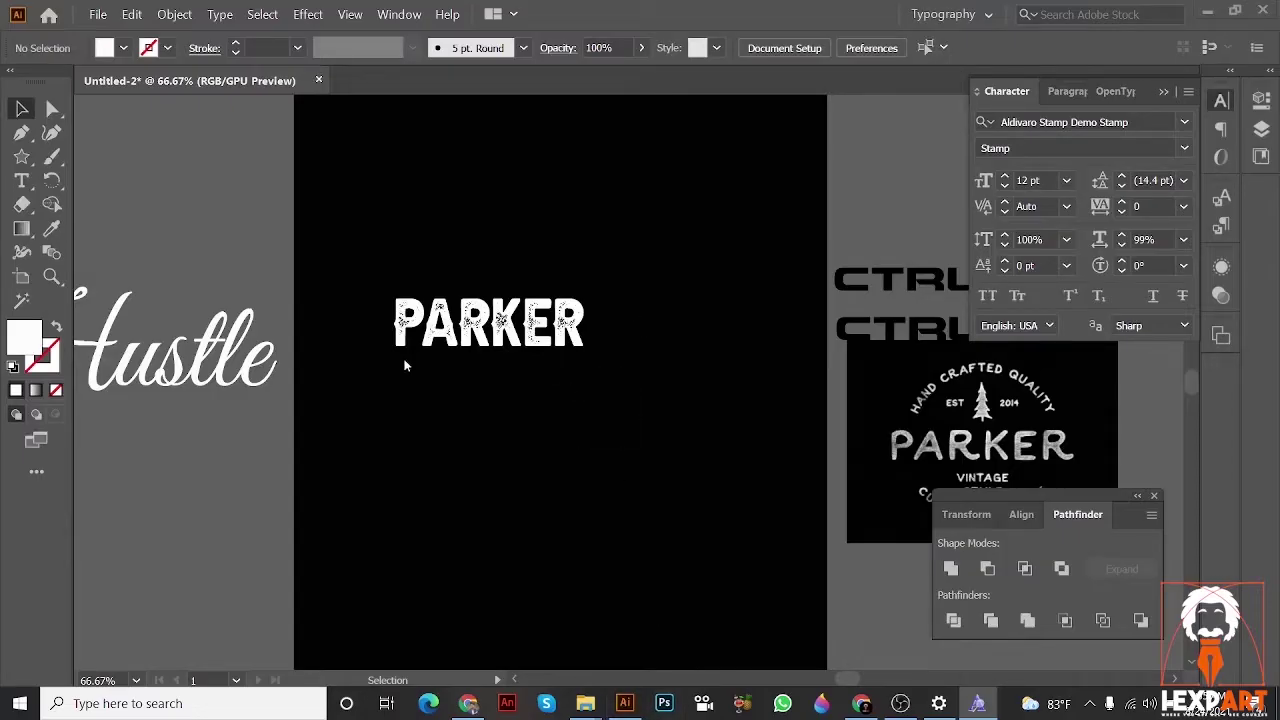
click(535, 345)
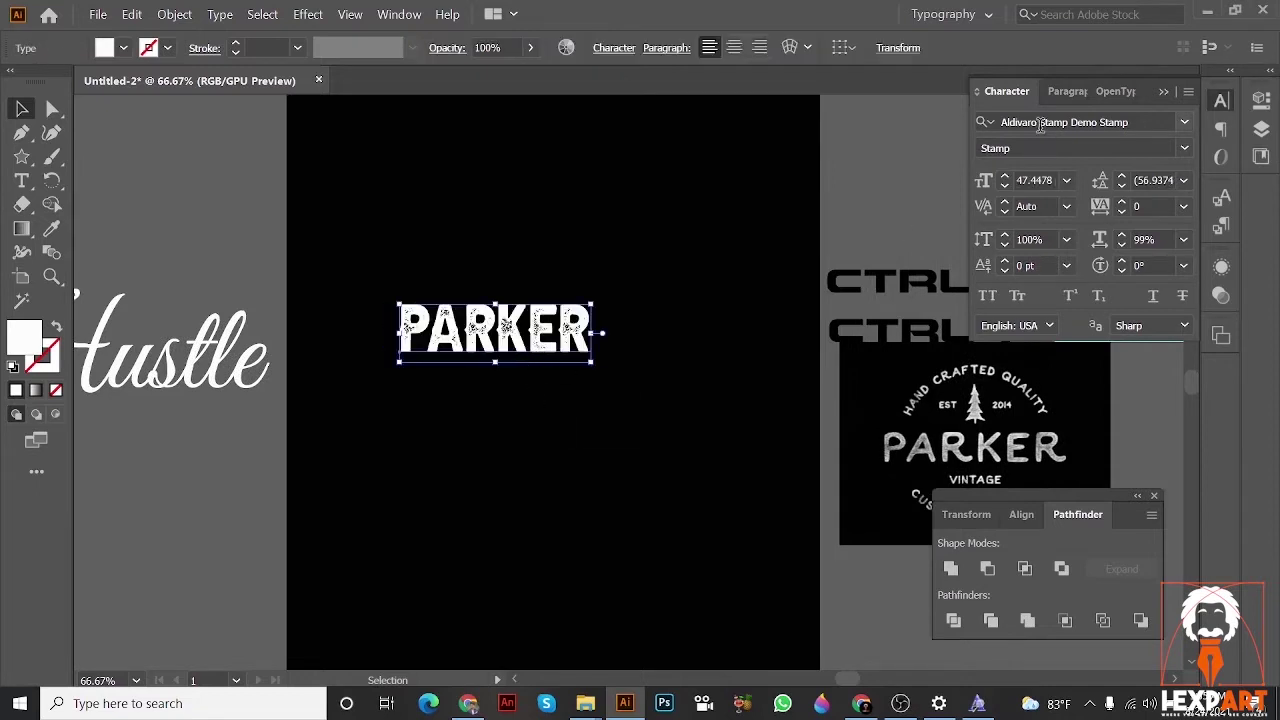
click(1040, 122)
text(vin)
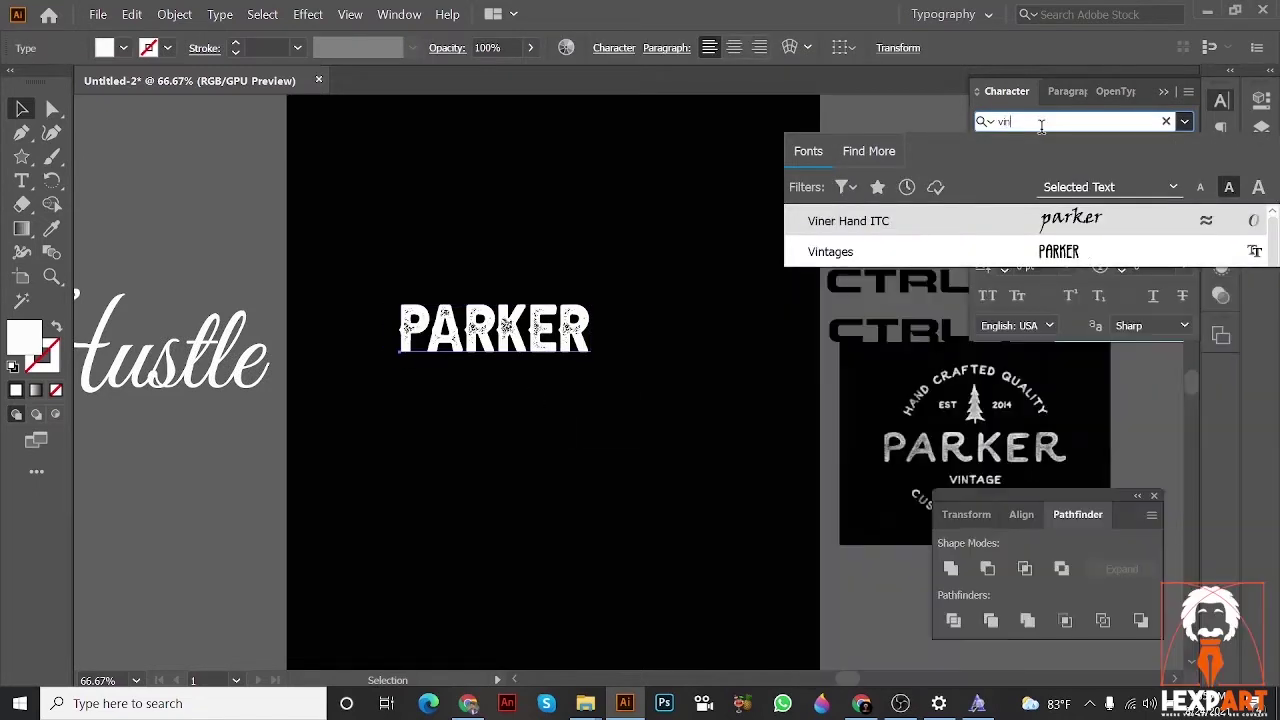
click(988, 252)
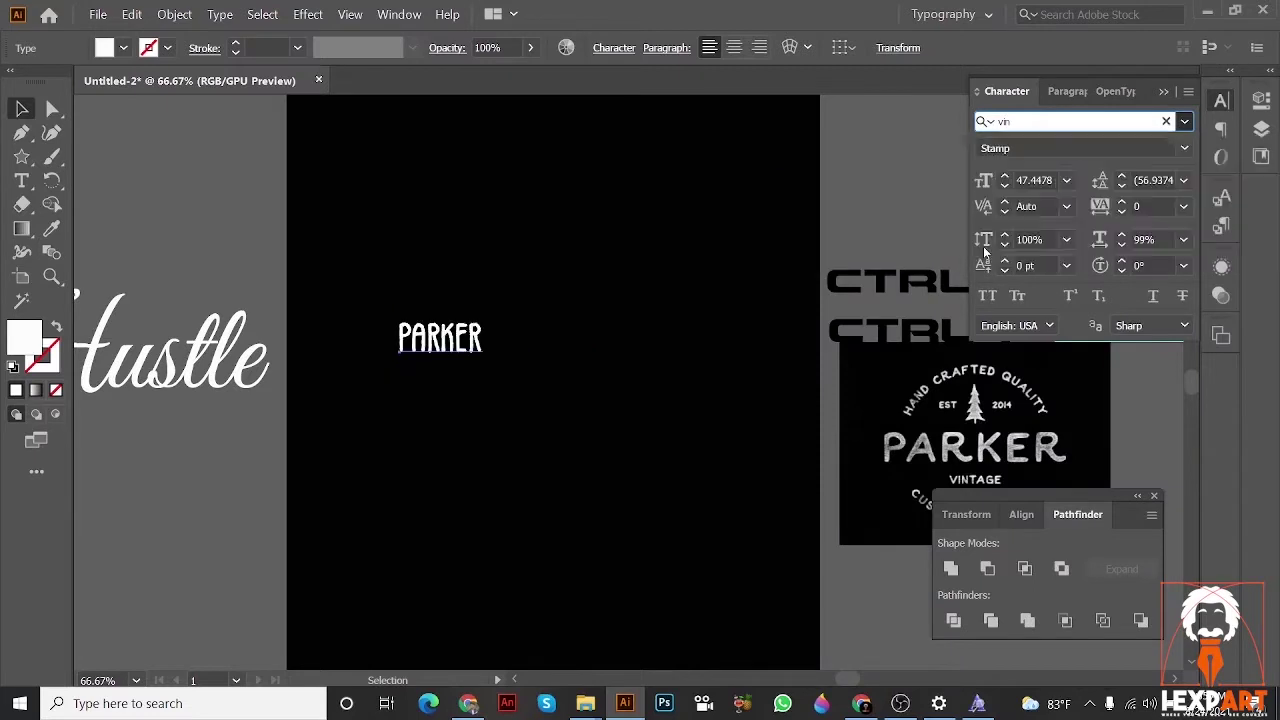
click(625, 349)
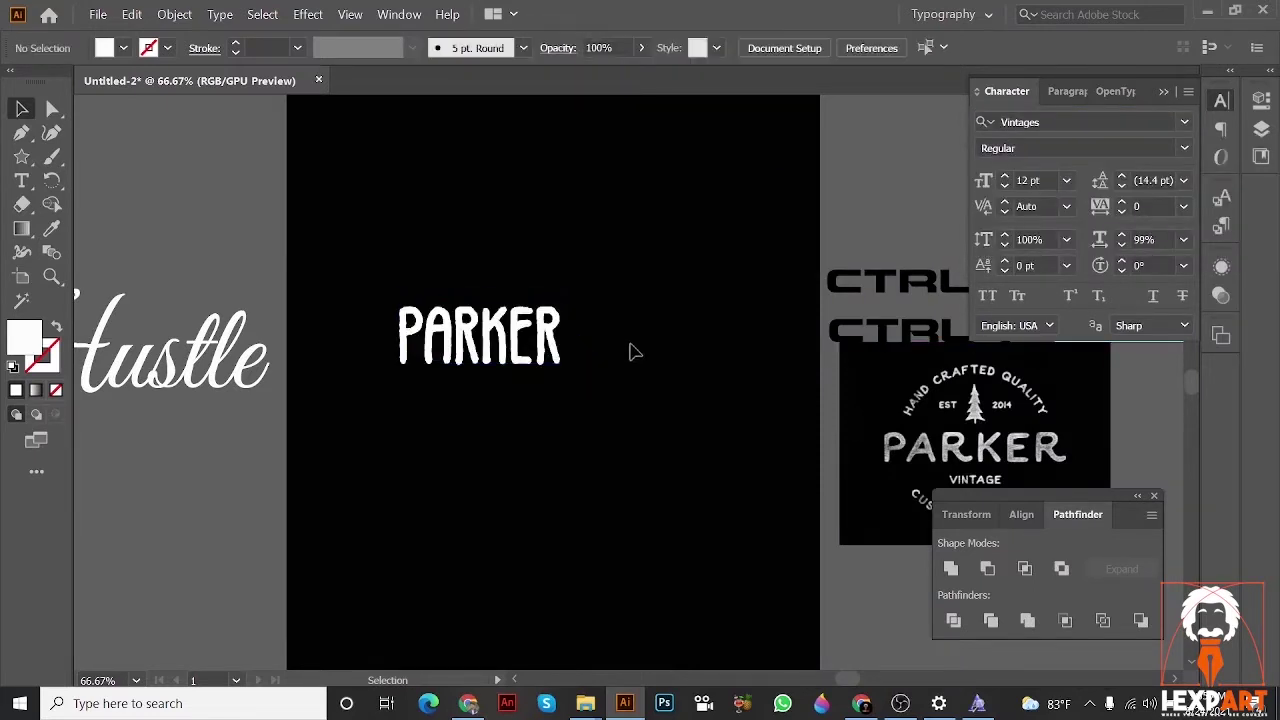
- Undo the PARKER text's change to the Vintages font and deselect the text
key(ctrl+z)
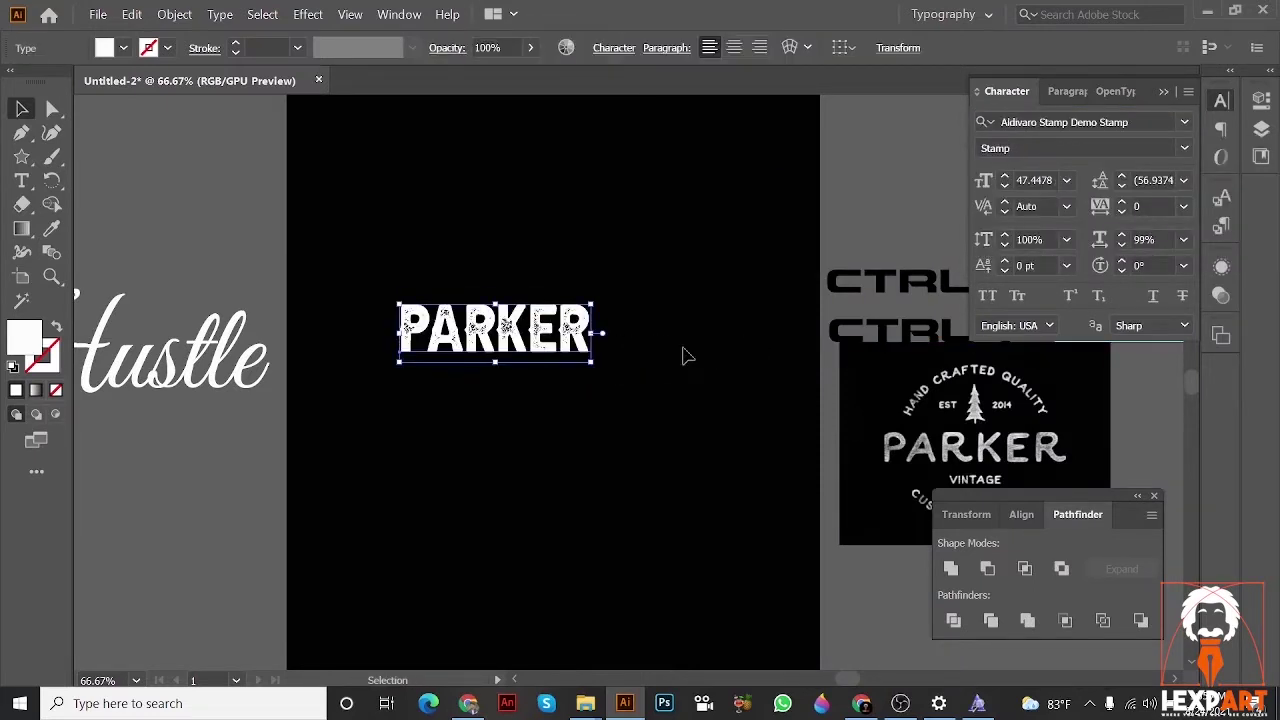
click(684, 355)
scroll(600, 349, up, 1)
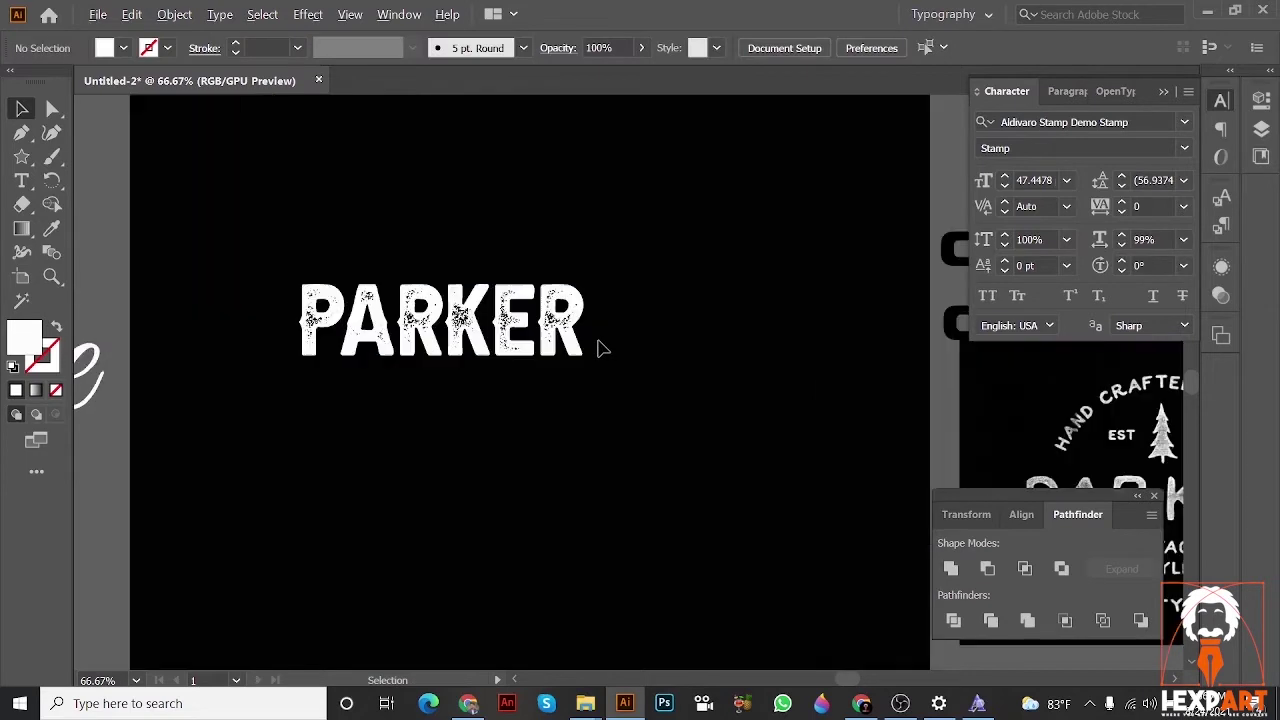
- Copy the font name Aldivaro Stamp Demo Stamp, search for it in Chrome, and view the Aldivaro styles on its dafont page
click(1001, 124)
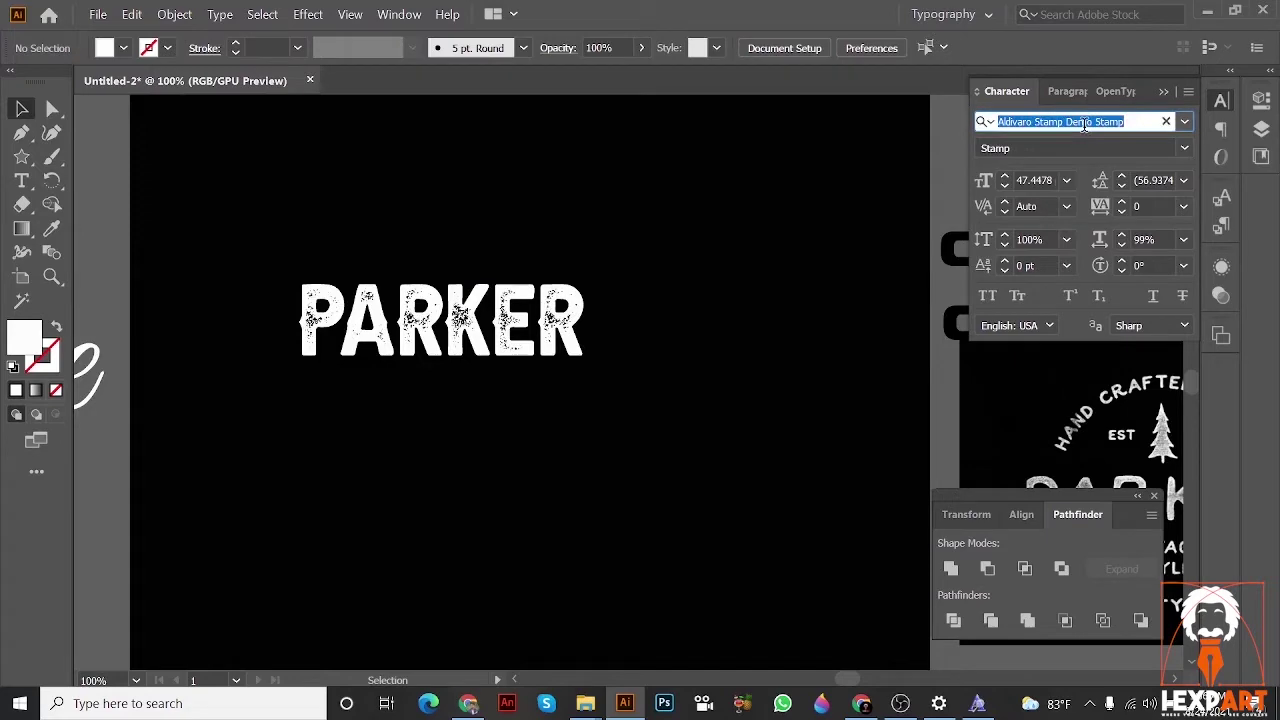
click(468, 703)
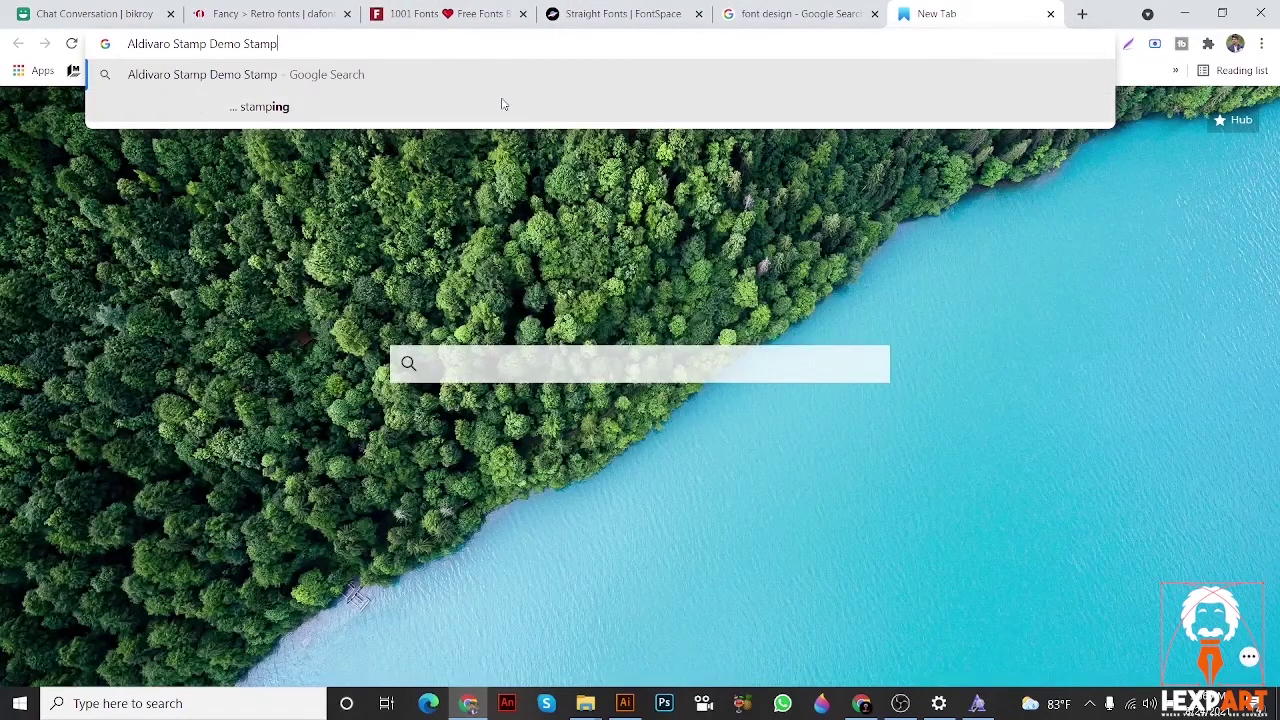
key(Return)
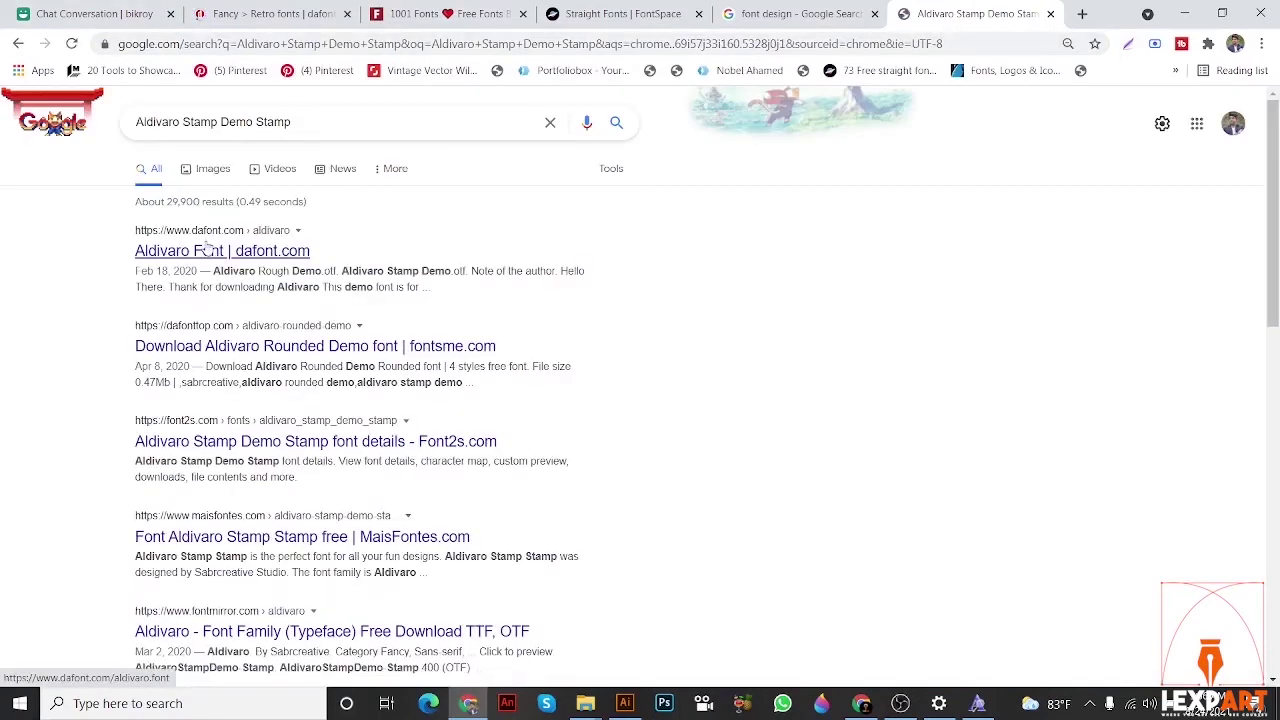
click(199, 258)
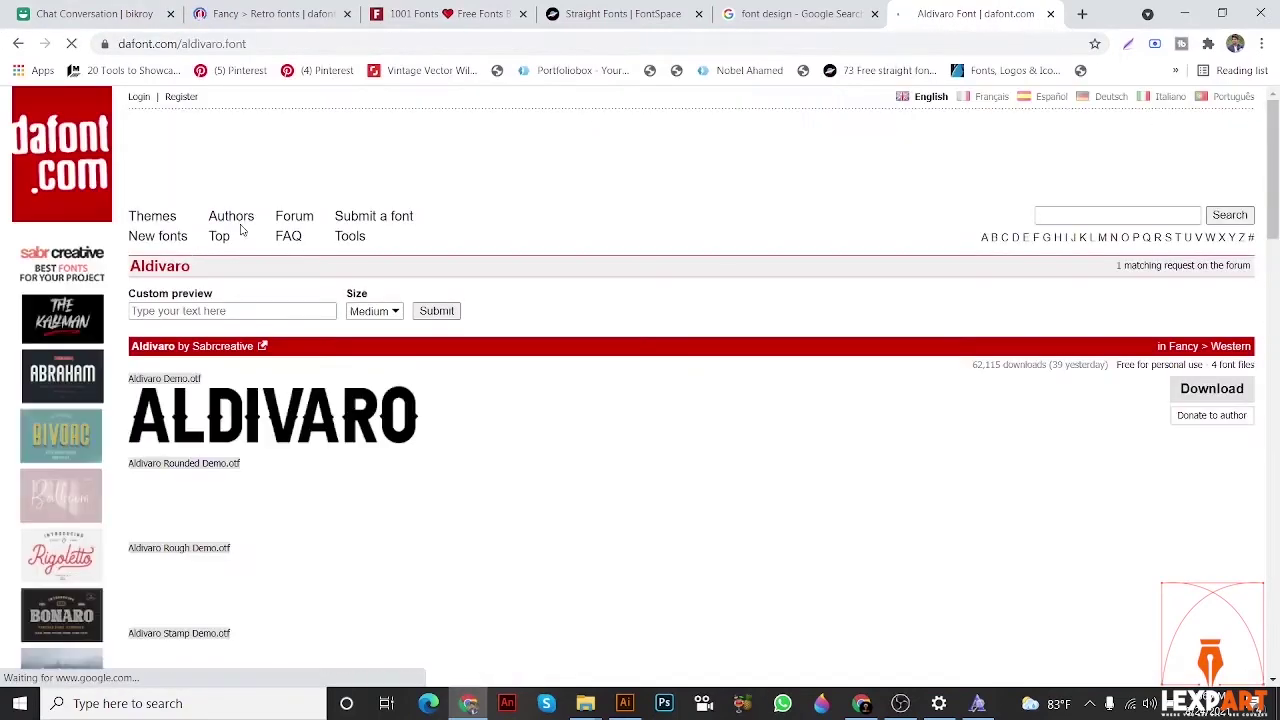
scroll(368, 468, down, 2)
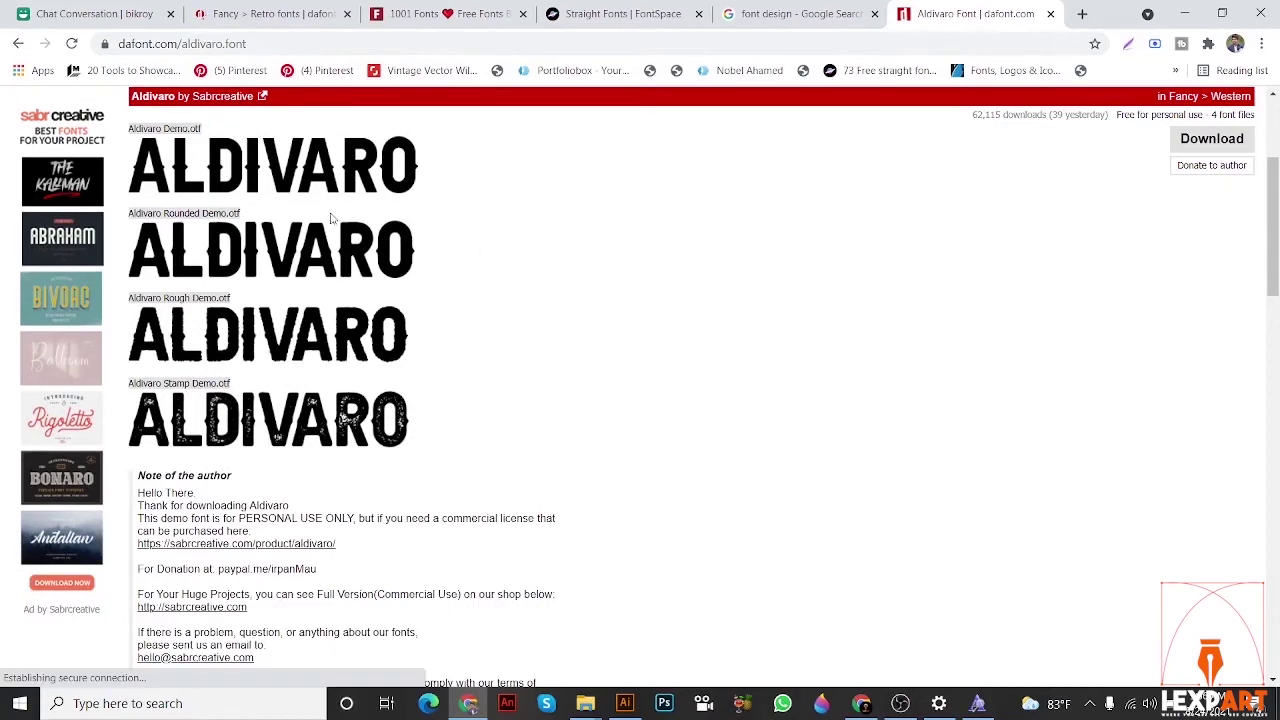
scroll(280, 187, up, 1)
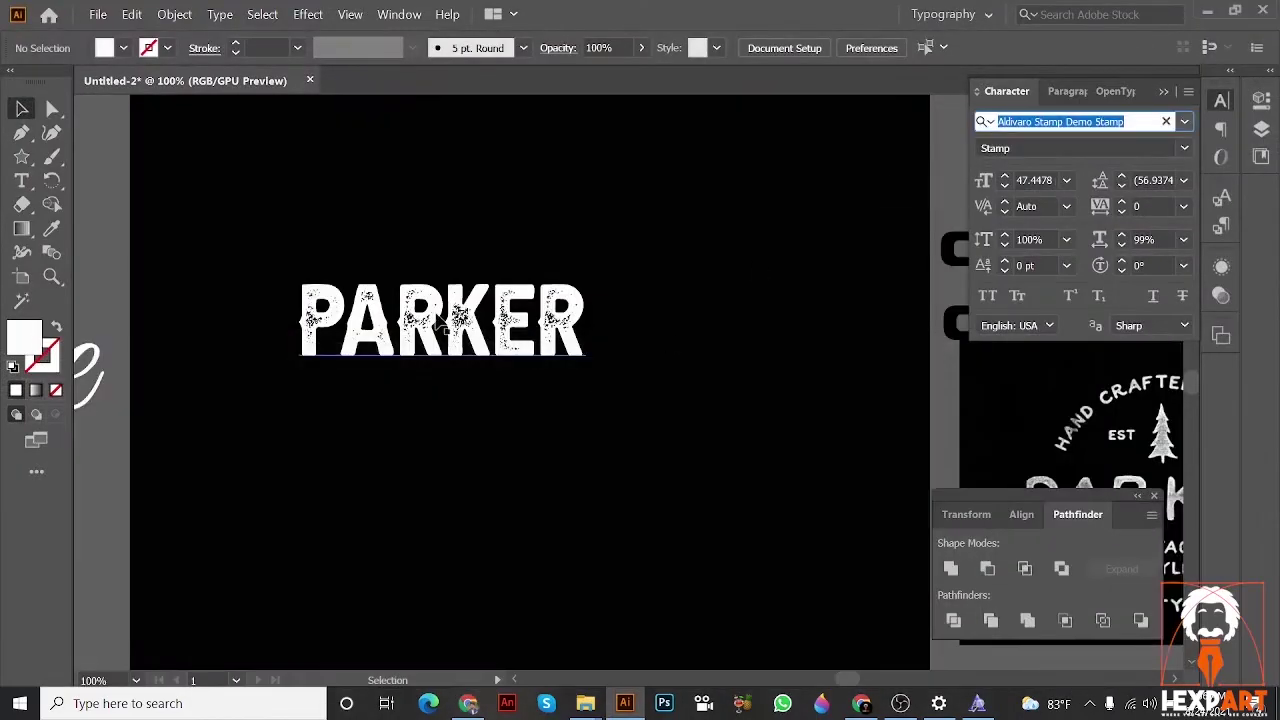
- Widen the letter spacing of the PARKER text by setting its tracking to 250
click(437, 318)
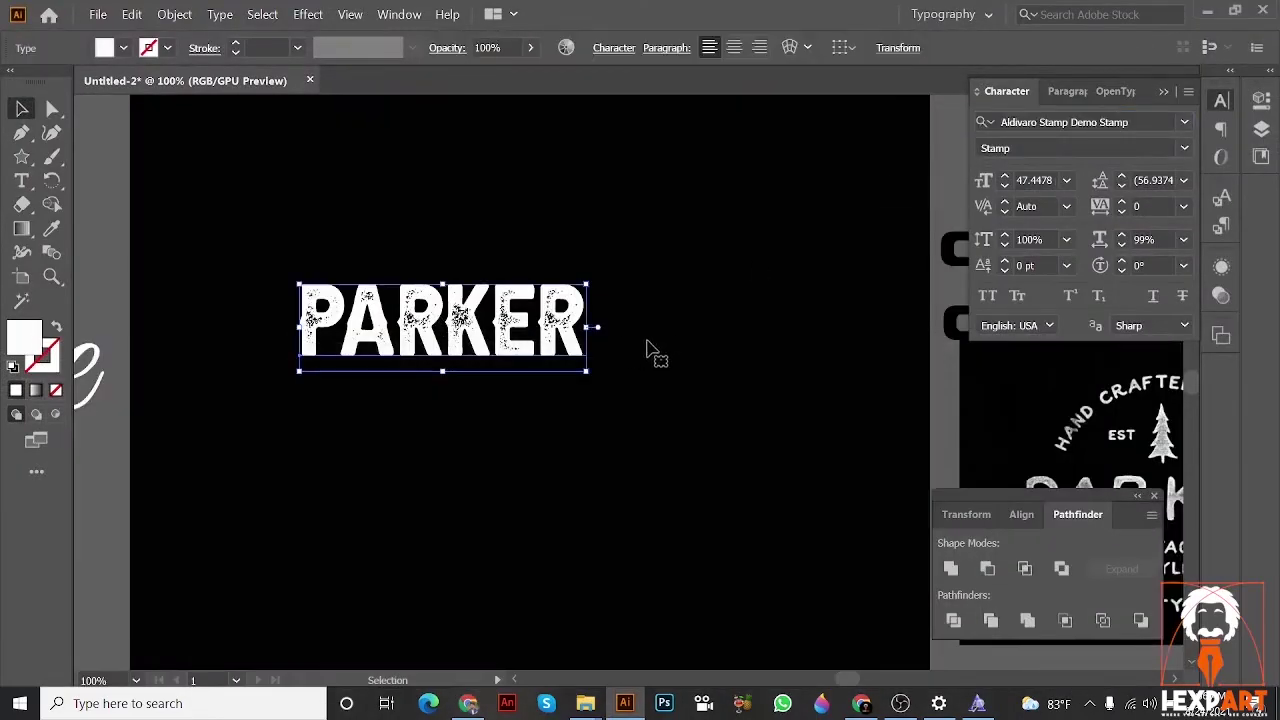
drag(649, 346, 448, 283)
drag(366, 280, 354, 301)
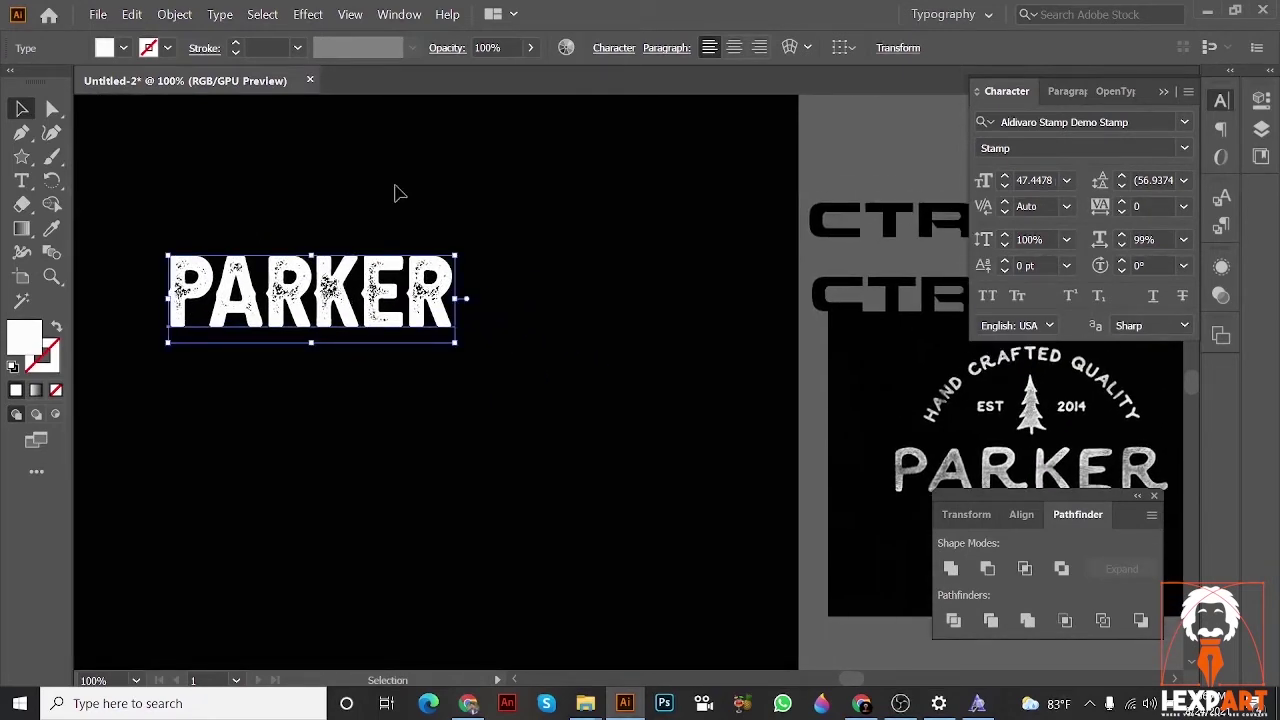
click(1140, 205)
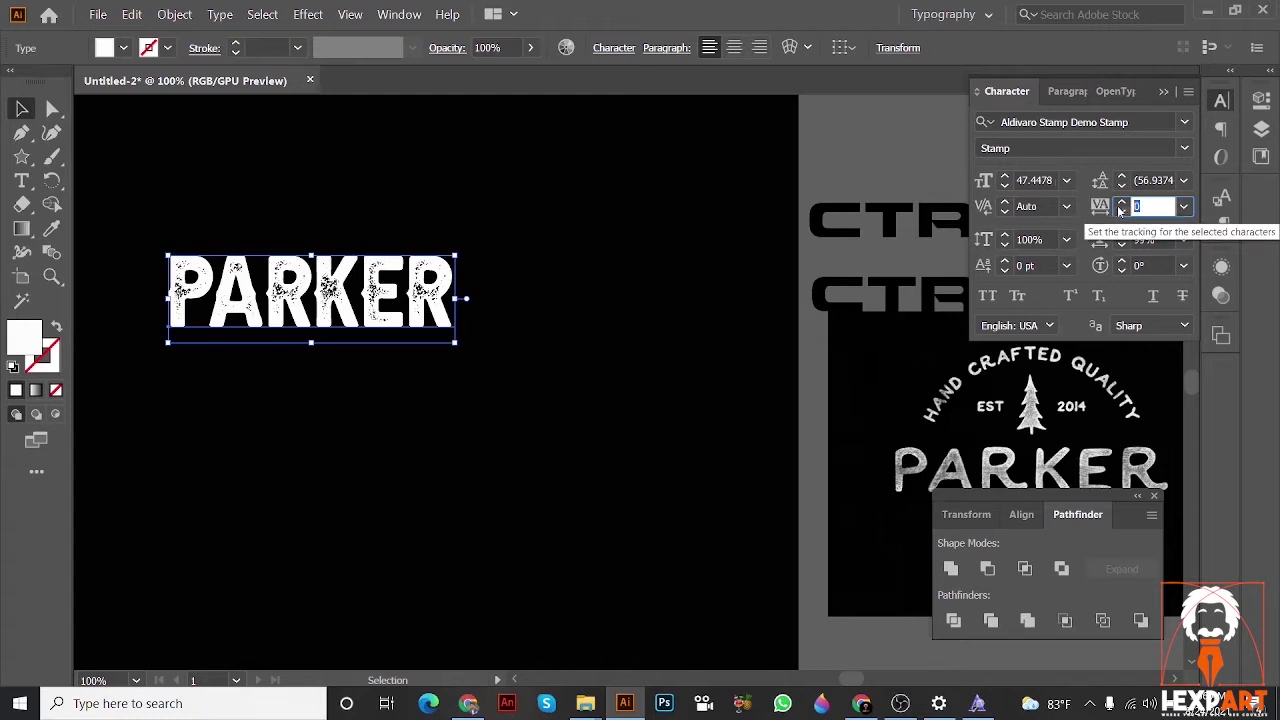
click(618, 265)
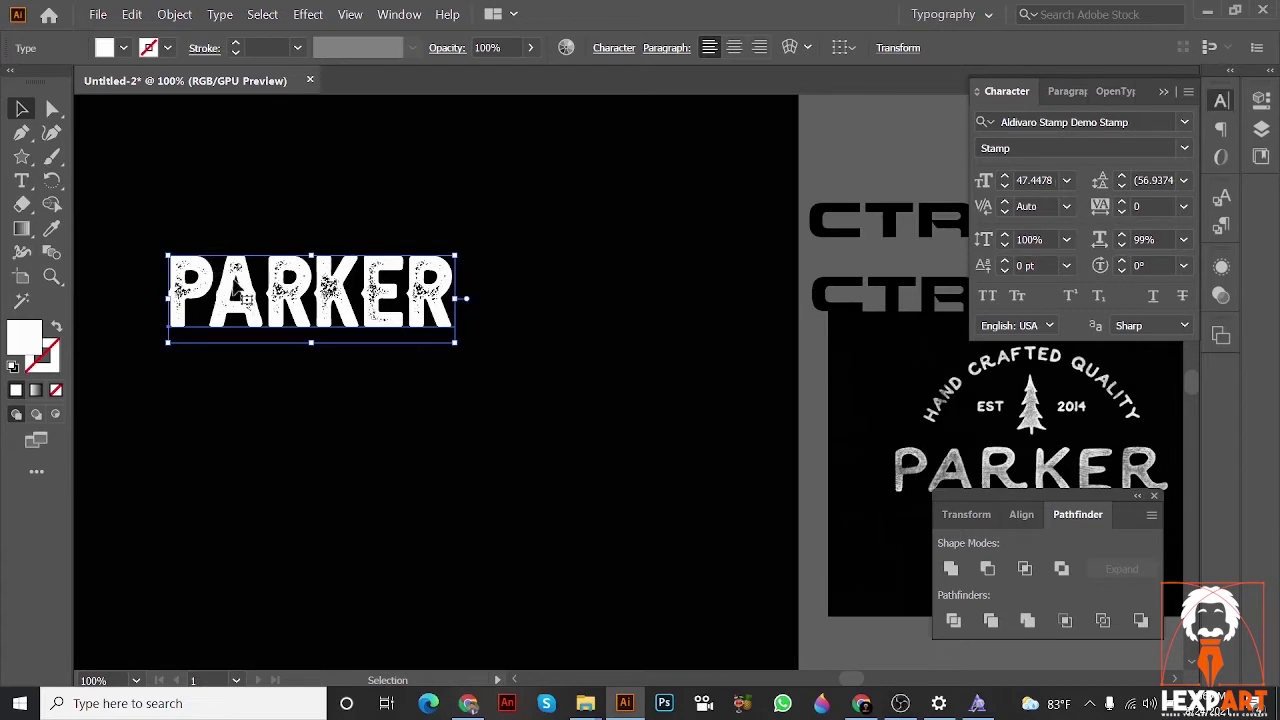
click(1122, 201)
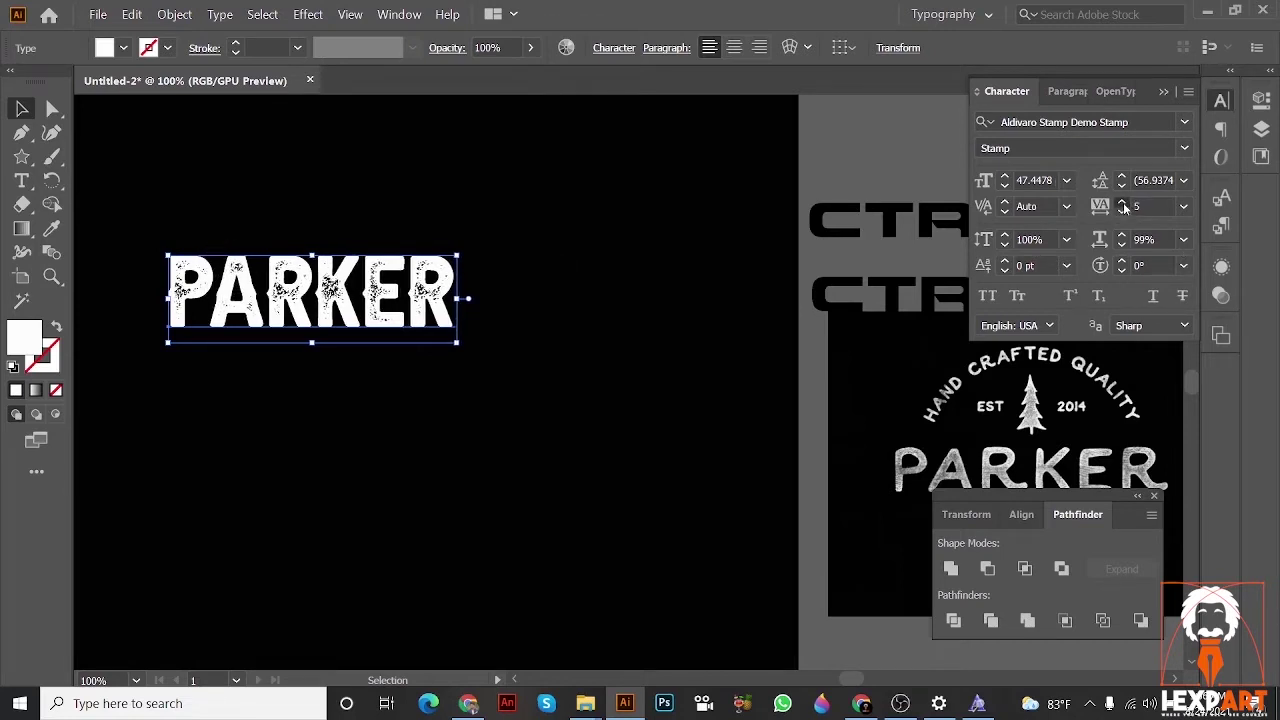
click(1122, 201)
click(1122, 201)
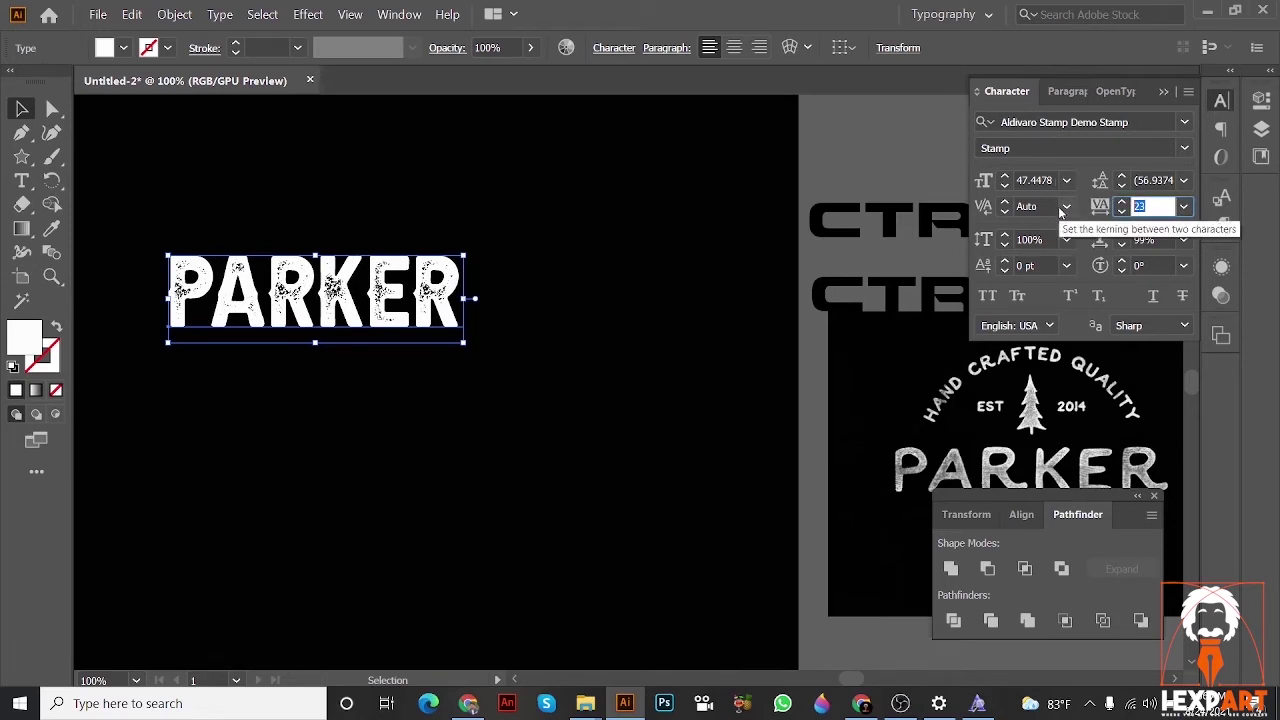
text(250)
key(Return)
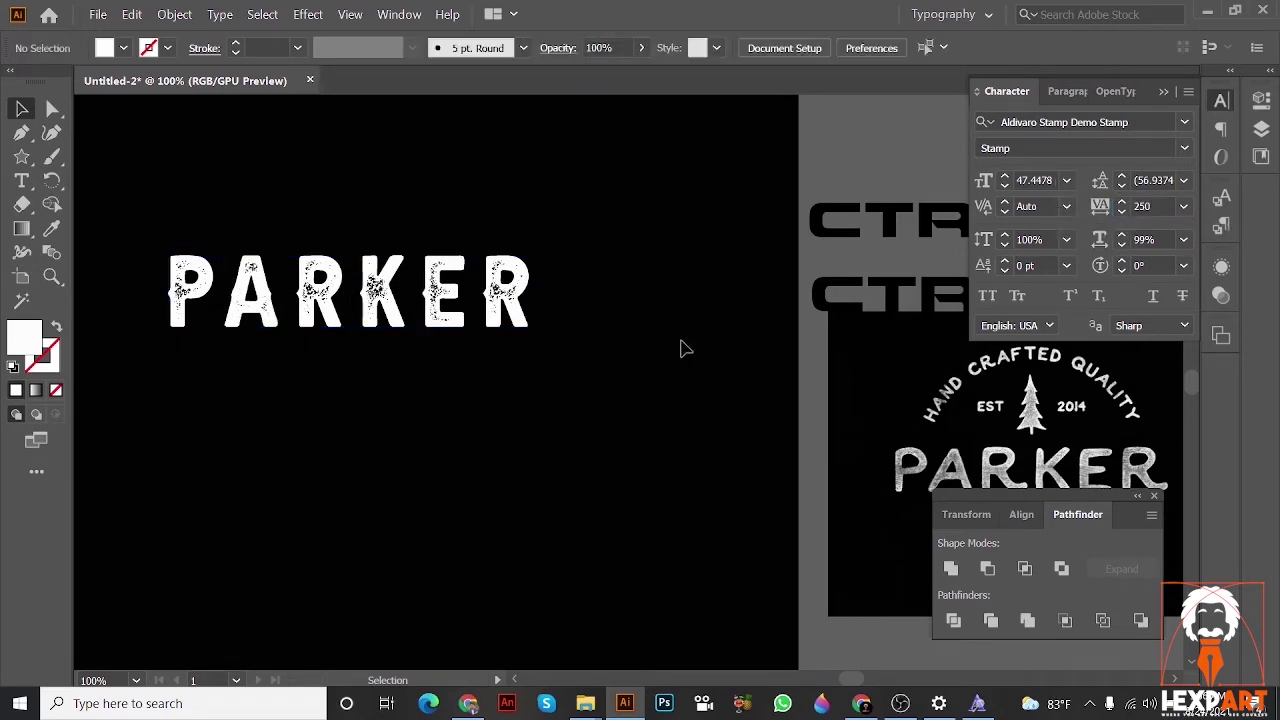
- Widen the letter spacing of the PARKER text by setting its tracking to 350
click(1168, 206)
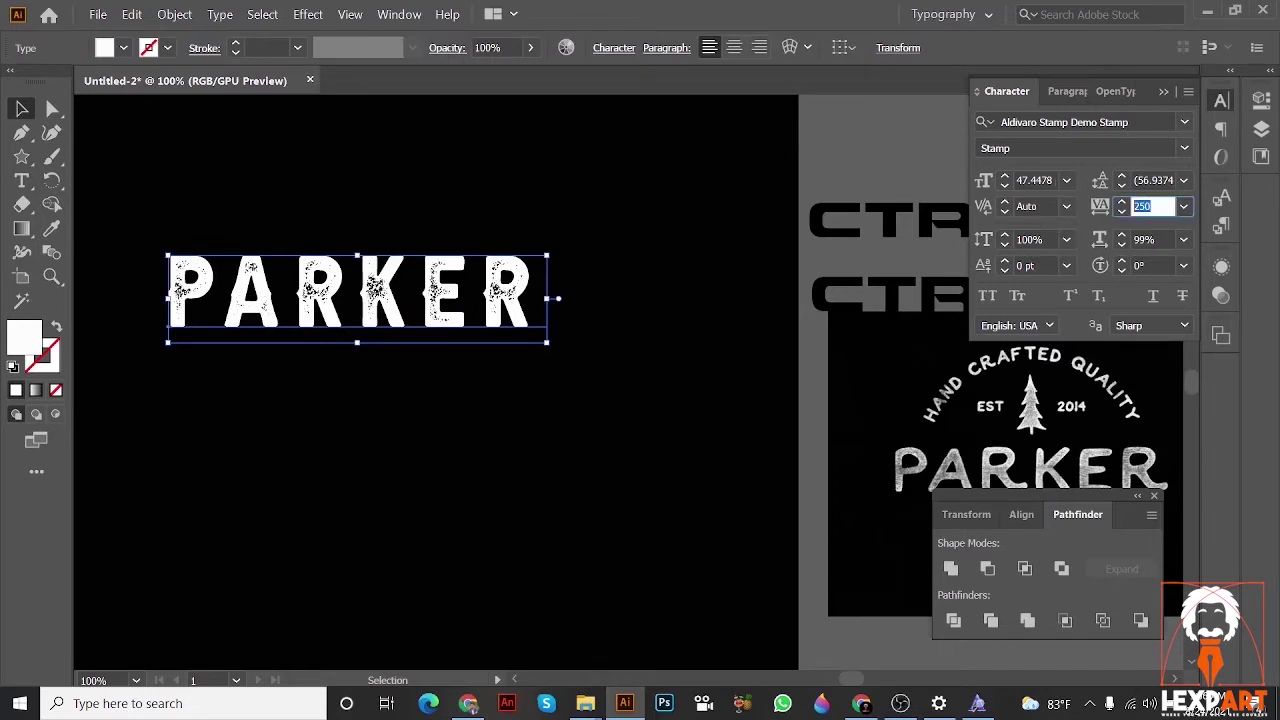
text(350)
key(Return)
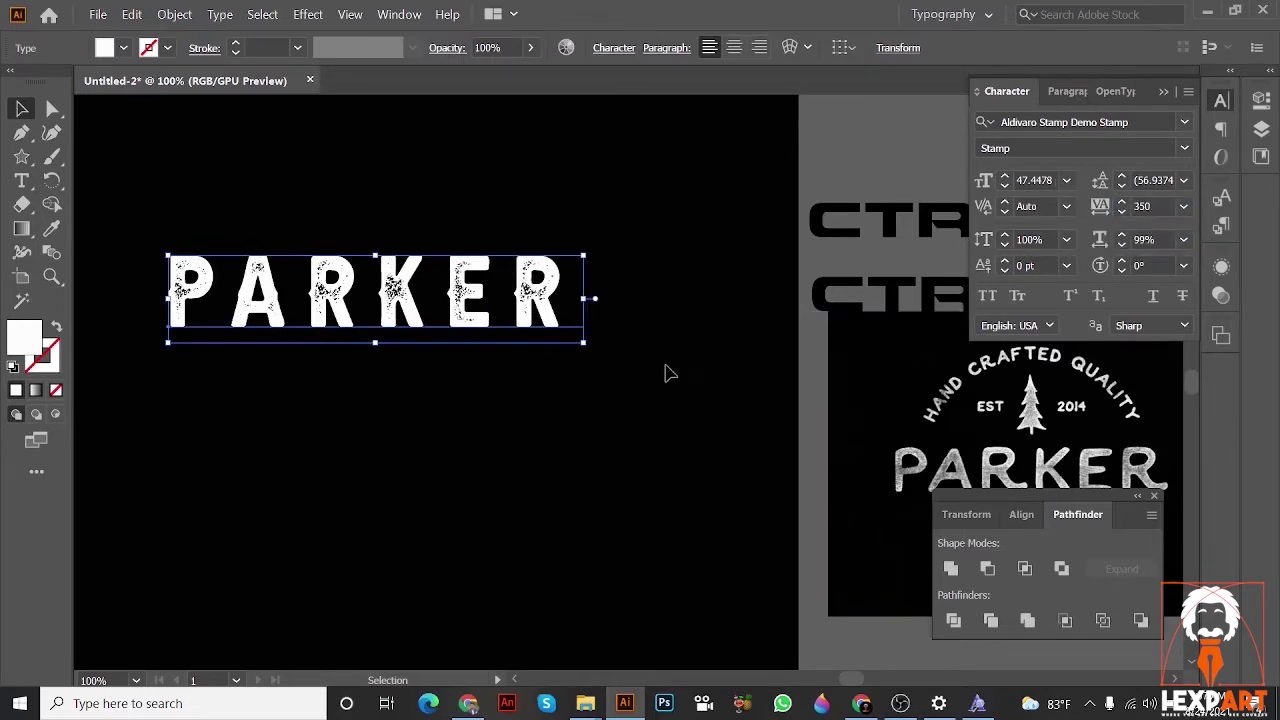
click(665, 366)
- Compare the PARKER lettering with the reference badge and examine the badge's curved text and central layout
drag(643, 329, 737, 217)
drag(563, 188, 425, 263)
scroll(430, 272, down, 1)
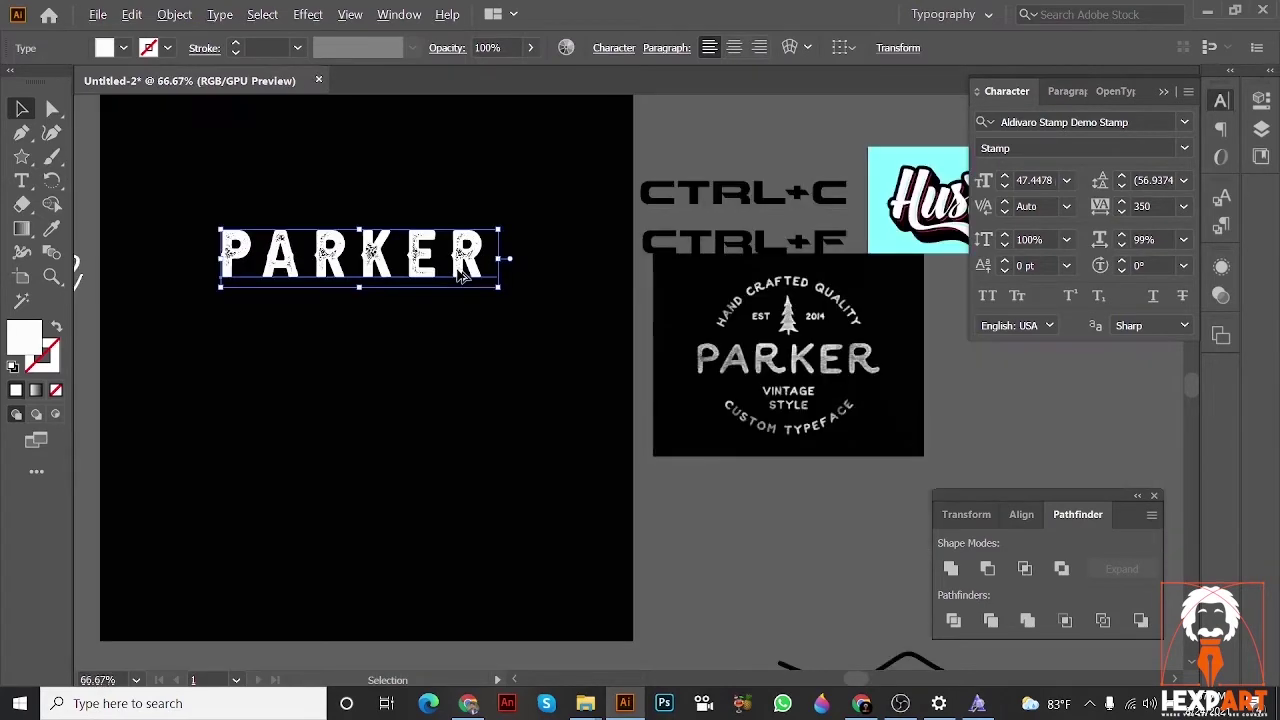
scroll(394, 306, up, 1)
click(447, 308)
scroll(443, 300, down, 1)
drag(437, 289, 409, 322)
click(486, 342)
scroll(442, 318, up, 1)
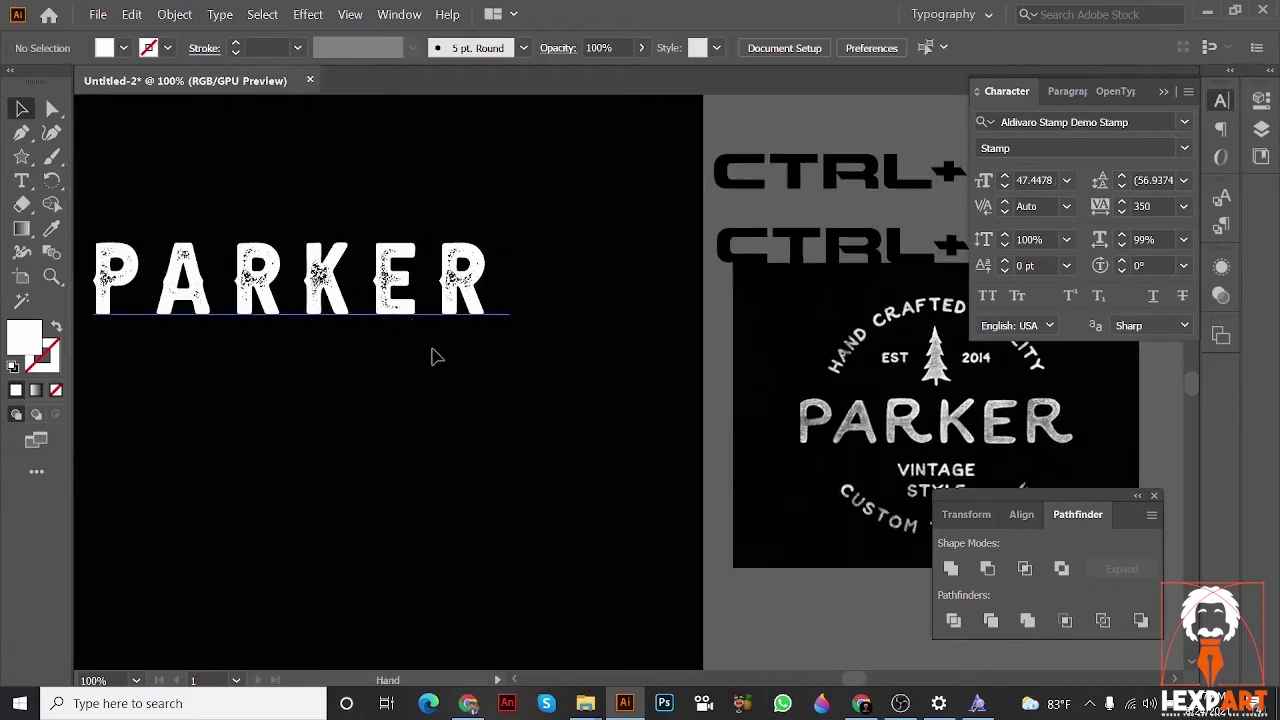
drag(538, 403, 672, 464)
drag(517, 338, 517, 329)
scroll(670, 420, right, 1)
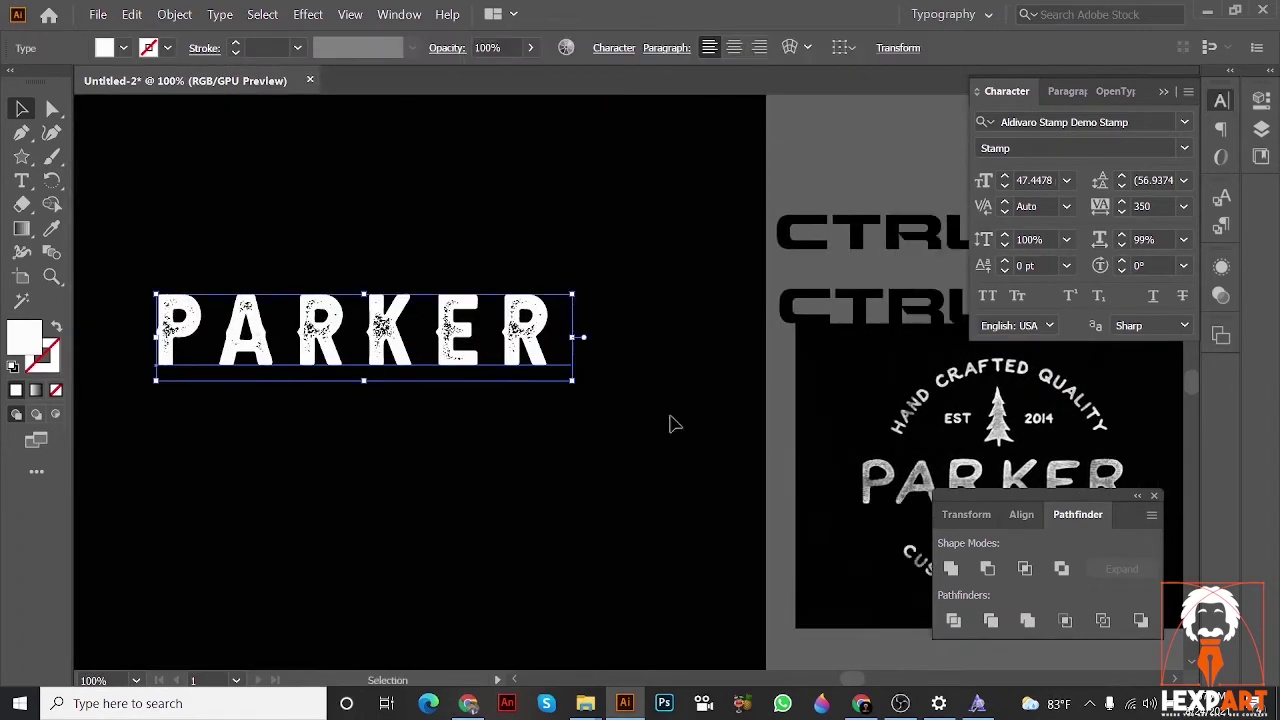
drag(1062, 432, 1097, 444)
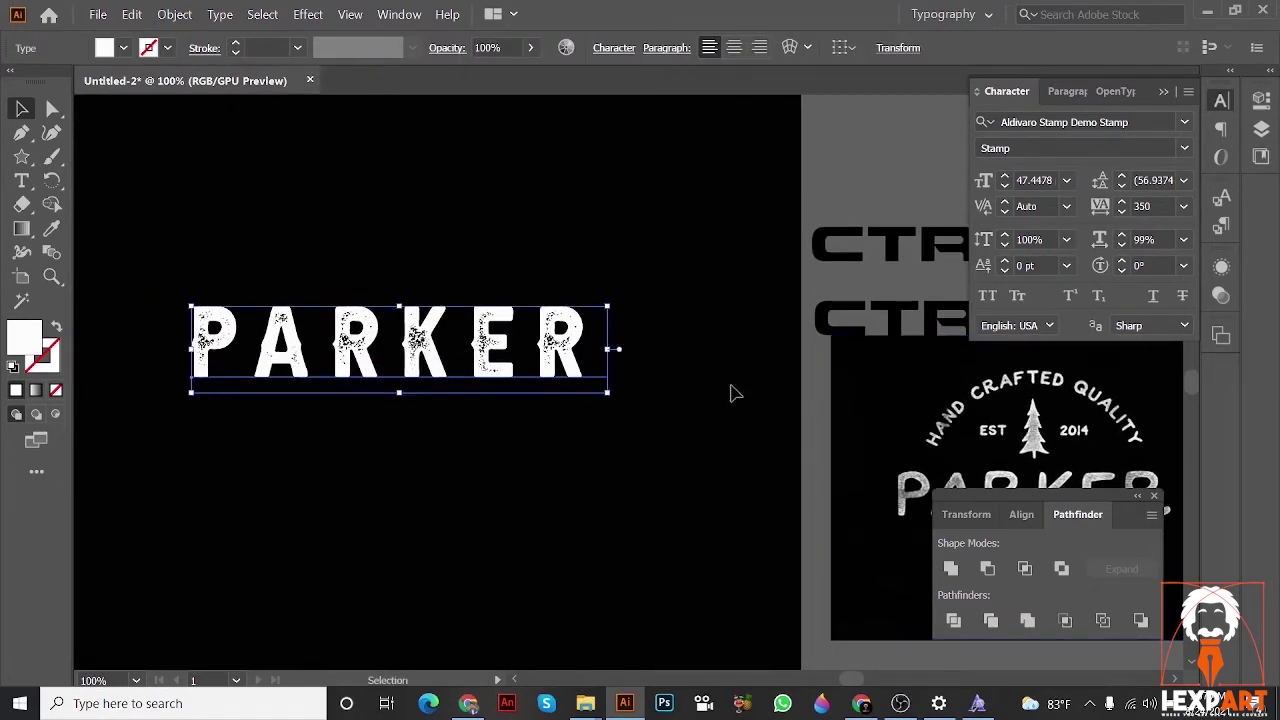
drag(905, 420, 478, 314)
scroll(484, 313, up, 2)
drag(520, 360, 423, 367)
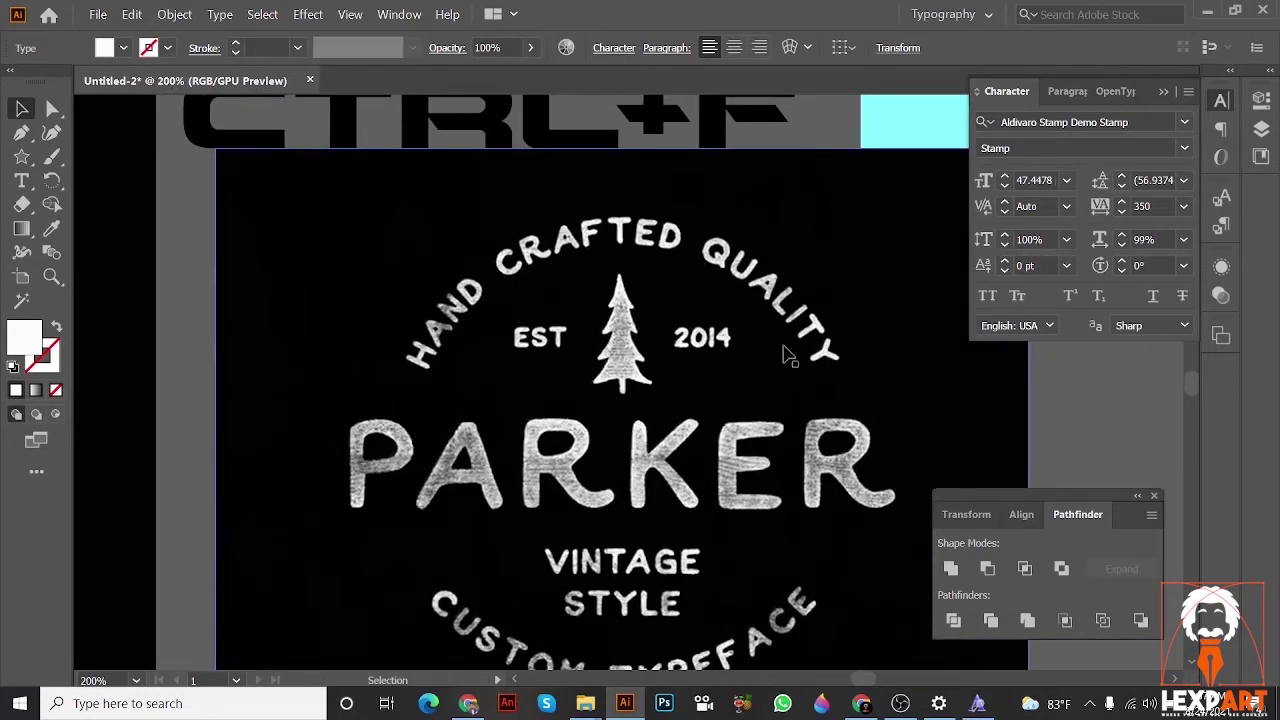
scroll(750, 333, down, 1)
drag(748, 334, 1045, 334)
drag(228, 255, 537, 263)
scroll(535, 262, down, 2)
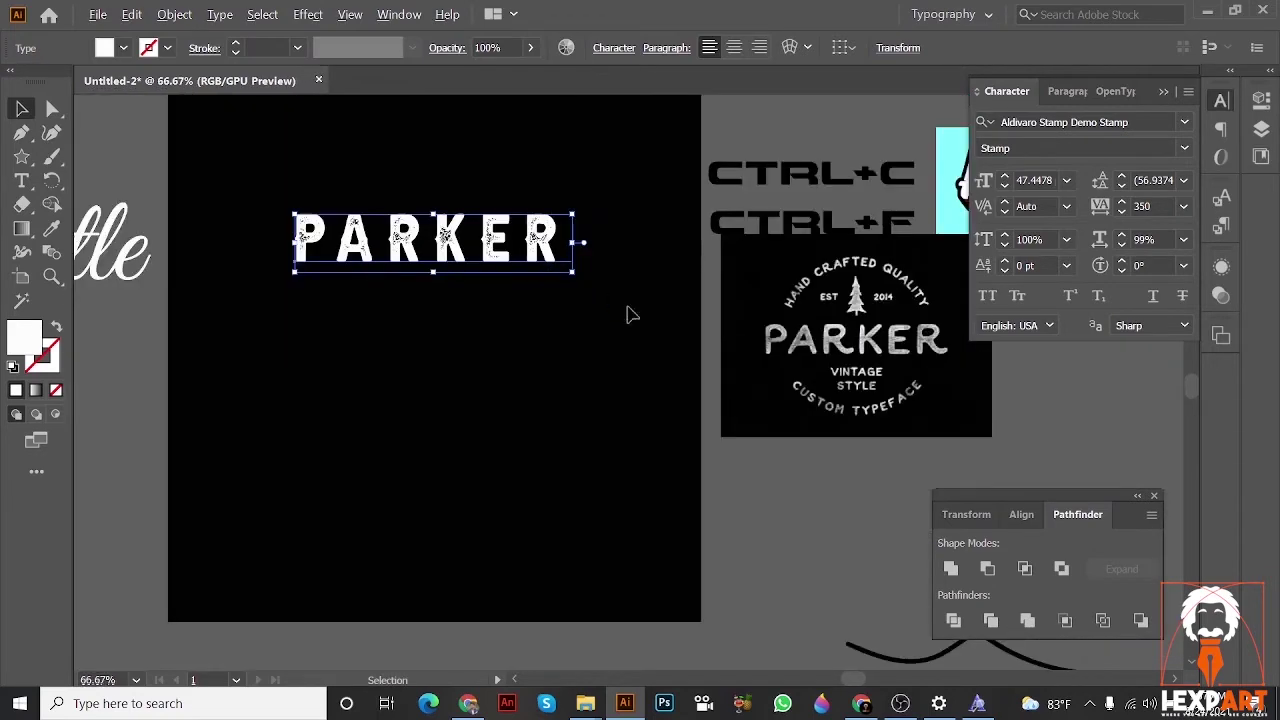
click(628, 314)
scroll(599, 329, up, 1)
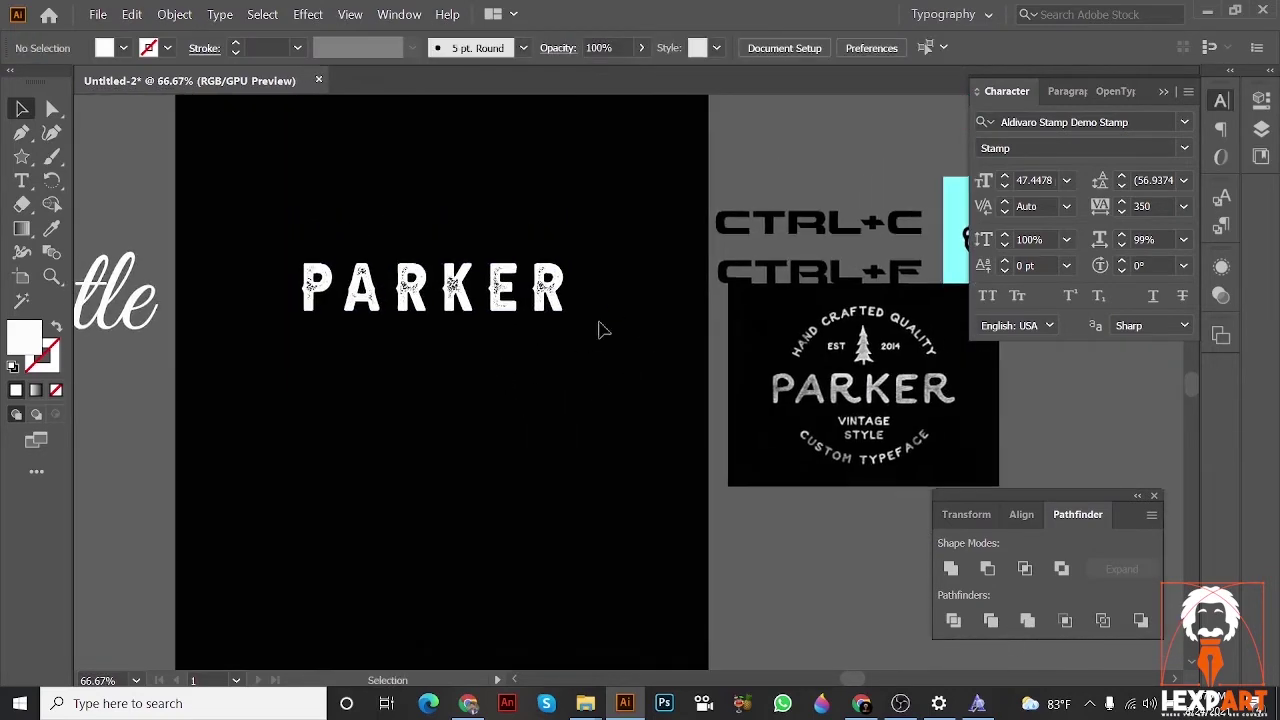
- Draw a white-filled circle with the Ellipse tool over the PARKER text
click(22, 156)
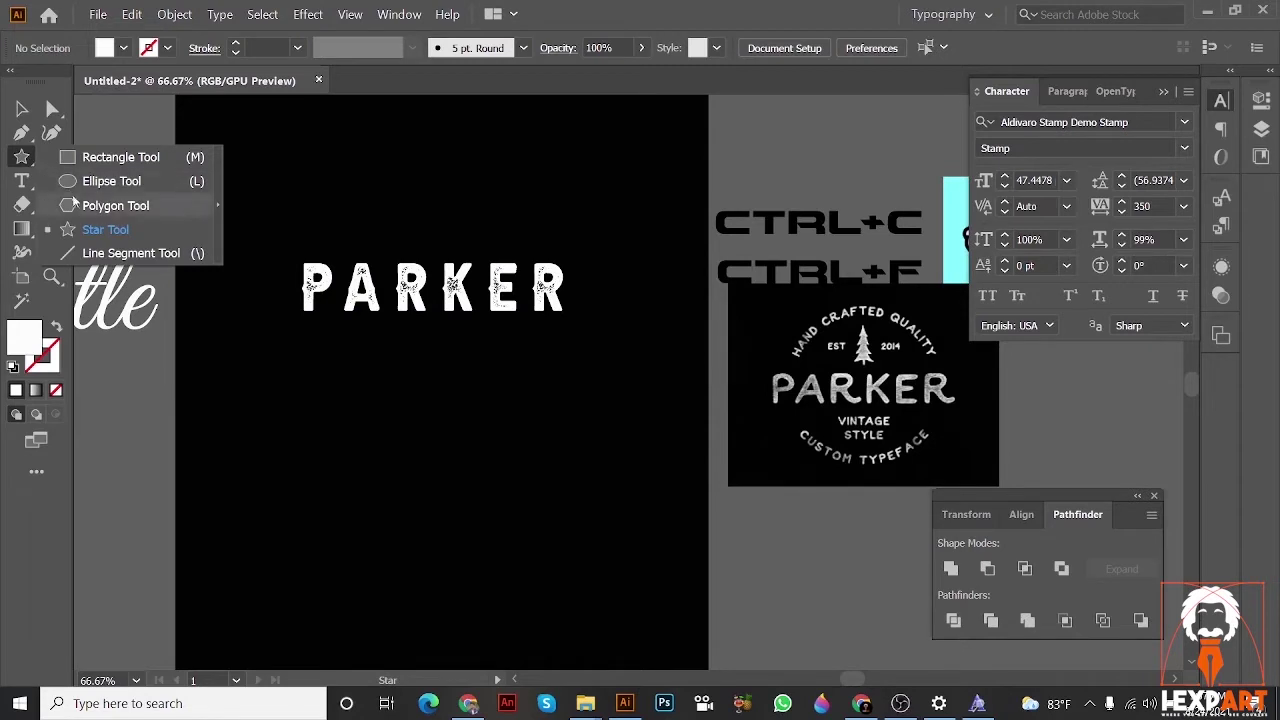
click(110, 181)
scroll(263, 215, right, 2)
drag(246, 179, 511, 443)
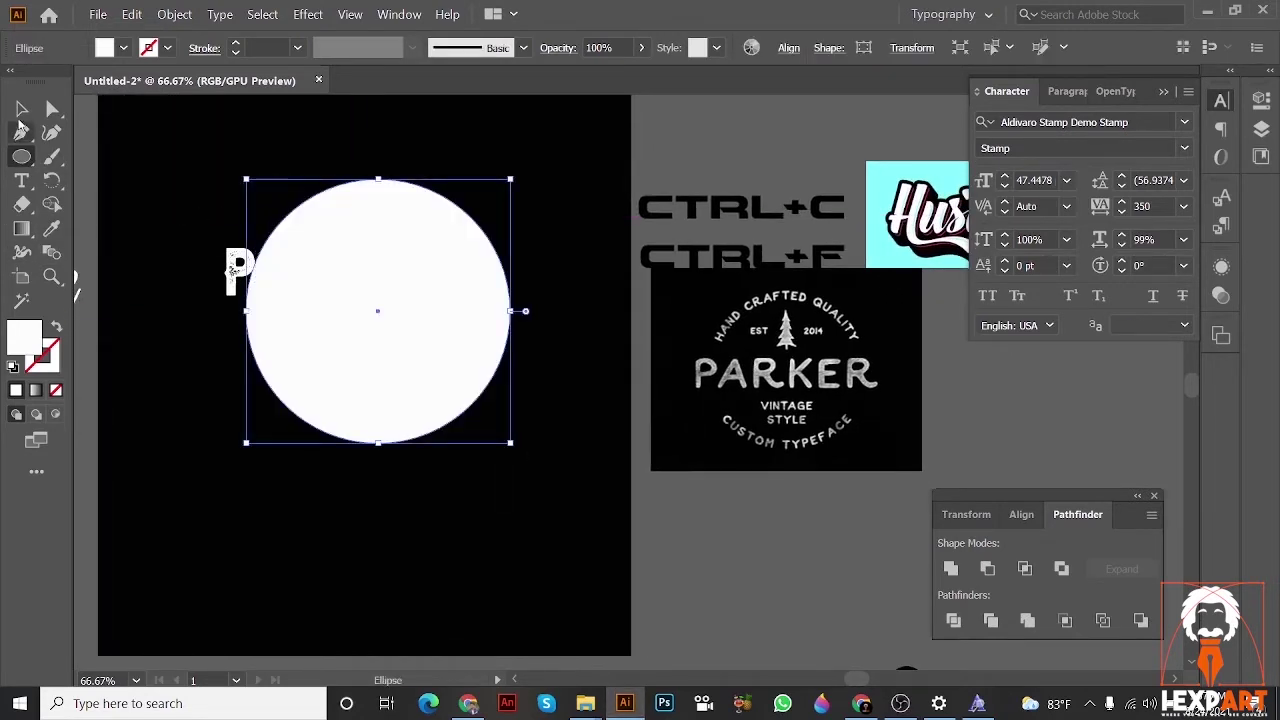
- Move the circle up over the middle of PARKER and shrink it to slightly less than the word's width
key(v)
drag(340, 240, 321, 205)
drag(366, 224, 374, 234)
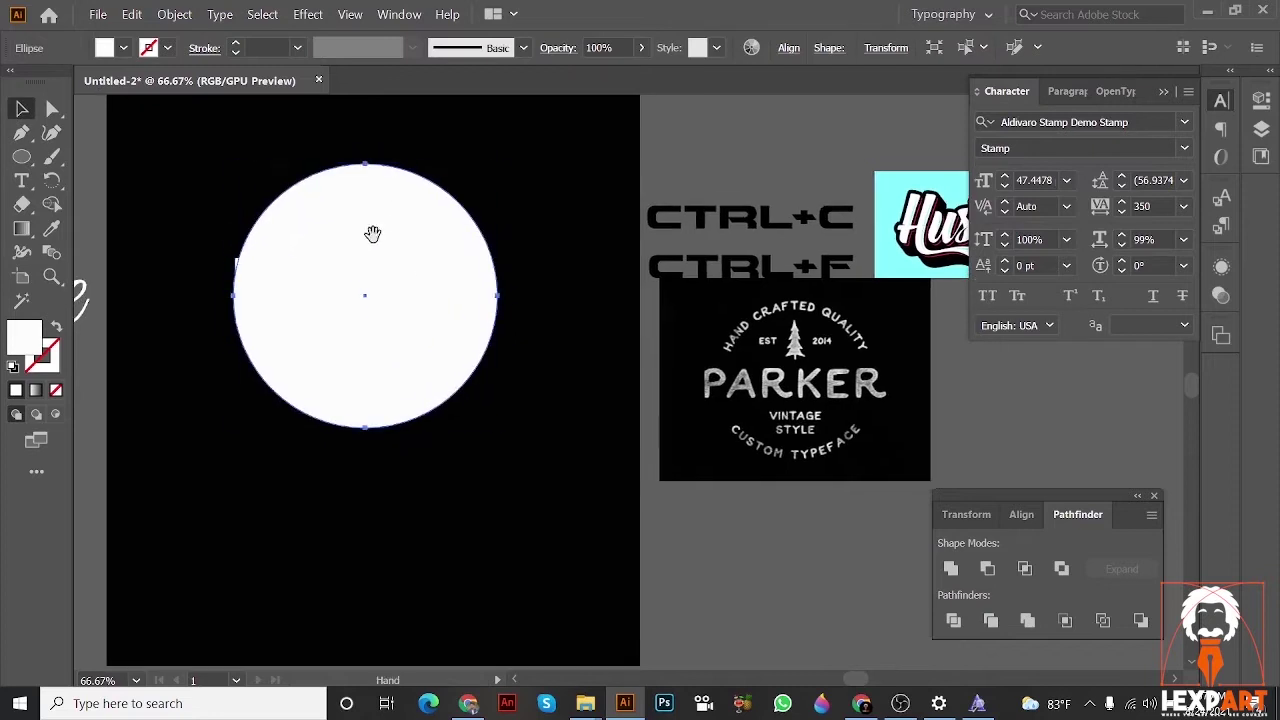
drag(498, 291, 430, 266)
drag(514, 238, 554, 240)
drag(453, 246, 453, 250)
drag(553, 224, 624, 231)
- Add the text HAND CRAFTED QUALITY along the circle with Type on a Path, starting at its upper-left edge
drag(21, 180, 95, 215)
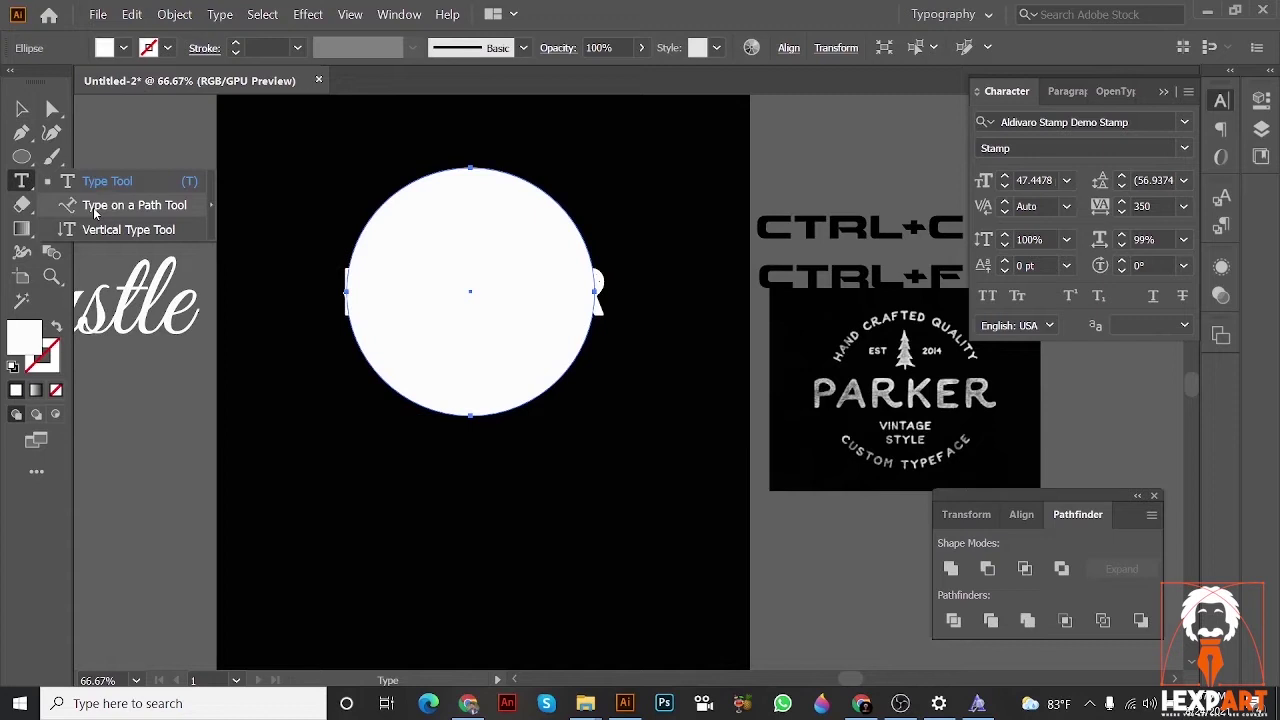
drag(95, 214, 95, 214)
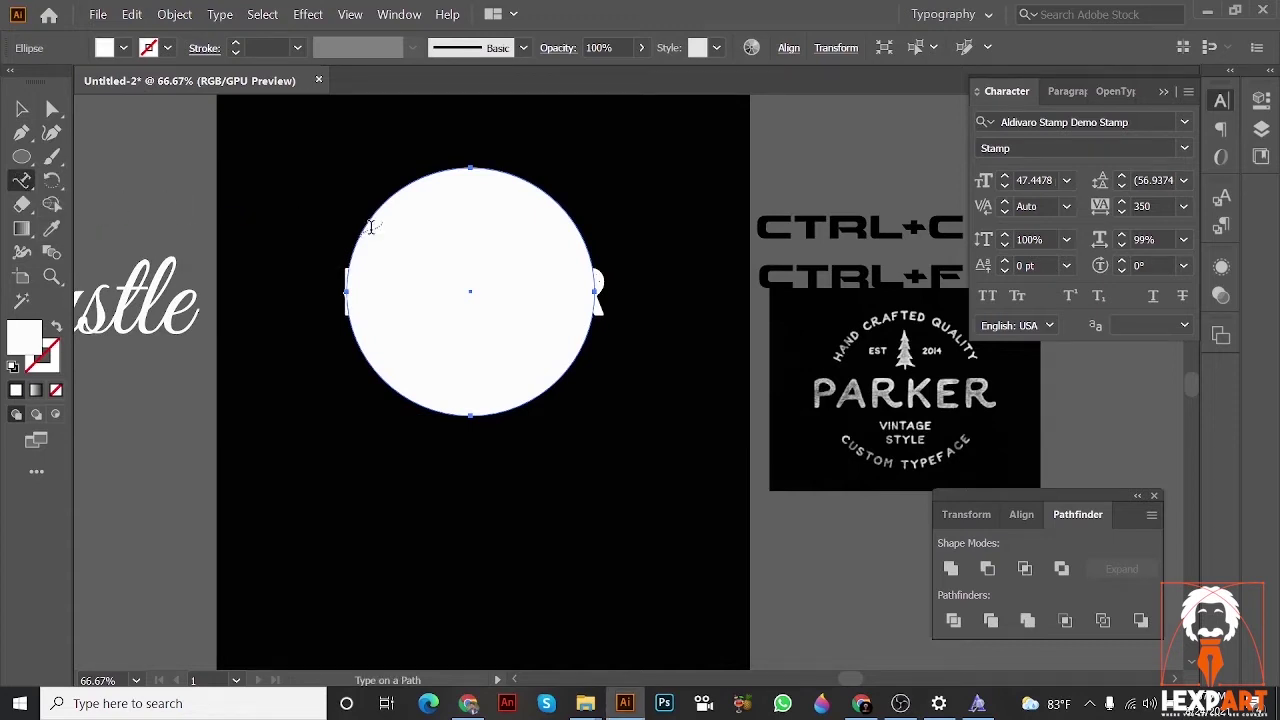
click(370, 223)
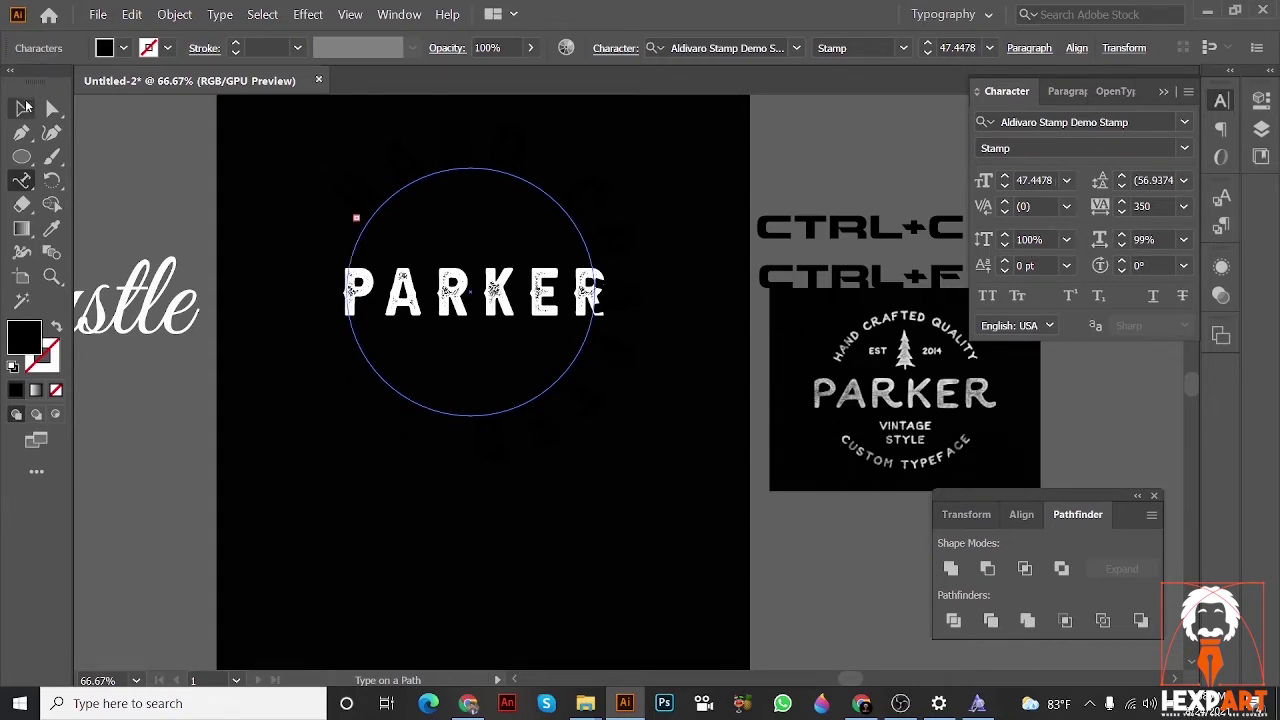
click(26, 110)
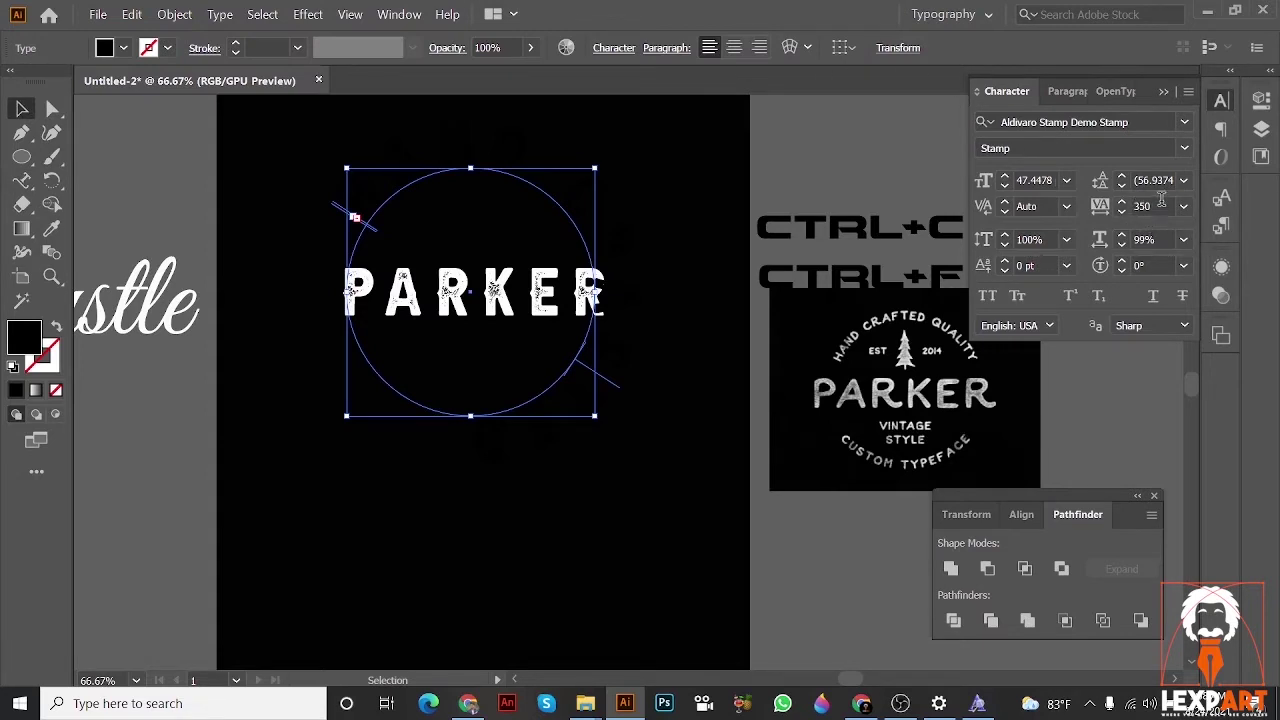
- Set the fill of the HAND CRAFTED QUALITY text to near-white FCFCFC
click(1150, 203)
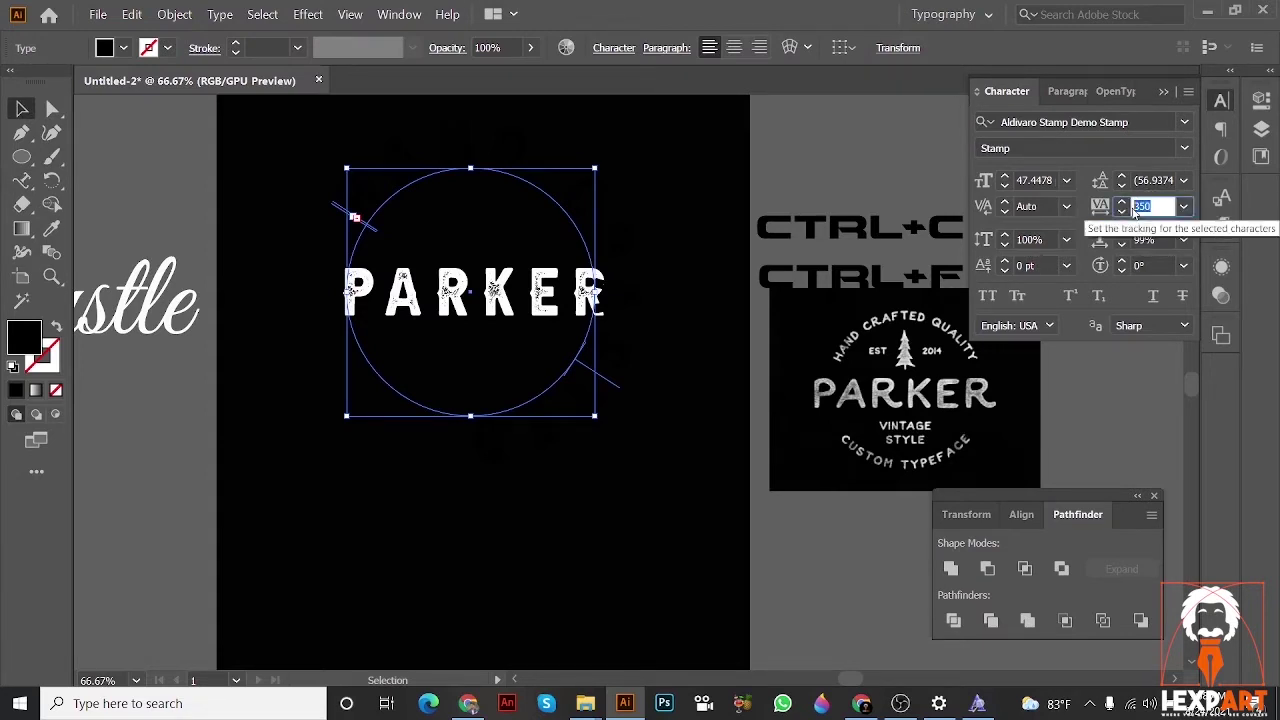
click(58, 230)
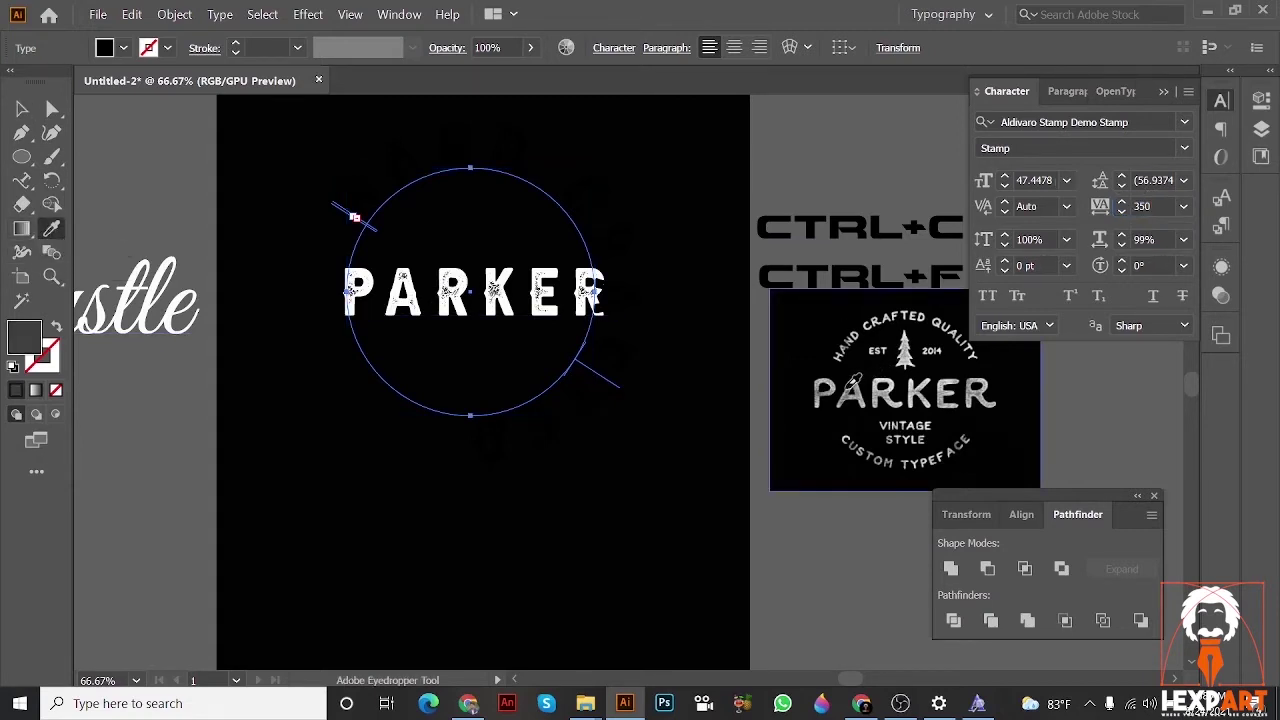
double_click(34, 336)
click(473, 293)
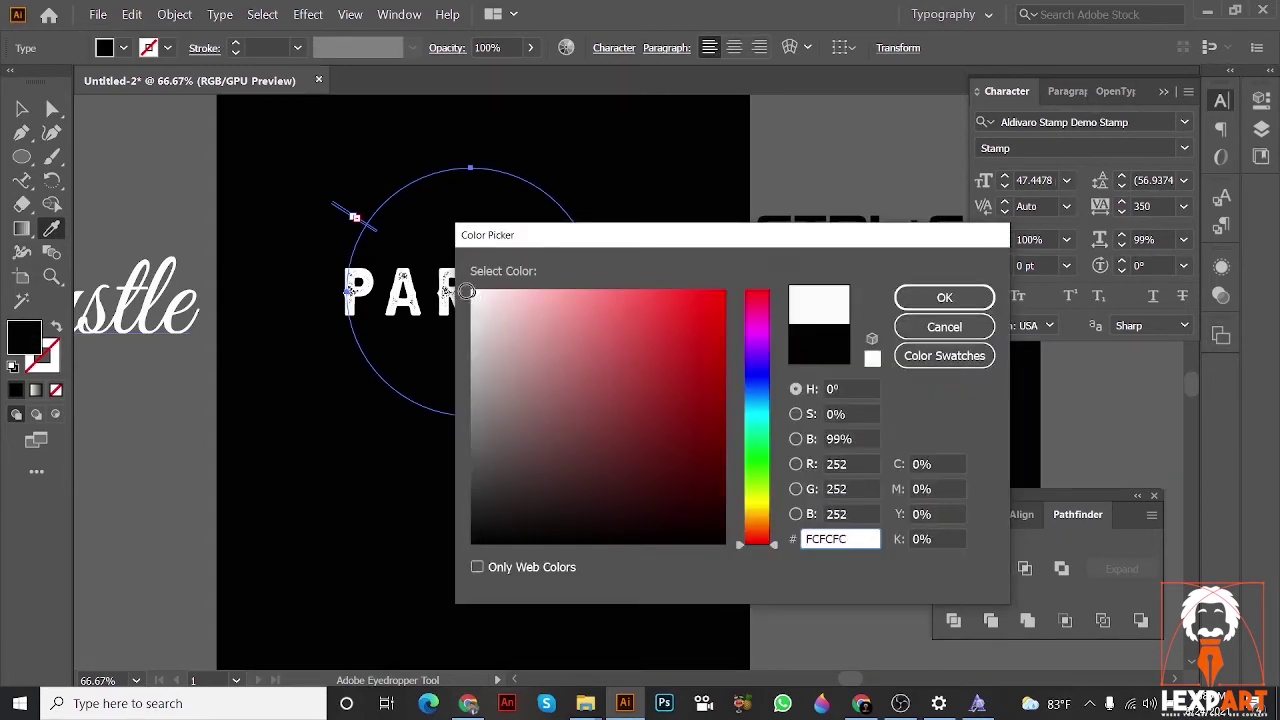
click(944, 297)
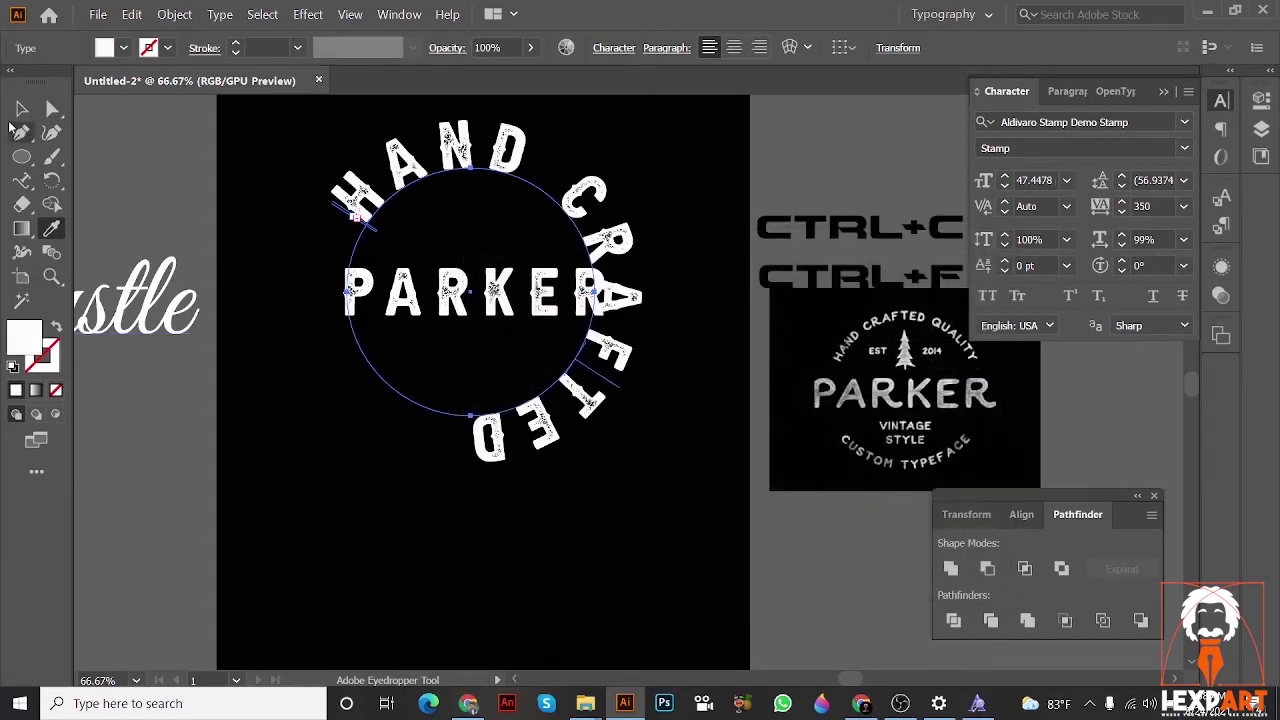
click(21, 108)
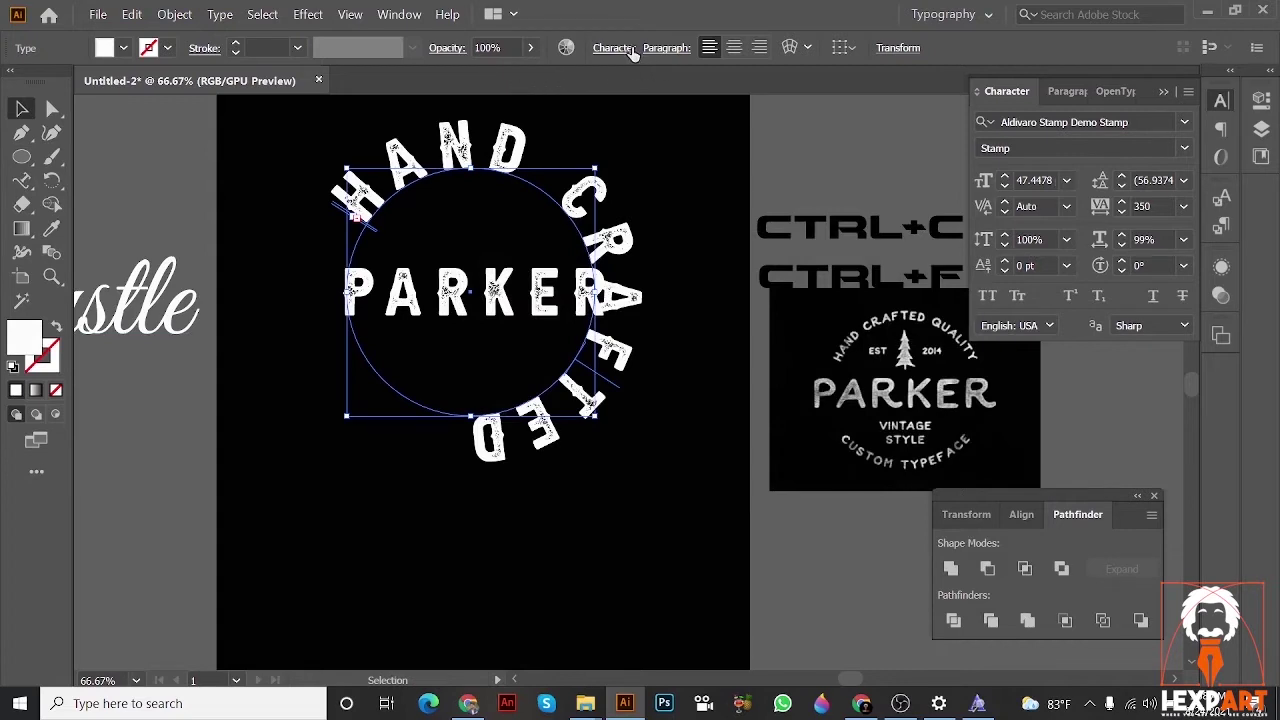
- Reduce the font size of the HAND CRAFTED QUALITY text to 14 pt and deselect it
click(1005, 186)
click(1005, 186)
click(1005, 186)
click(1005, 186)
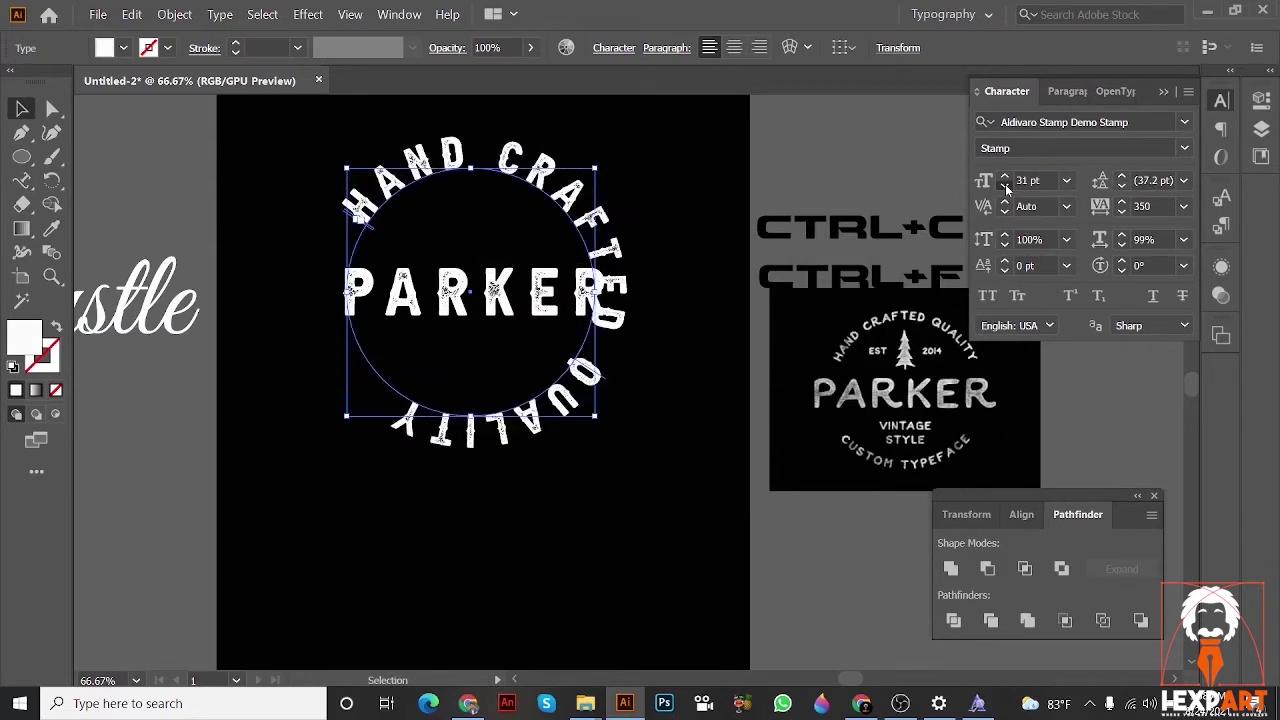
click(1005, 186)
click(1005, 186)
click(1005, 186)
click(1005, 186)
click(1005, 186)
click(1005, 186)
click(1005, 186)
click(1005, 186)
click(1005, 186)
click(1005, 186)
click(1005, 186)
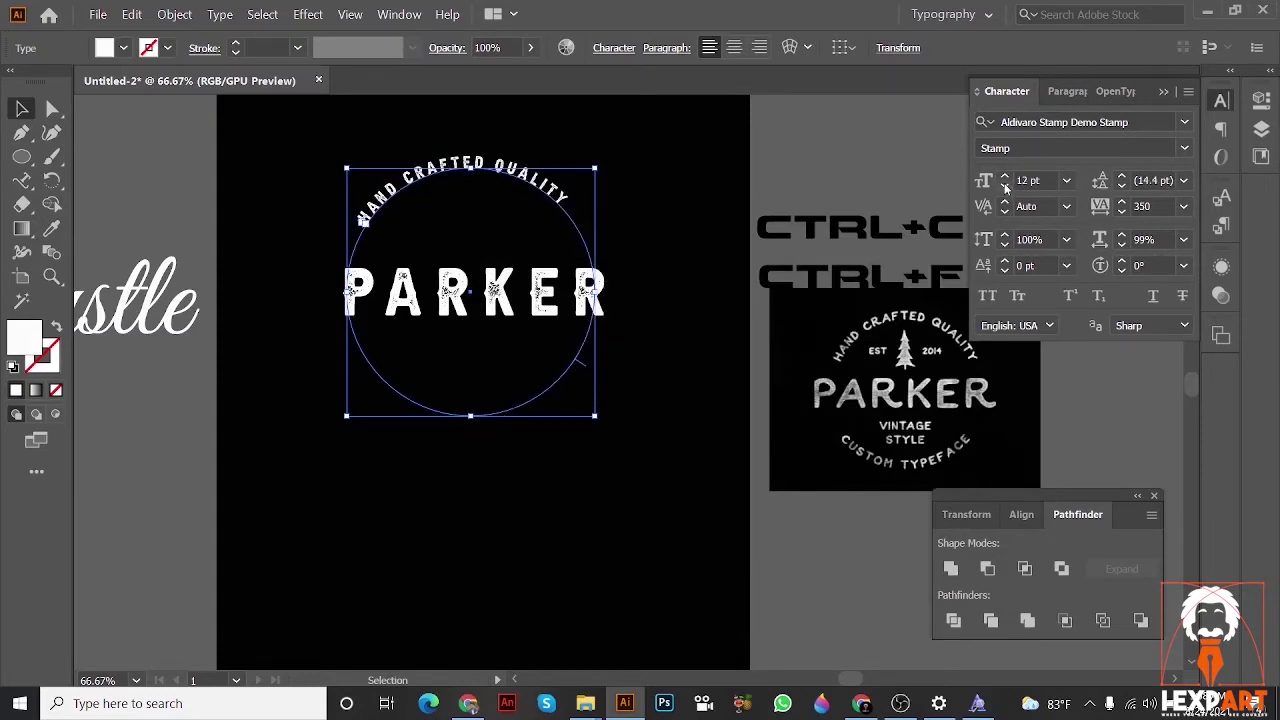
click(1005, 178)
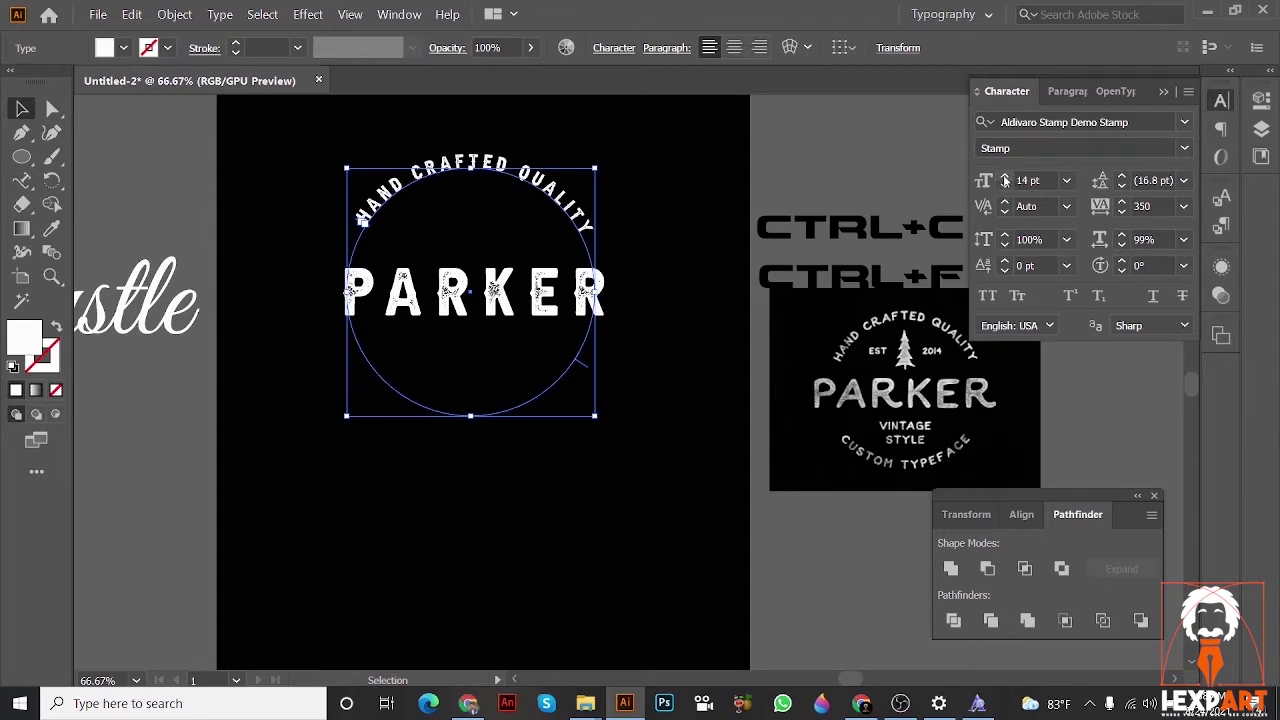
click(702, 225)
- Shift the HAND CRAFTED QUALITY text slightly clockwise along its circle using its path bracket, and deselect it
scroll(649, 229, up, 1)
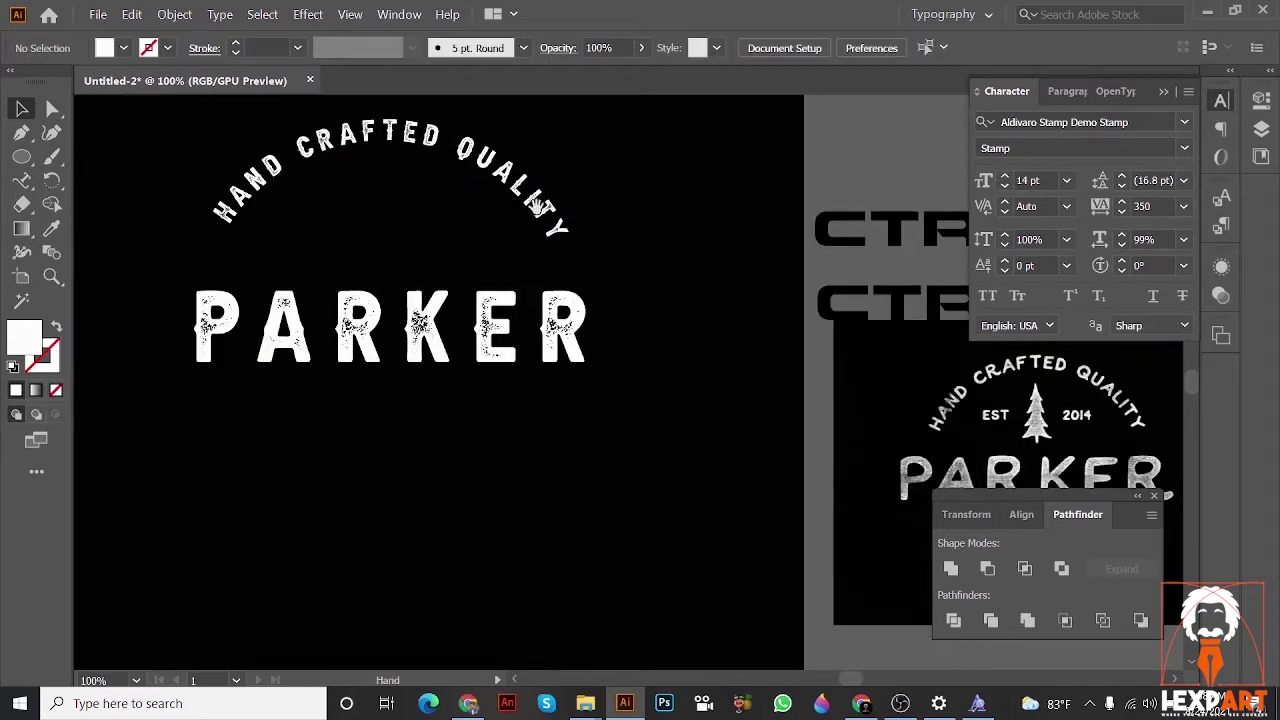
drag(536, 207, 649, 246)
click(655, 255)
scroll(560, 455, up, 1)
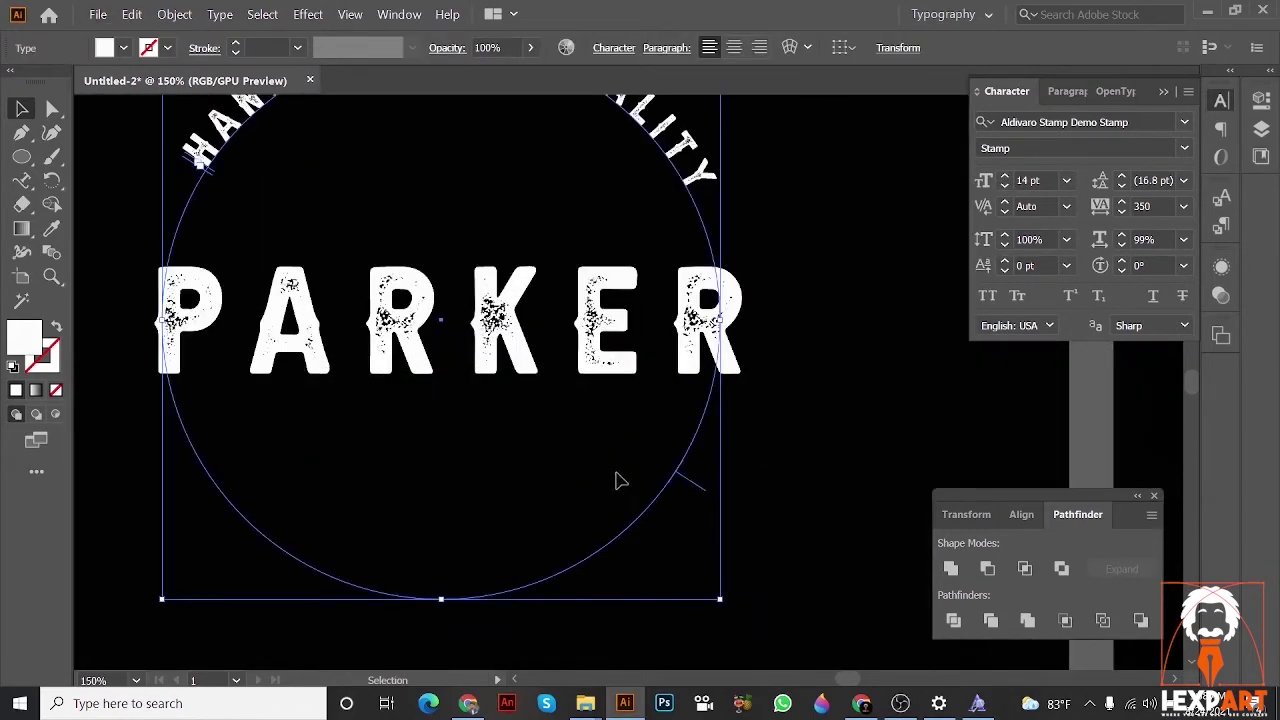
scroll(716, 486, up, 2)
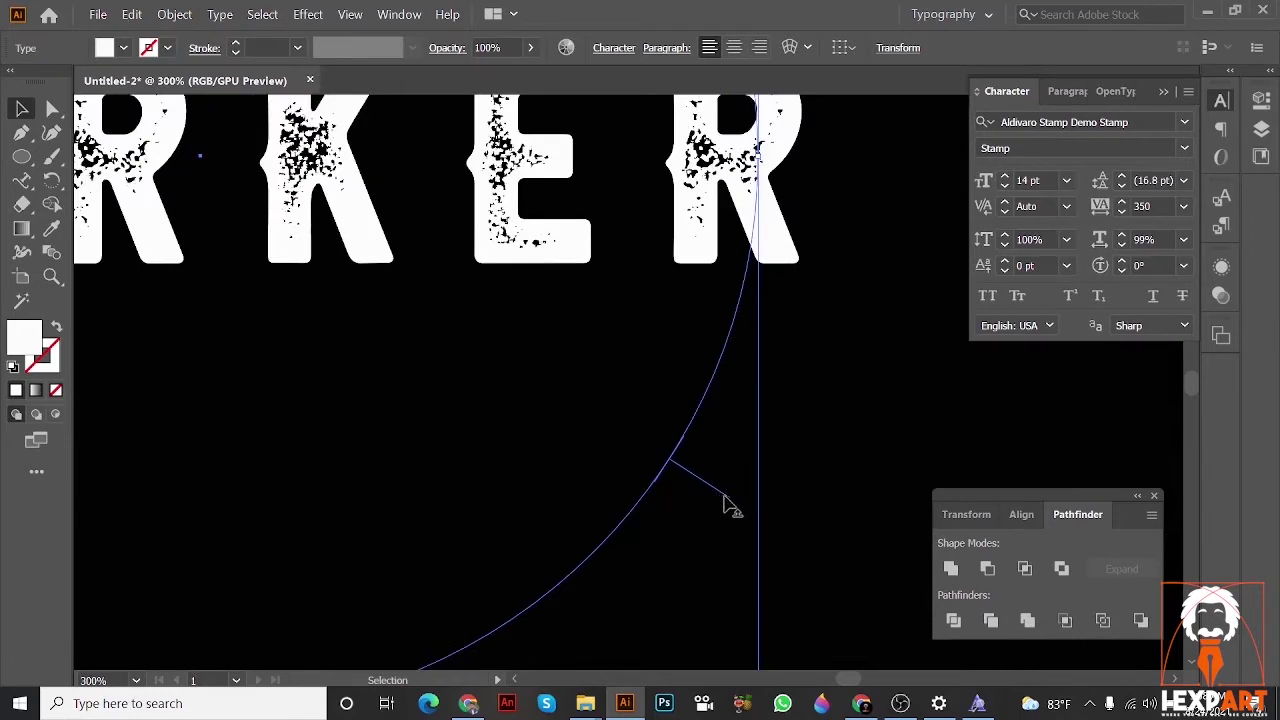
scroll(729, 500, down, 2)
scroll(240, 168, up, 1)
drag(218, 180, 386, 312)
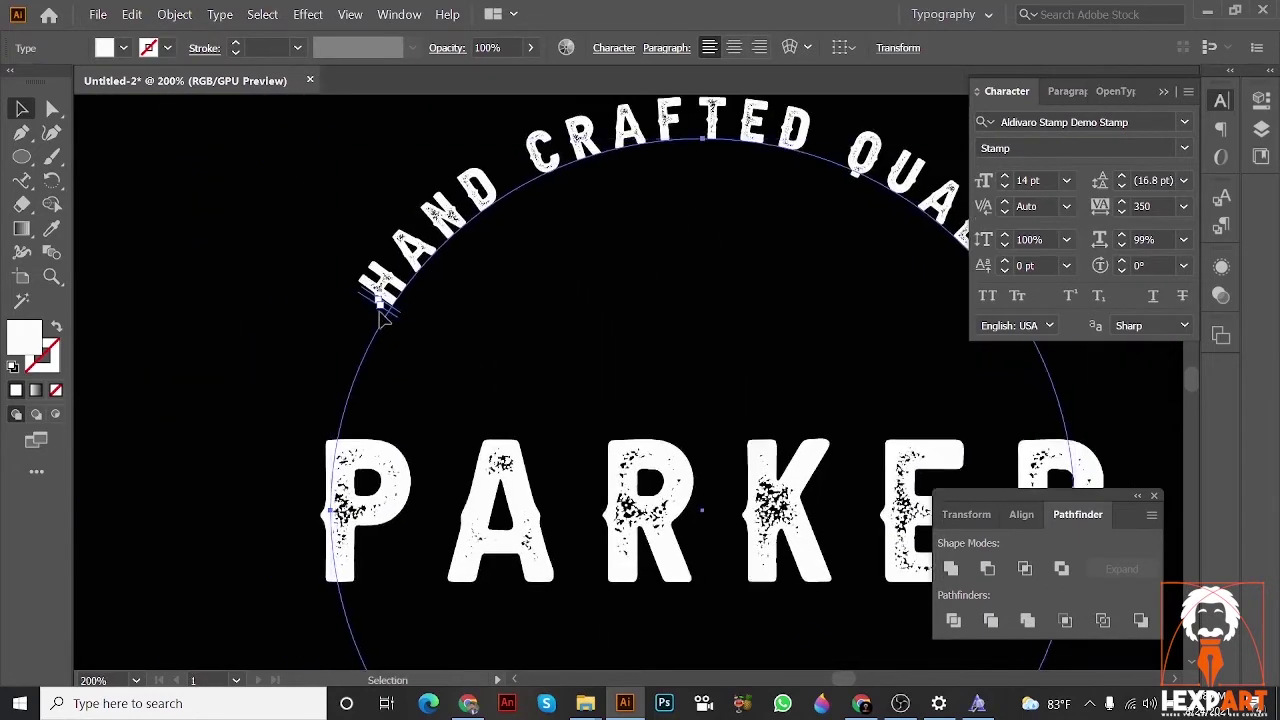
scroll(380, 304, up, 3)
scroll(343, 262, down, 5)
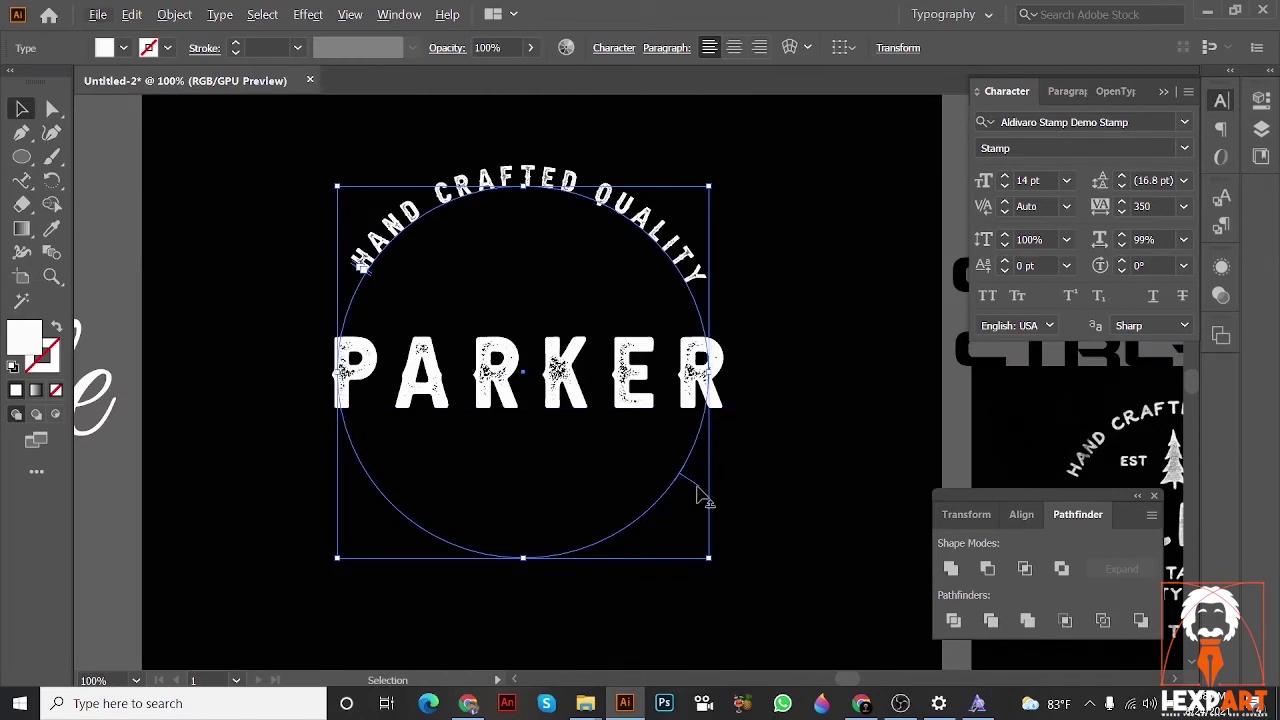
drag(698, 498, 732, 521)
click(838, 392)
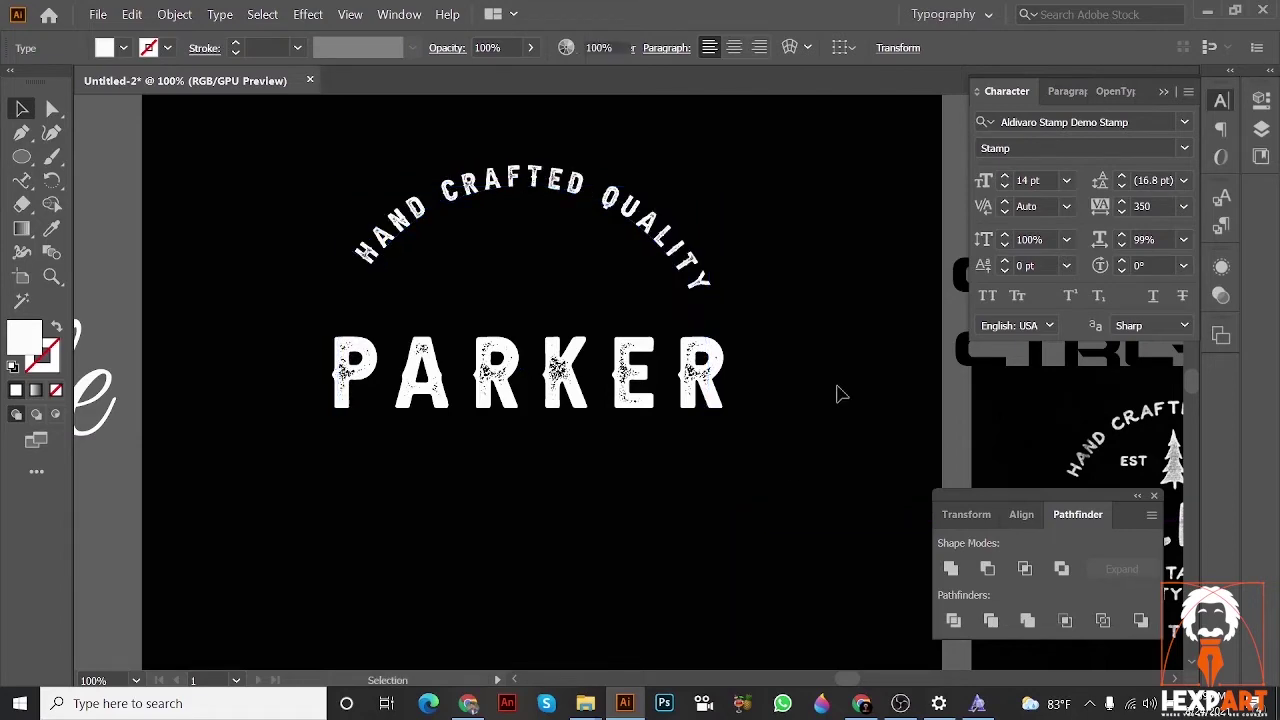
- Try to shift the starting bracket of the HAND CRAFTED QUALITY text along its circle, and undo the change
click(656, 239)
scroll(375, 262, up, 5)
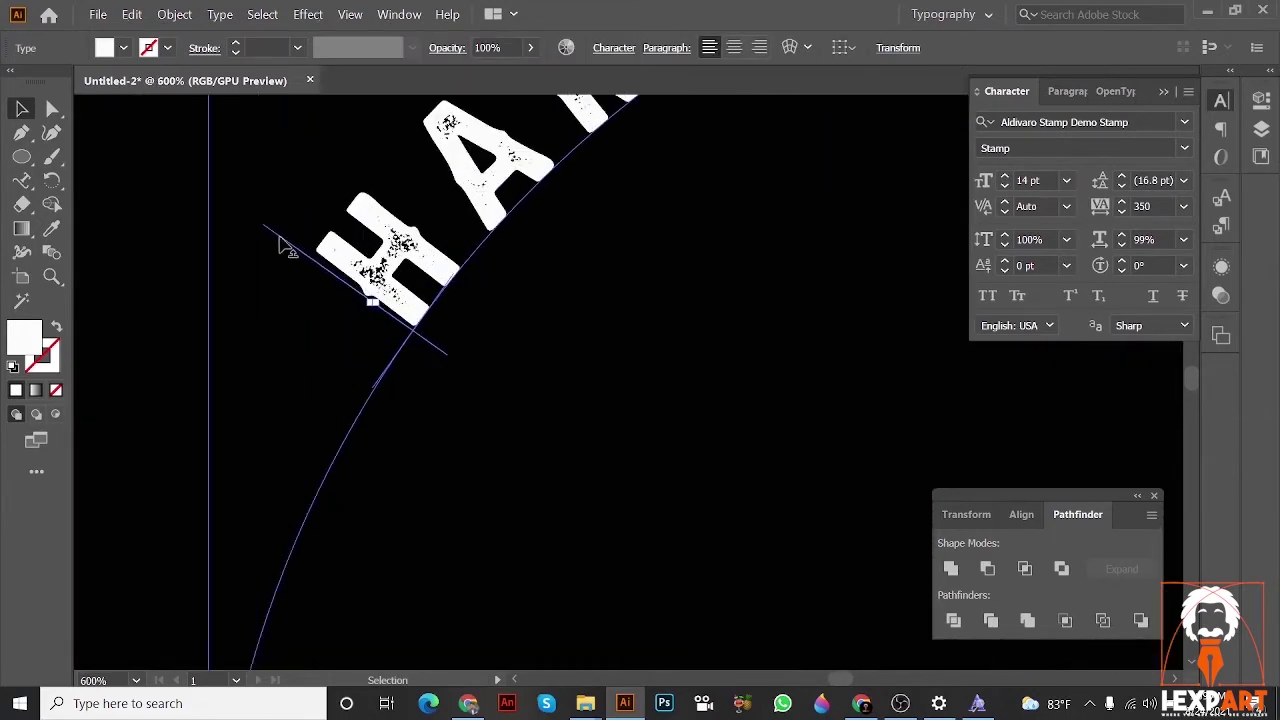
drag(280, 246, 402, 341)
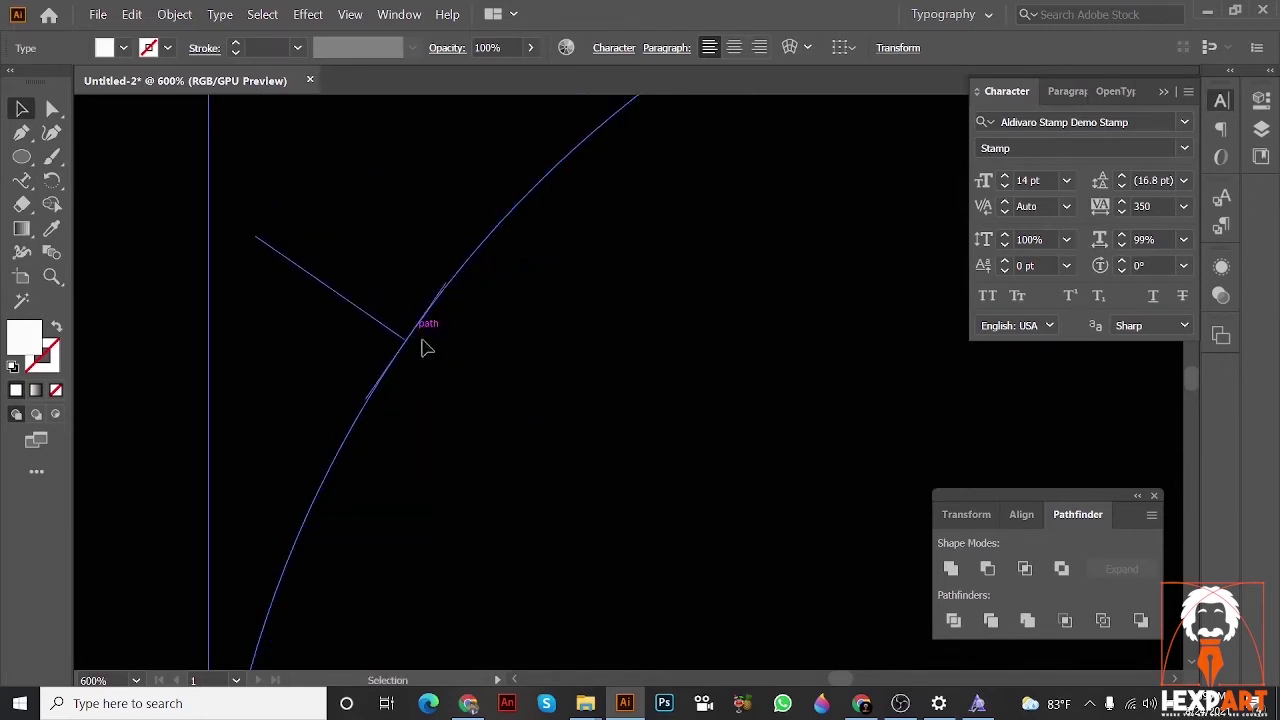
scroll(425, 346, down, 4)
scroll(464, 371, down, 1)
drag(556, 392, 489, 291)
key(ctrl+z)
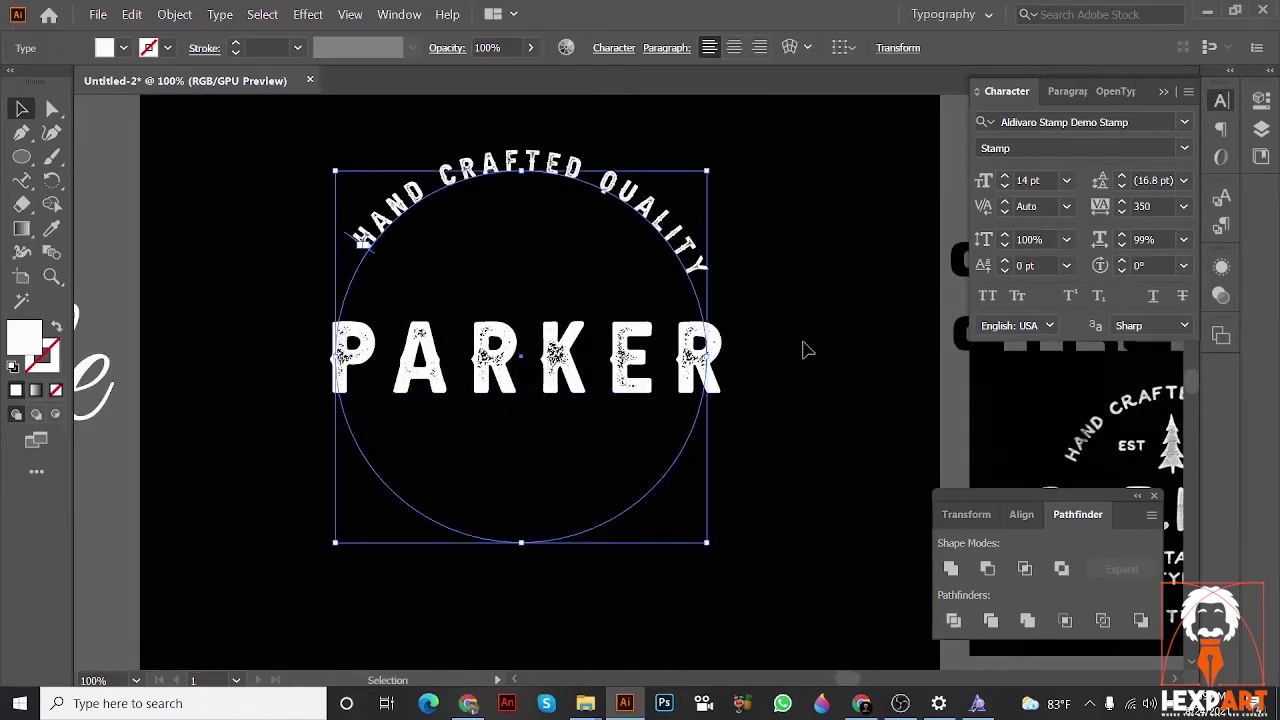
- Move the HAND CRAFTED QUALITY arc slightly down toward PARKER and deselect it
click(803, 349)
click(689, 270)
click(791, 457)
click(703, 290)
scroll(560, 535, up, 1)
scroll(550, 505, down, 1)
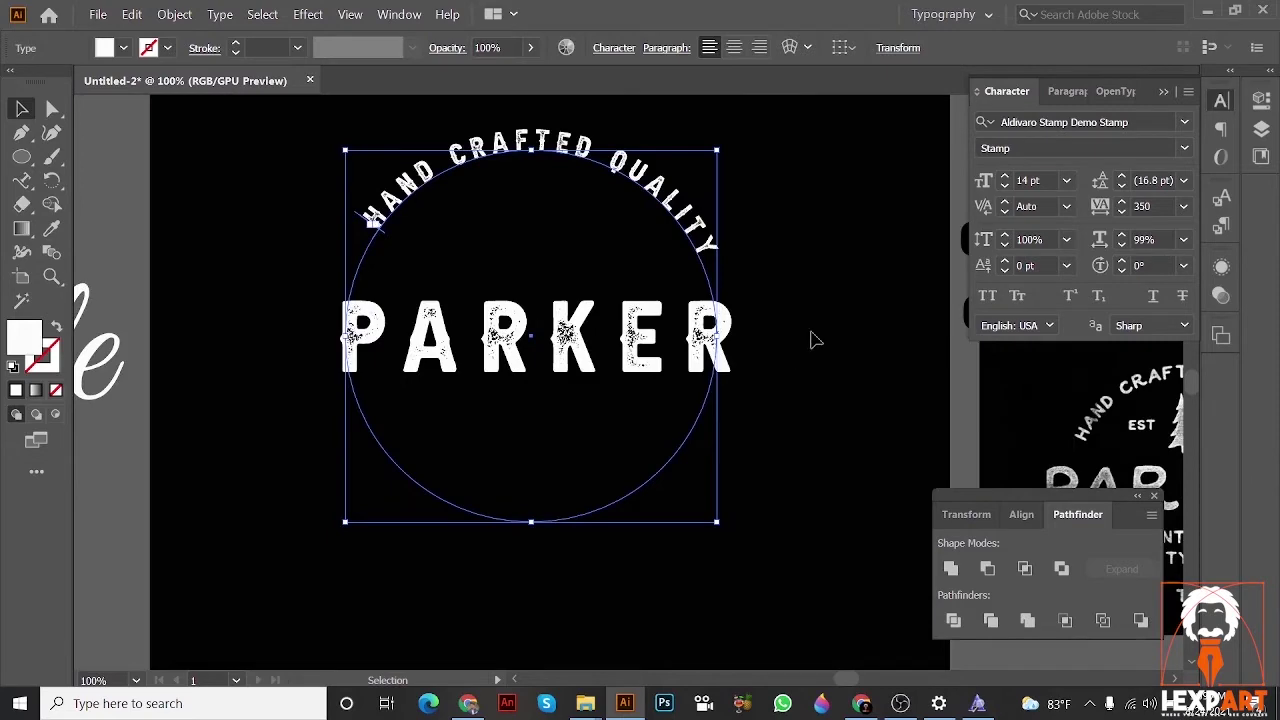
scroll(680, 475, up, 2)
scroll(790, 311, down, 1)
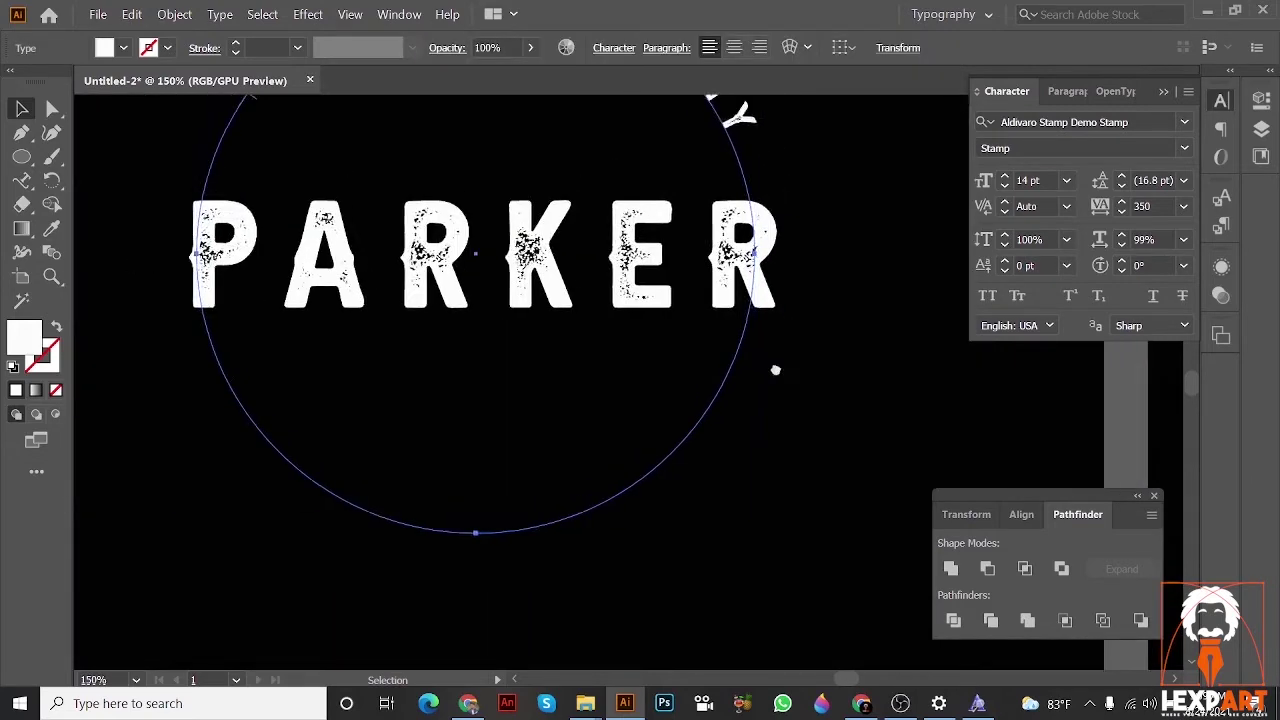
scroll(777, 366, up, 2)
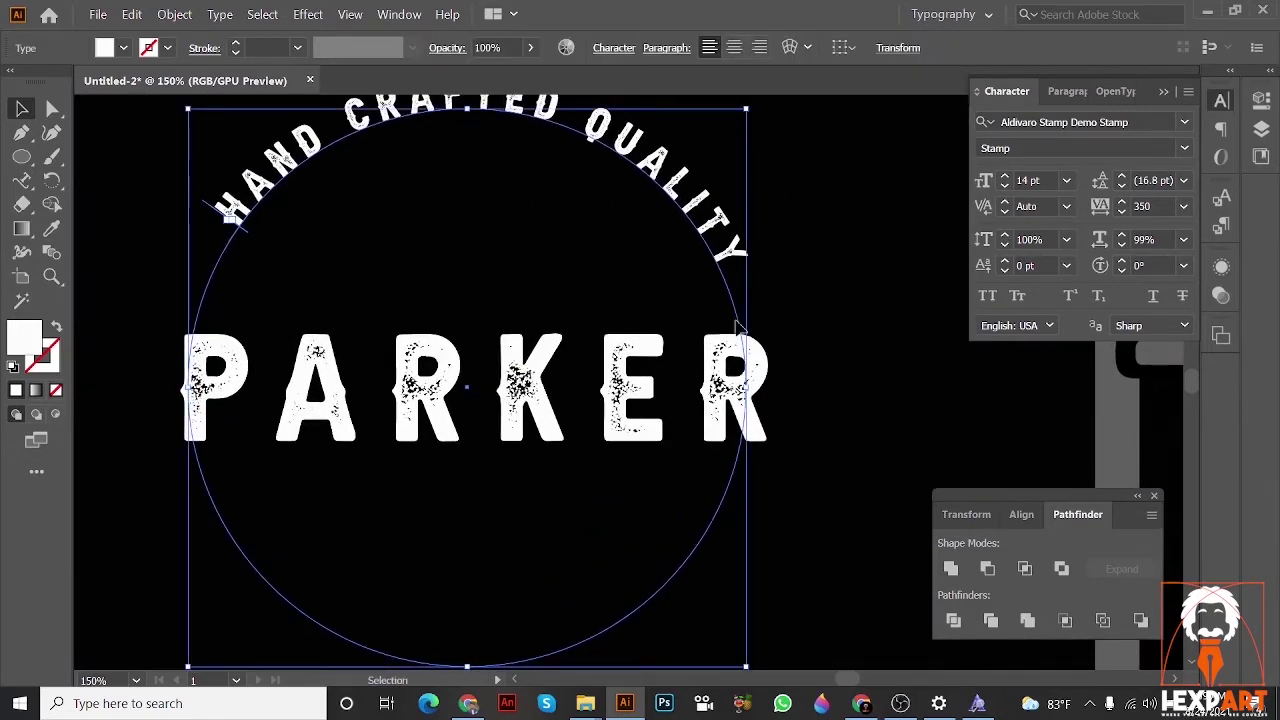
click(815, 315)
drag(675, 203, 663, 231)
click(765, 249)
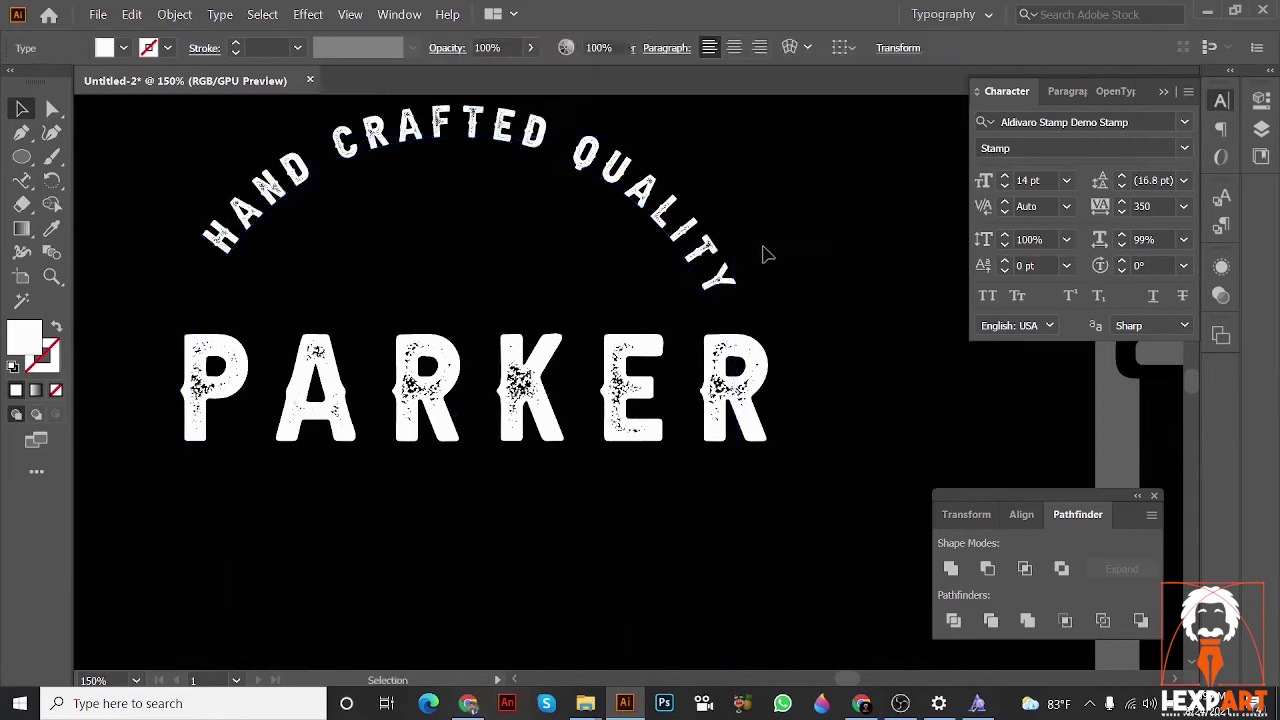
- Rotate the HAND CRAFTED QUALITY arc slightly counterclockwise, recentre it above PARKER, and deselect it
key(ctrl+0)
click(763, 228)
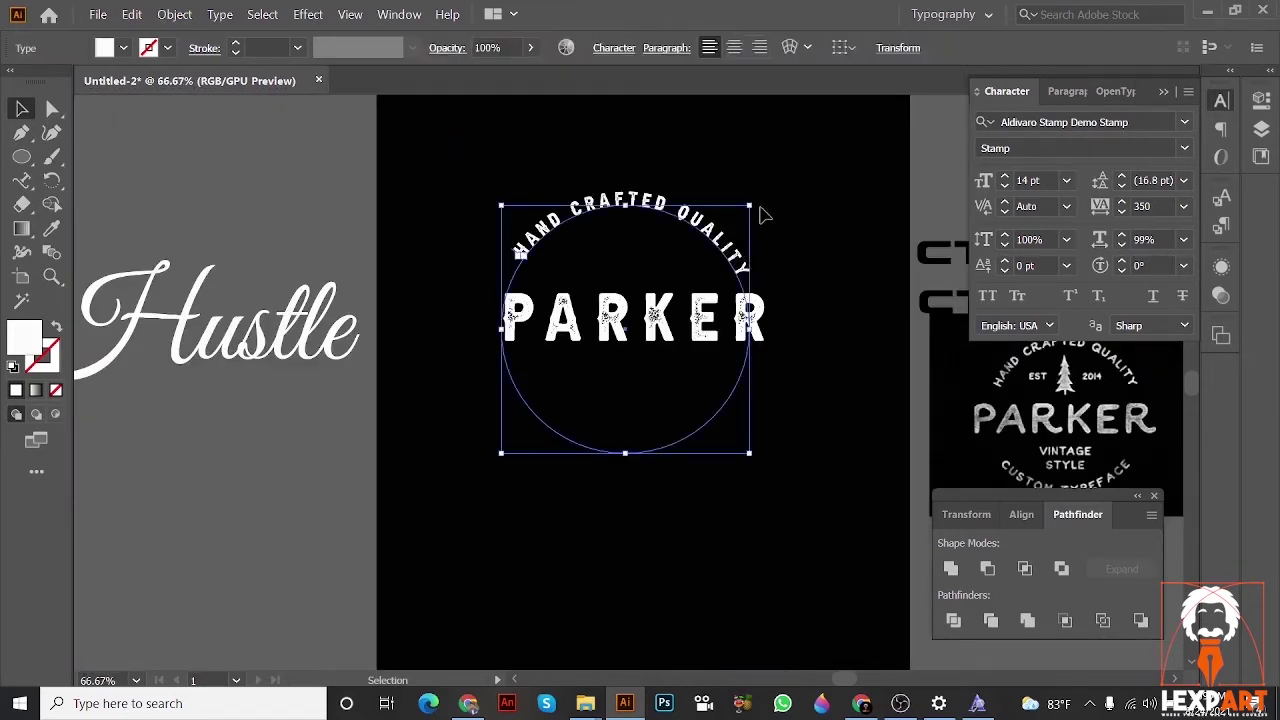
drag(757, 200, 757, 189)
click(766, 203)
mouse_move(691, 235)
mouse_down()
mouse_move(715, 235)
mouse_move(696, 227)
mouse_up()
drag(777, 227, 675, 234)
click(763, 222)
click(730, 242)
click(763, 252)
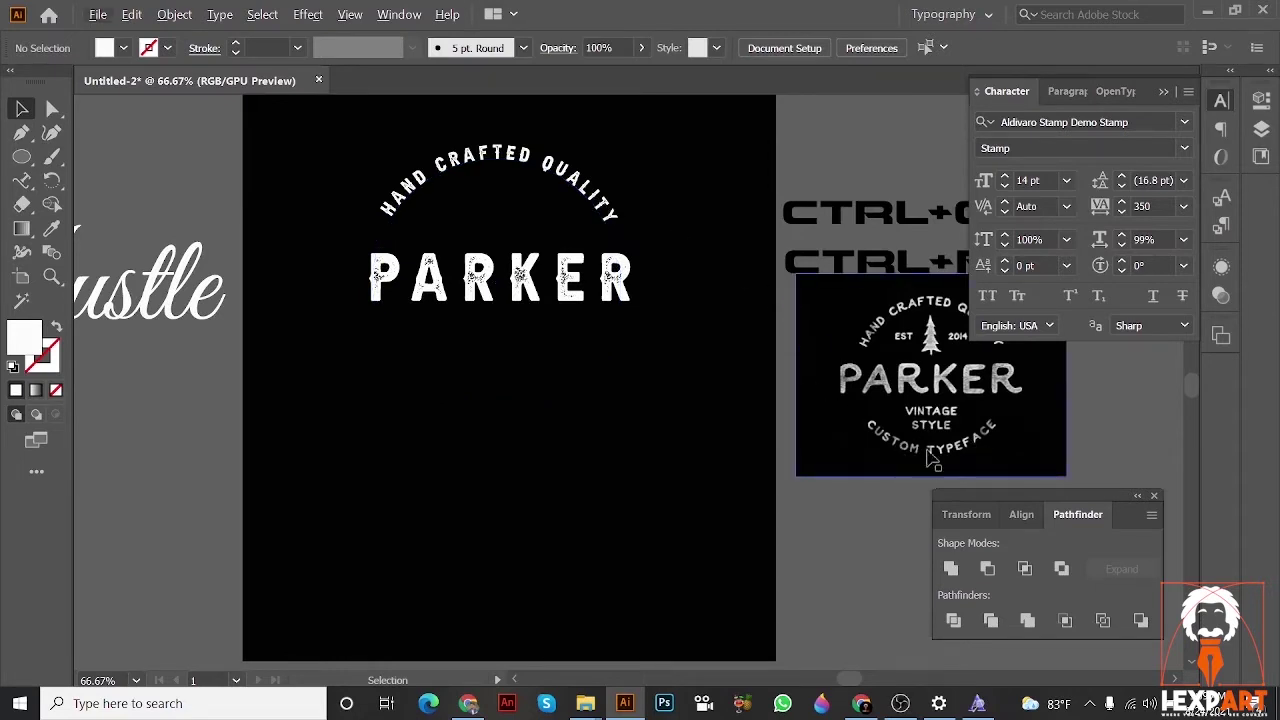
- Examine the layout of the Parker reference badge, especially its lower CUSTOM TYPEFACE arc, and compare it with the current design
scroll(971, 447, up, 2)
drag(957, 446, 778, 452)
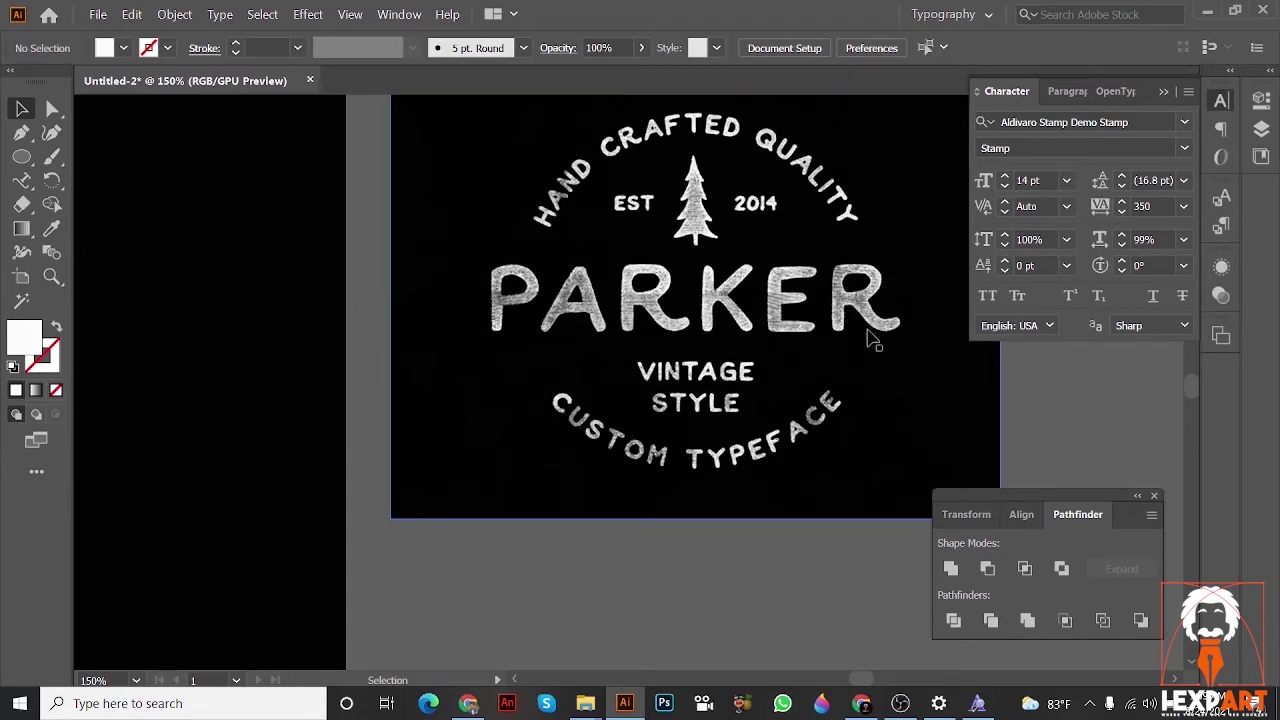
drag(682, 366, 827, 452)
scroll(823, 436, down, 2)
drag(702, 404, 762, 405)
scroll(676, 320, up, 1)
click(518, 214)
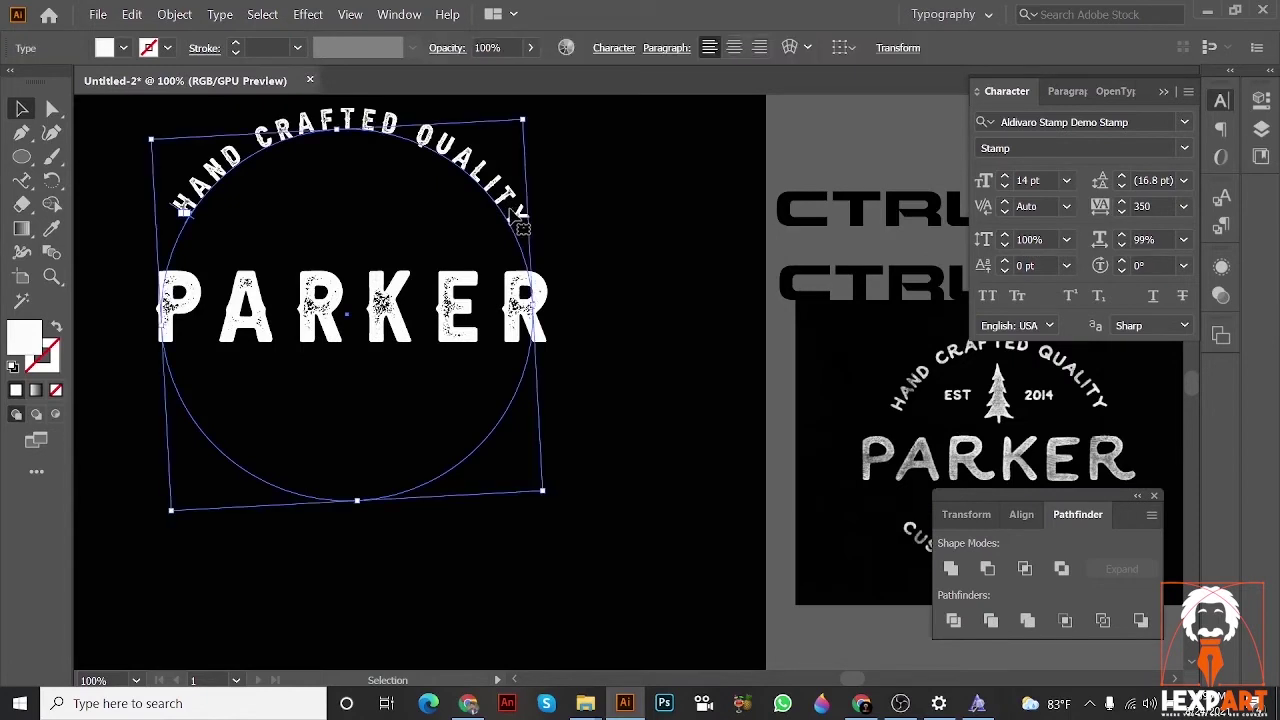
click(587, 208)
- Duplicate the HAND CRAFTED QUALITY circle text and place the copy in the empty area below PARKER
drag(528, 229, 617, 166)
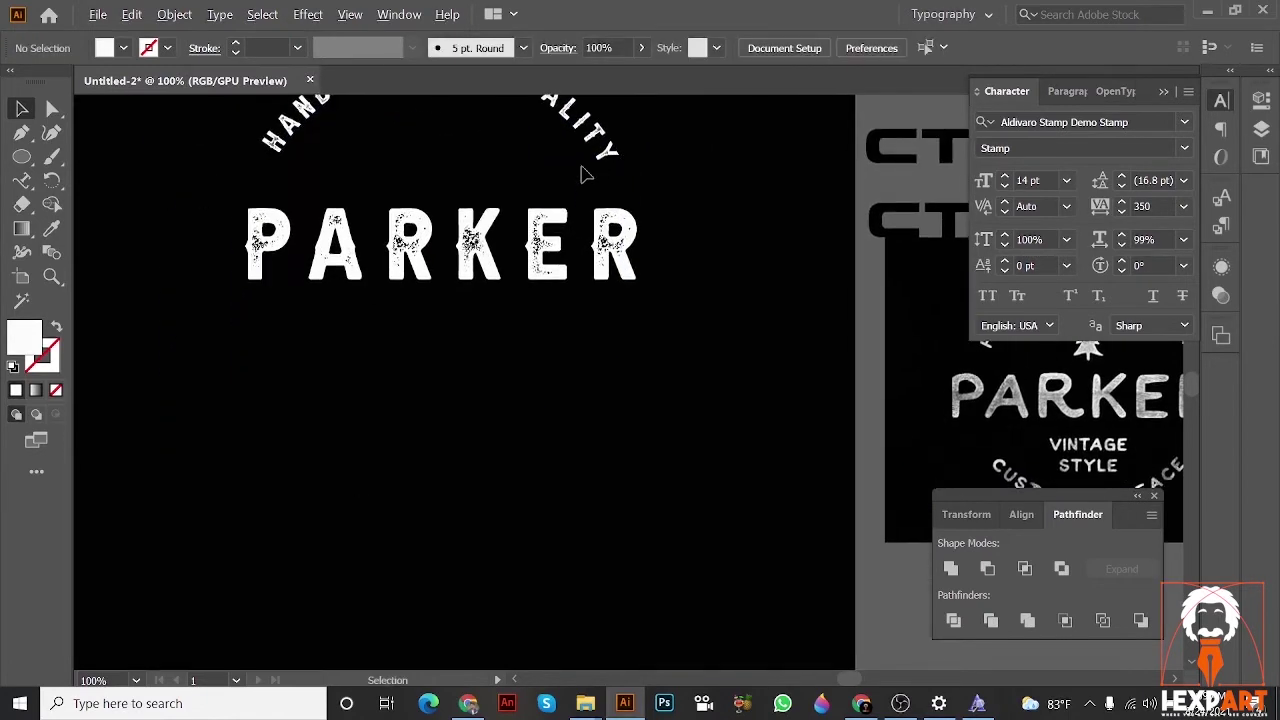
drag(603, 258, 613, 425)
drag(612, 430, 647, 418)
drag(643, 415, 573, 322)
drag(580, 371, 466, 391)
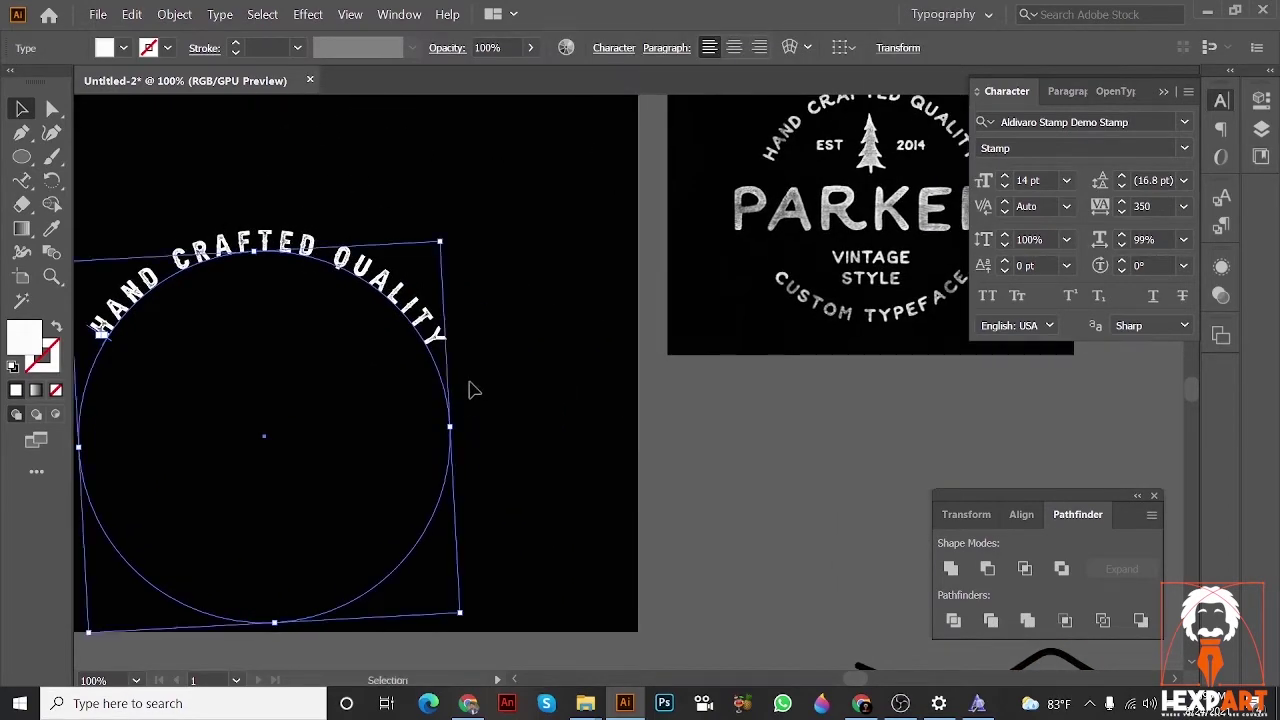
click(521, 370)
drag(386, 334, 480, 367)
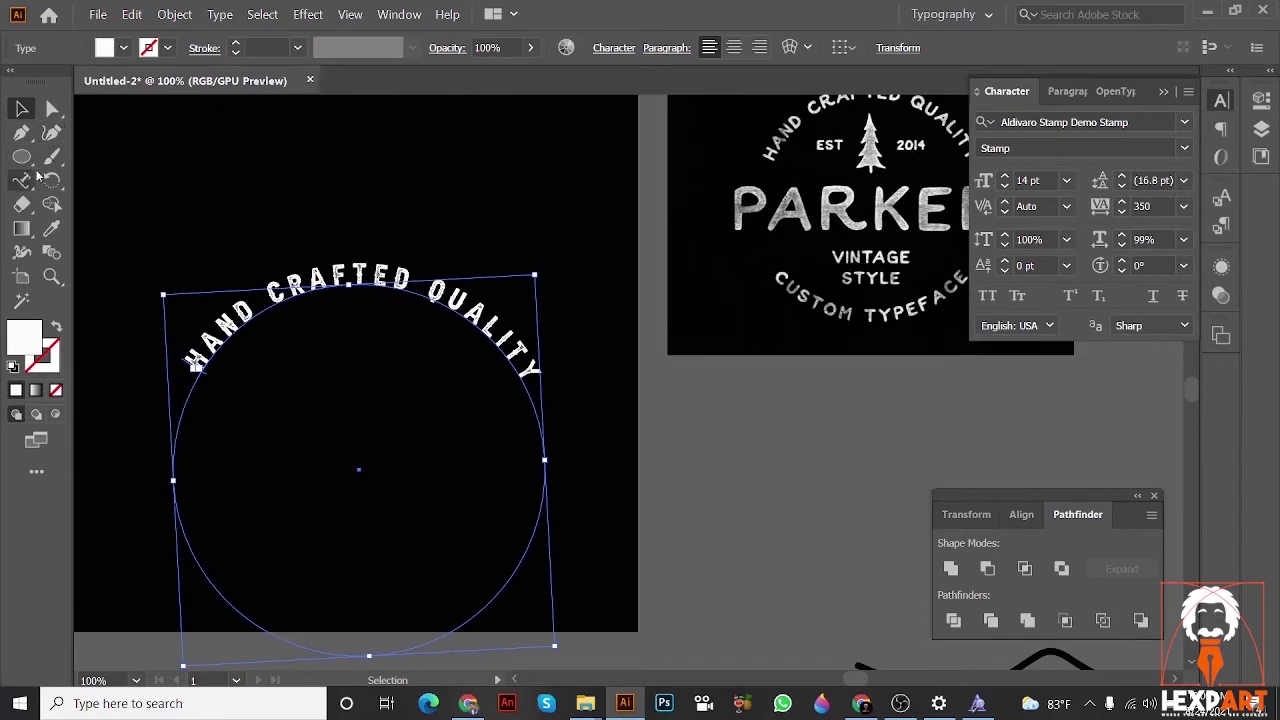
- Replace the wording of the duplicated circle text with CUSTOM TYPE FACE
click(21, 180)
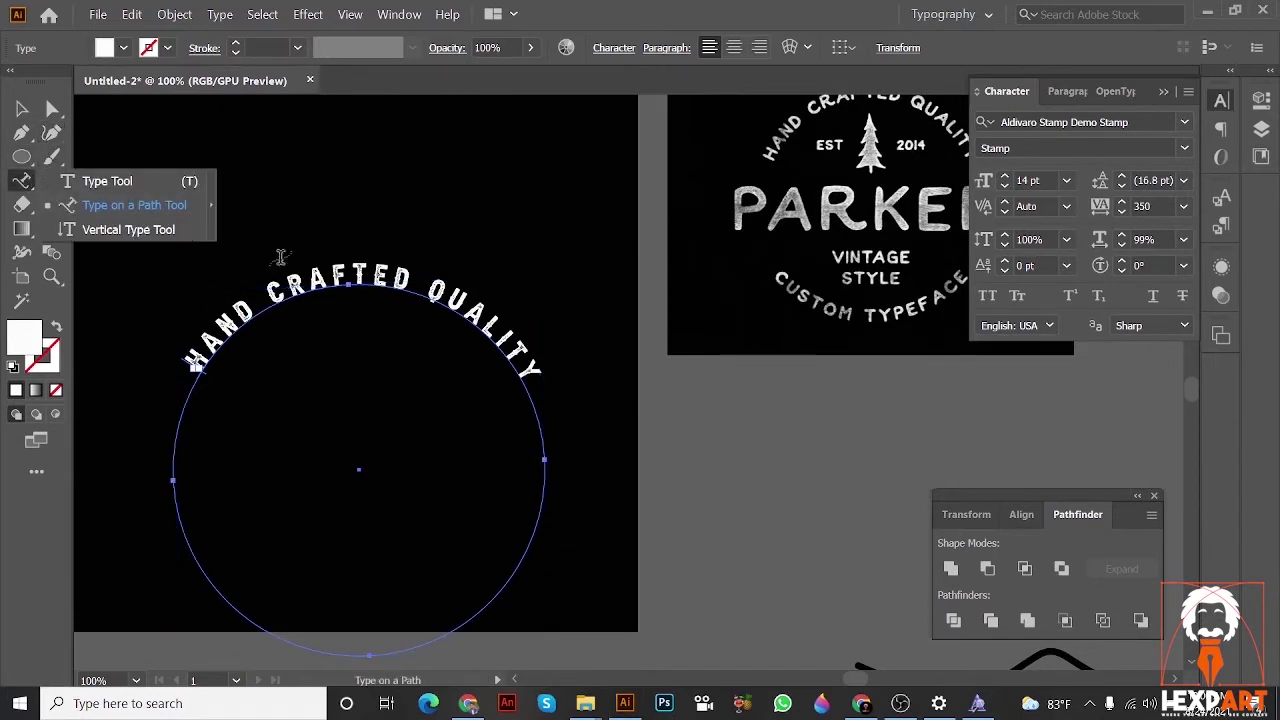
click(111, 180)
drag(527, 372, 201, 373)
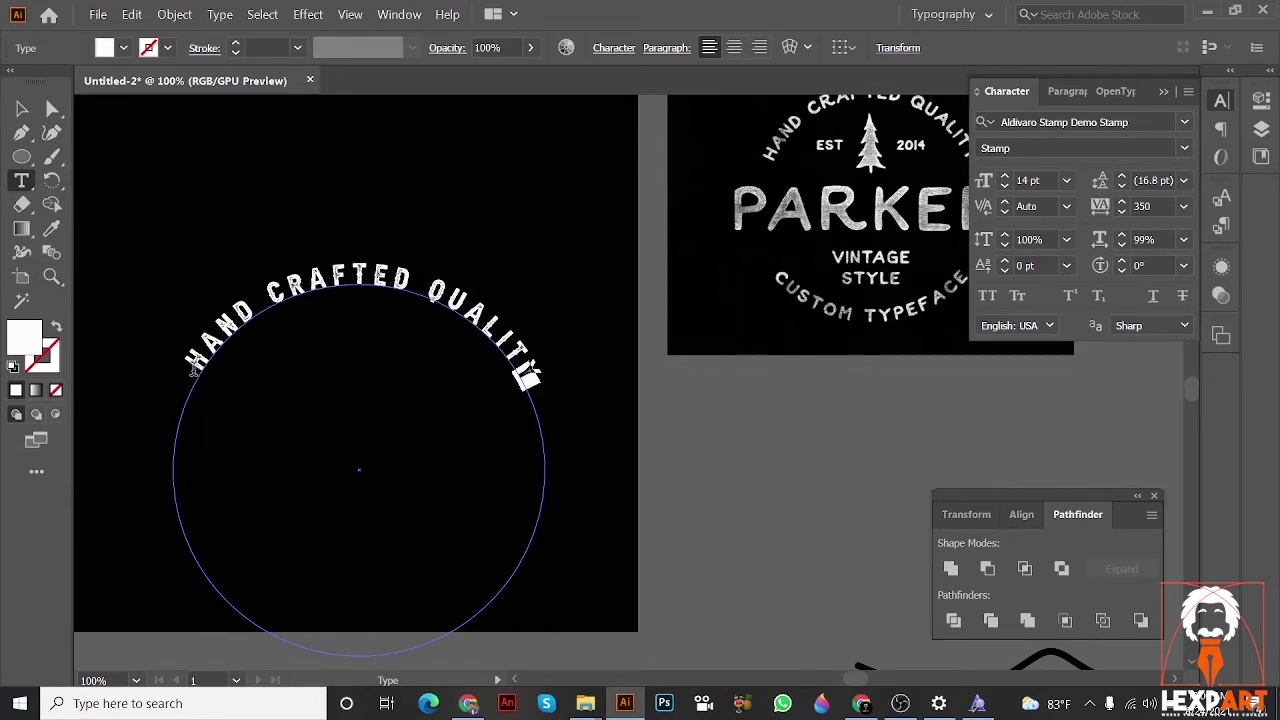
text(GUY)
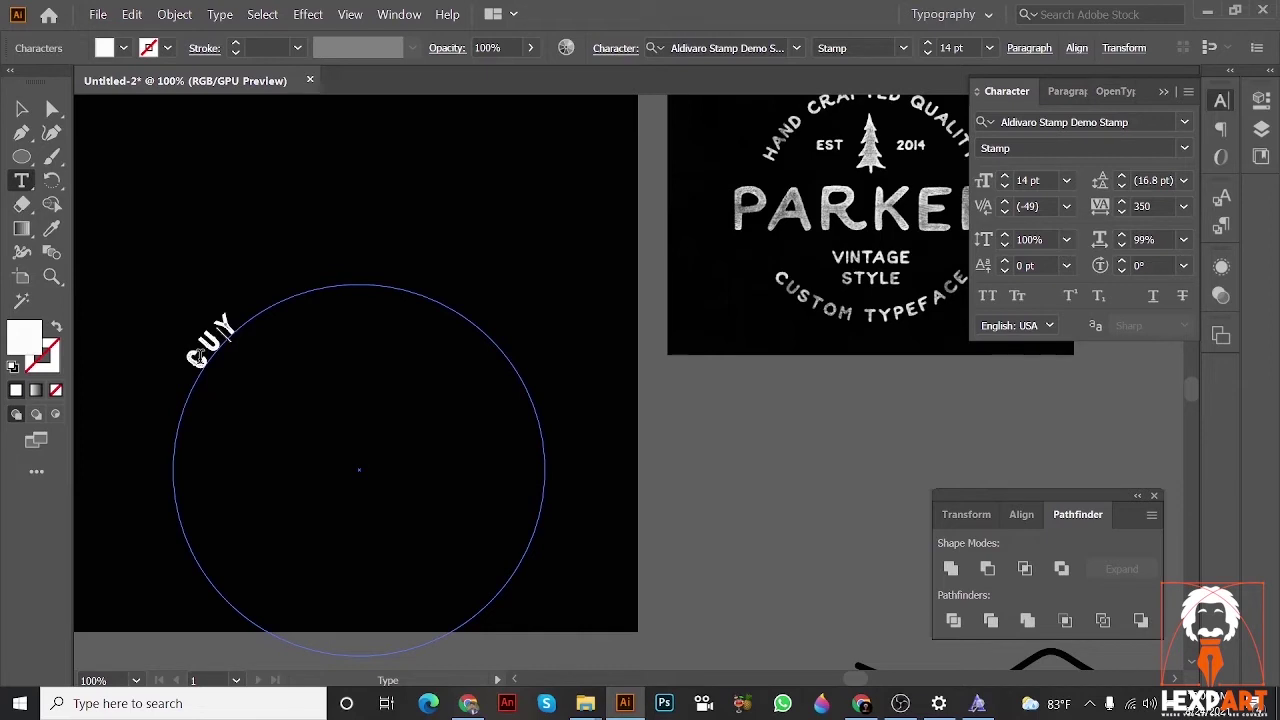
key(BackSpace)
text(CUSTOM TY)
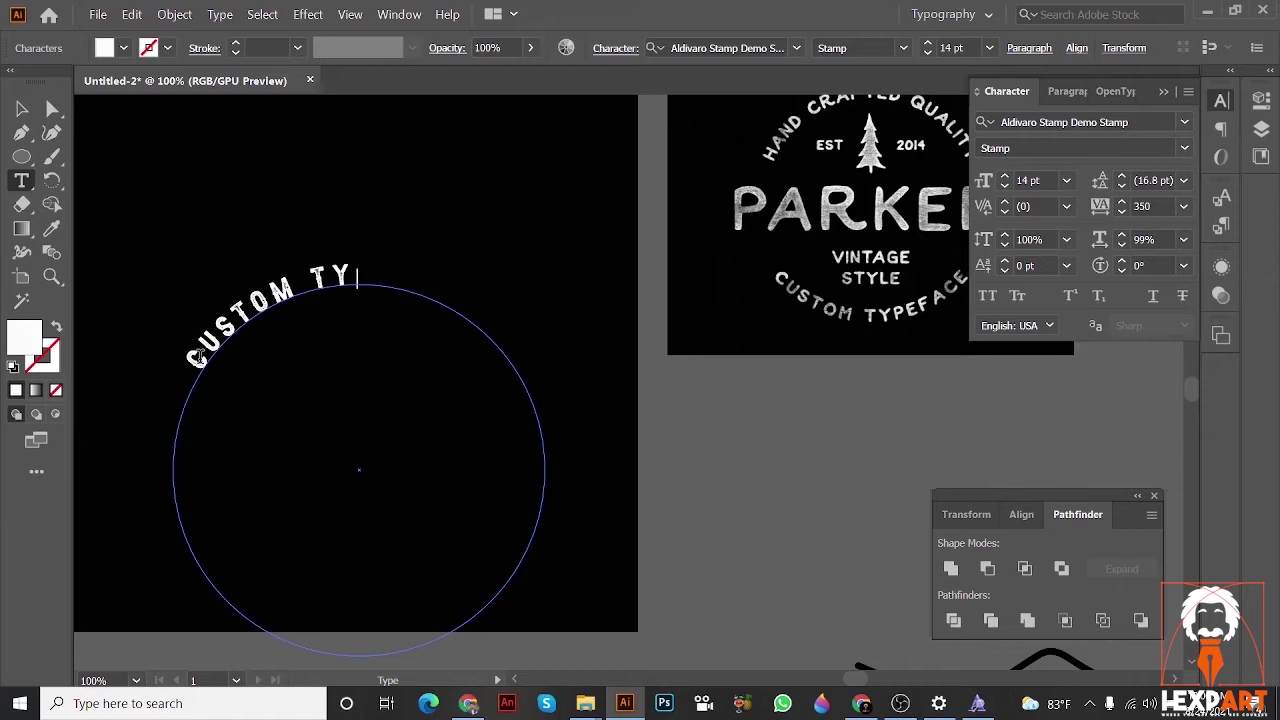
text(PE FAC)
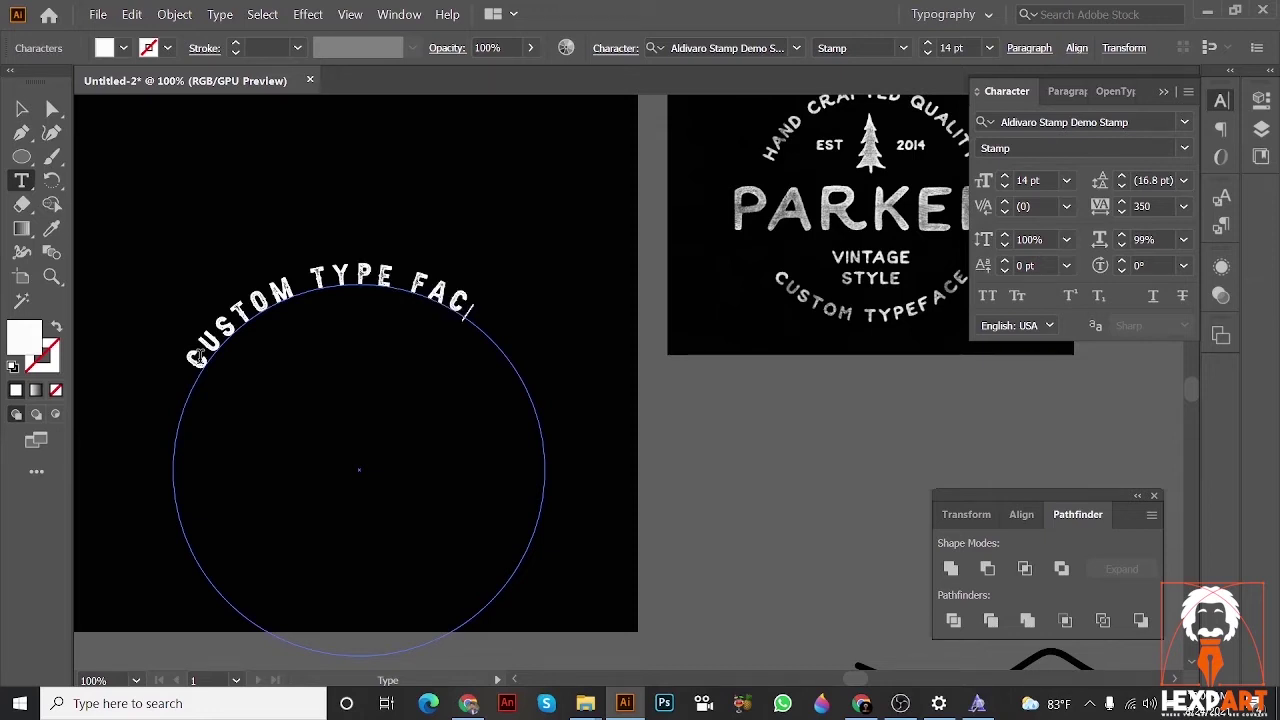
text(E)
click(21, 108)
- Flip the CUSTOM TYPE FACE text to the inside of its circle and centre it along the bottom curve
scroll(437, 304, down, 2)
scroll(500, 357, up, 1)
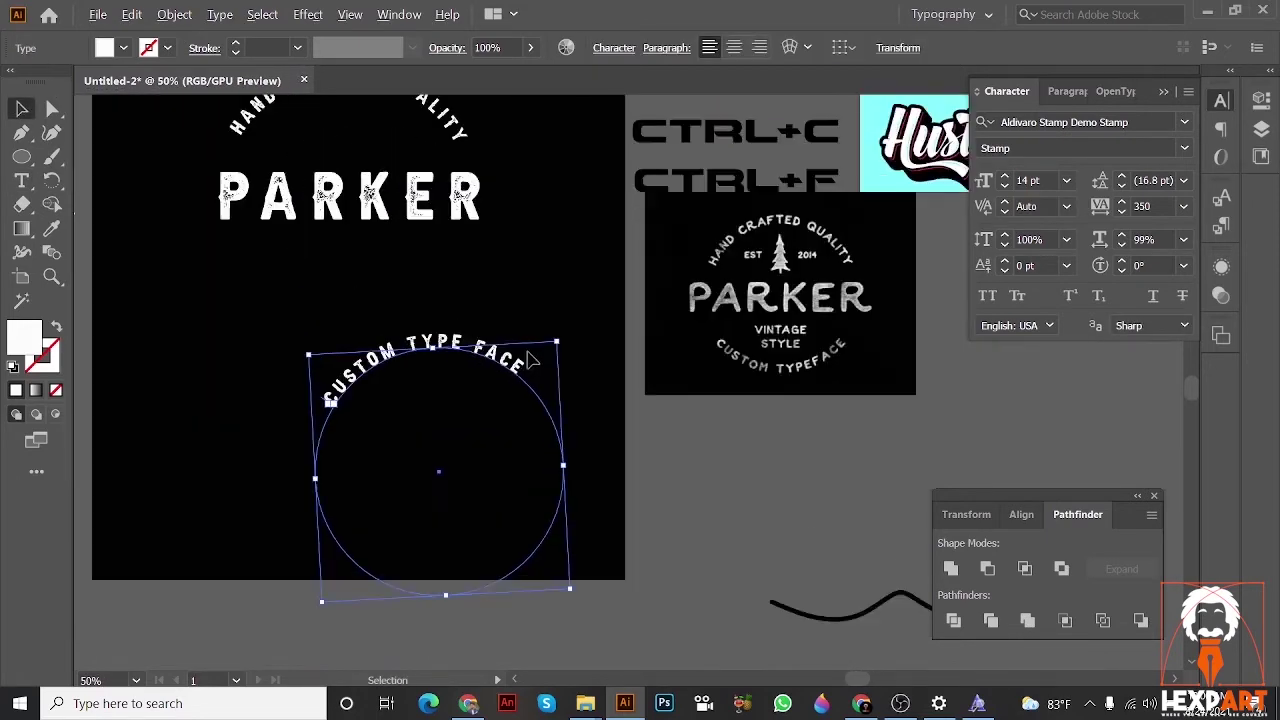
scroll(512, 380, up, 3)
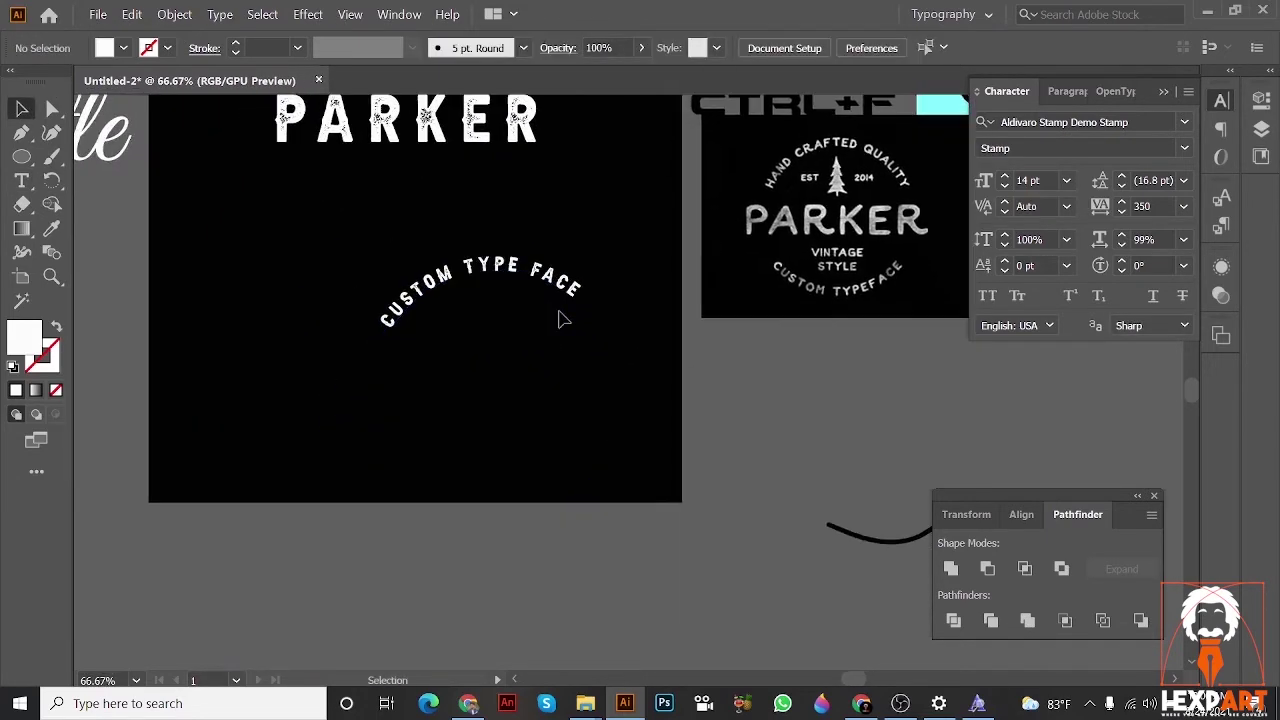
drag(626, 480, 620, 352)
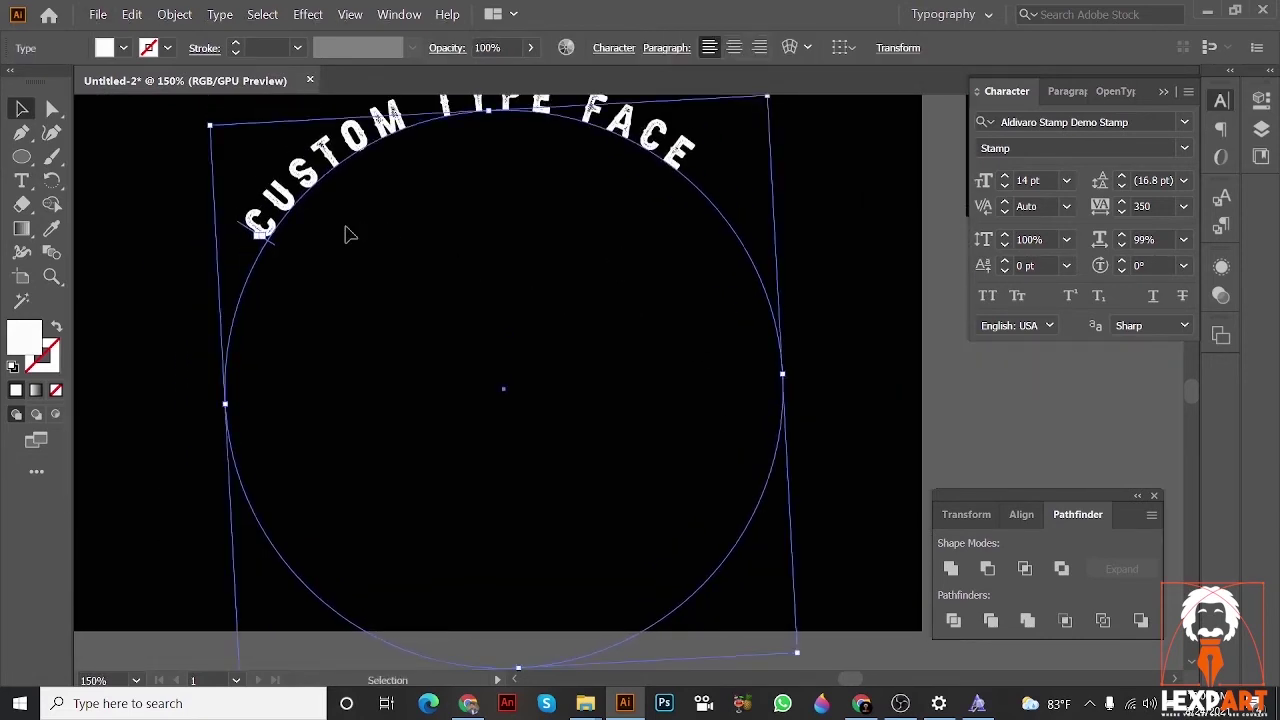
drag(240, 228, 550, 346)
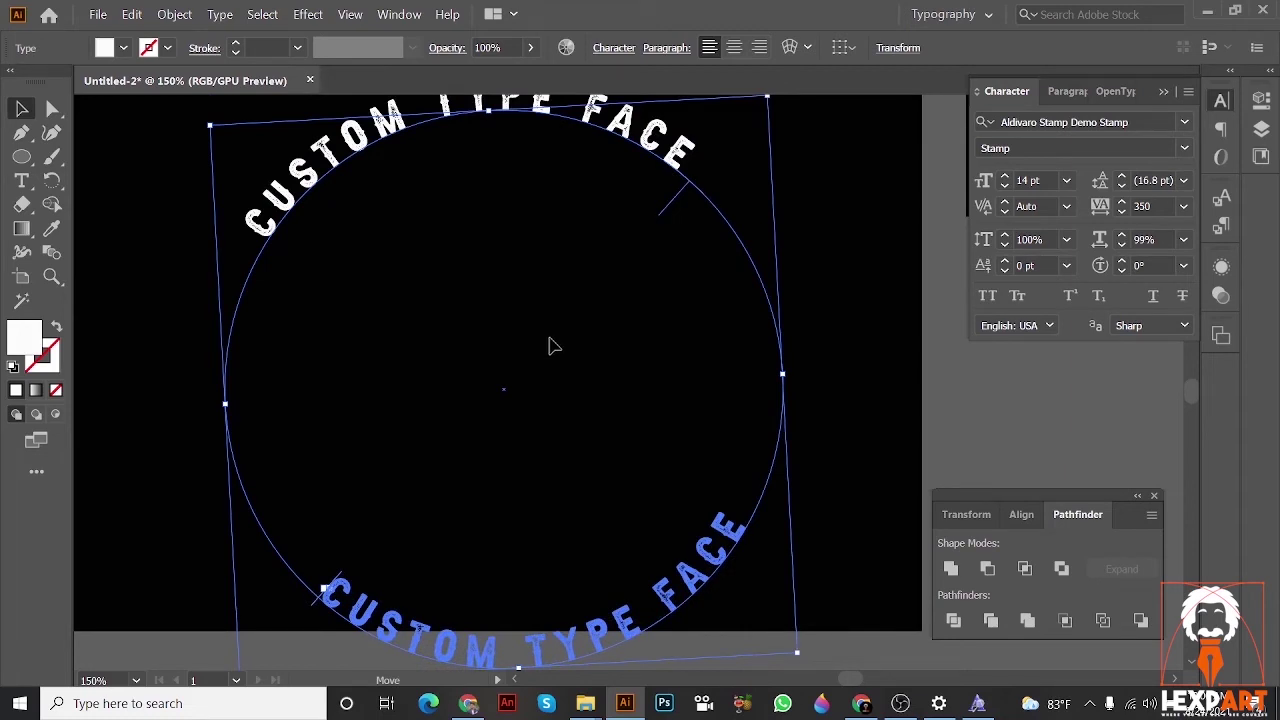
drag(549, 346, 562, 352)
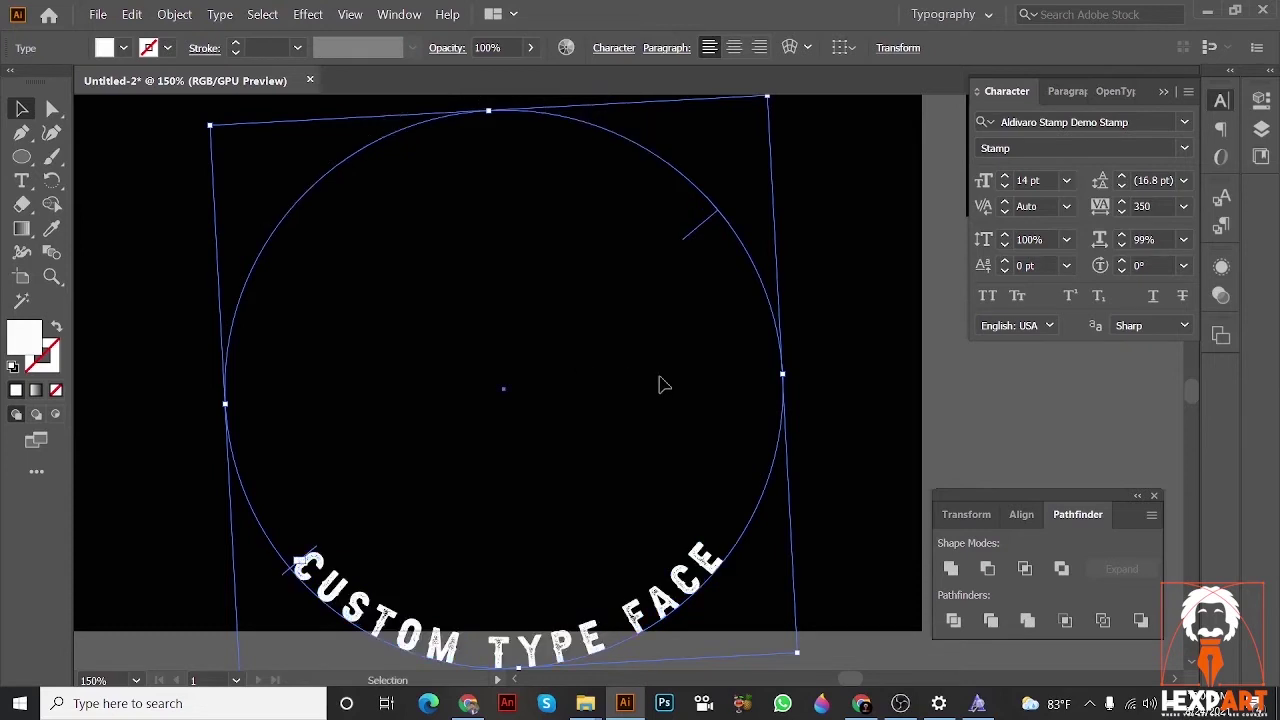
click(897, 360)
- Move the CUSTOM TYPE FACE arc up so it sits close beneath PARKER, and deselect it
key(ctrl+minus)
key(ctrl+minus)
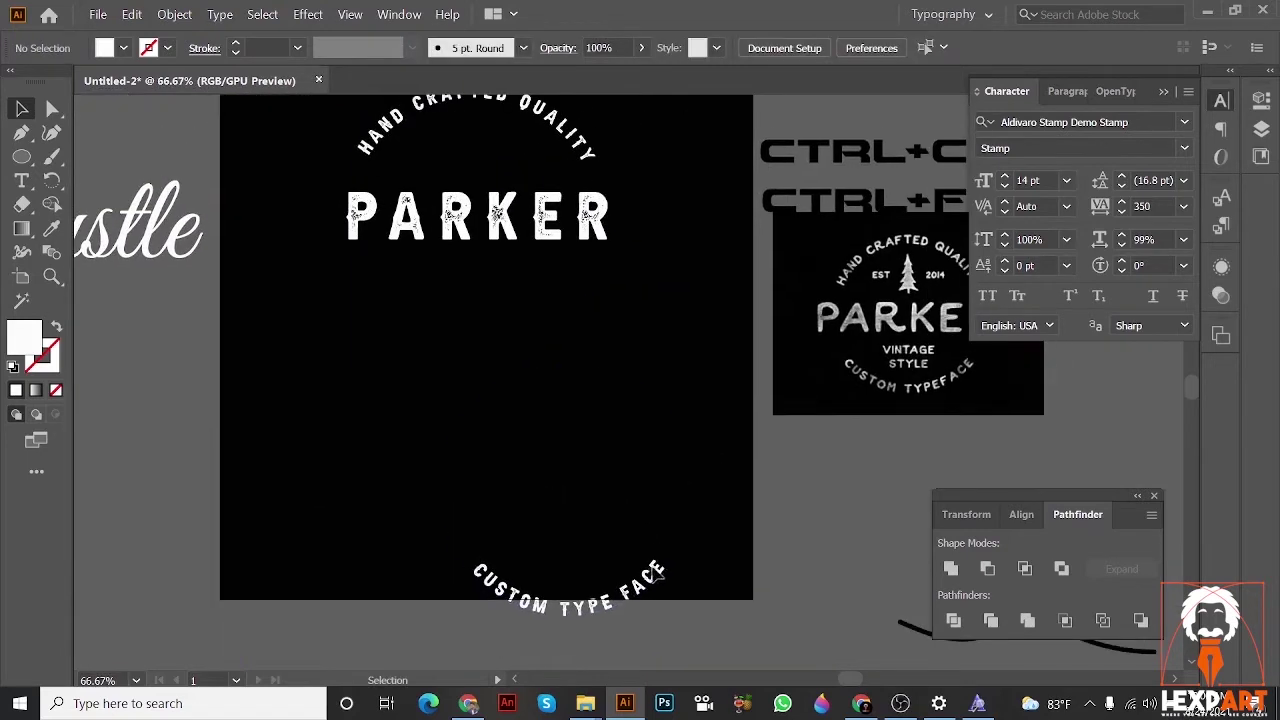
drag(642, 579, 544, 335)
click(720, 401)
drag(718, 336, 735, 424)
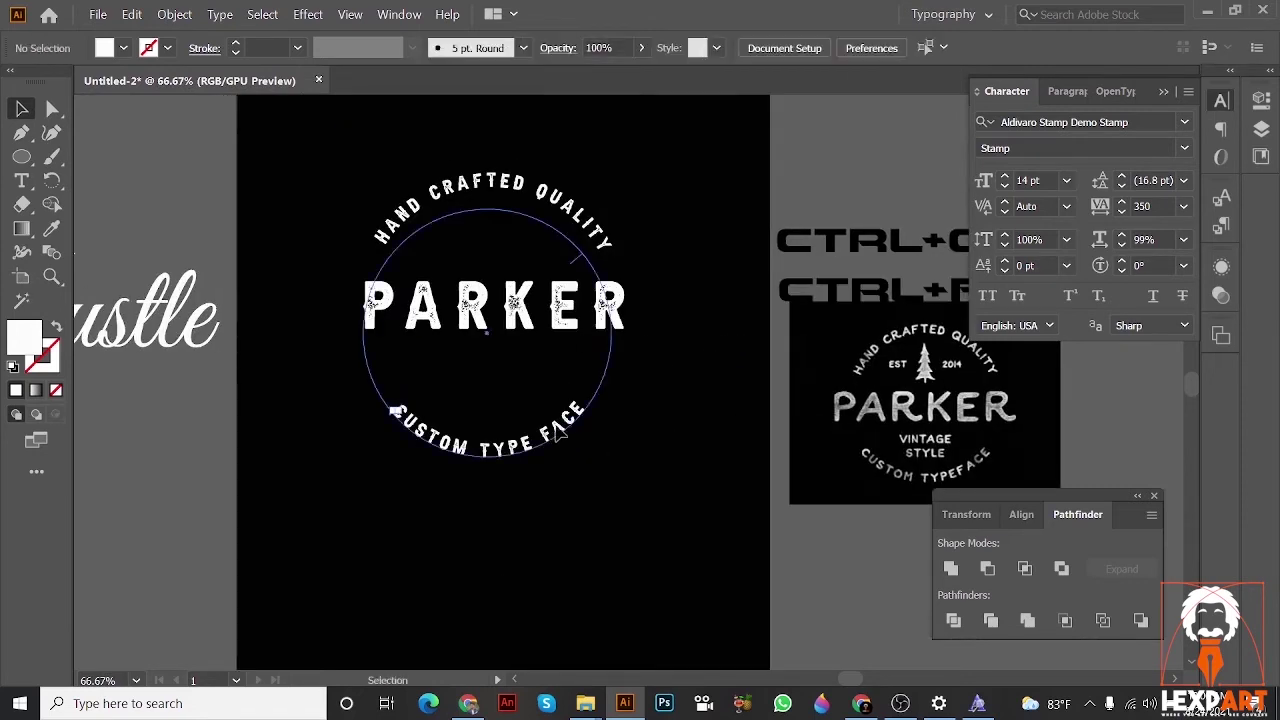
drag(558, 429, 567, 406)
click(769, 425)
drag(762, 422, 761, 427)
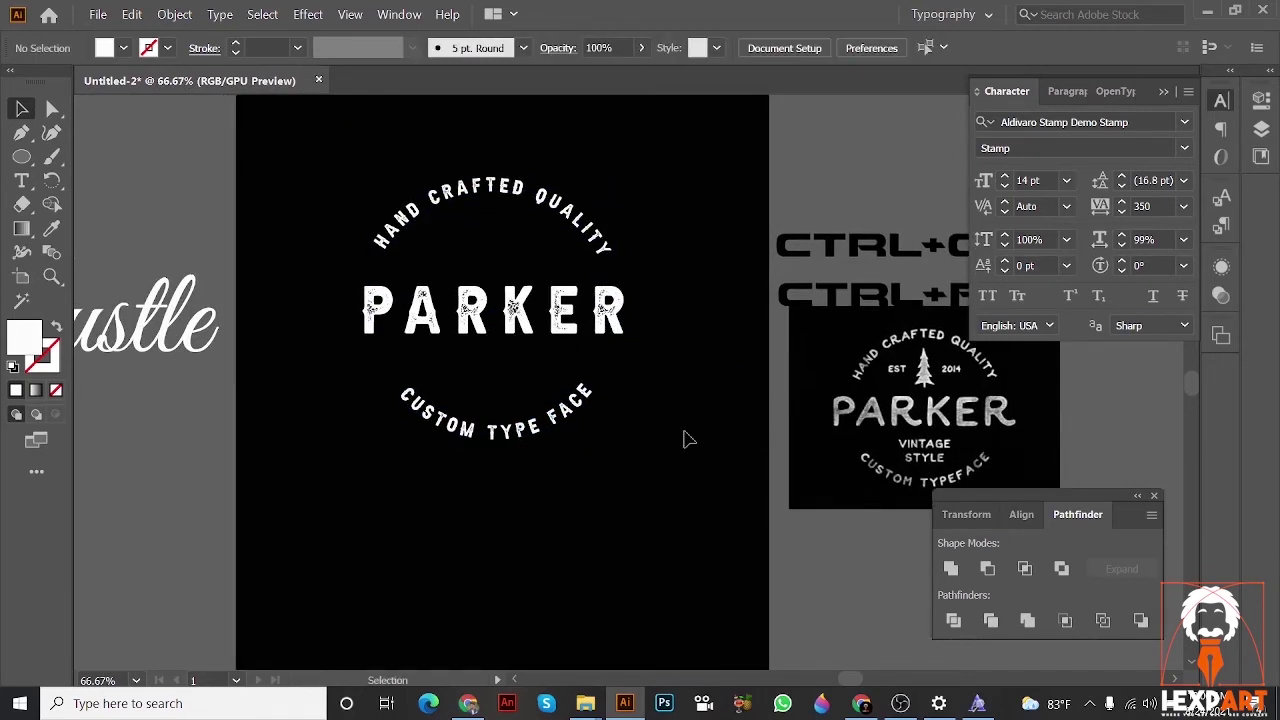
- Nudge the CUSTOM TYPE FACE arc sideways until it is centred under PARKER, and deselect it
drag(580, 409, 593, 408)
click(712, 416)
click(716, 430)
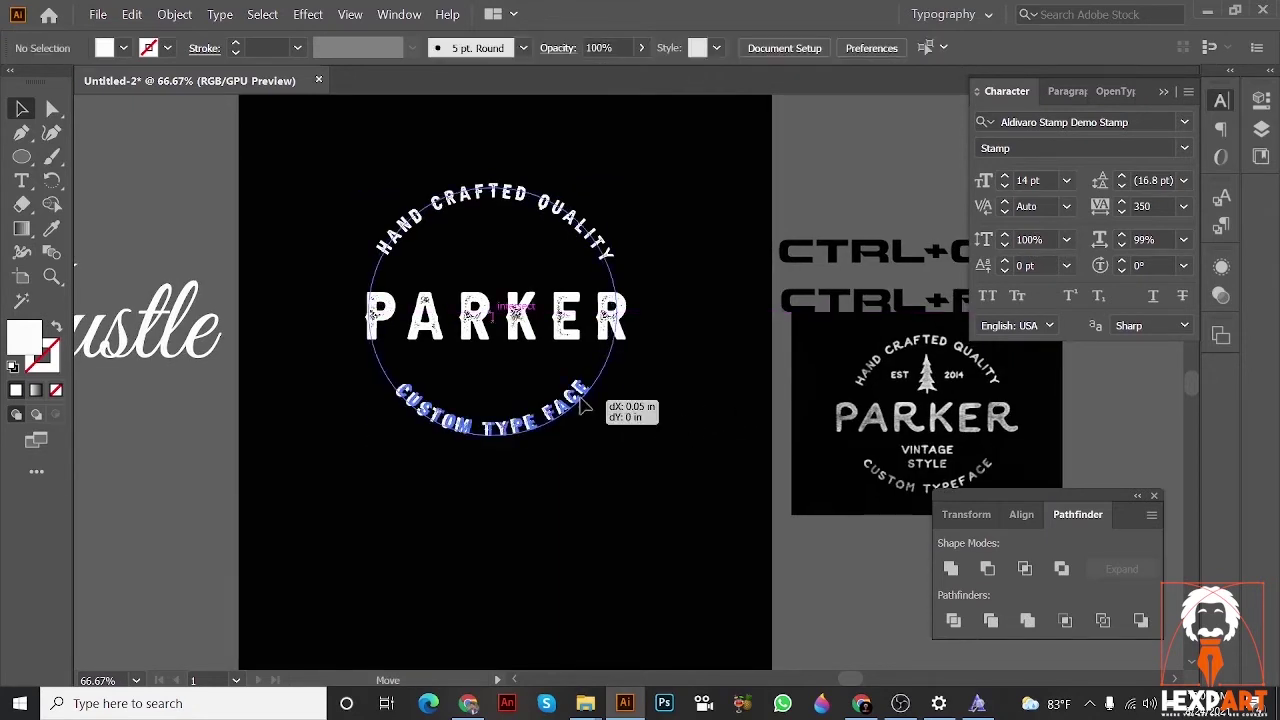
click(736, 425)
key(space)
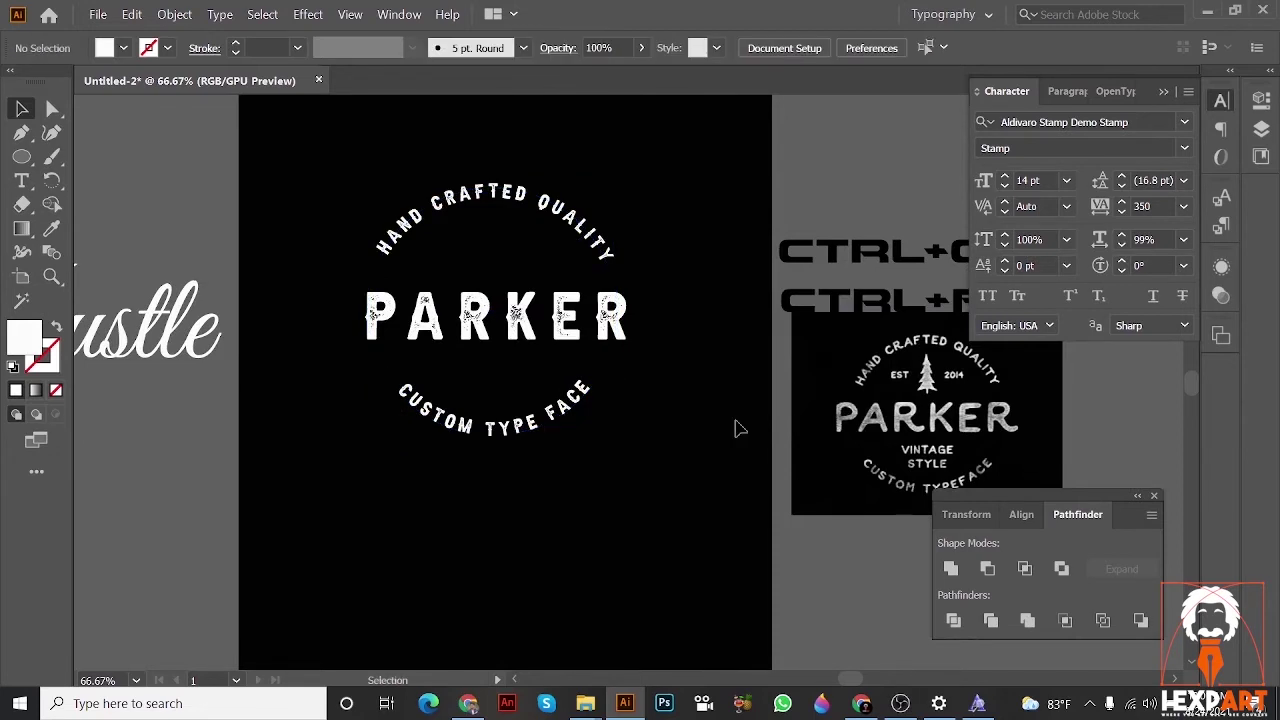
drag(573, 406, 562, 407)
click(728, 489)
key(space)
drag(728, 489, 686, 466)
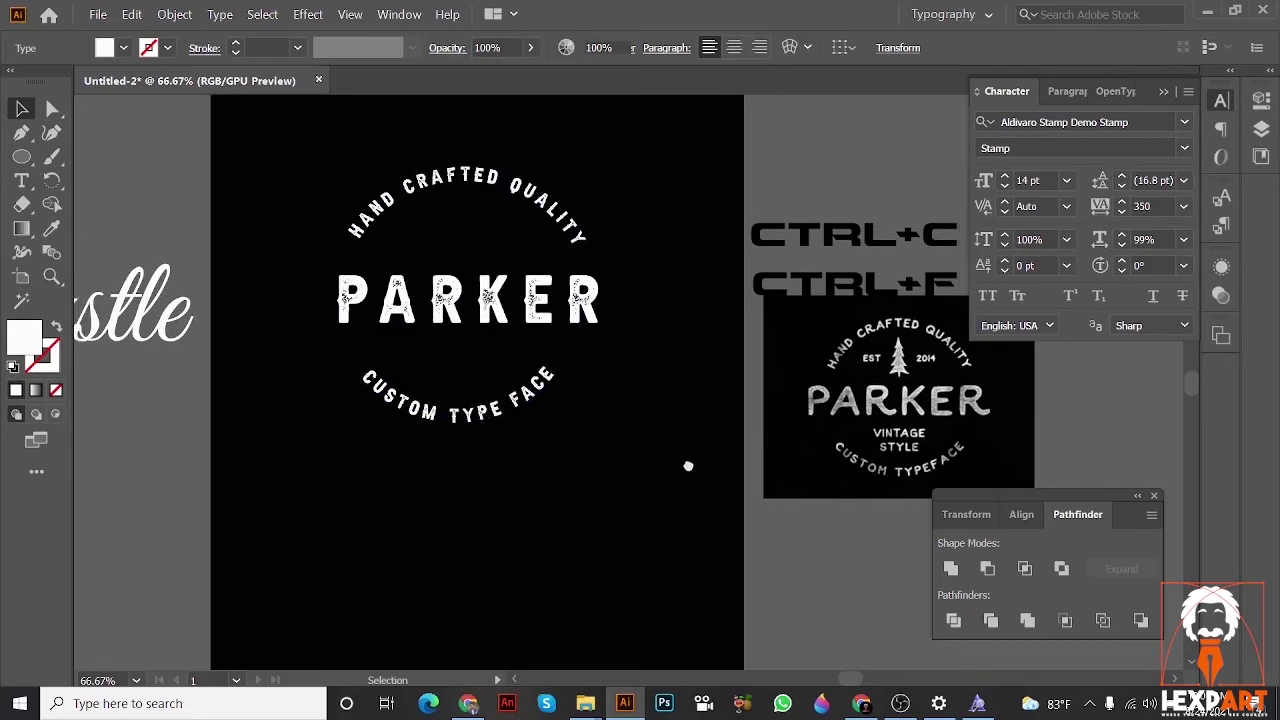
click(530, 386)
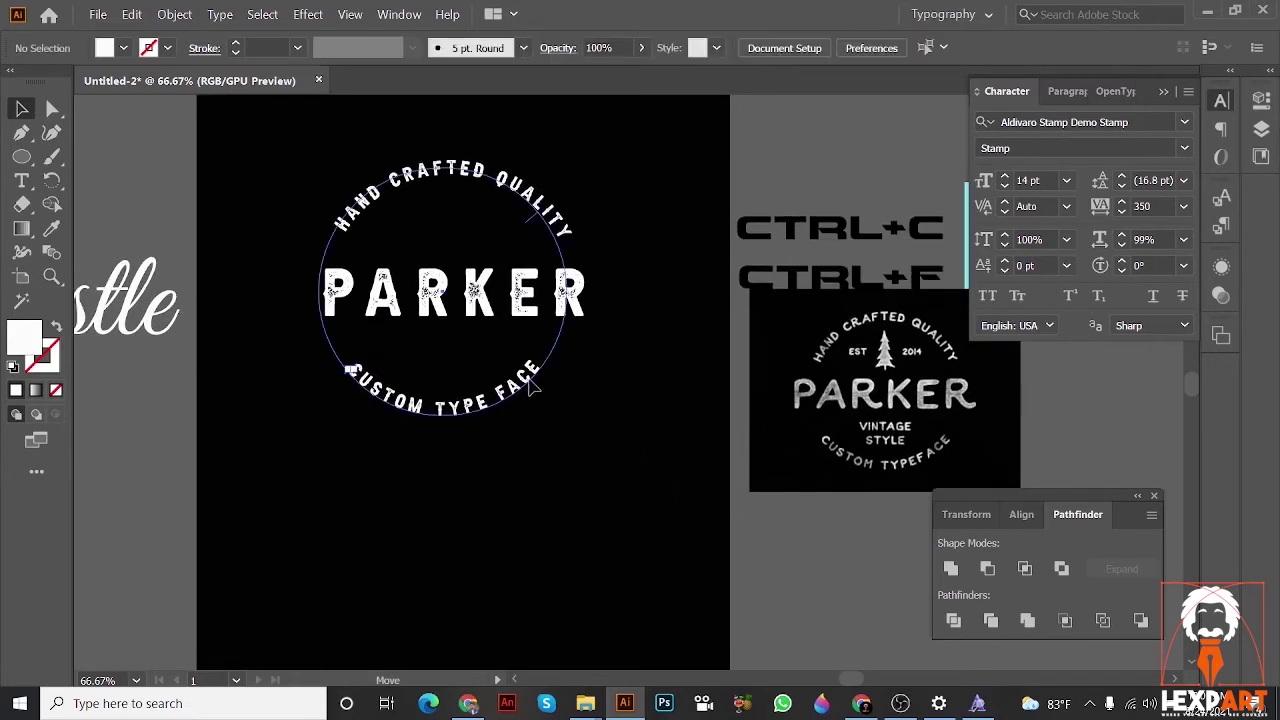
drag(530, 382, 535, 382)
click(662, 450)
- Add a new text line reading VINTAGE on the empty canvas below the reference image
drag(603, 409, 479, 316)
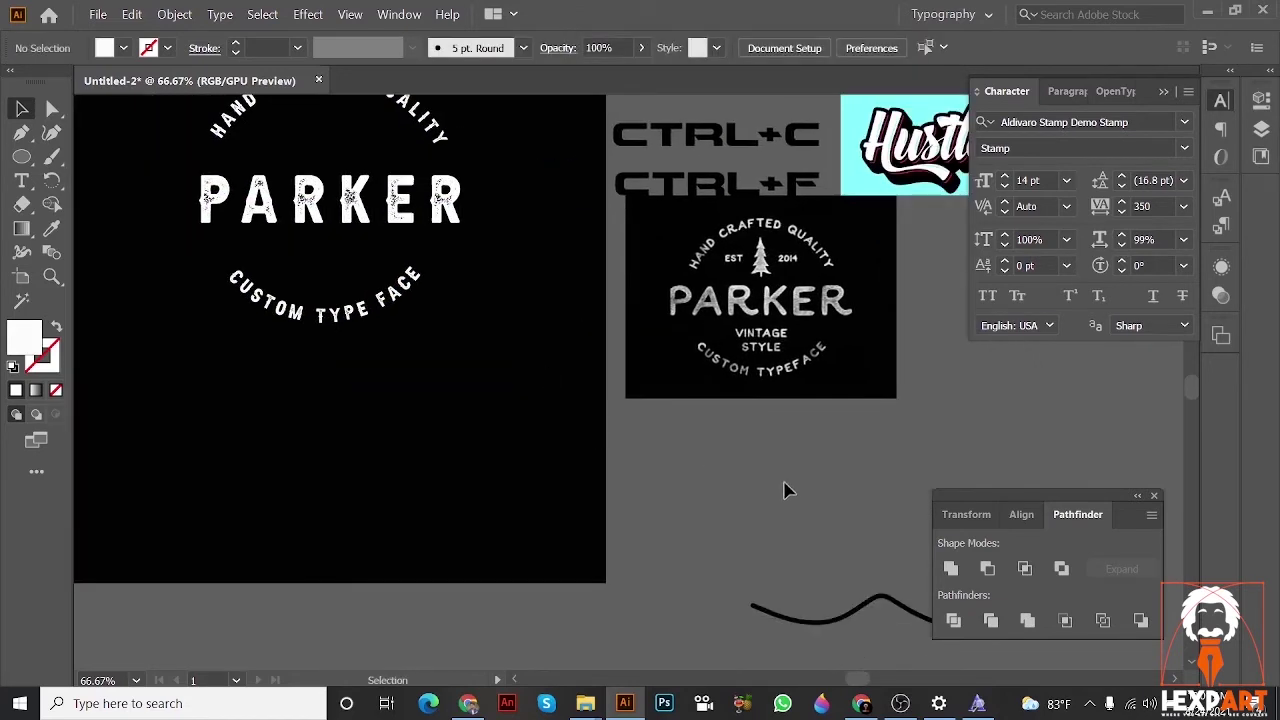
click(26, 180)
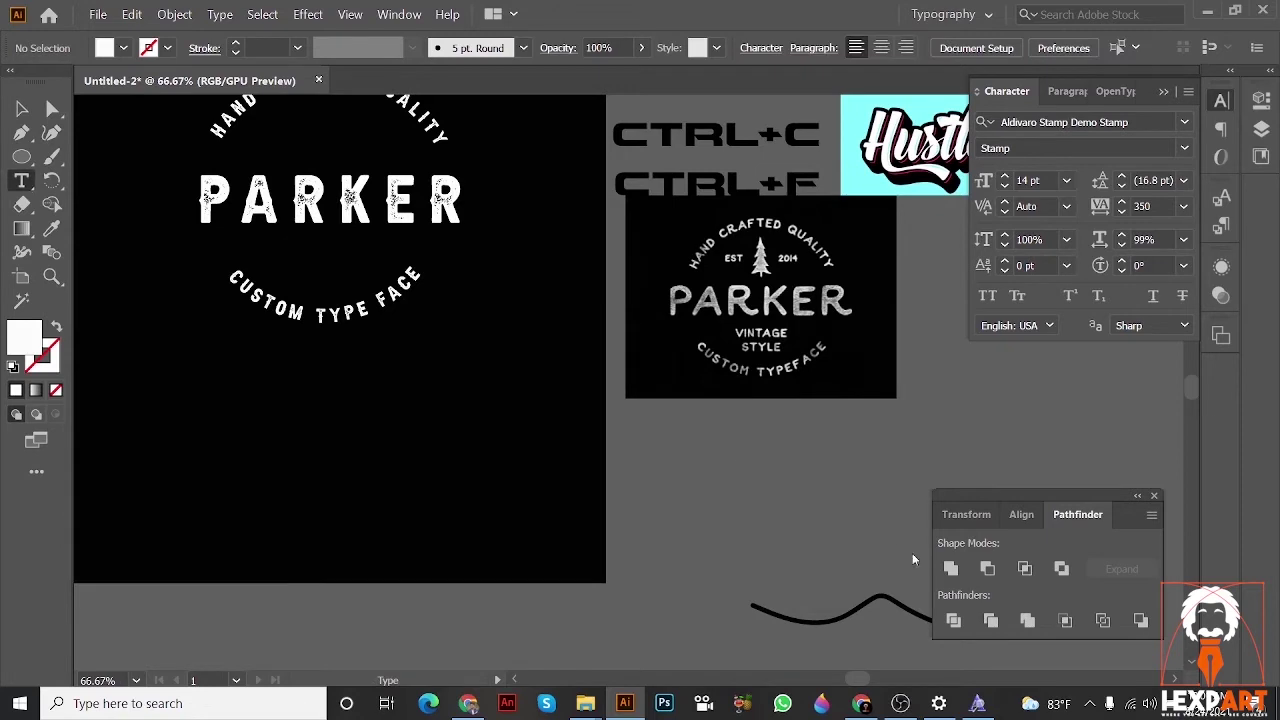
click(754, 487)
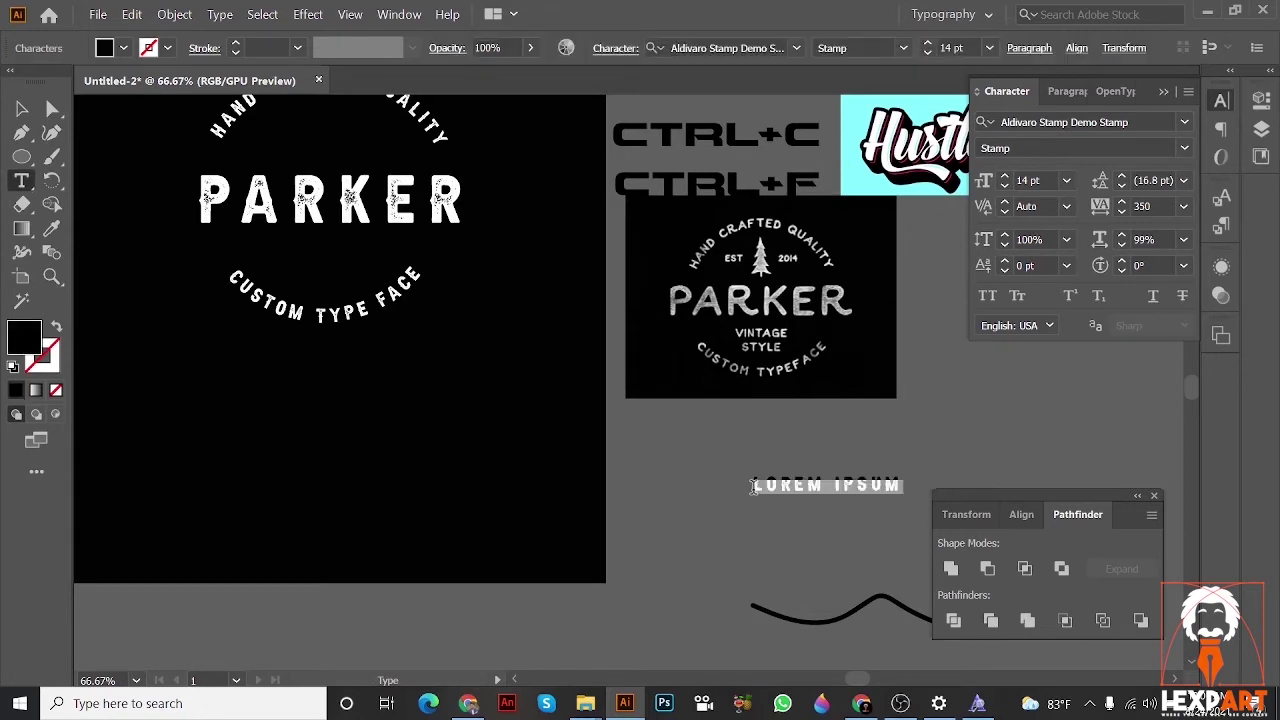
text(VINTAGE)
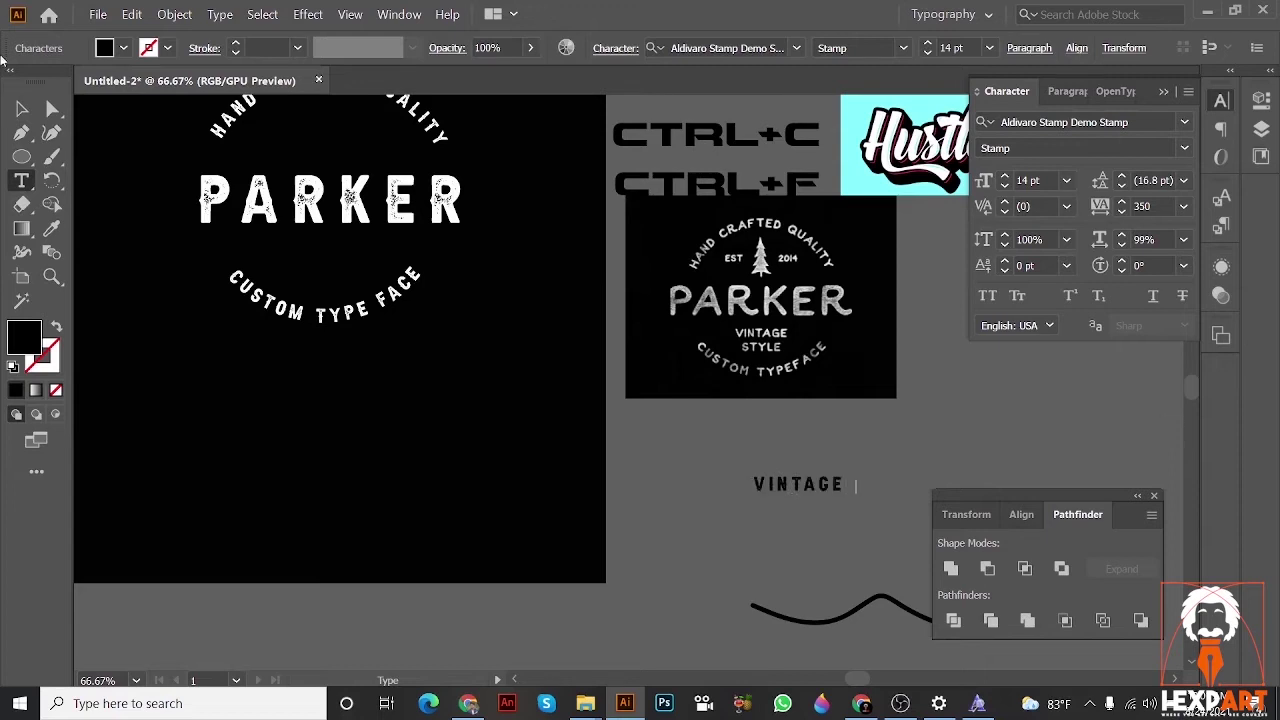
key(Escape)
- Set the tracking of the VINTAGE text to 0 and deselect it
double_click(1142, 206)
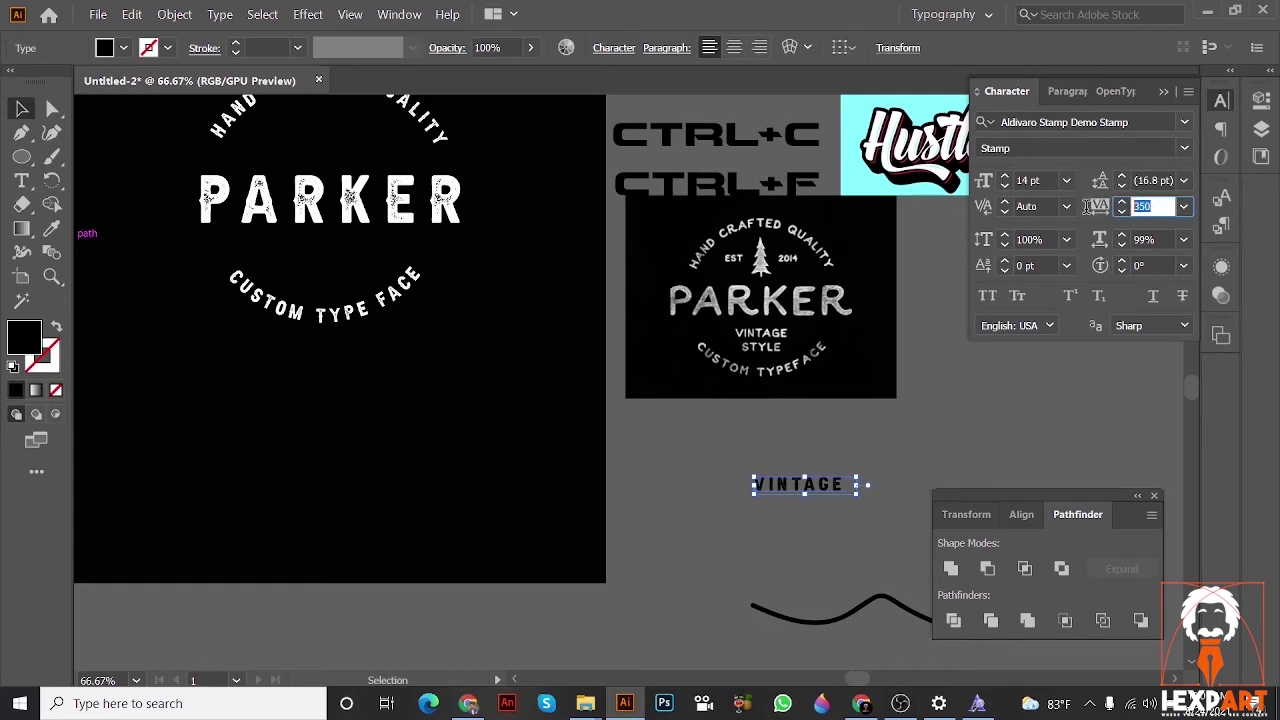
text(0)
key(Return)
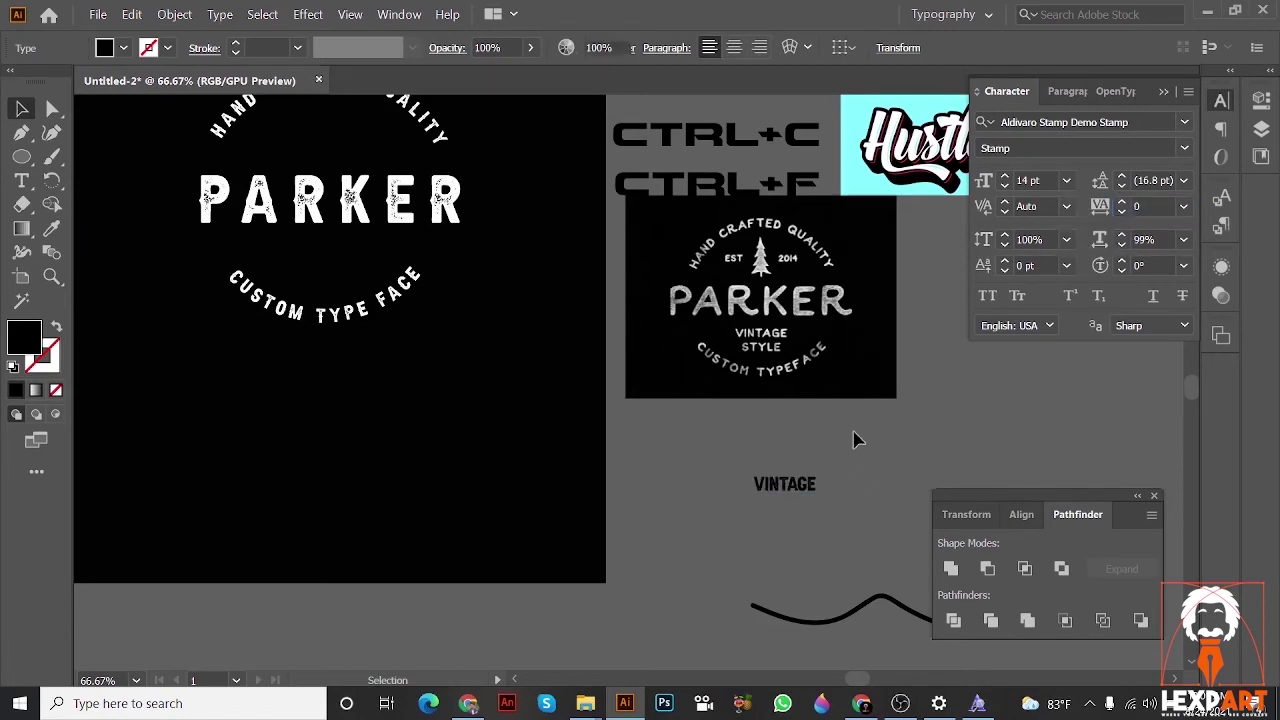
click(851, 437)
scroll(800, 480, up, 2)
scroll(715, 518, up, 1)
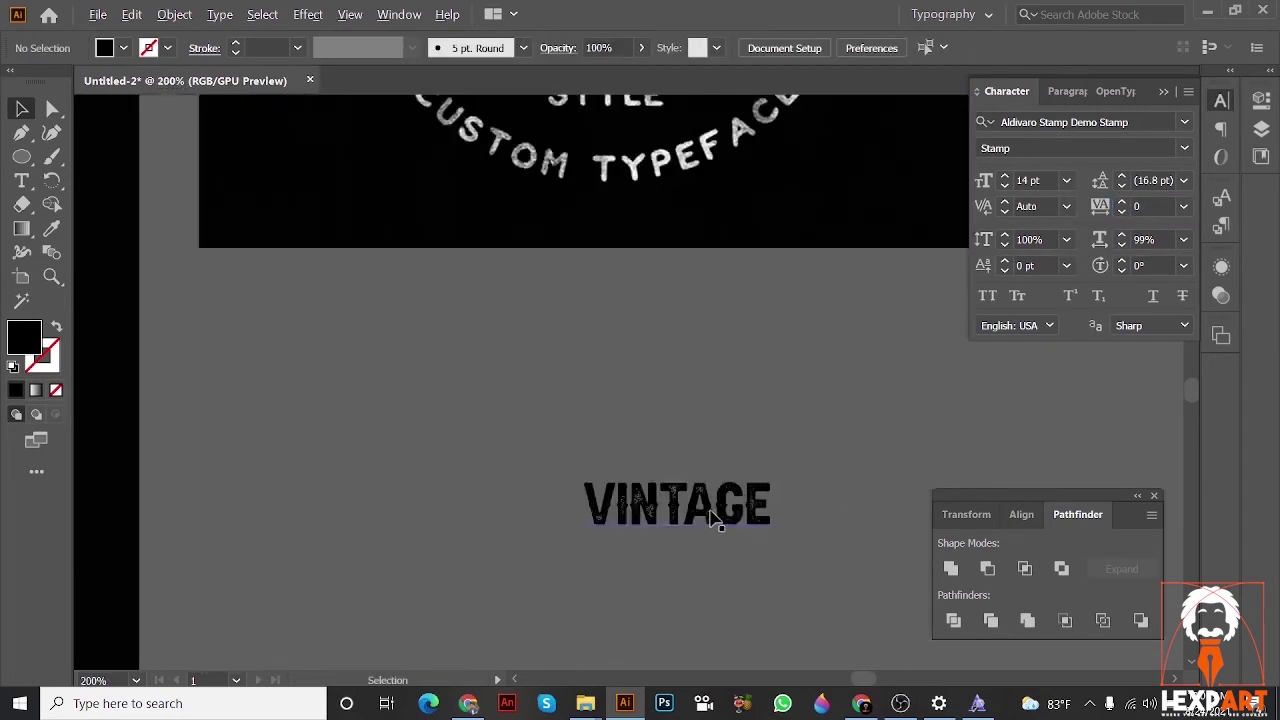
scroll(719, 523, down, 2)
drag(723, 526, 751, 554)
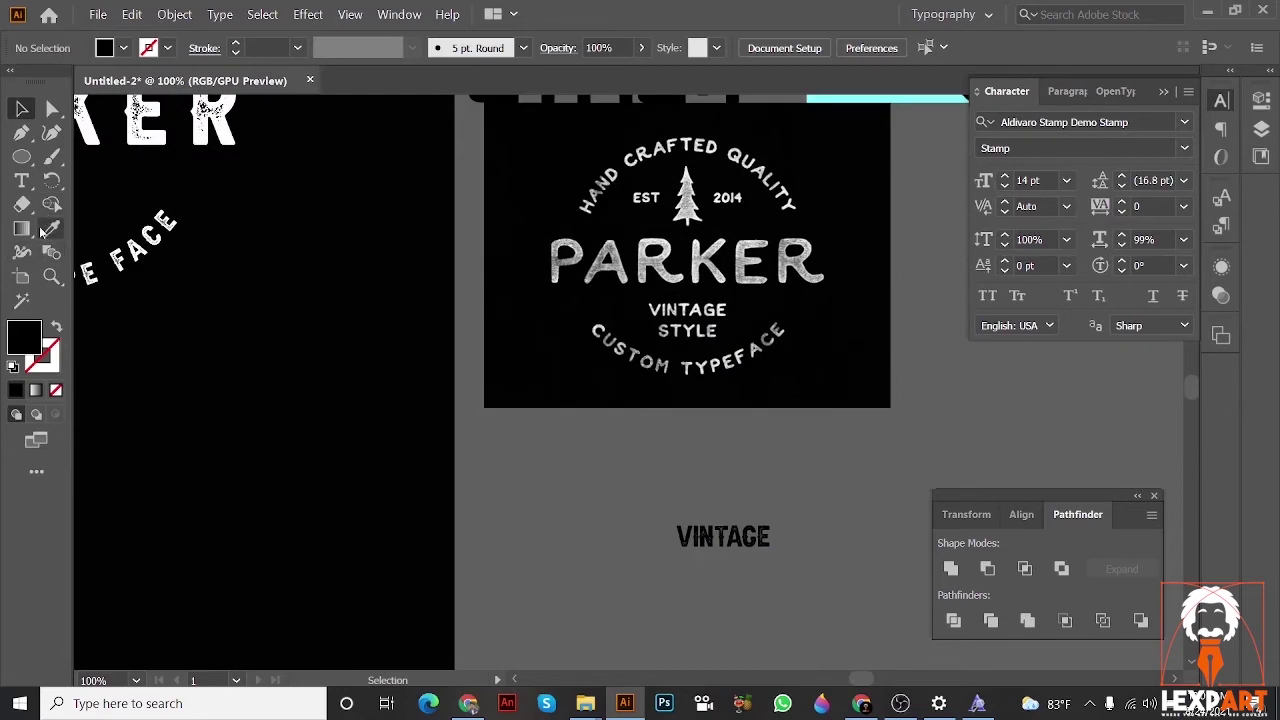
click(45, 234)
scroll(622, 225, up, 2)
scroll(712, 357, down, 2)
drag(573, 308, 898, 305)
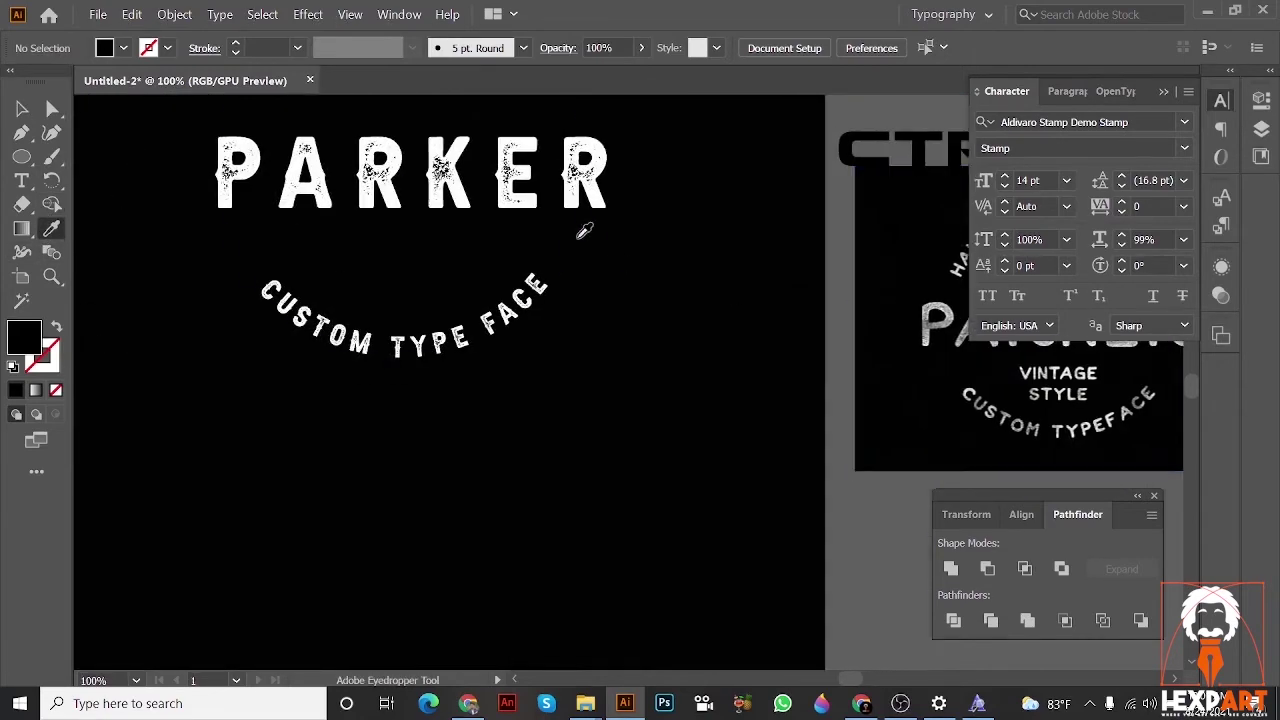
drag(576, 212, 426, 249)
click(390, 325)
drag(451, 359, 327, 248)
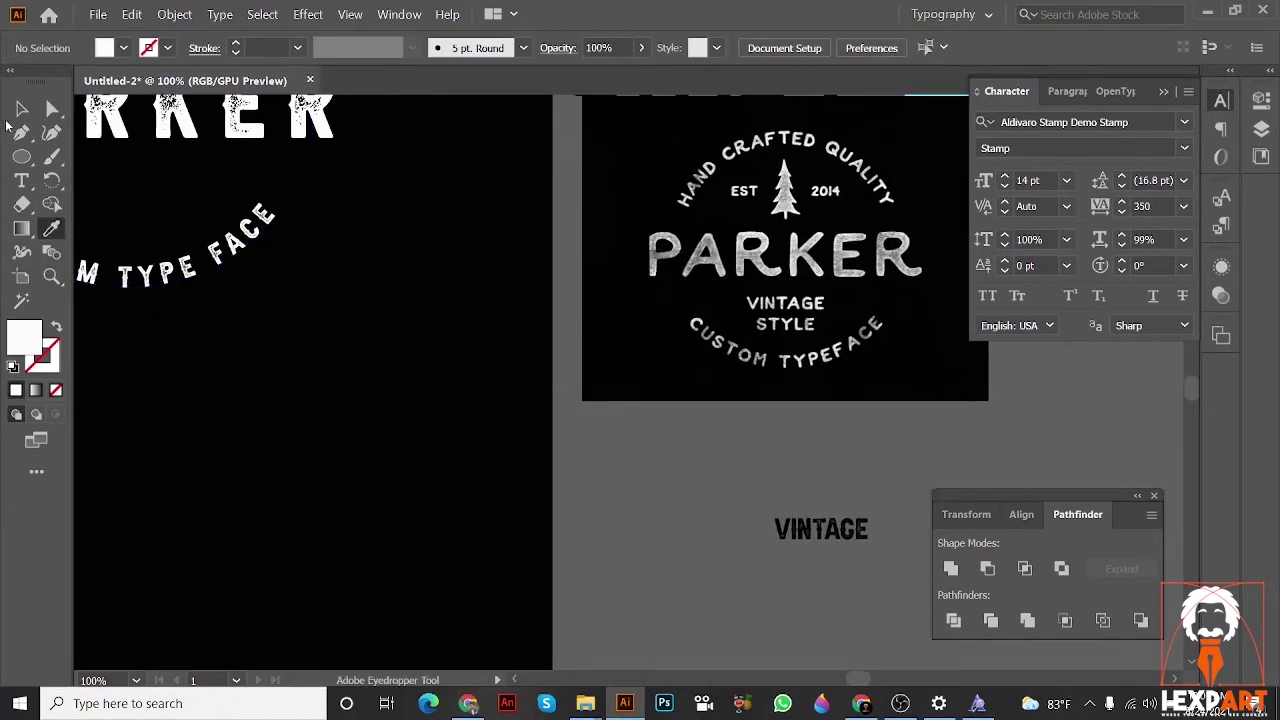
- Recolour the VINTAGE text white by sampling the white of the Hustle lettering, and deselect it
key(v)
scroll(732, 525, down, 1)
click(800, 530)
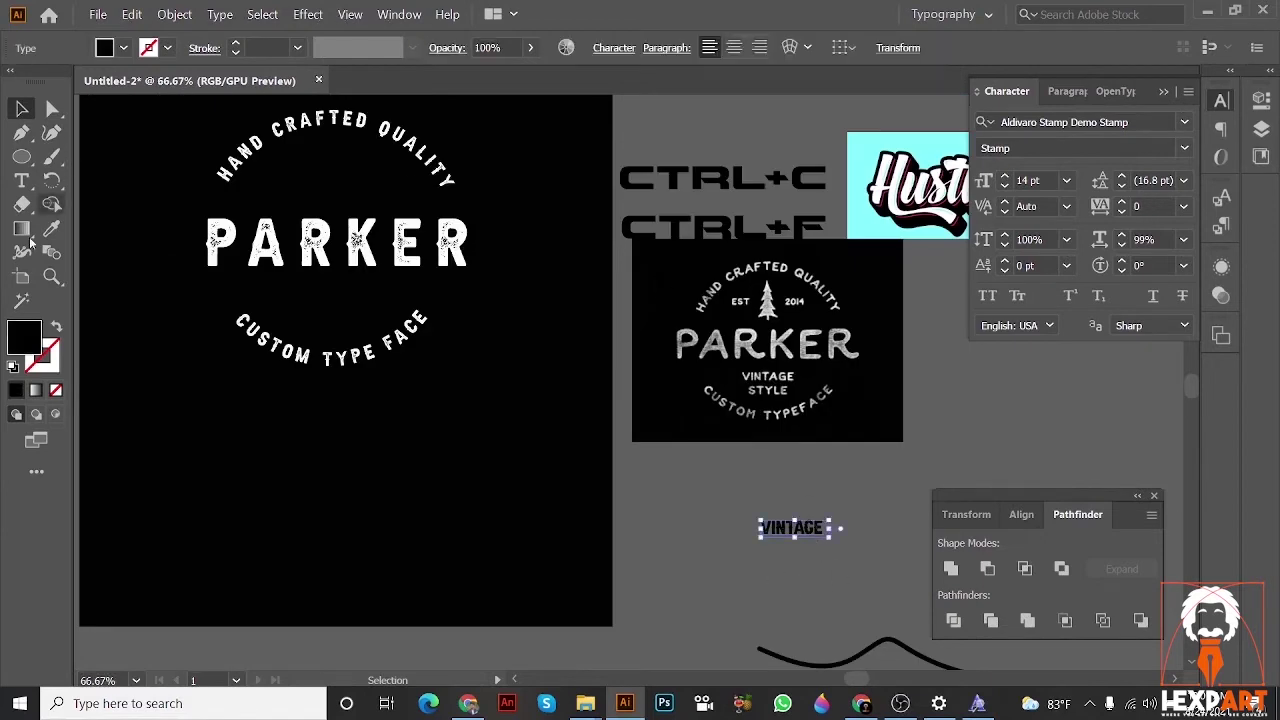
click(46, 236)
click(892, 166)
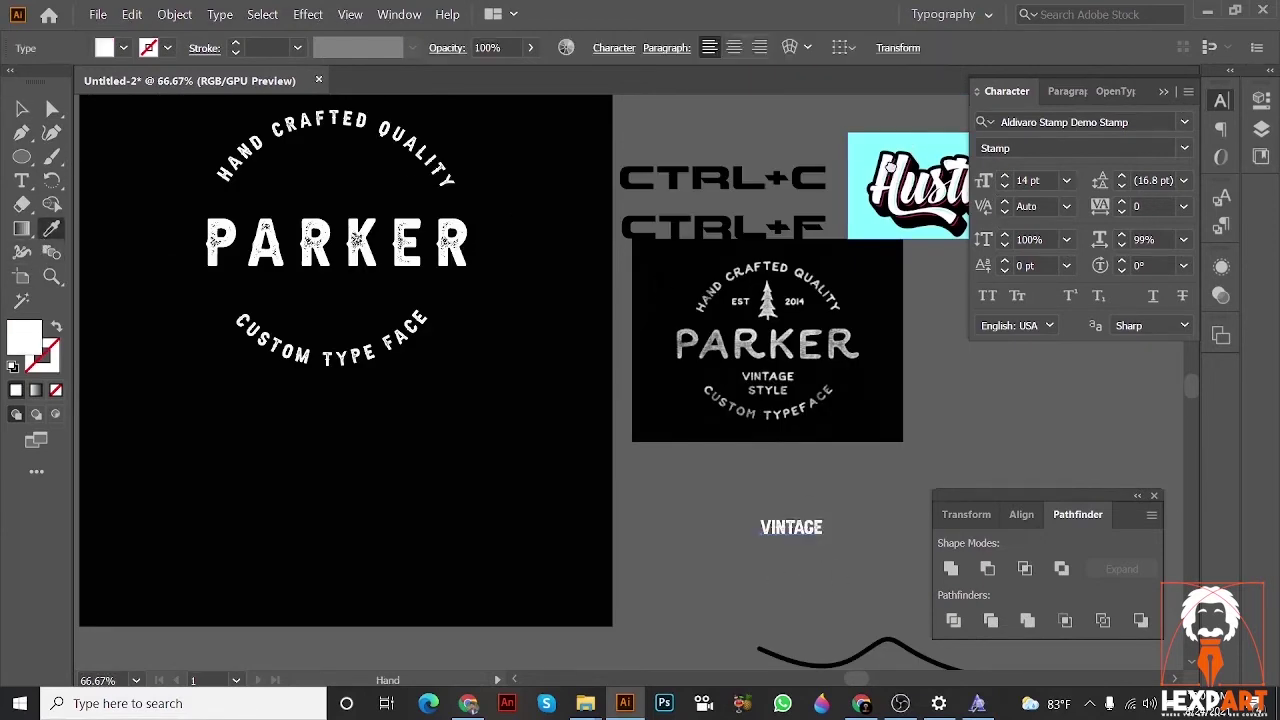
drag(892, 166, 869, 125)
click(21, 109)
click(674, 429)
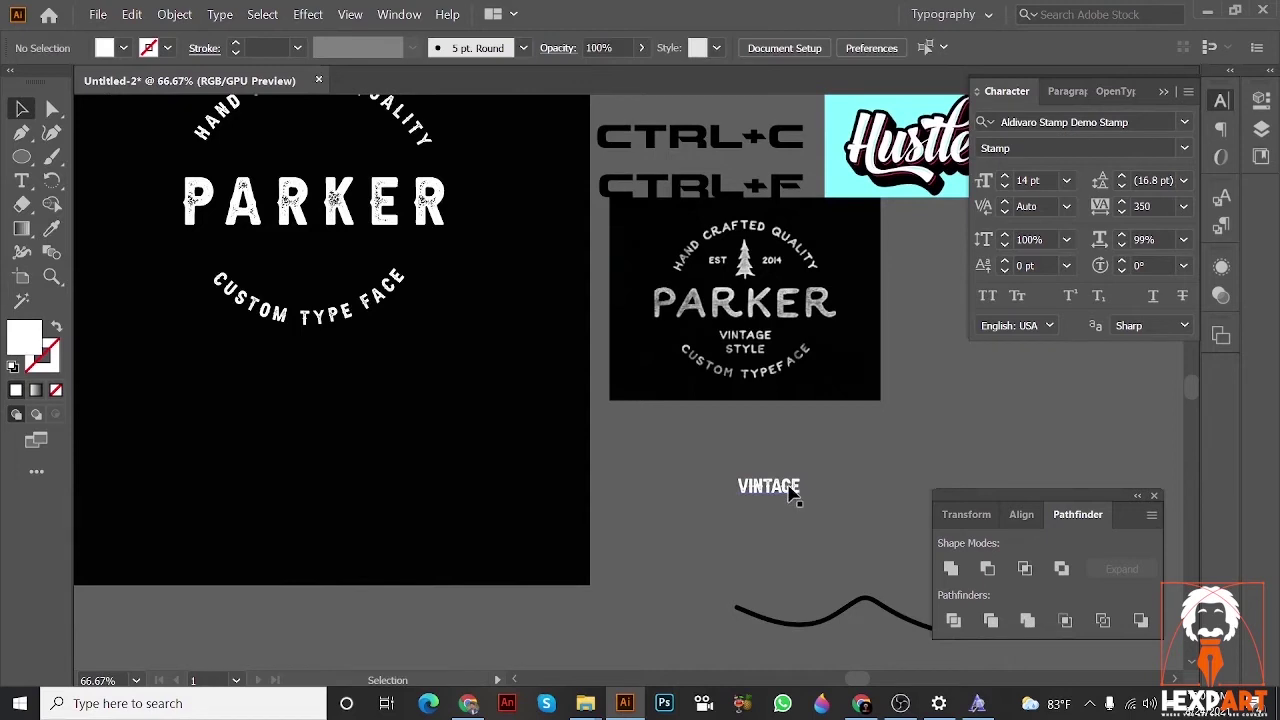
- Move VINTAGE between PARKER and the CUSTOM TYPE FACE arc and set its tracking to 150
drag(790, 490, 320, 263)
key(ctrl+equal)
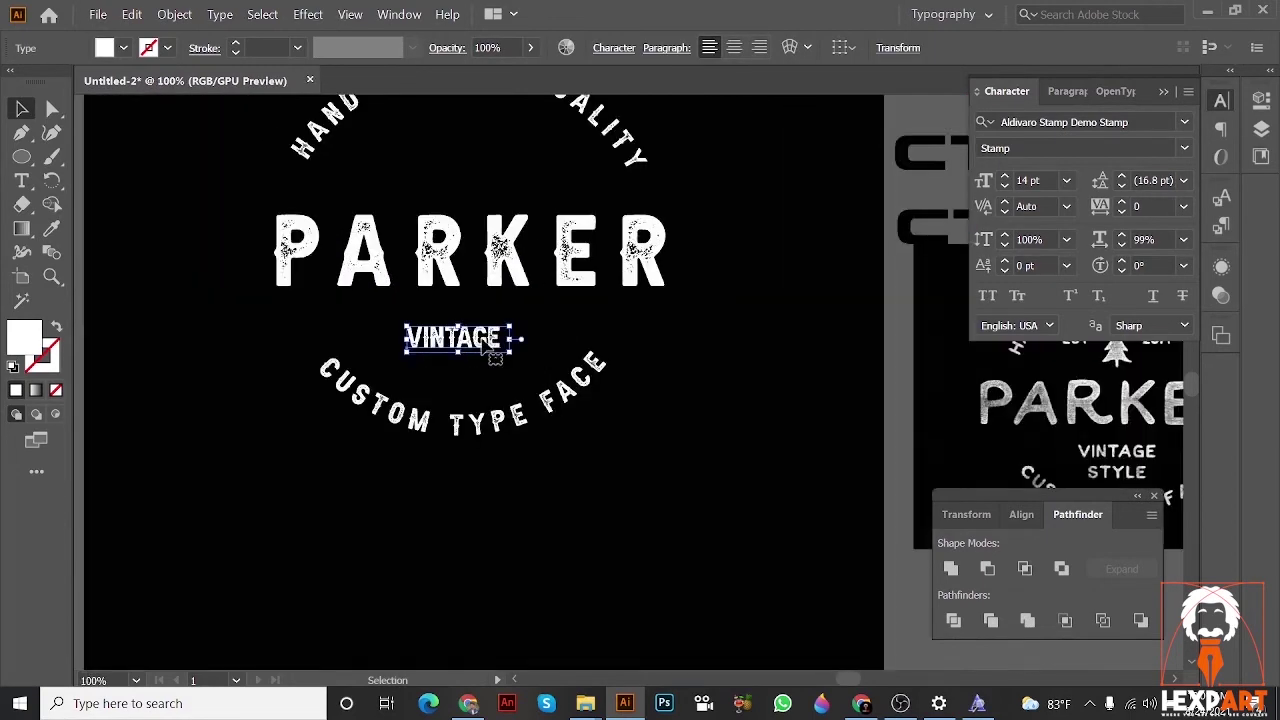
click(1142, 205)
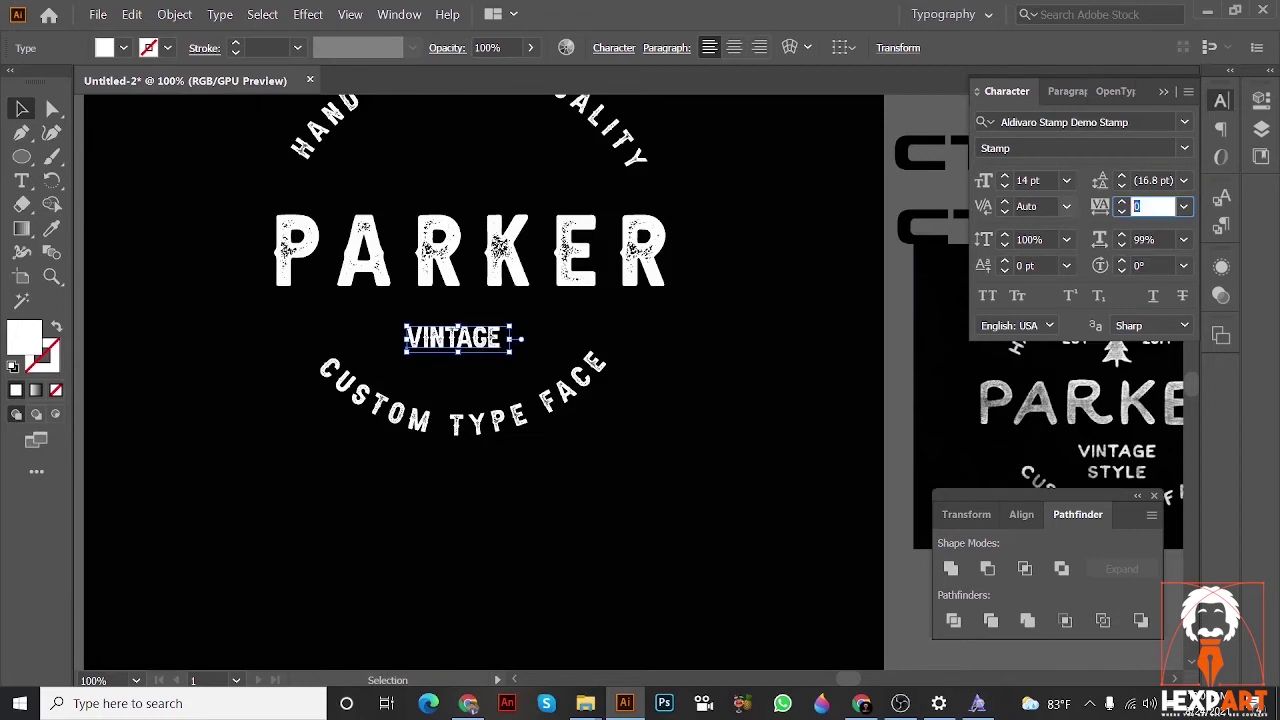
text(150)
key(Return)
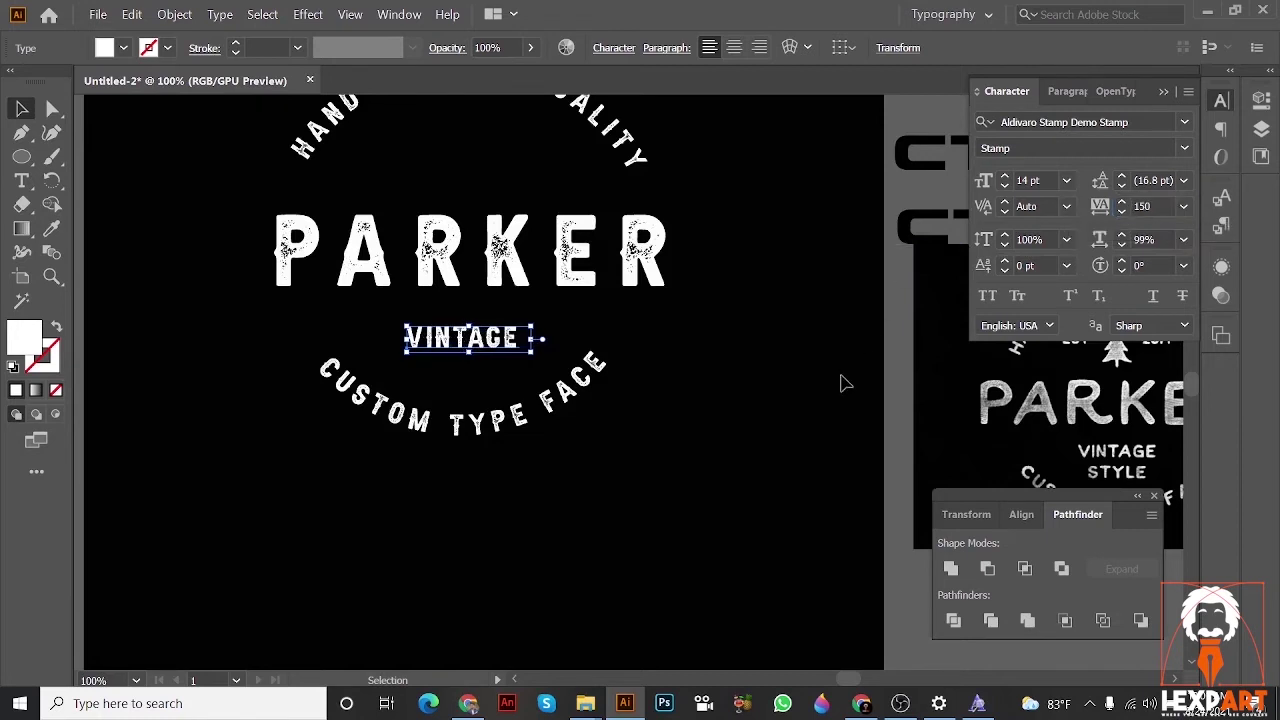
click(846, 384)
- Add a new text line reading STYLE on the empty artboard area below the badge
drag(816, 385, 724, 338)
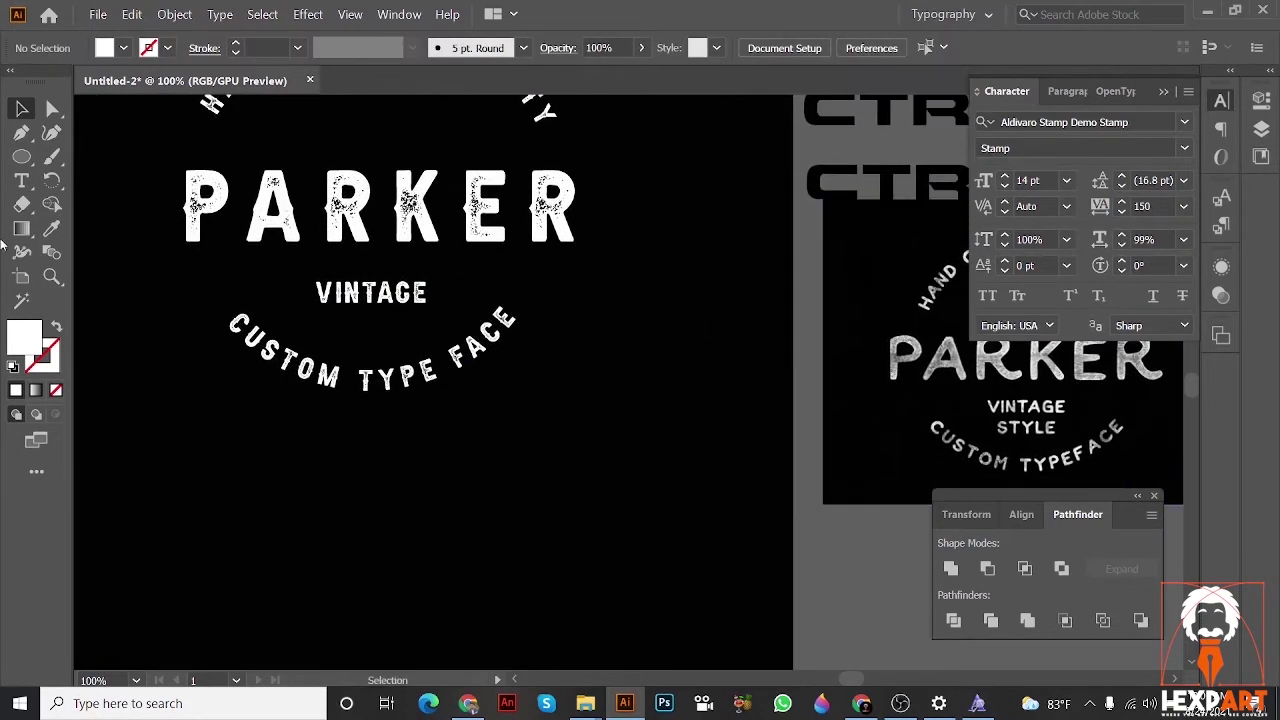
click(21, 180)
scroll(451, 529, down, 1)
click(398, 535)
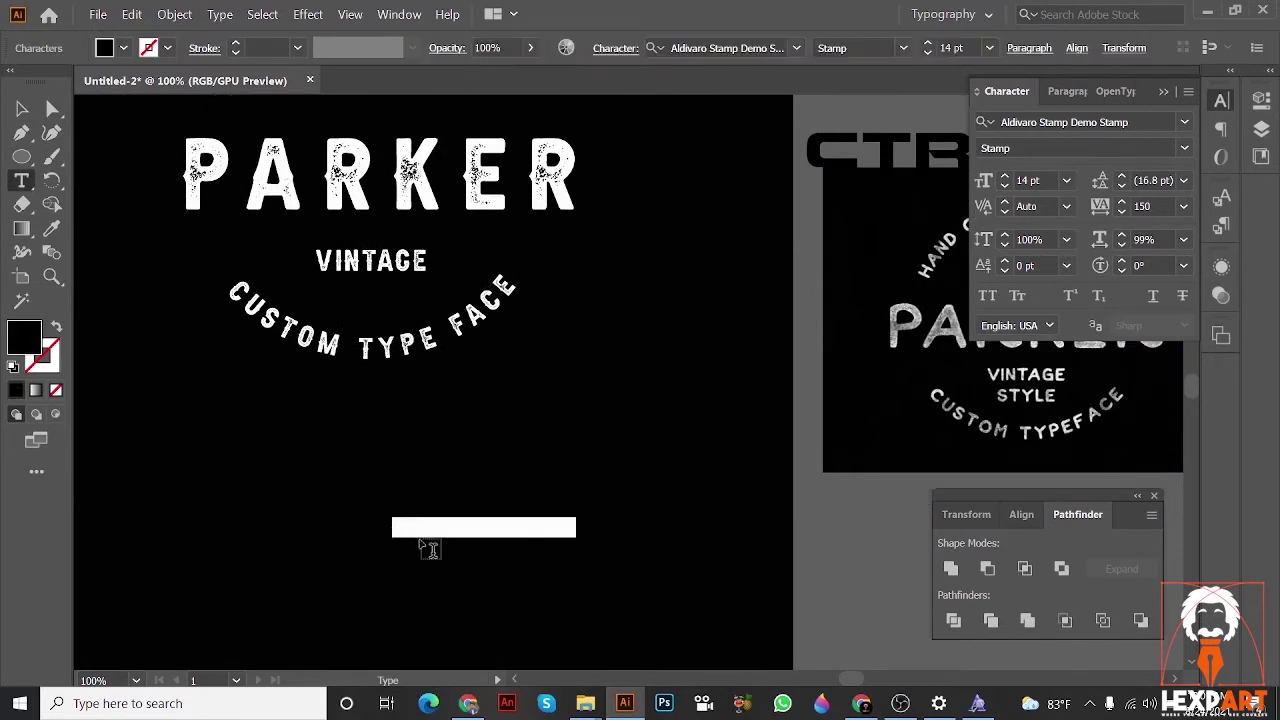
key(BackSpace)
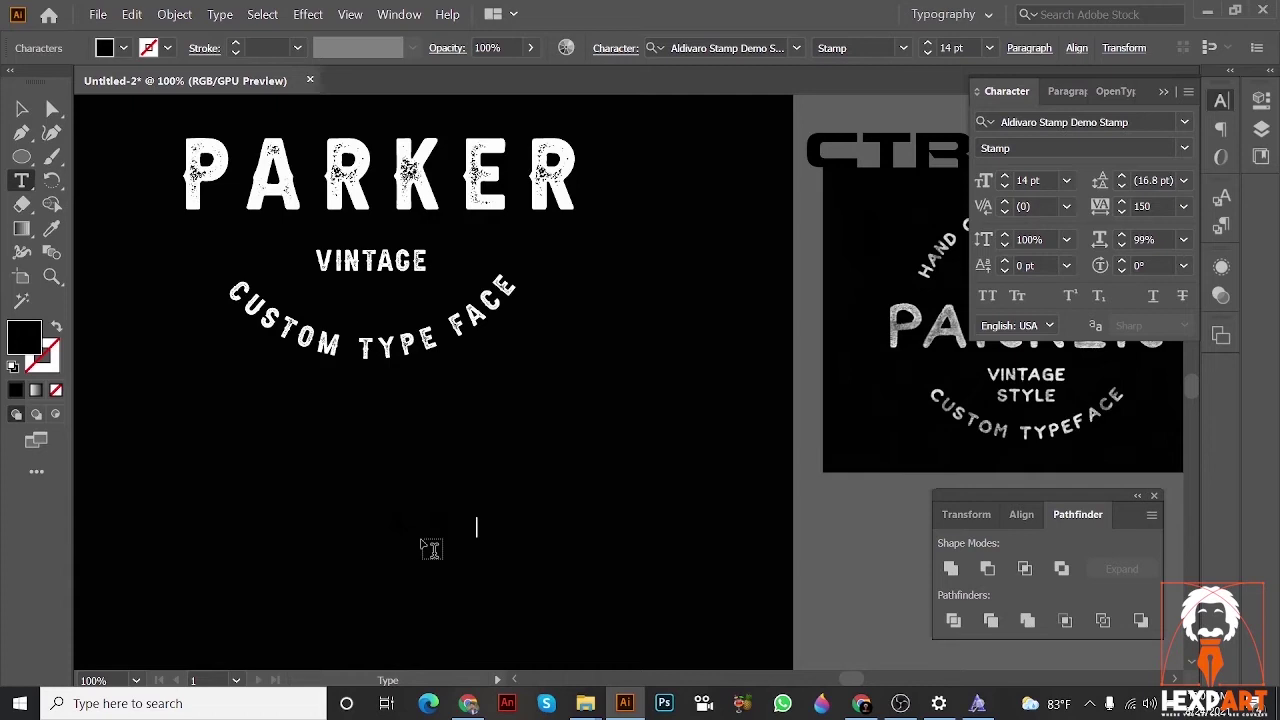
click(22, 109)
- Match the STYLE text's white appearance to the VINTAGE text with the Eyedropper
drag(583, 440, 502, 446)
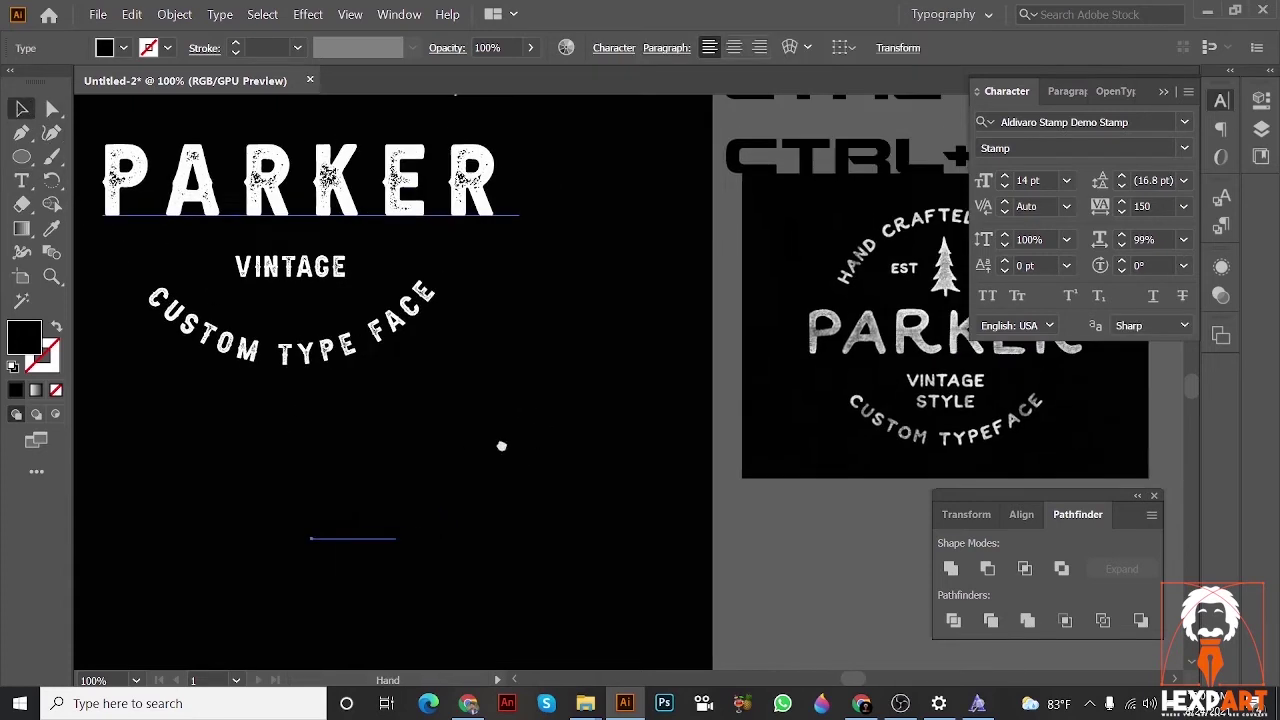
key(i)
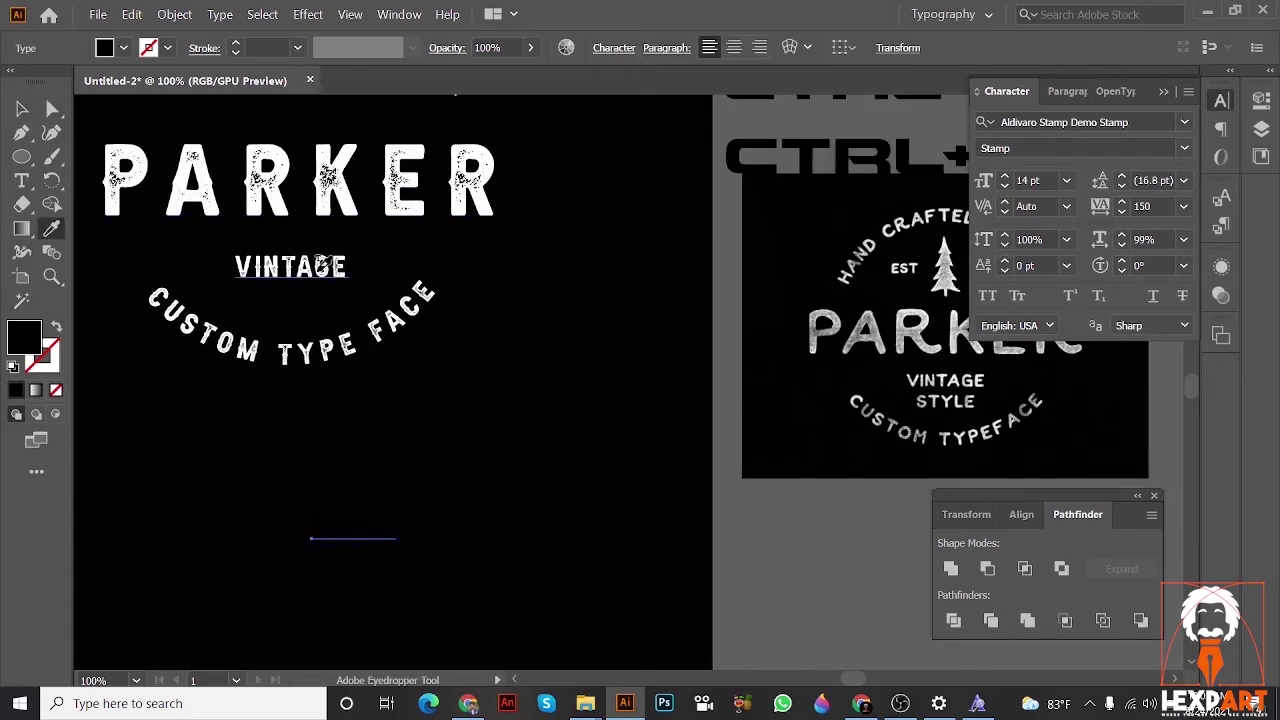
click(320, 264)
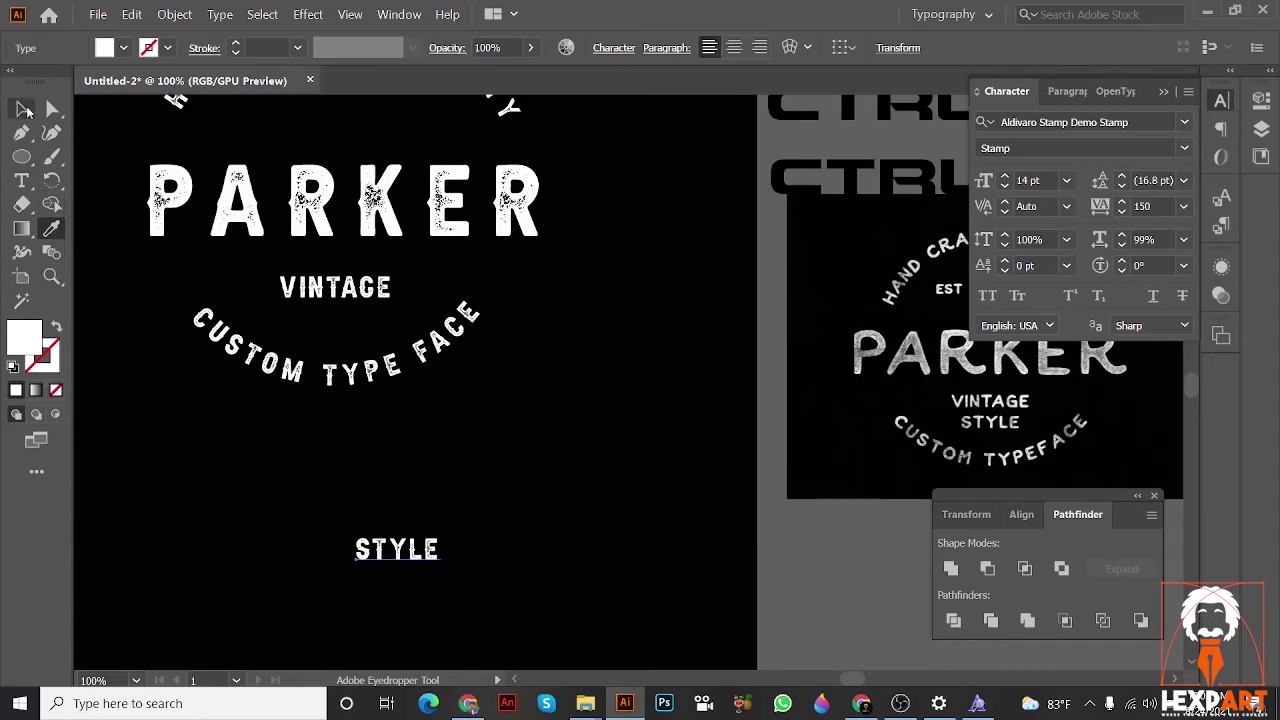
click(25, 109)
- Nudge VINTAGE up towards PARKER, place STYLE centred beneath it scaled down to about 10.56 pt, and deselect
drag(331, 288, 324, 280)
click(460, 535)
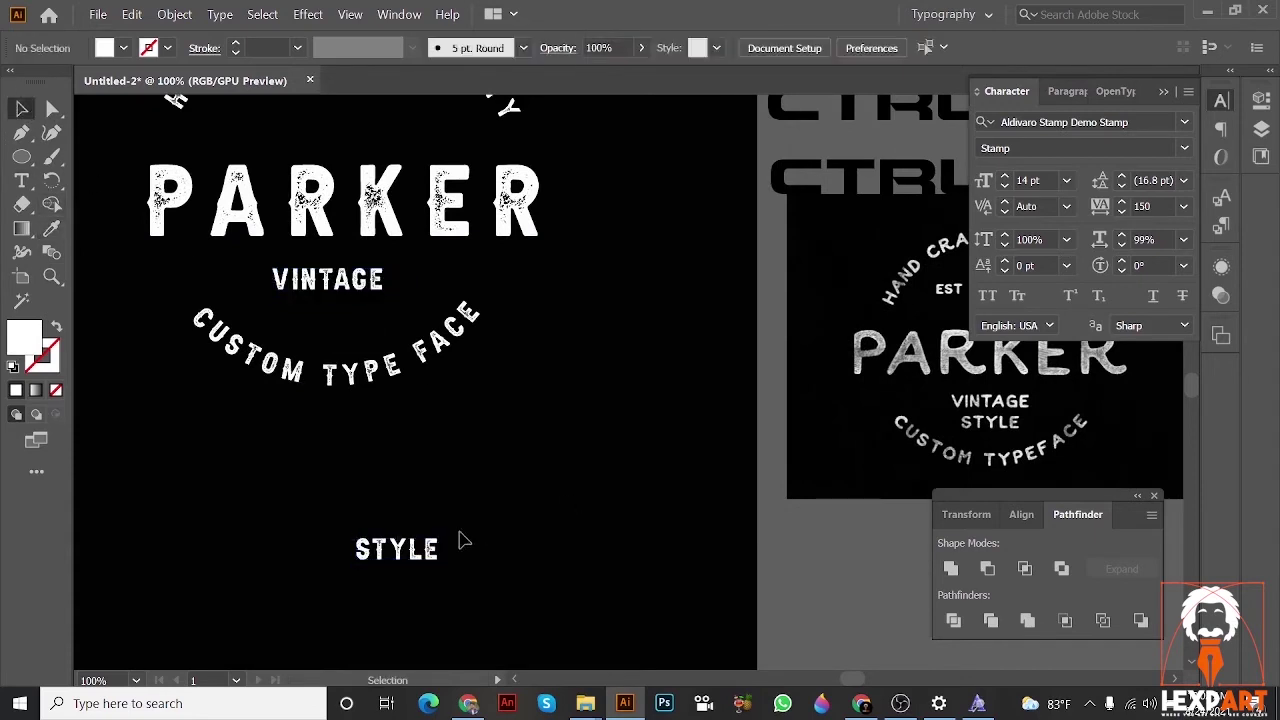
click(416, 557)
drag(442, 550, 338, 318)
click(475, 554)
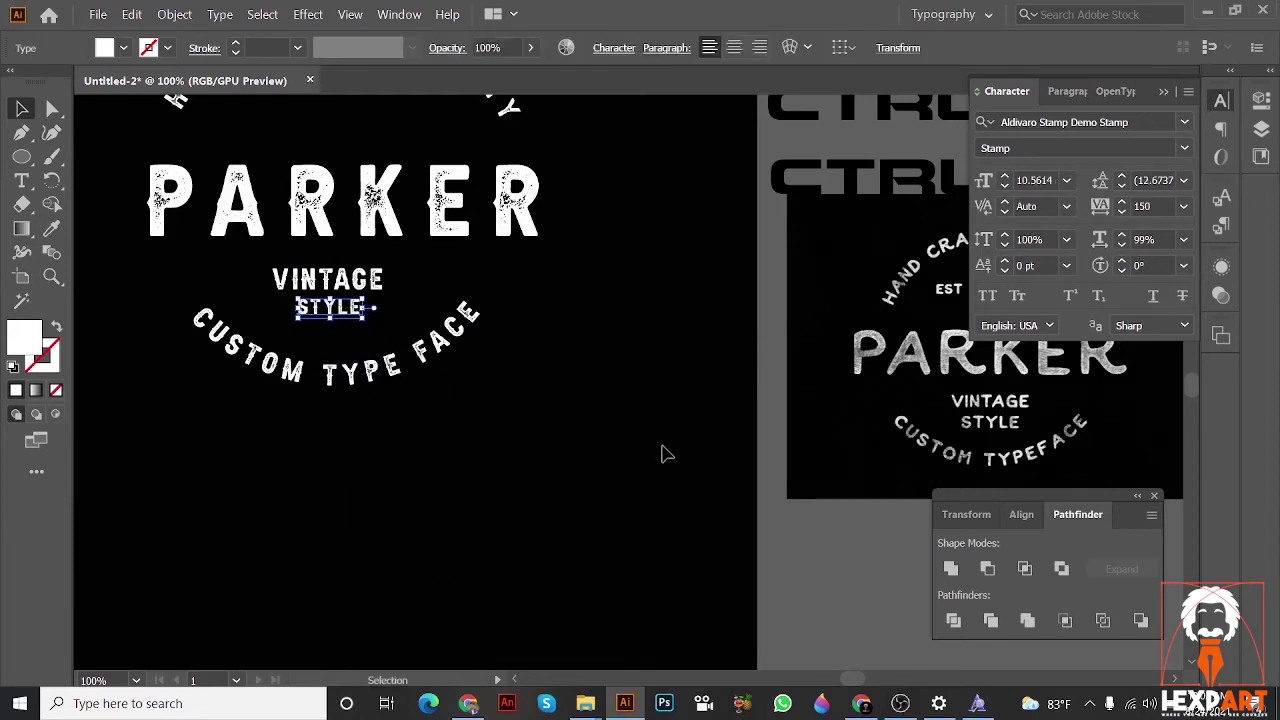
scroll(663, 451, up, 2)
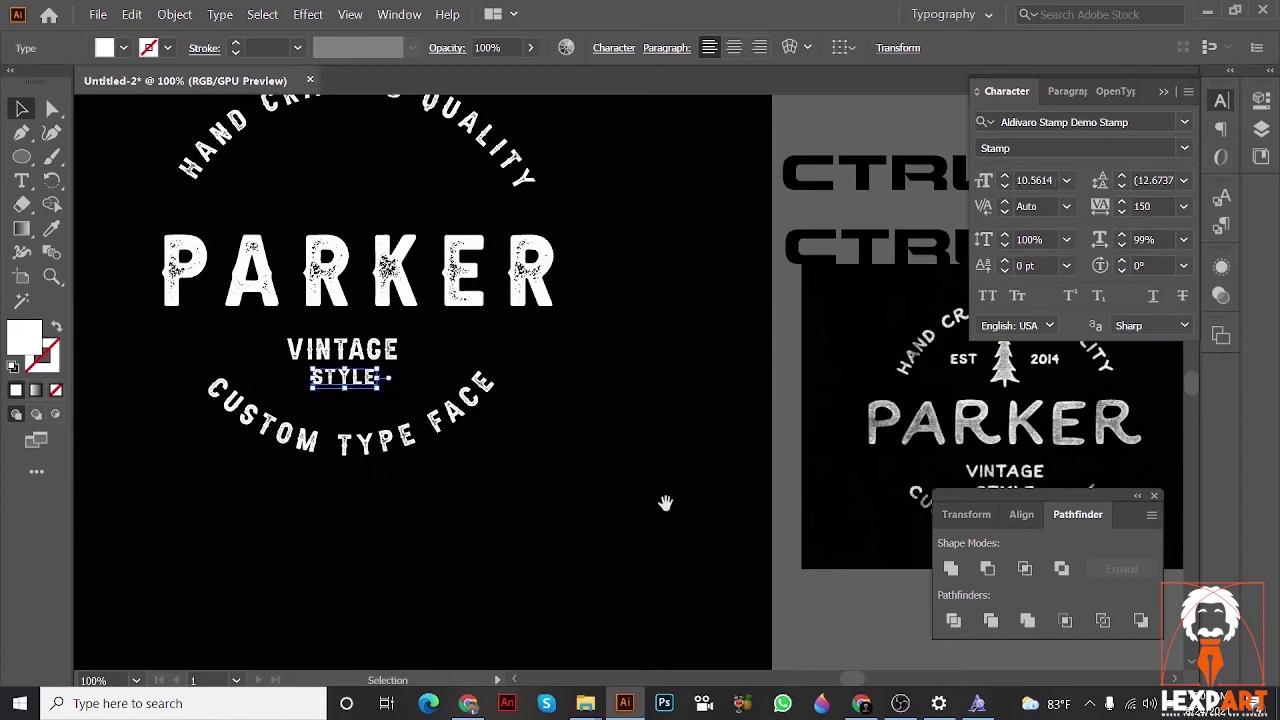
drag(646, 488, 732, 511)
click(680, 497)
- Add a new text line reading EST on the empty canvas below the reference image
drag(663, 491, 550, 487)
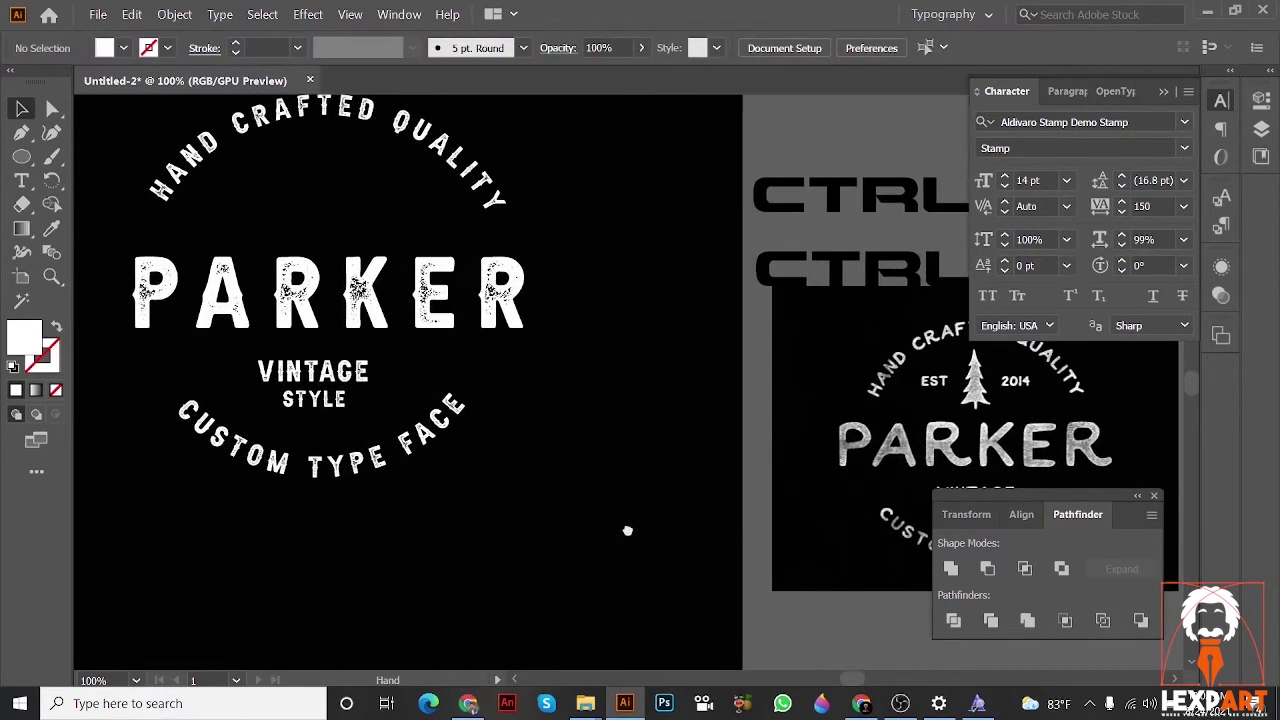
drag(627, 530, 613, 472)
drag(711, 540, 470, 505)
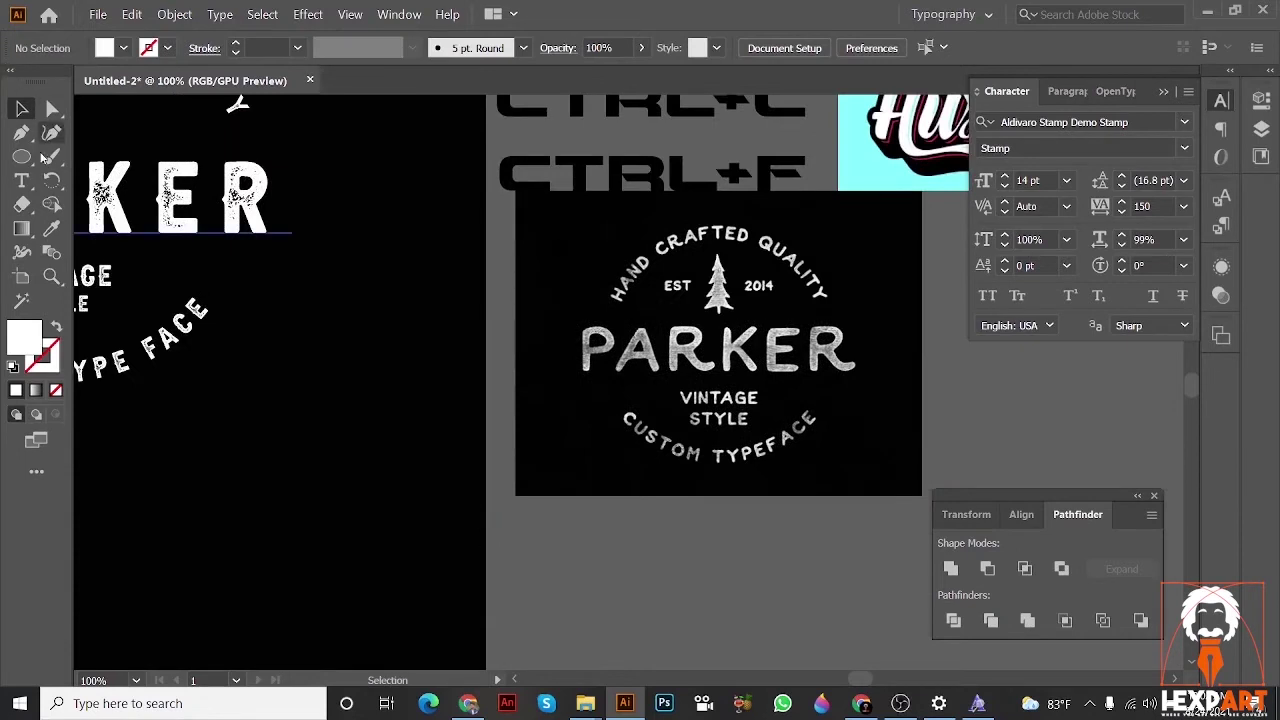
click(21, 180)
click(620, 564)
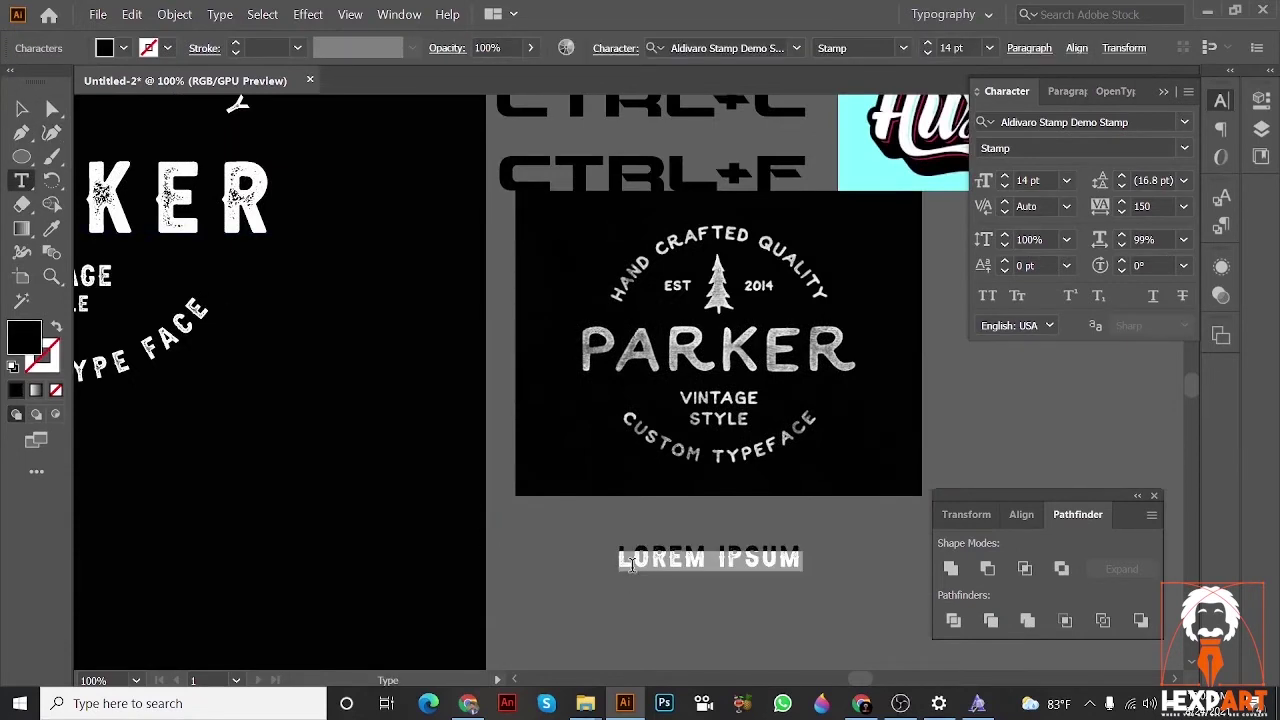
text(EST)
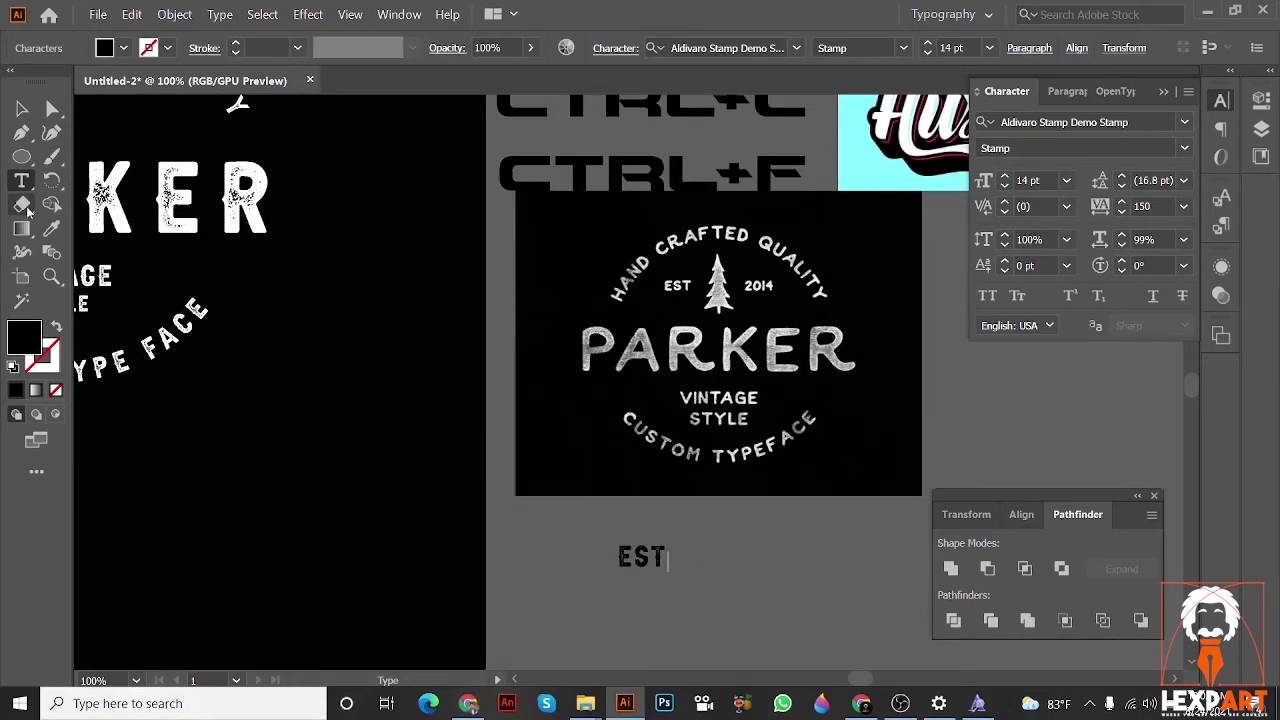
click(27, 183)
- Add a separate text line reading 2021 below the reference image and move it closer to EST
drag(651, 434, 483, 362)
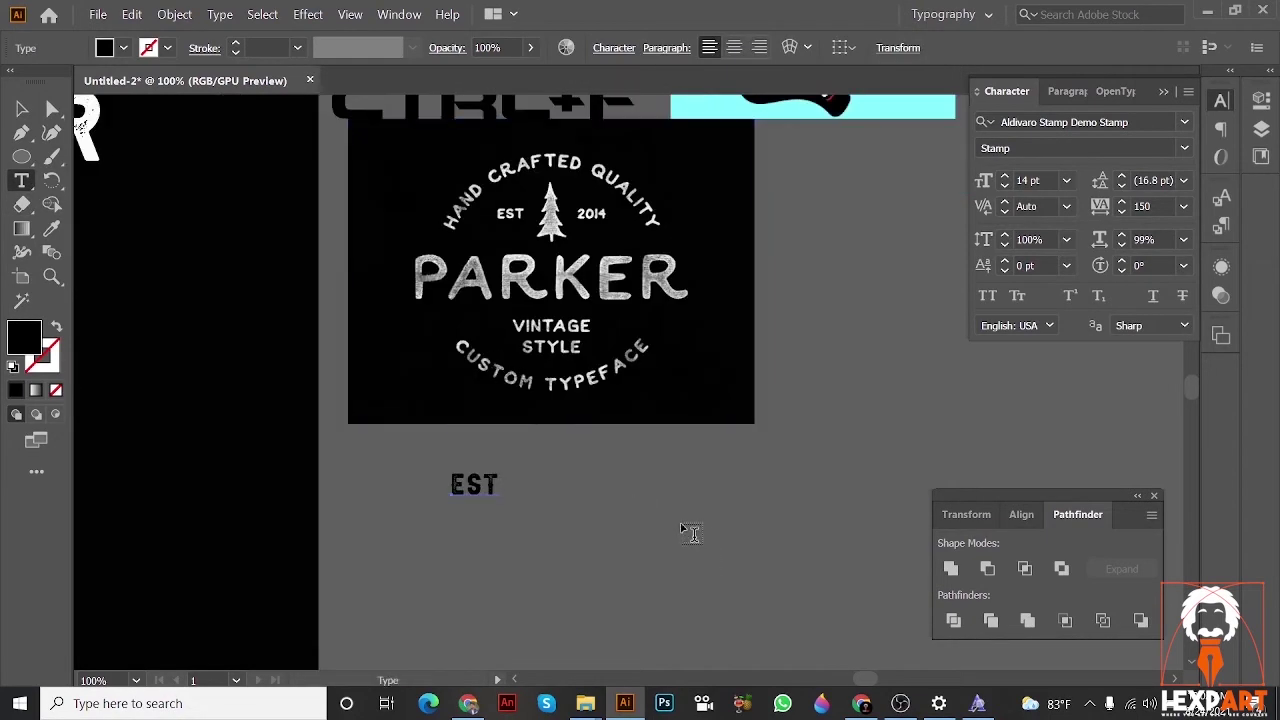
click(681, 520)
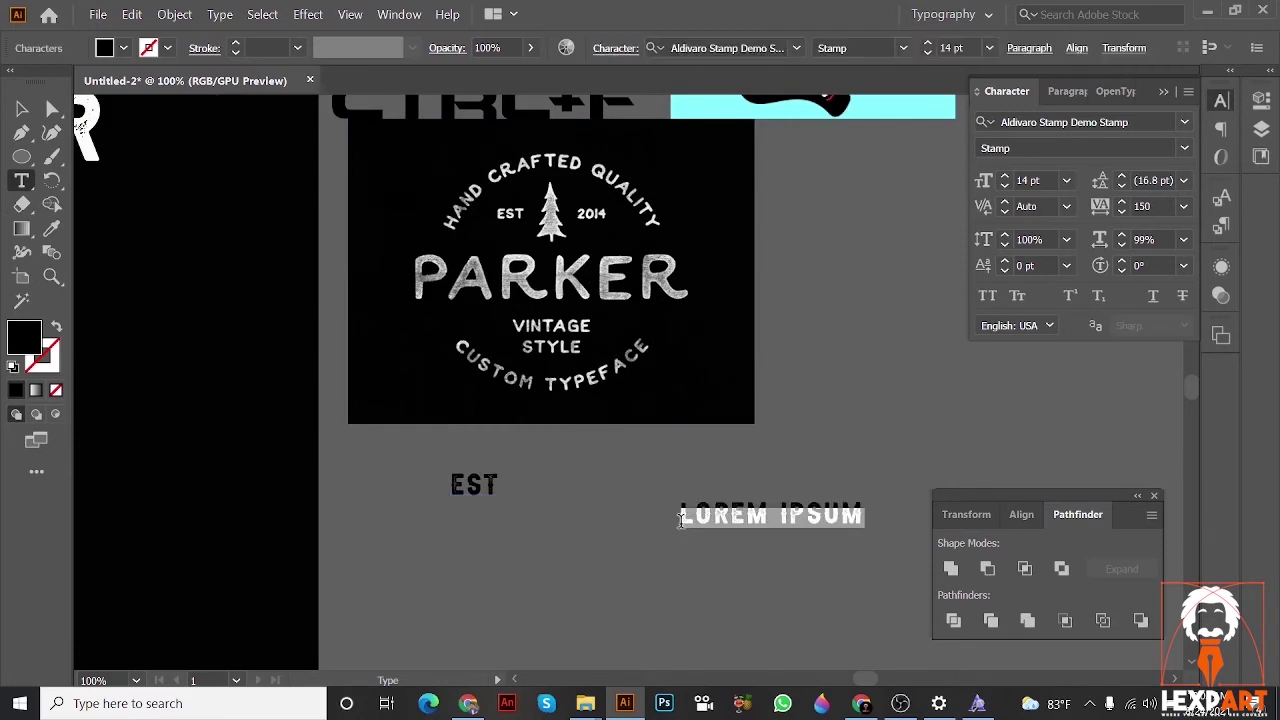
text(2021)
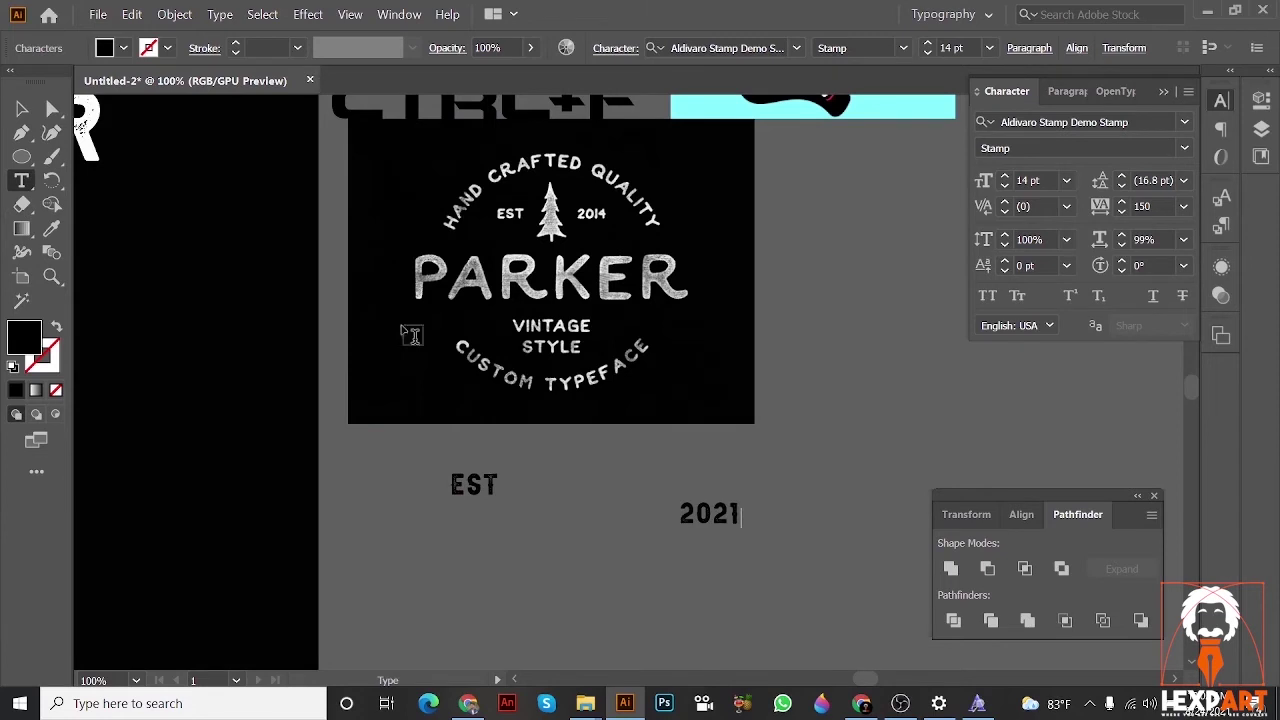
click(21, 108)
drag(712, 519, 394, 547)
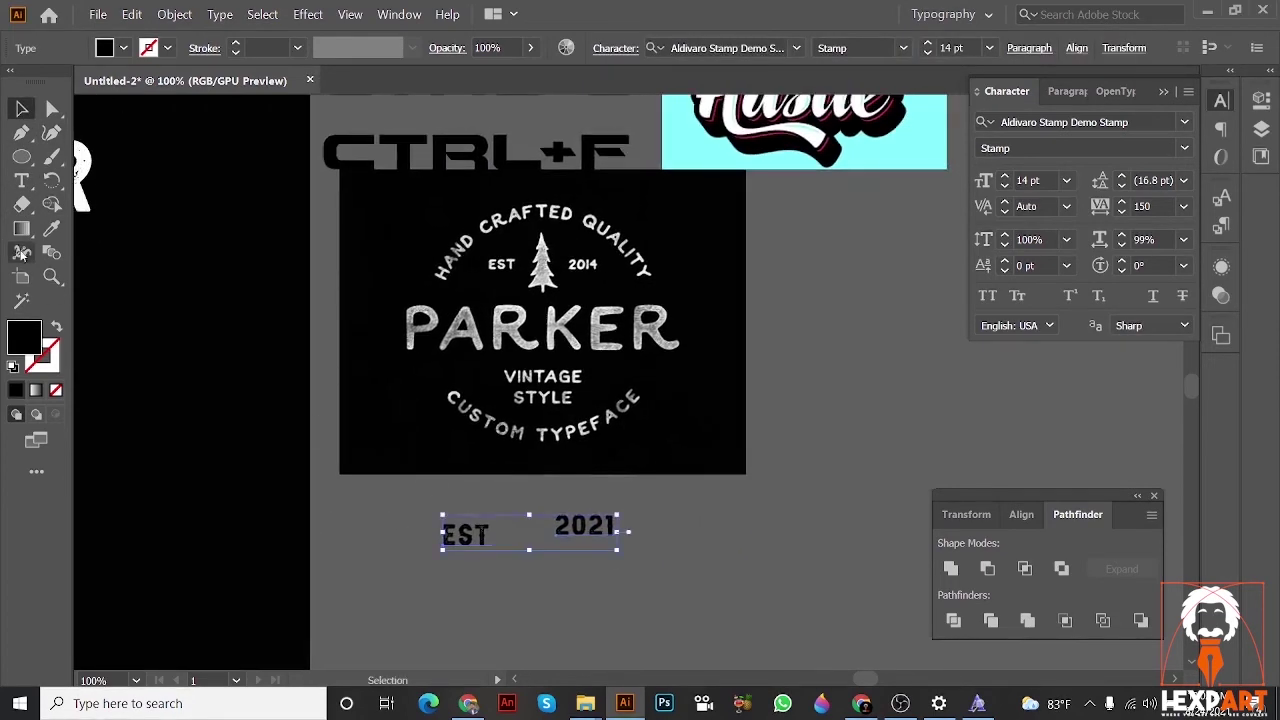
- Recolour EST and 2021 white by sampling the white of the Hustle lettering, and deselect them
click(52, 228)
scroll(652, 226, up, 4)
scroll(652, 226, right, 3)
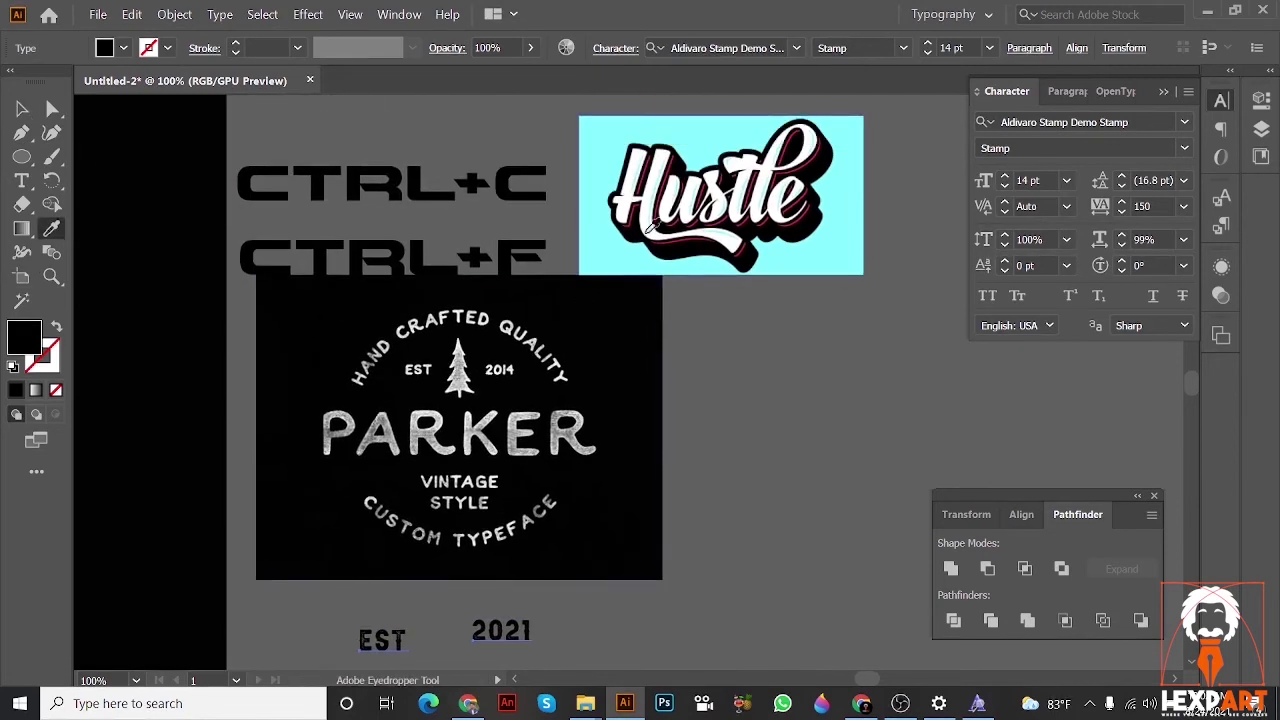
click(655, 165)
scroll(655, 165, left, 3)
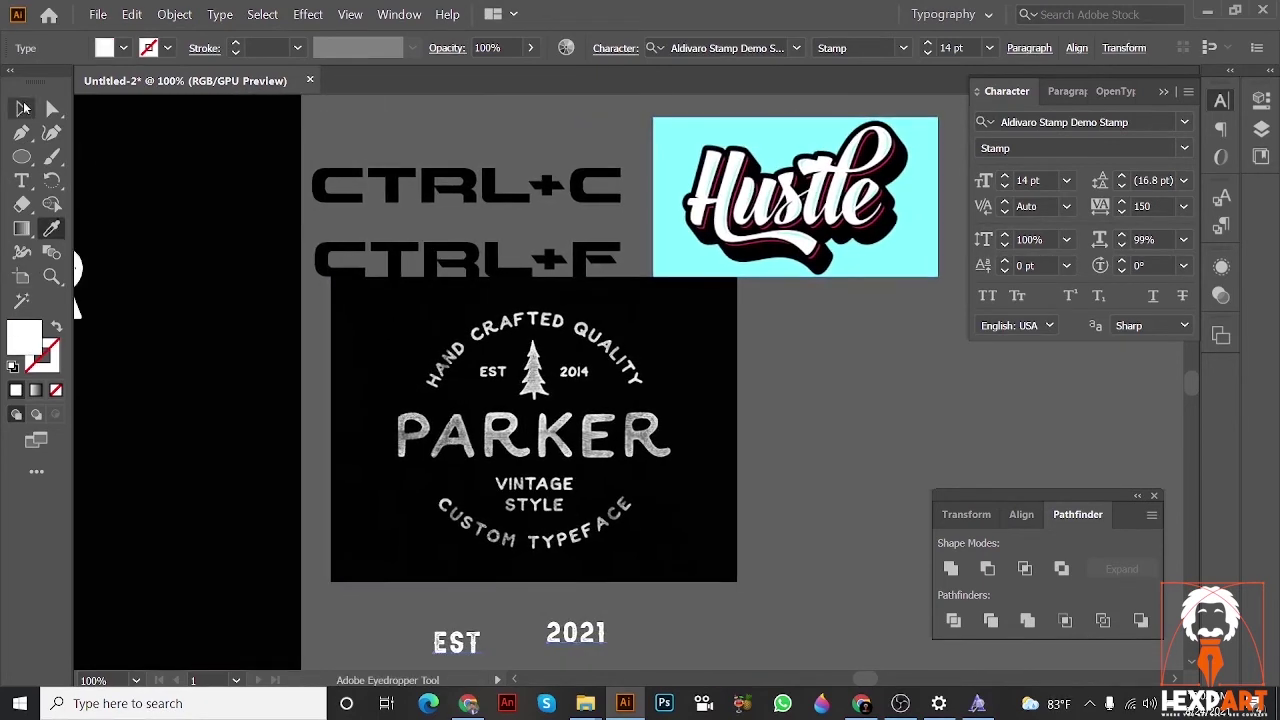
key(v)
scroll(586, 551, down, 3)
click(623, 603)
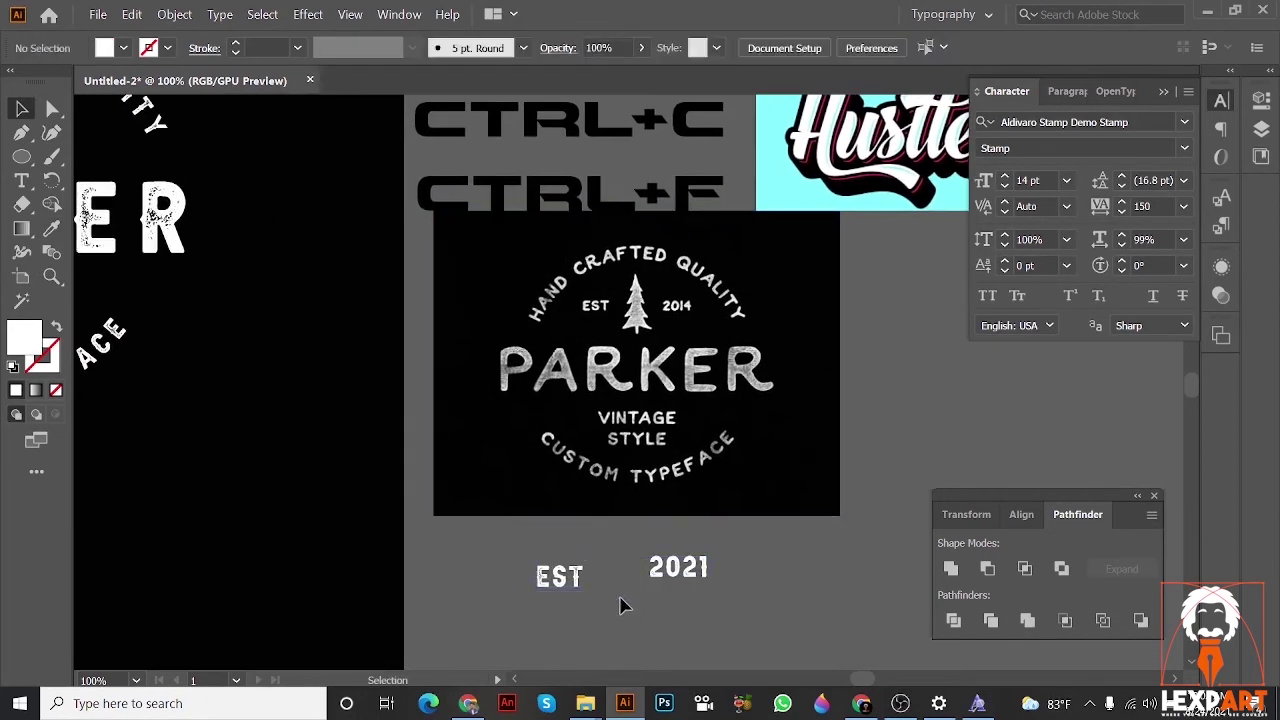
- Move the EST text into the badge, between the HAND CRAFTED QUALITY arc and PARKER
drag(551, 570, 397, 421)
key(space)
drag(492, 487, 698, 538)
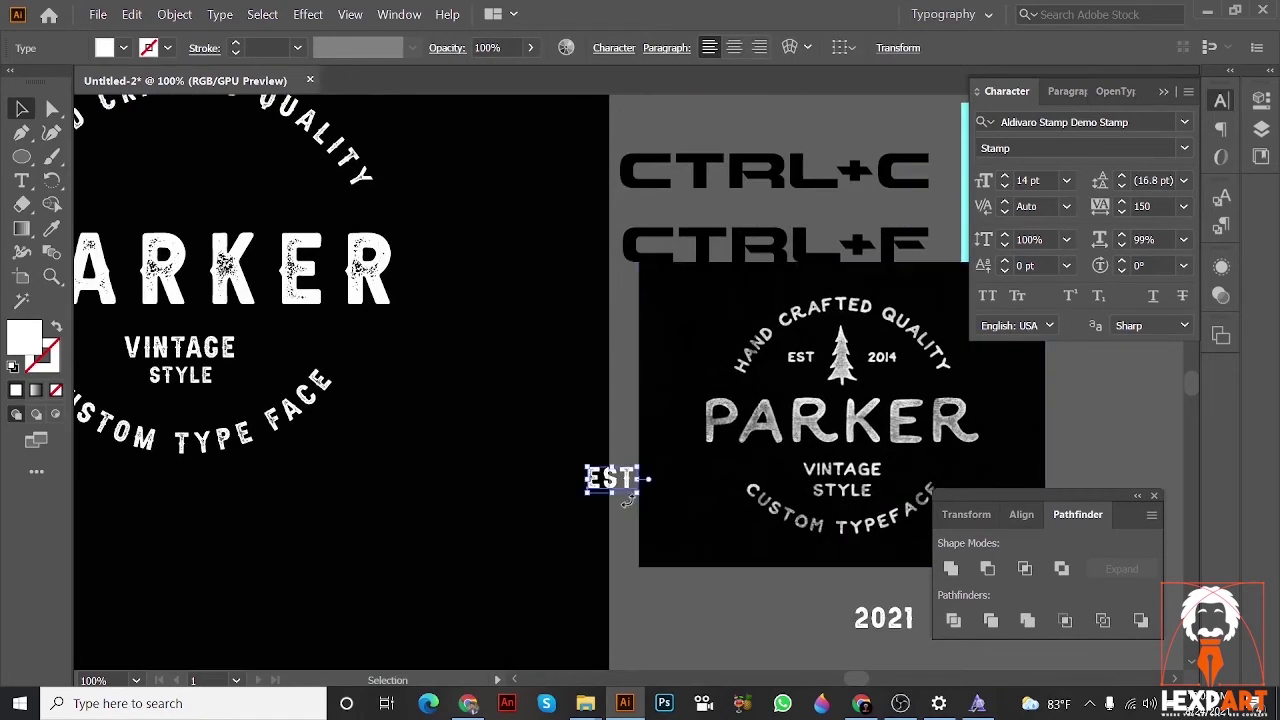
drag(617, 490, 135, 188)
key(space)
drag(172, 211, 360, 174)
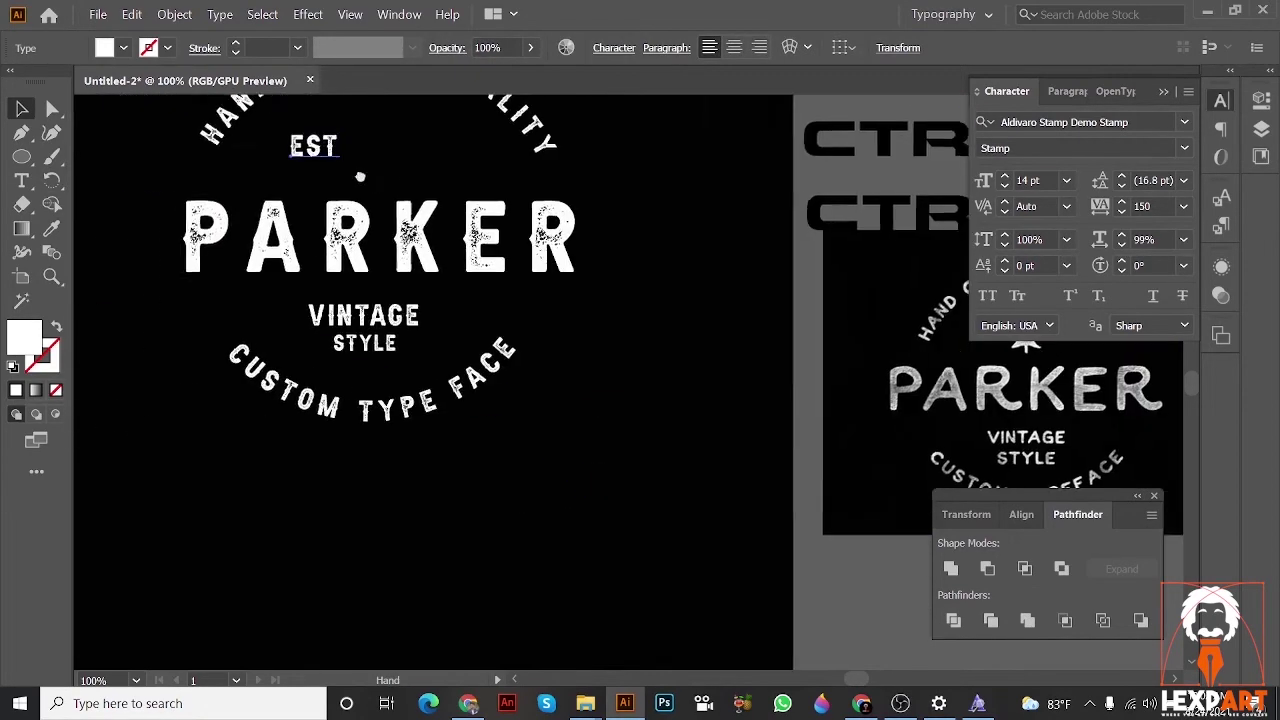
- Move the 2021 text into the badge above PARKER, to the right of EST
drag(499, 303, 302, 301)
drag(868, 580, 222, 149)
key(space)
drag(499, 214, 808, 287)
- Select EST and 2021 together and match their text formatting to STYLE with the Eyedropper
drag(506, 189, 334, 231)
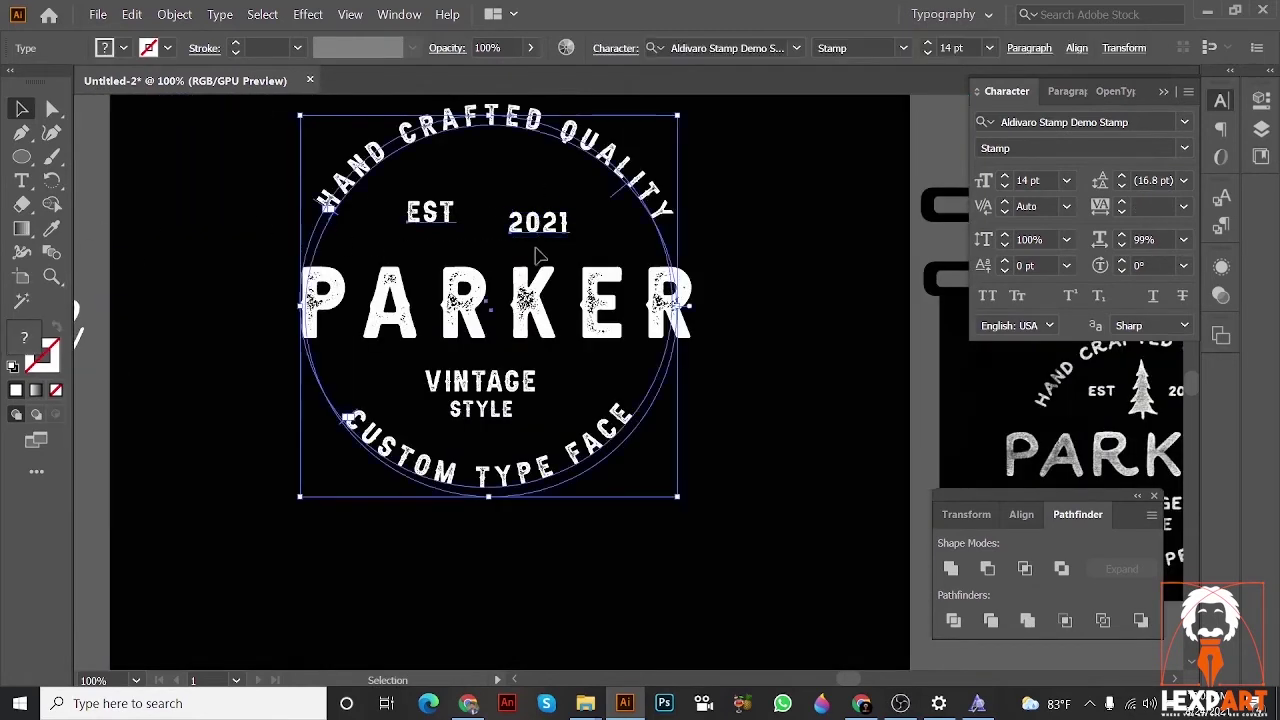
click(575, 240)
click(548, 225)
shift+click(430, 212)
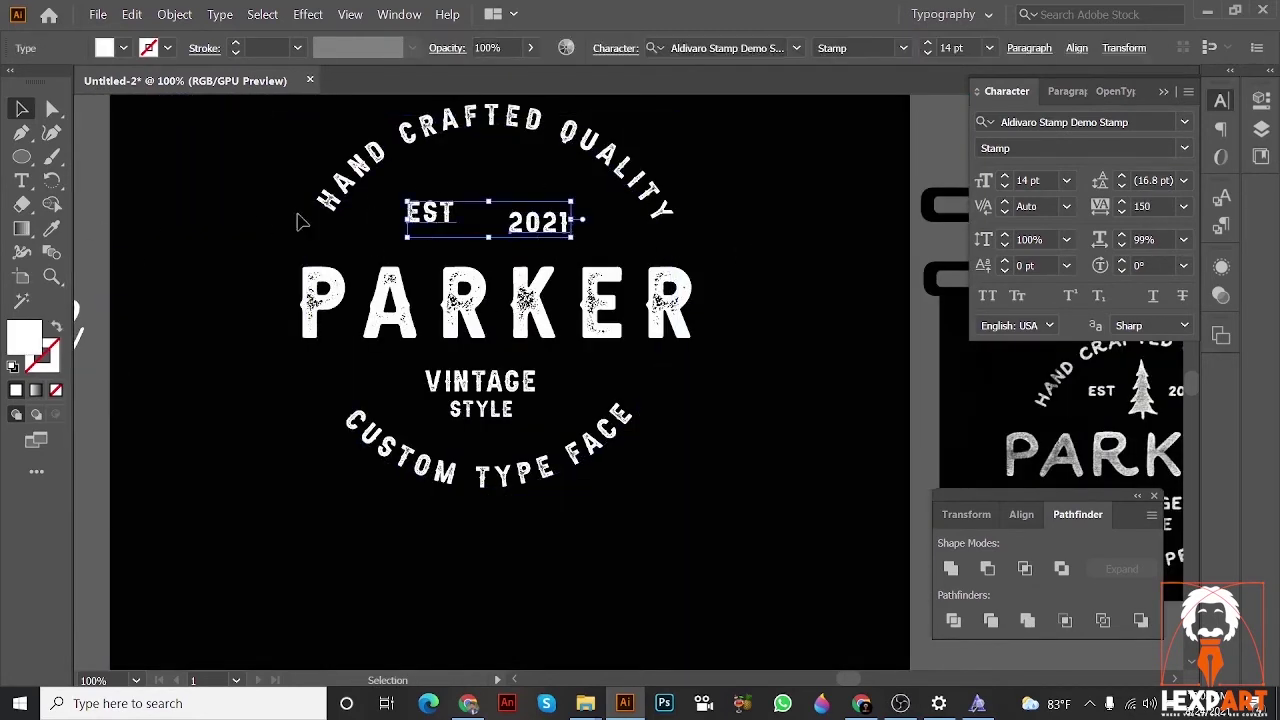
click(52, 229)
click(500, 408)
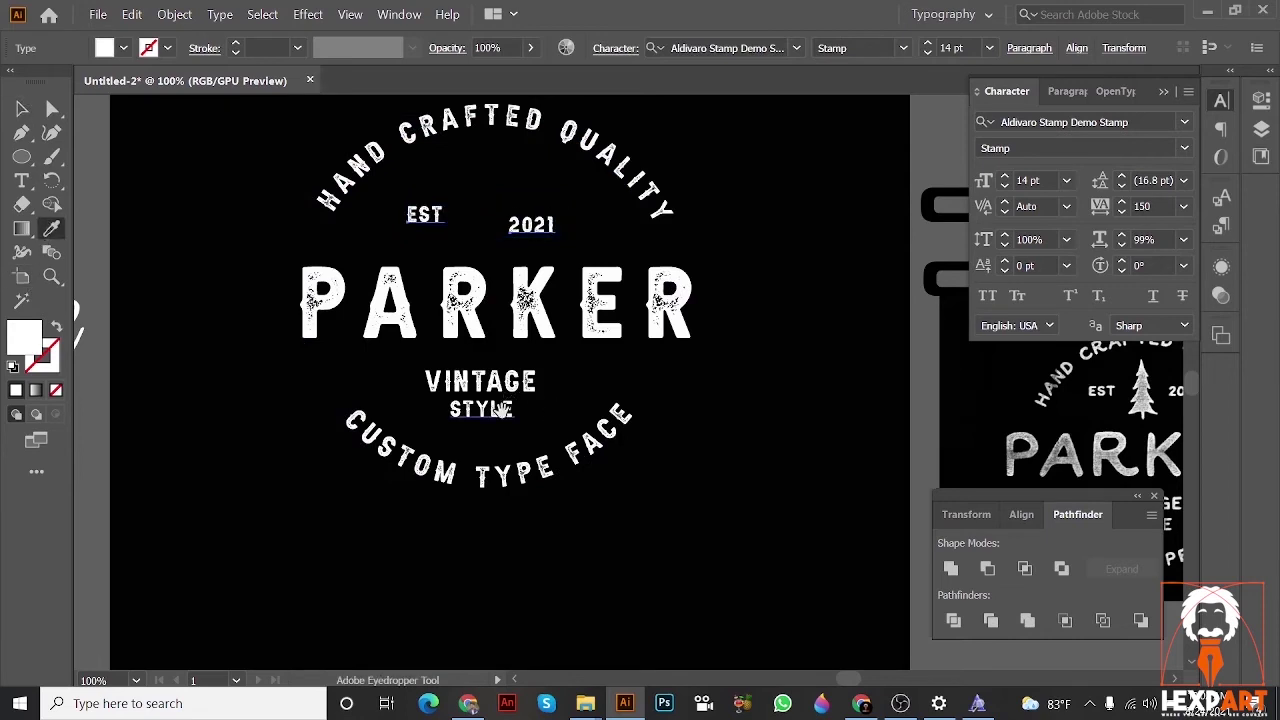
scroll(90, 160, up, 1)
click(22, 109)
scroll(550, 242, up, 1)
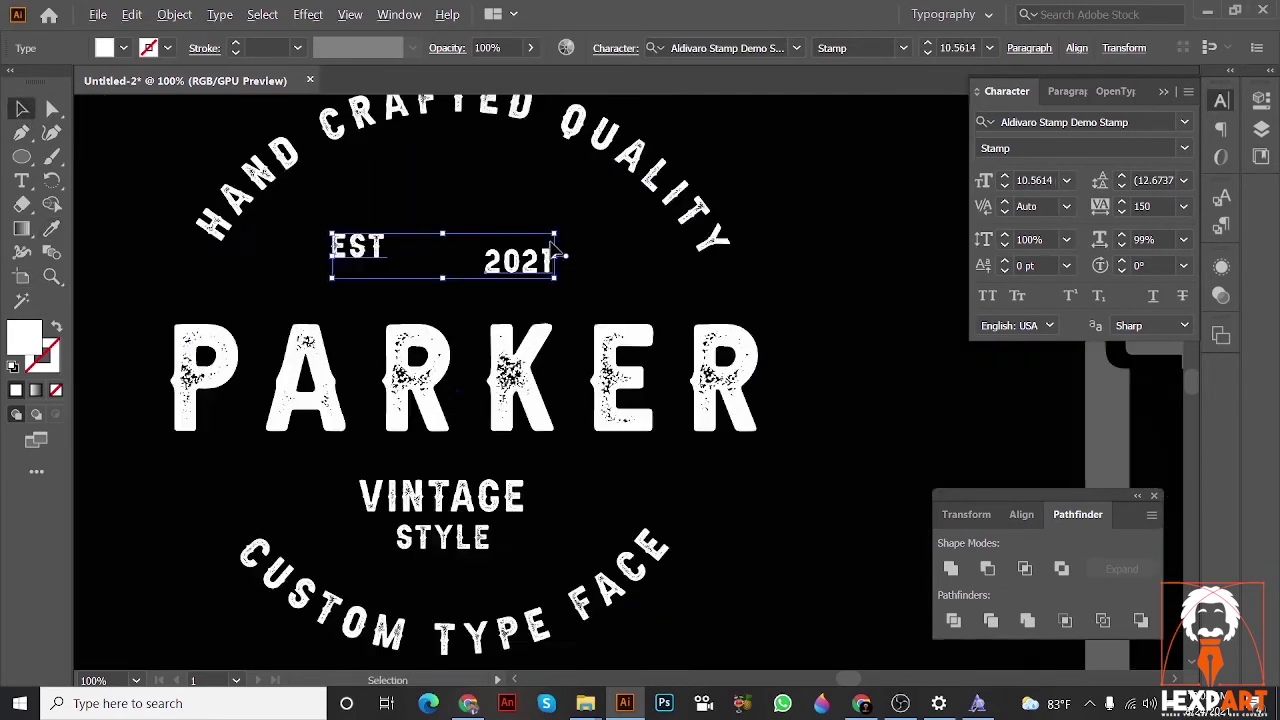
- Move the 2021 text up and to the right until it lines up with EST above PARKER
click(774, 250)
drag(558, 265, 578, 244)
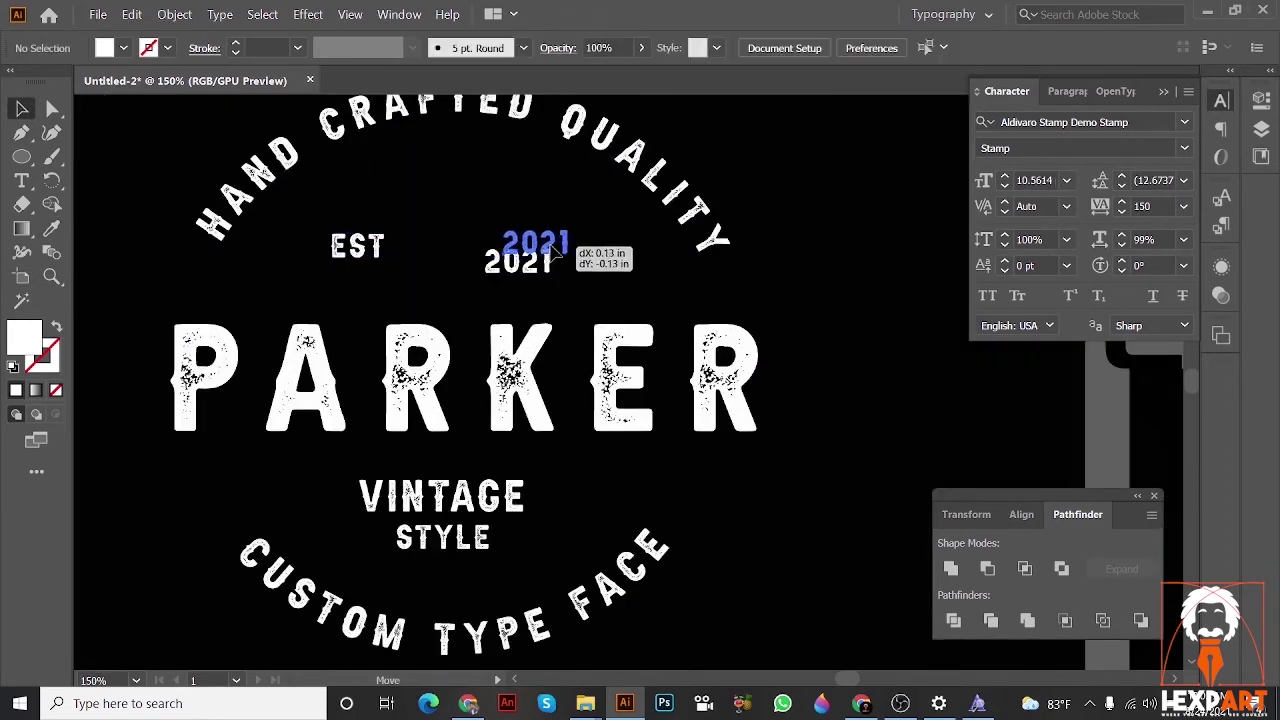
click(823, 183)
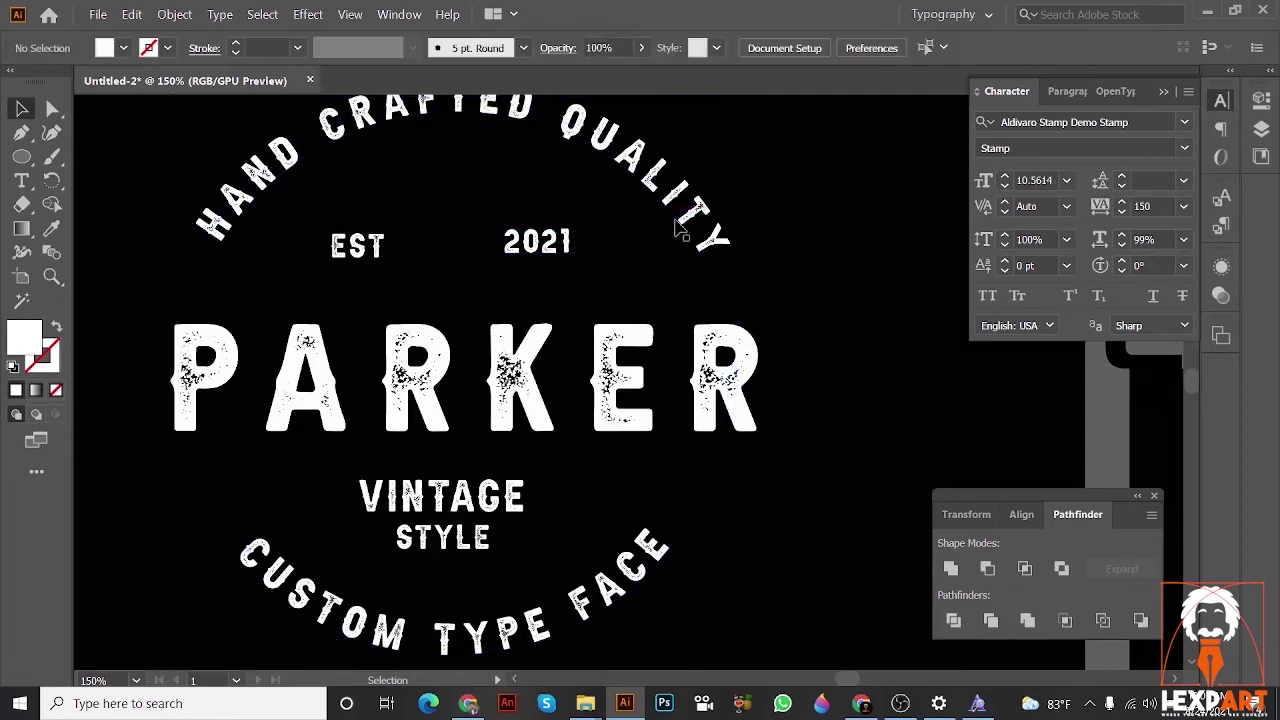
click(563, 256)
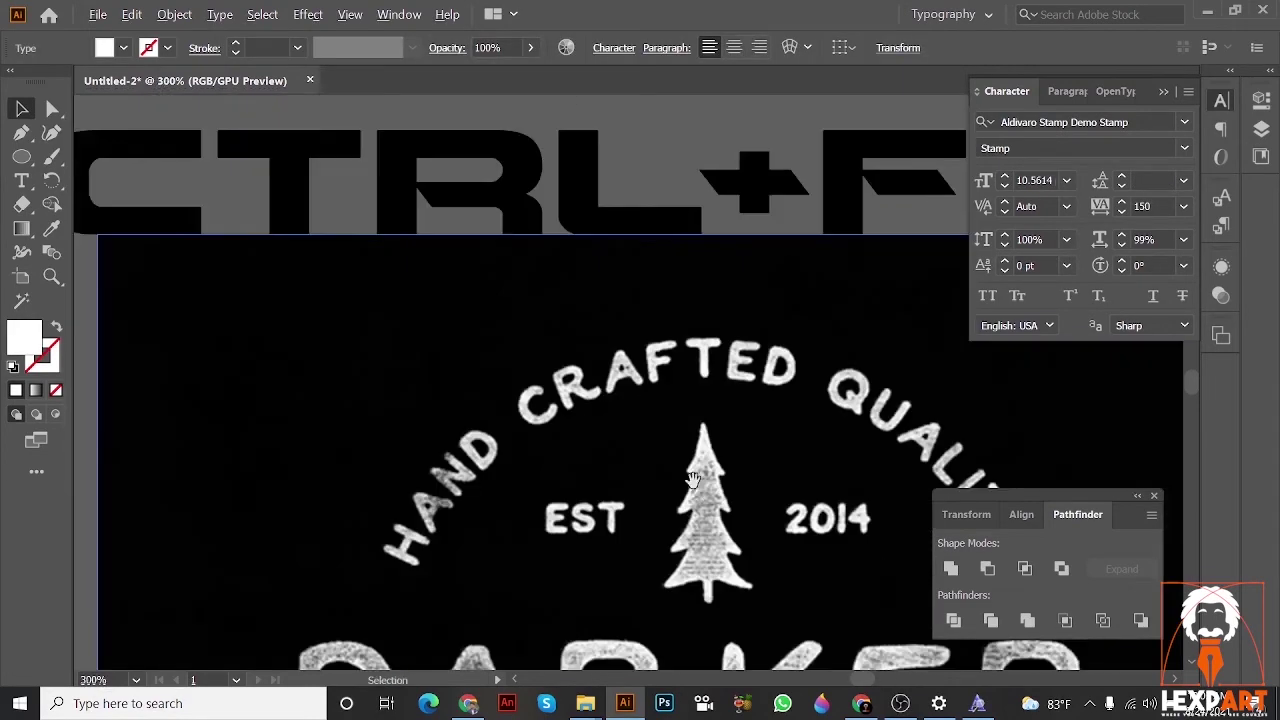
- Start a Pen tool outline of the reference's pine tree at its lower-left branch tip, tracing the lowest notch and swapping fill and stroke
drag(692, 479, 655, 390)
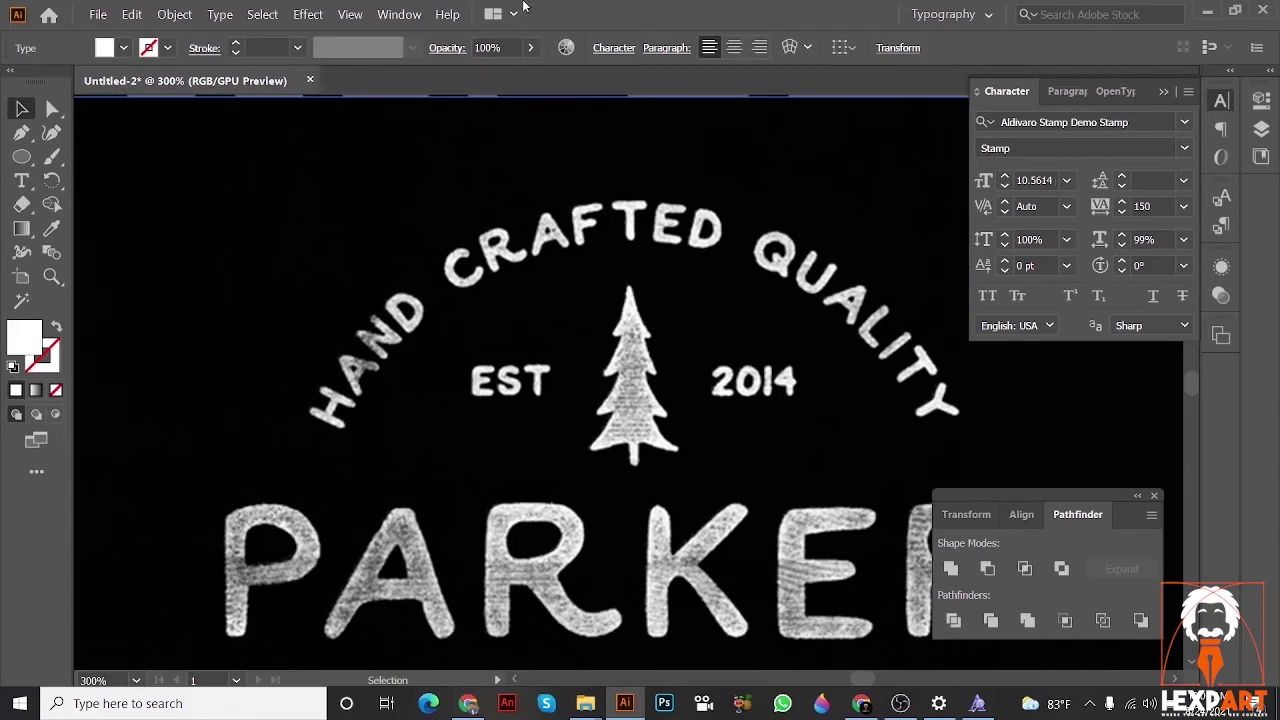
click(21, 132)
scroll(711, 371, up, 2)
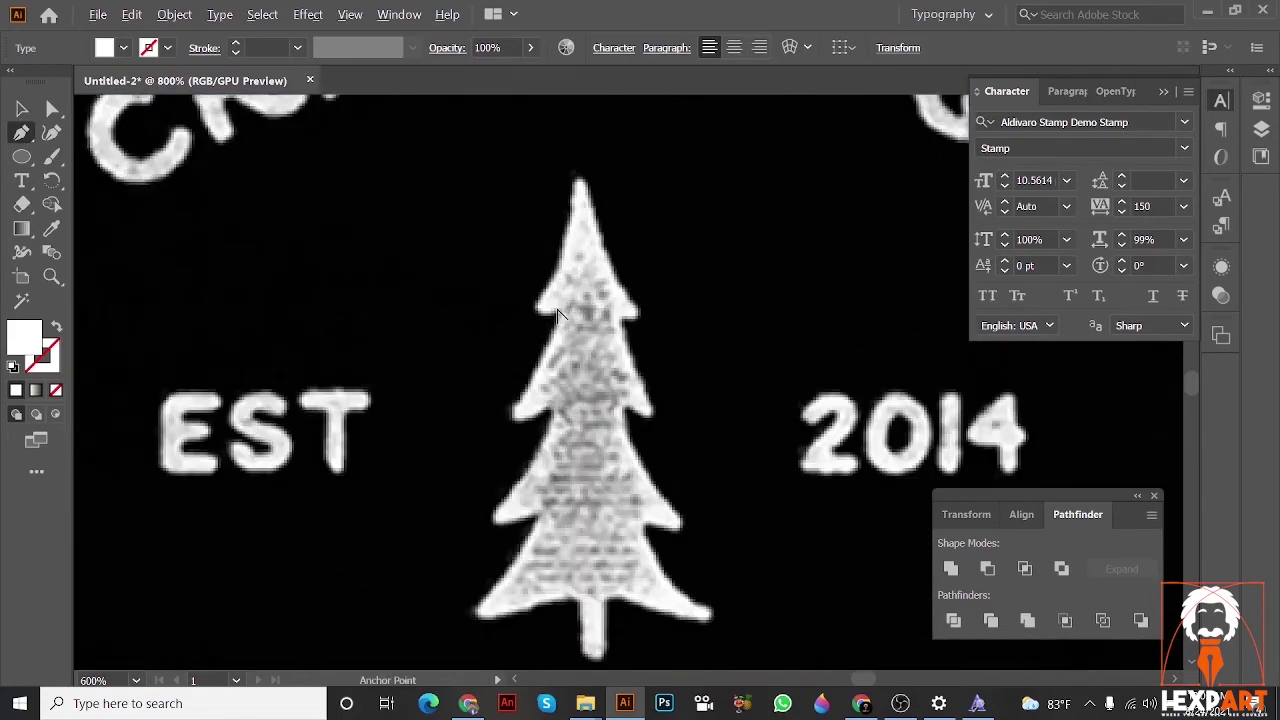
scroll(560, 340, up, 1)
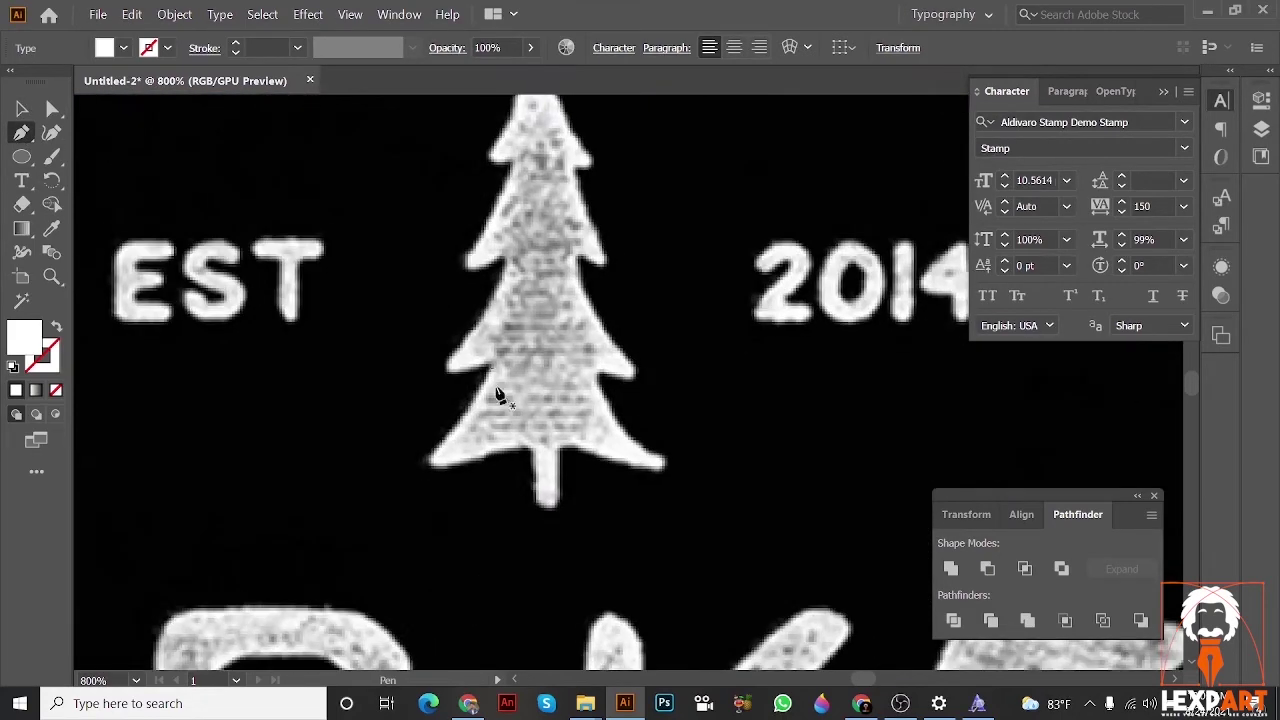
click(427, 462)
mouse_move(494, 371)
mouse_down()
mouse_move(256, 350)
mouse_move(108, 305)
mouse_move(345, 402)
mouse_move(453, 381)
mouse_up()
key(shift+x)
- Continue the tree outline up the left side, around the middle and upper branches to just below the treetop
drag(500, 263, 485, 218)
click(467, 263)
scroll(486, 256, up, 2)
click(485, 217)
drag(507, 202, 487, 262)
click(491, 238)
click(502, 167)
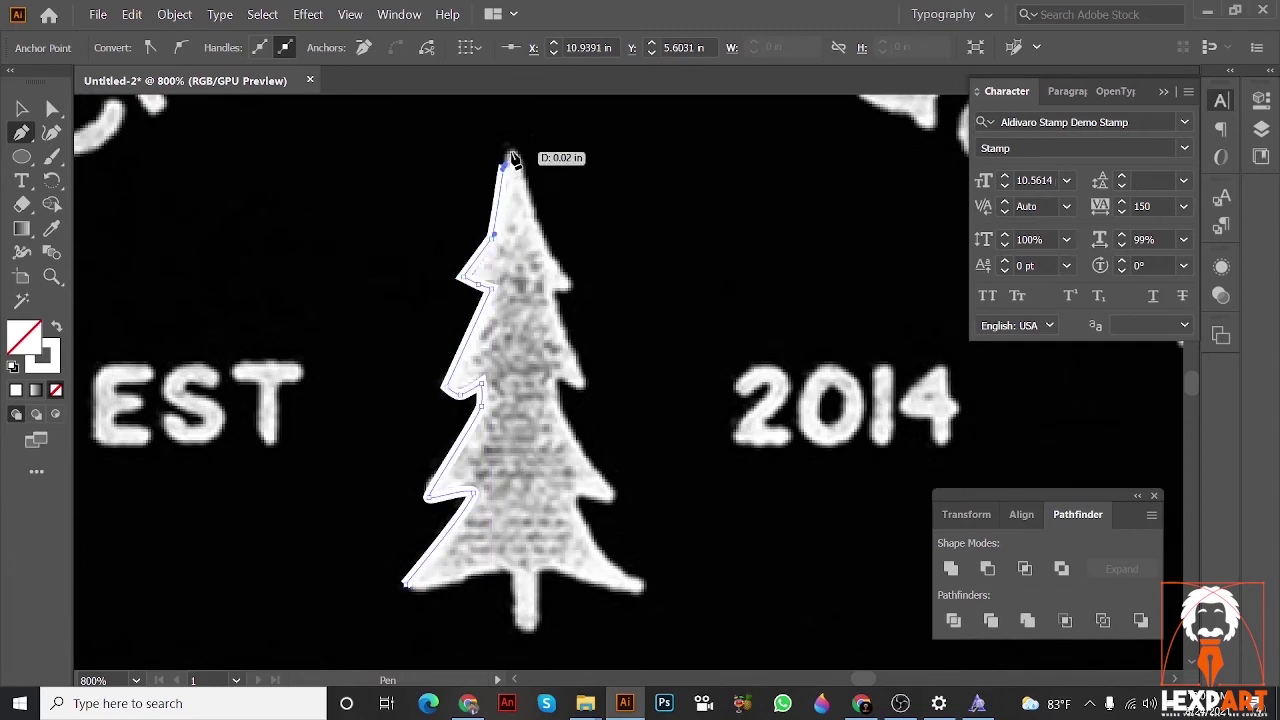
- Trace the outline over the treetop and down the right side around the two upper branches
drag(512, 157, 563, 290)
click(557, 266)
click(573, 281)
click(550, 292)
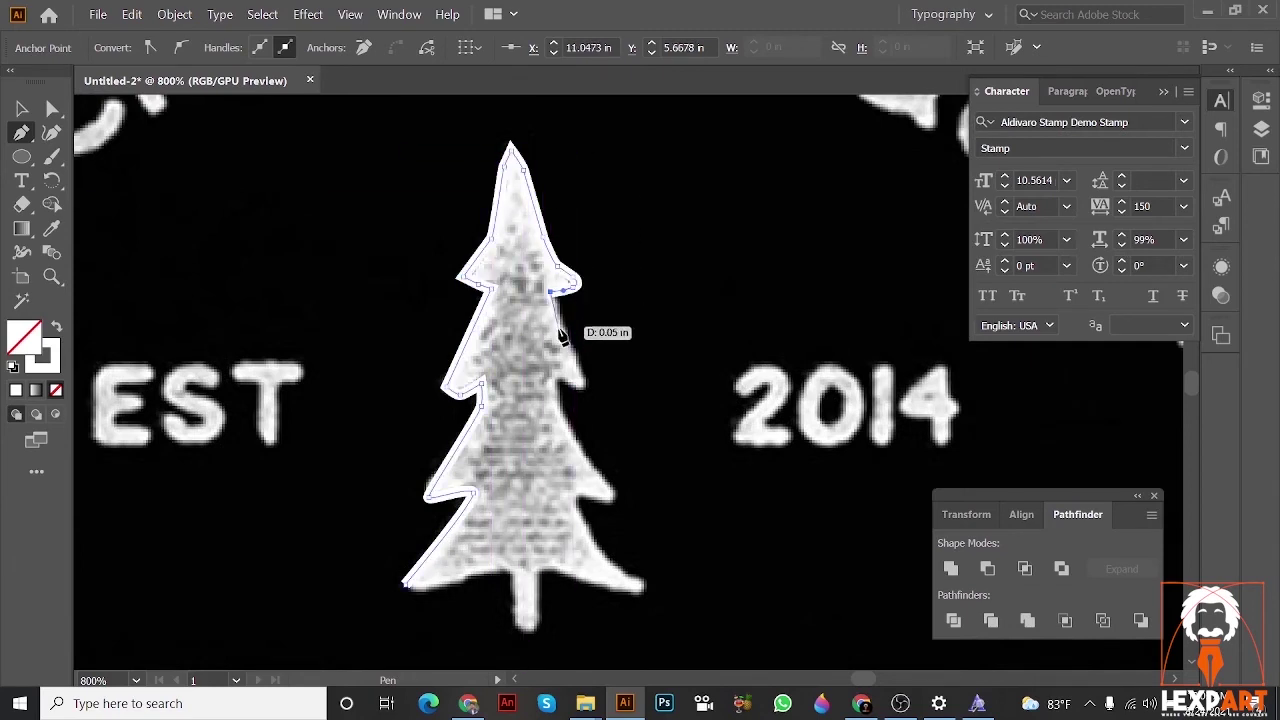
click(573, 347)
drag(574, 379, 554, 323)
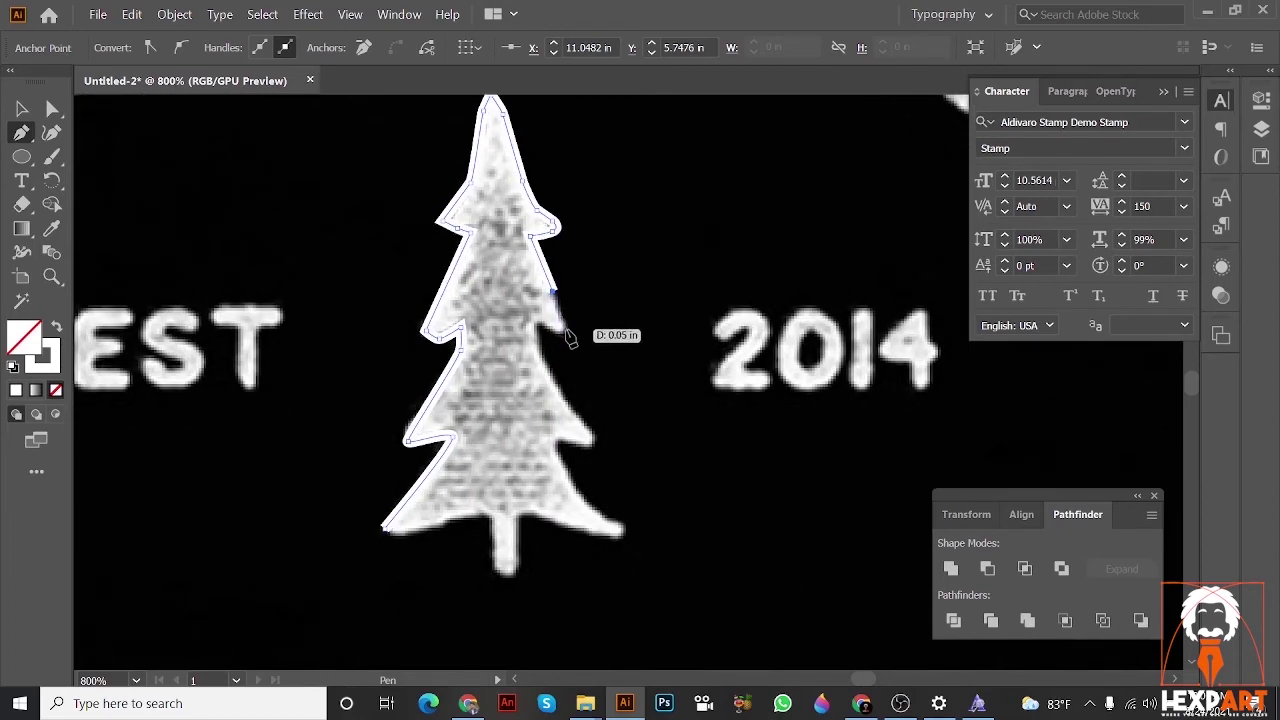
click(568, 330)
click(542, 326)
- Extend the tree outline around the third right-hand branch and down towards the lowest one
click(534, 342)
drag(555, 396, 531, 305)
click(554, 352)
click(557, 334)
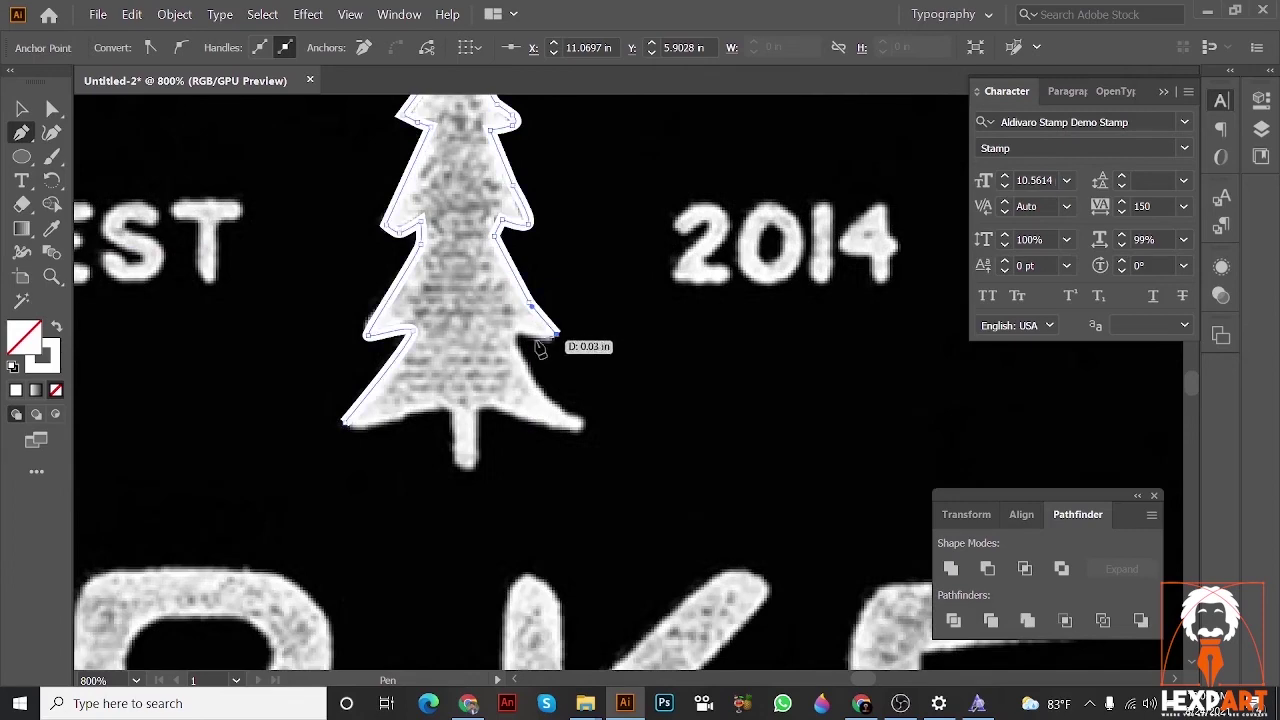
click(529, 337)
click(515, 337)
drag(540, 393, 499, 300)
- Trace the trunk and close the tree outline along its lower-left edge back at the starting anchor
click(464, 352)
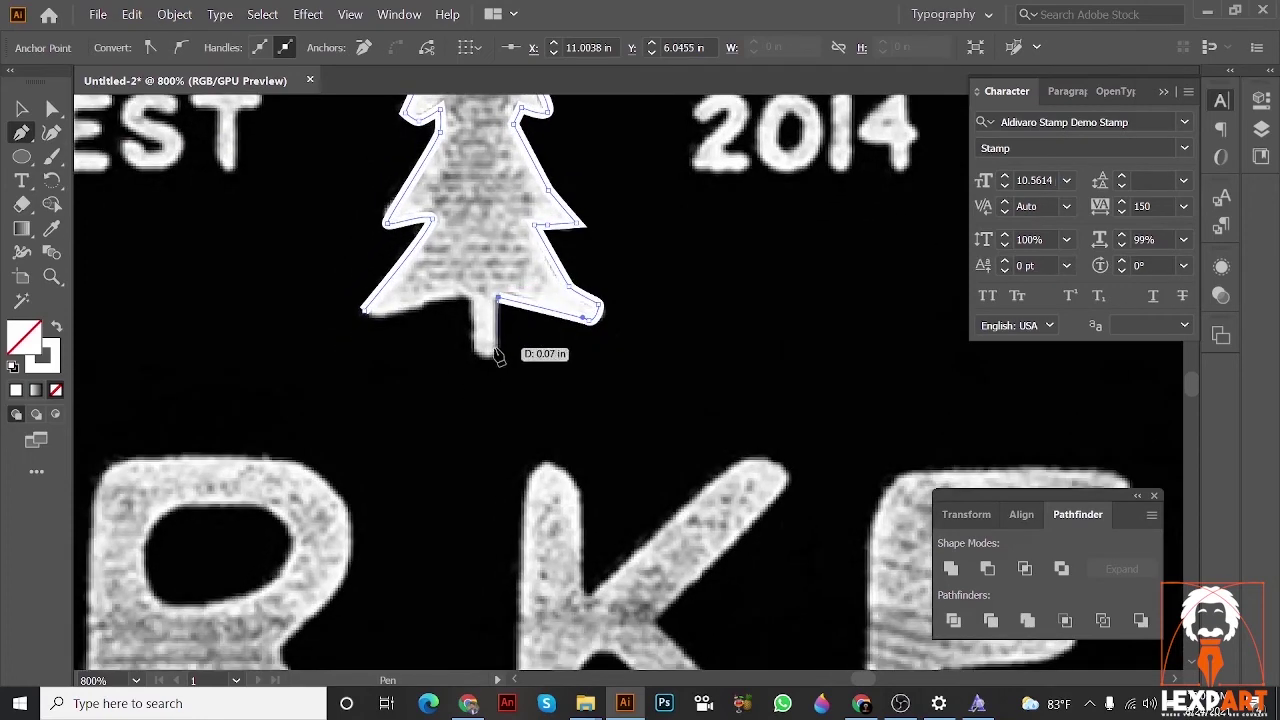
click(495, 350)
click(476, 349)
click(470, 300)
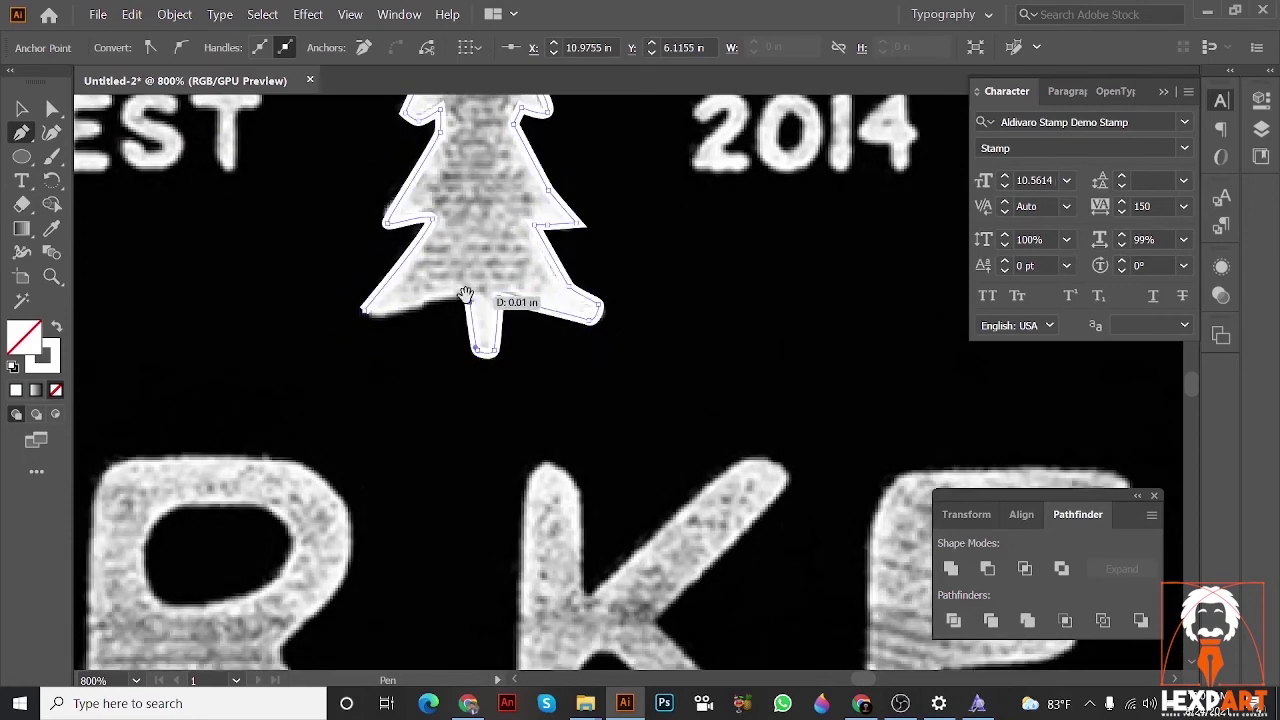
drag(466, 294, 561, 319)
click(548, 327)
click(491, 336)
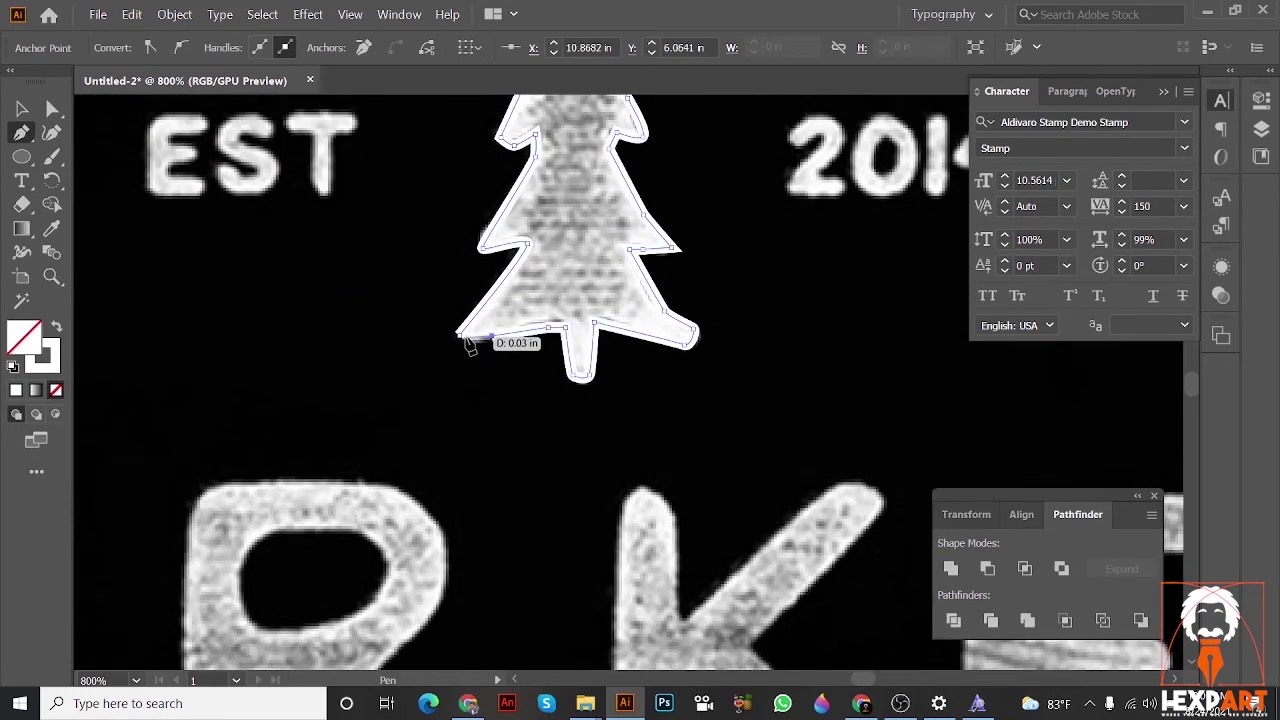
drag(470, 345, 471, 343)
- Give the traced tree a solid off-white fill without stroke by sampling the reference artwork with the Eyedropper
key(i)
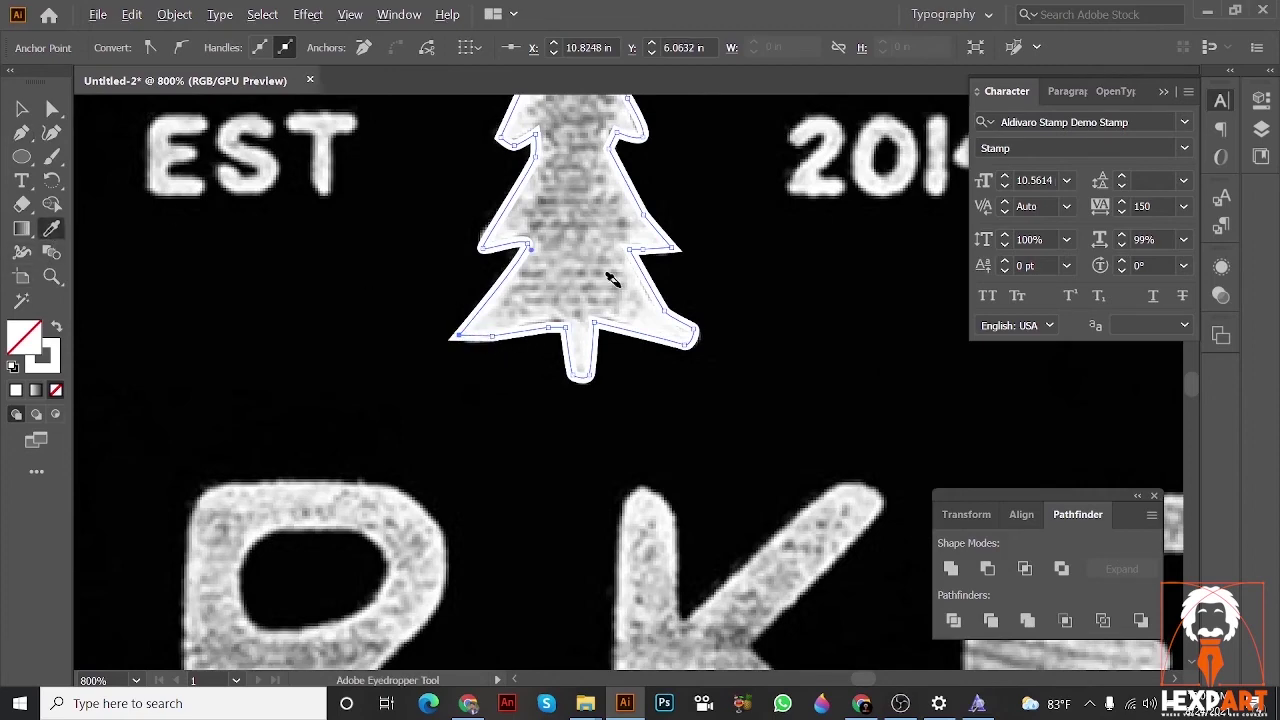
scroll(612, 280, down, 2)
drag(598, 268, 614, 324)
click(496, 267)
scroll(500, 268, down, 2)
drag(518, 287, 538, 333)
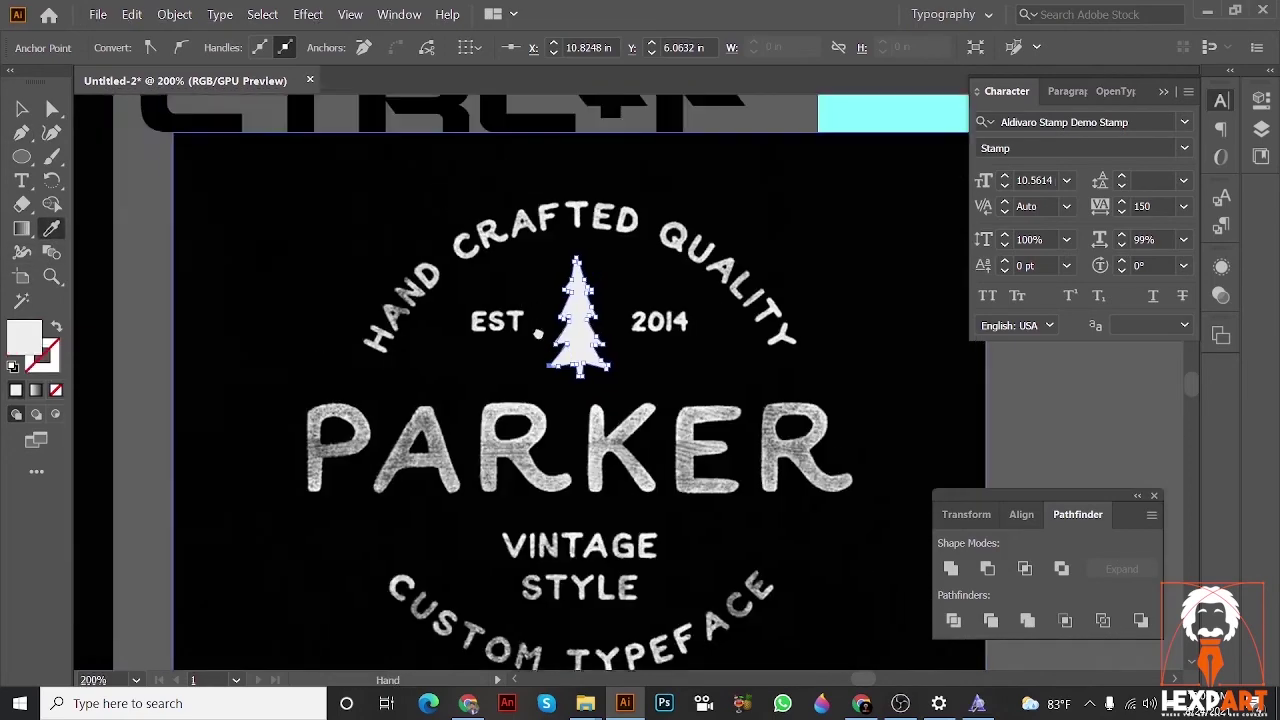
- Move the traced tree from the reference into the badge between EST and 2021, and deselect it
key(v)
key(ctrl+minus)
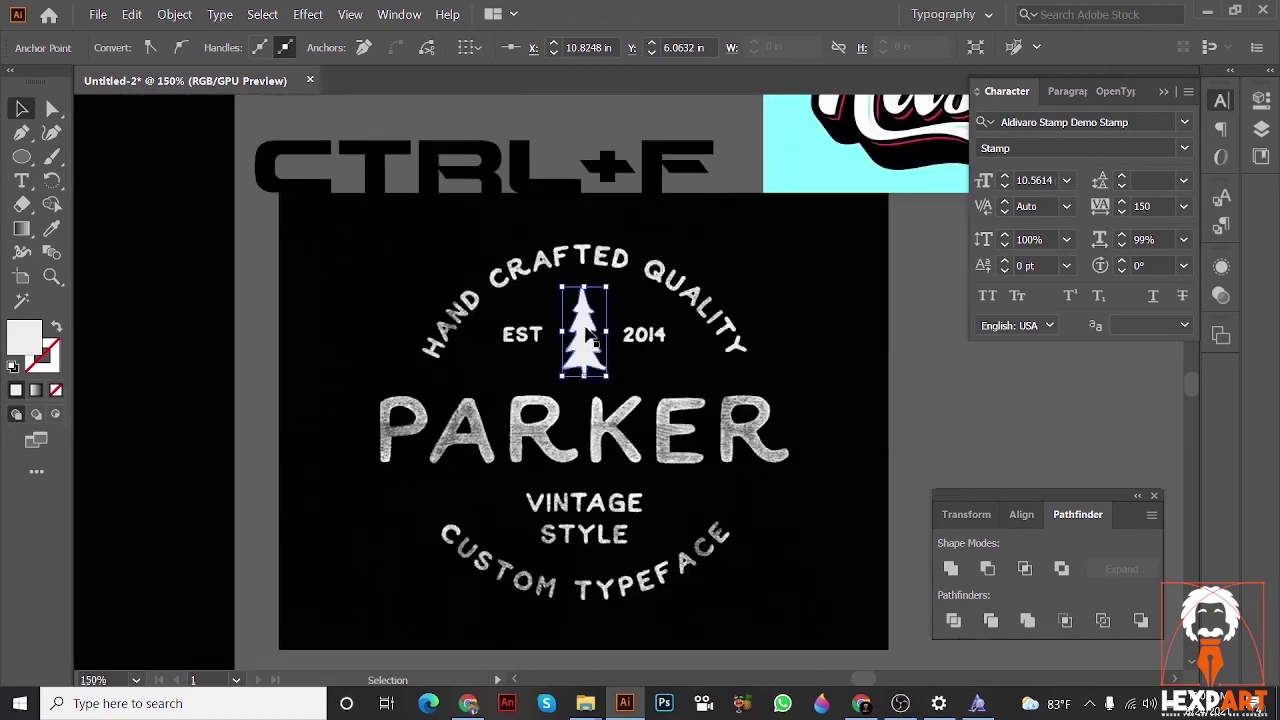
drag(586, 330, 332, 287)
drag(386, 291, 302, 286)
click(600, 337)
- Compare the recreated badge and its pine tree with the Parker reference
drag(803, 260, 615, 218)
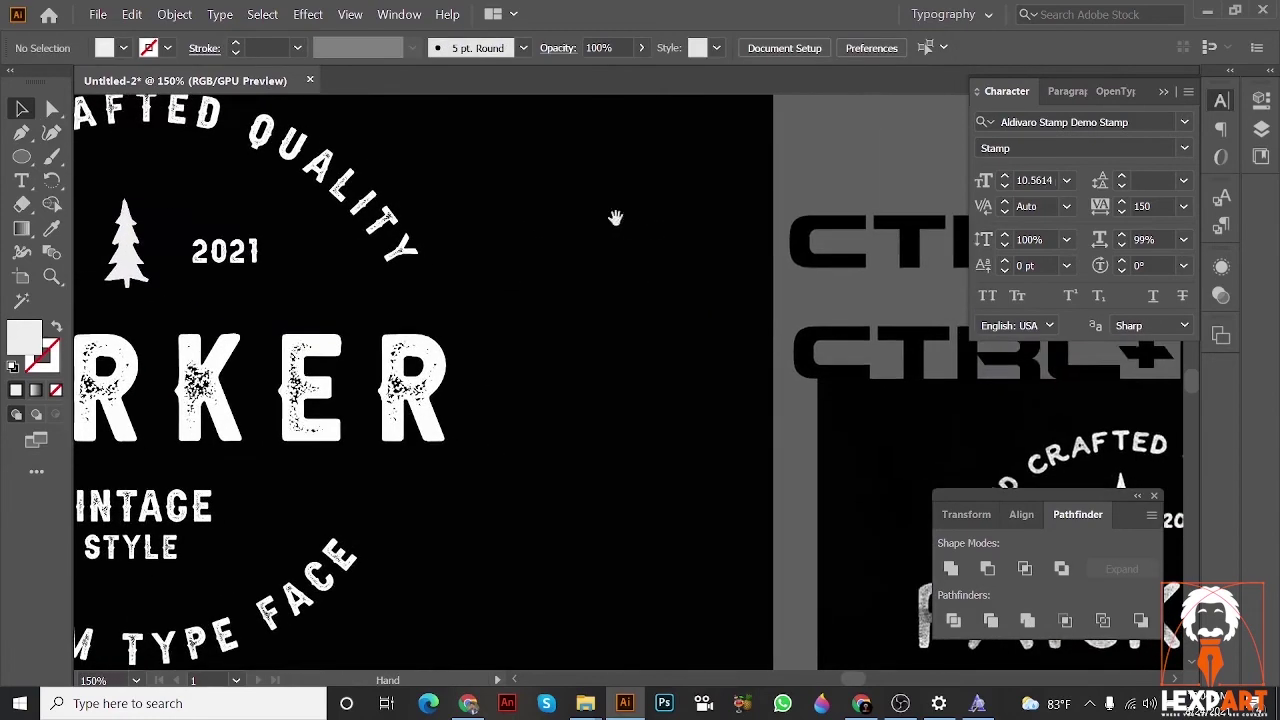
scroll(677, 266, down, 2)
drag(677, 266, 615, 255)
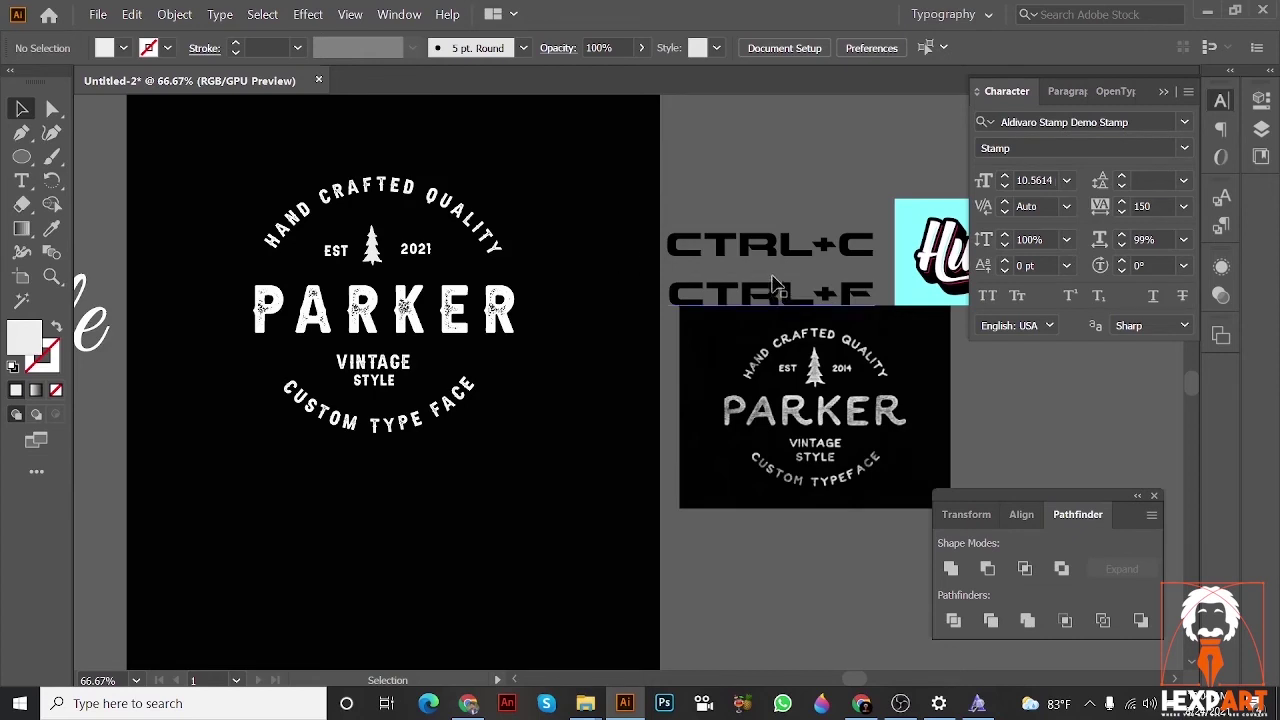
scroll(607, 276, up, 1)
drag(608, 276, 790, 328)
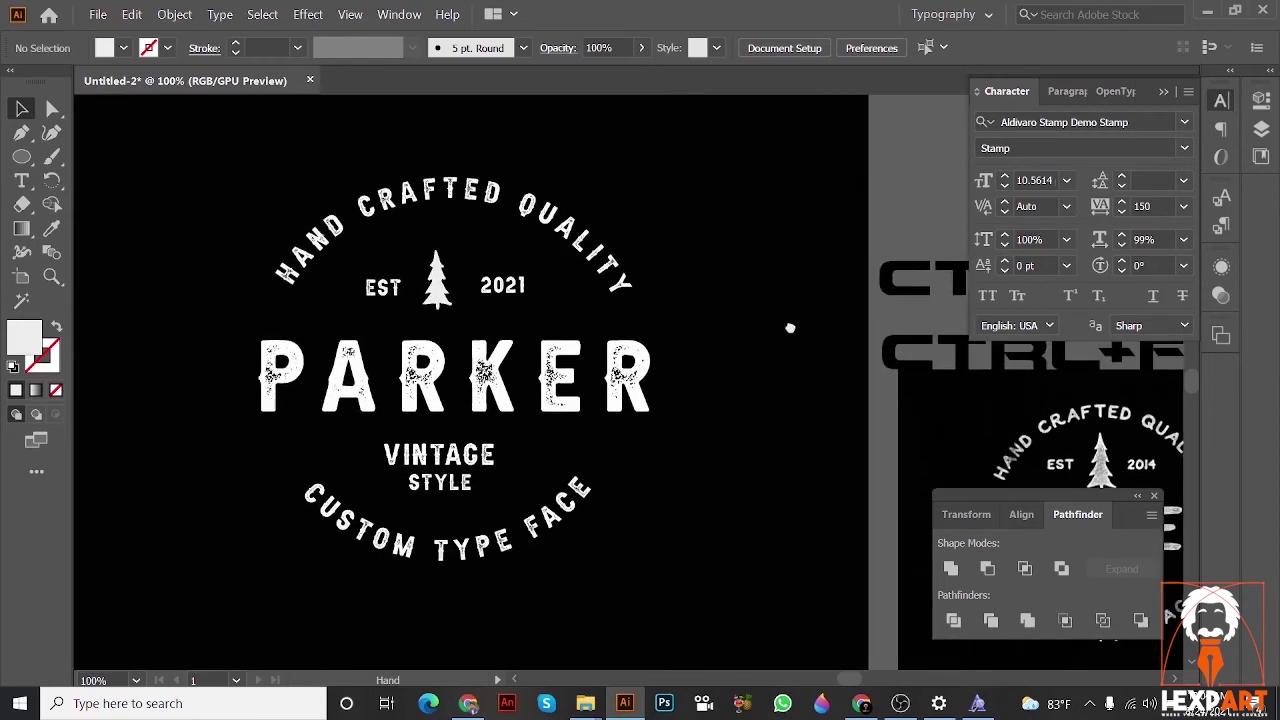
click(452, 289)
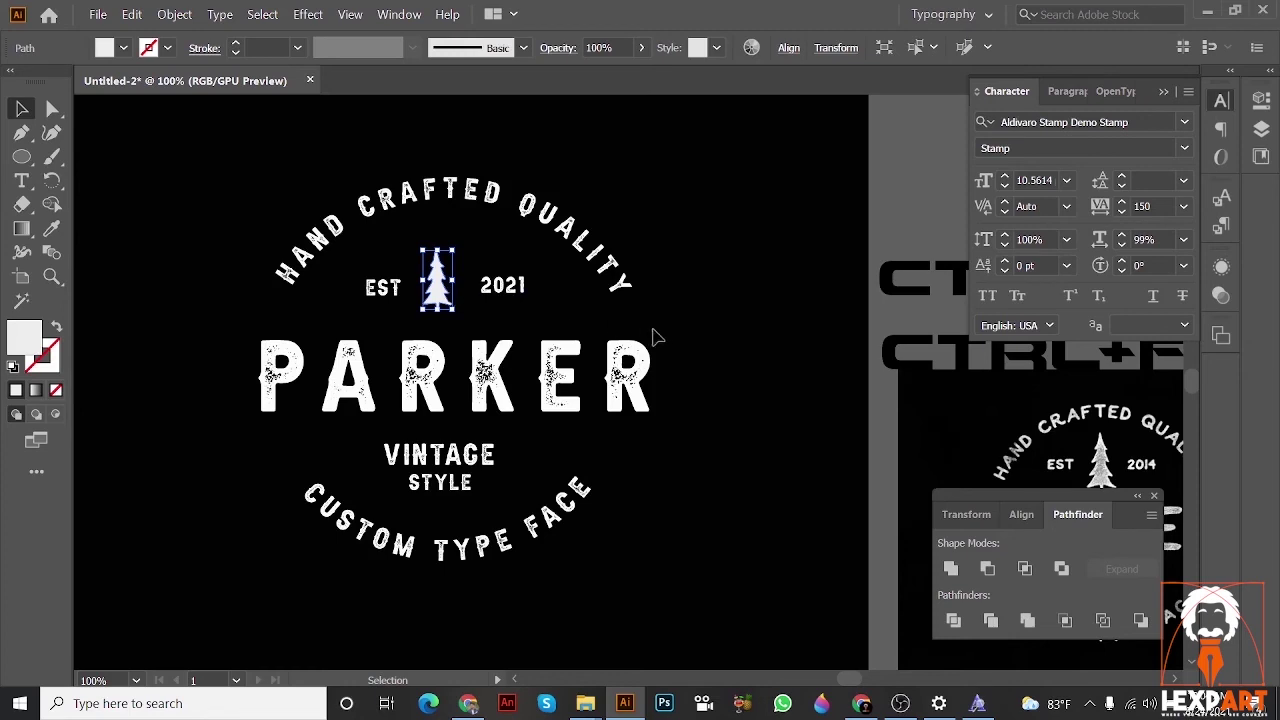
drag(677, 322, 548, 298)
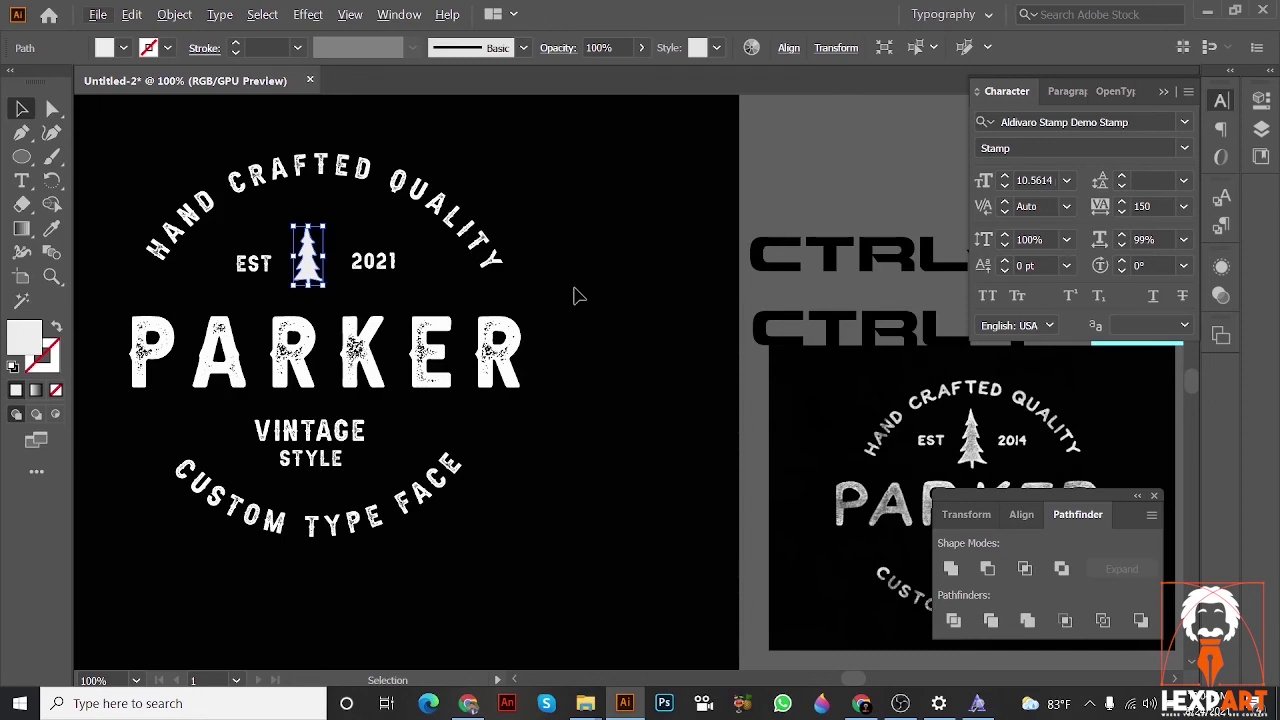
drag(577, 288, 636, 288)
click(736, 280)
drag(724, 288, 809, 288)
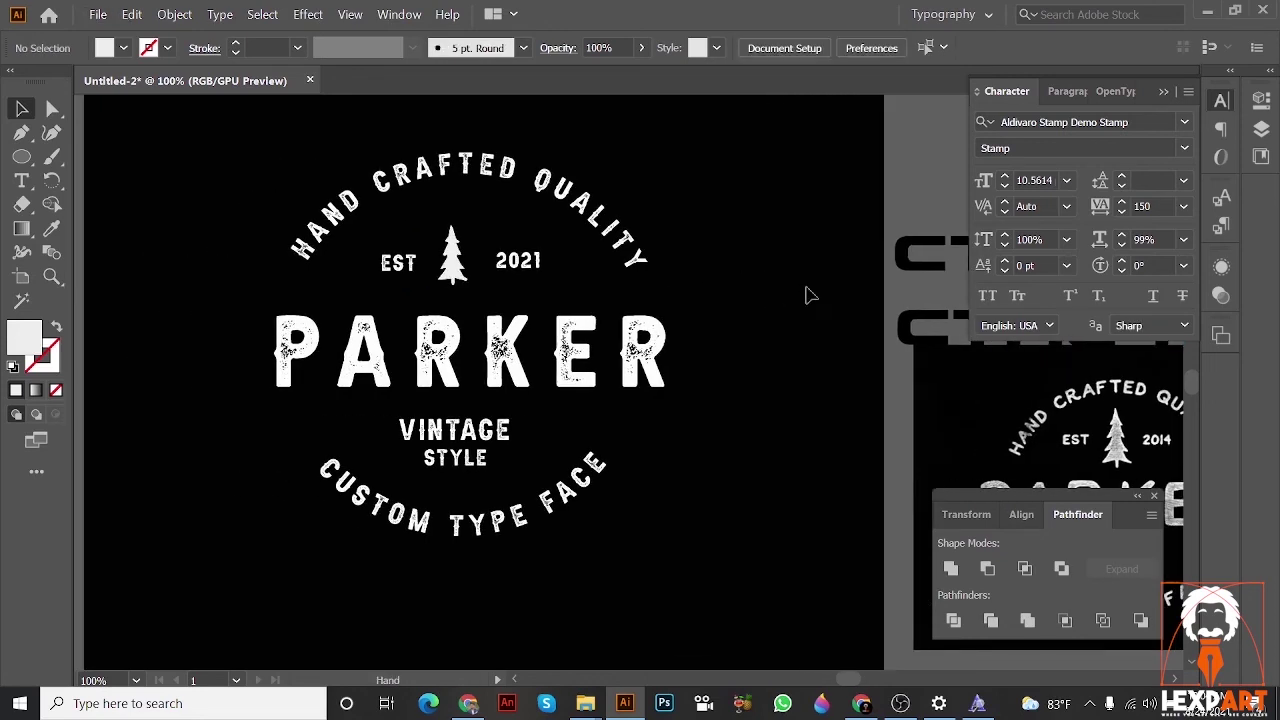
- Inspect the finished badge's overall layout and the circular path of the CUSTOM TYPE FACE text
scroll(795, 298, up, 1)
drag(284, 256, 288, 254)
click(837, 297)
scroll(837, 297, down, 1)
drag(790, 294, 745, 281)
scroll(790, 296, up, 1)
scroll(894, 277, down, 1)
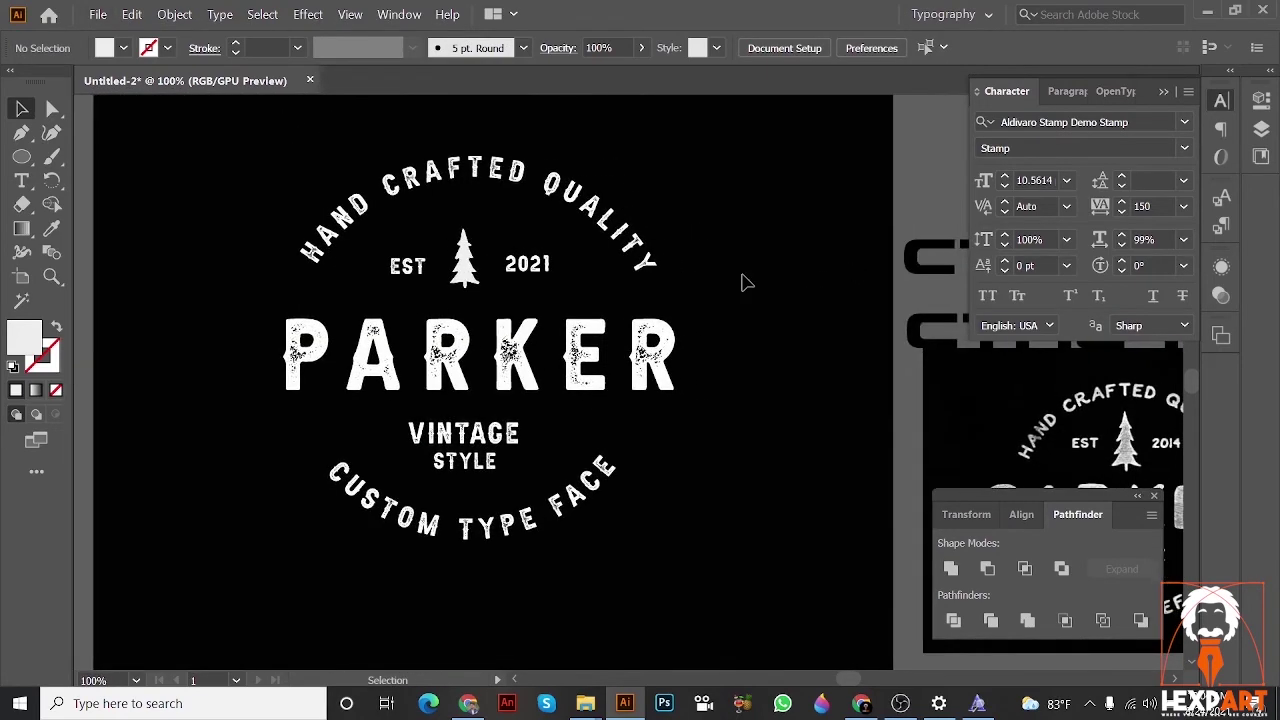
click(620, 470)
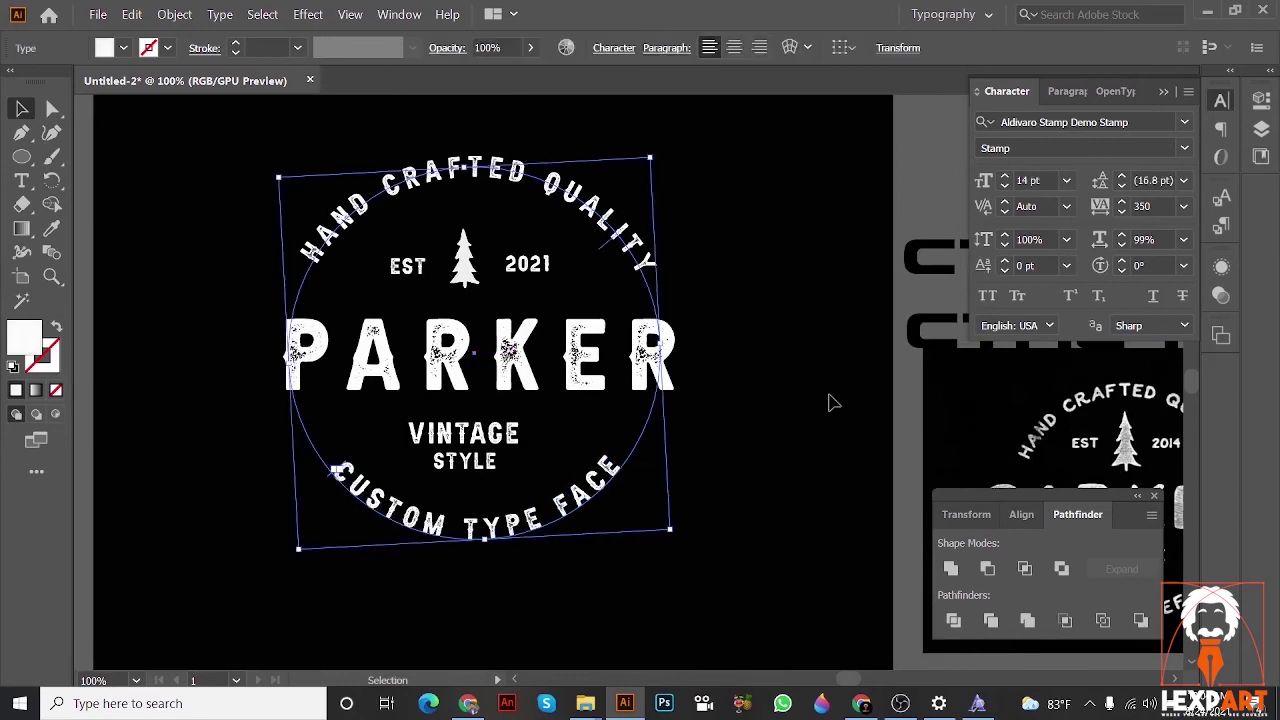
click(828, 402)
drag(785, 388, 745, 380)
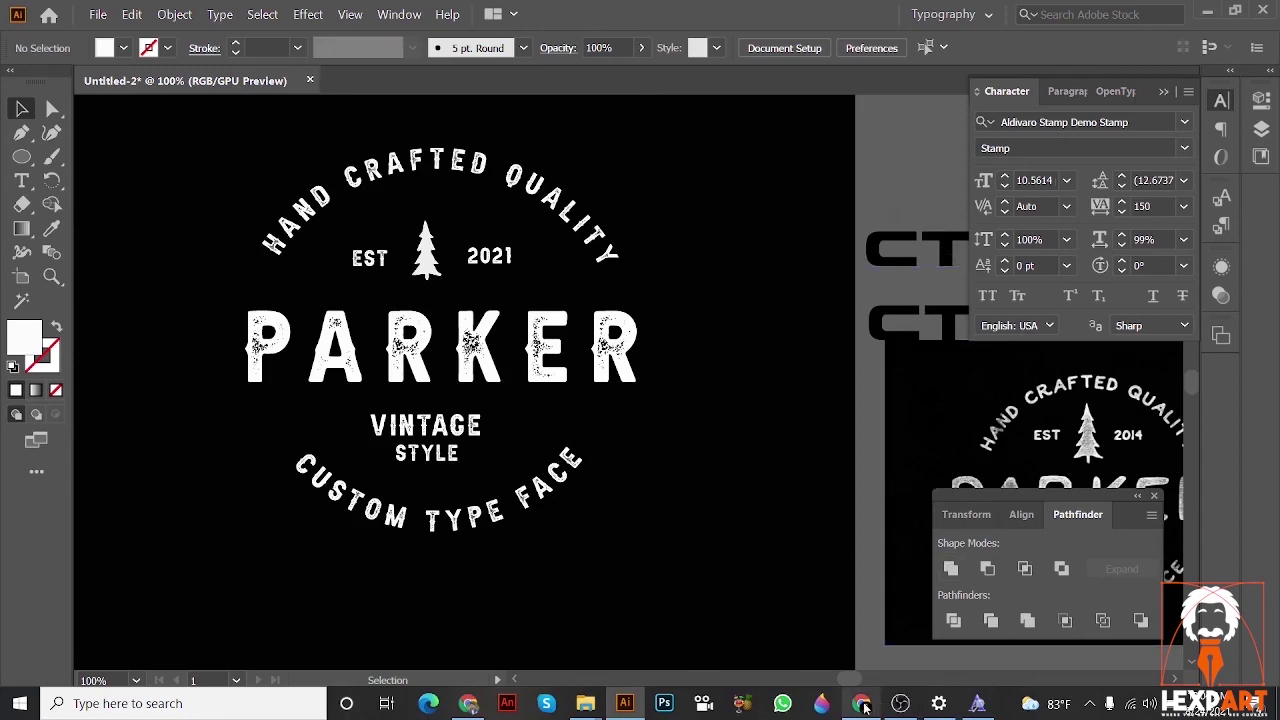
click(900, 704)
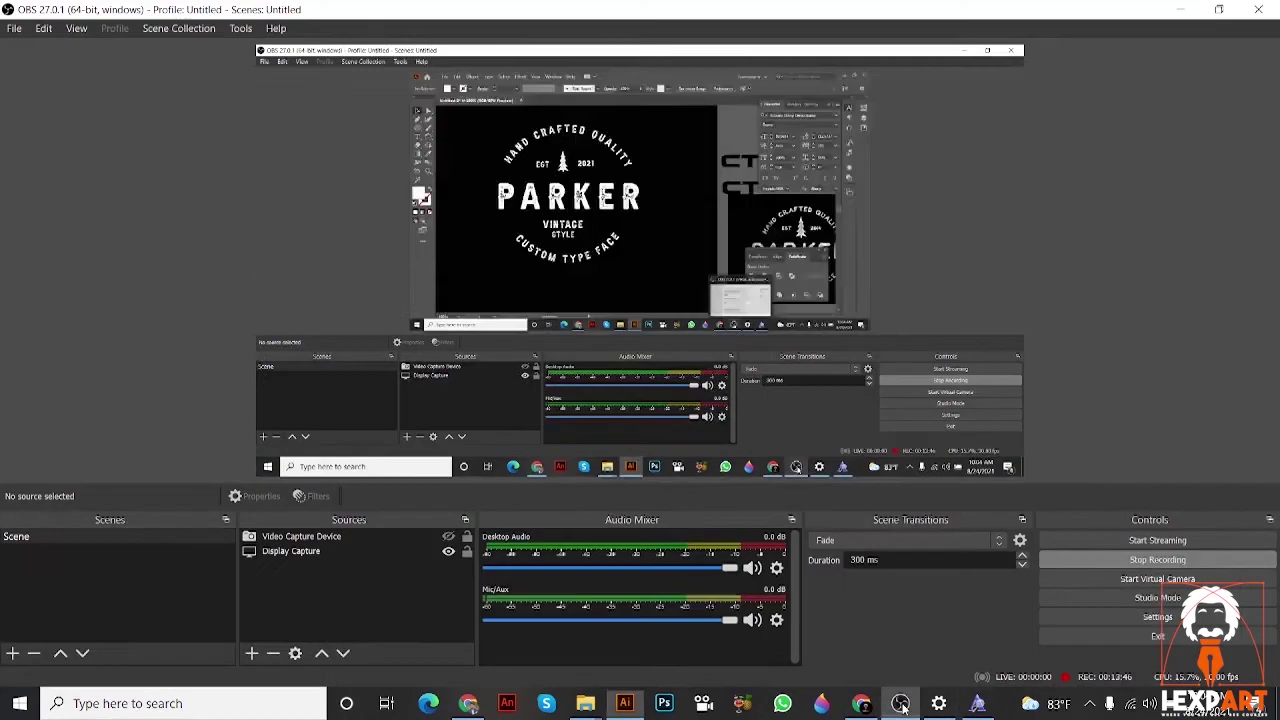